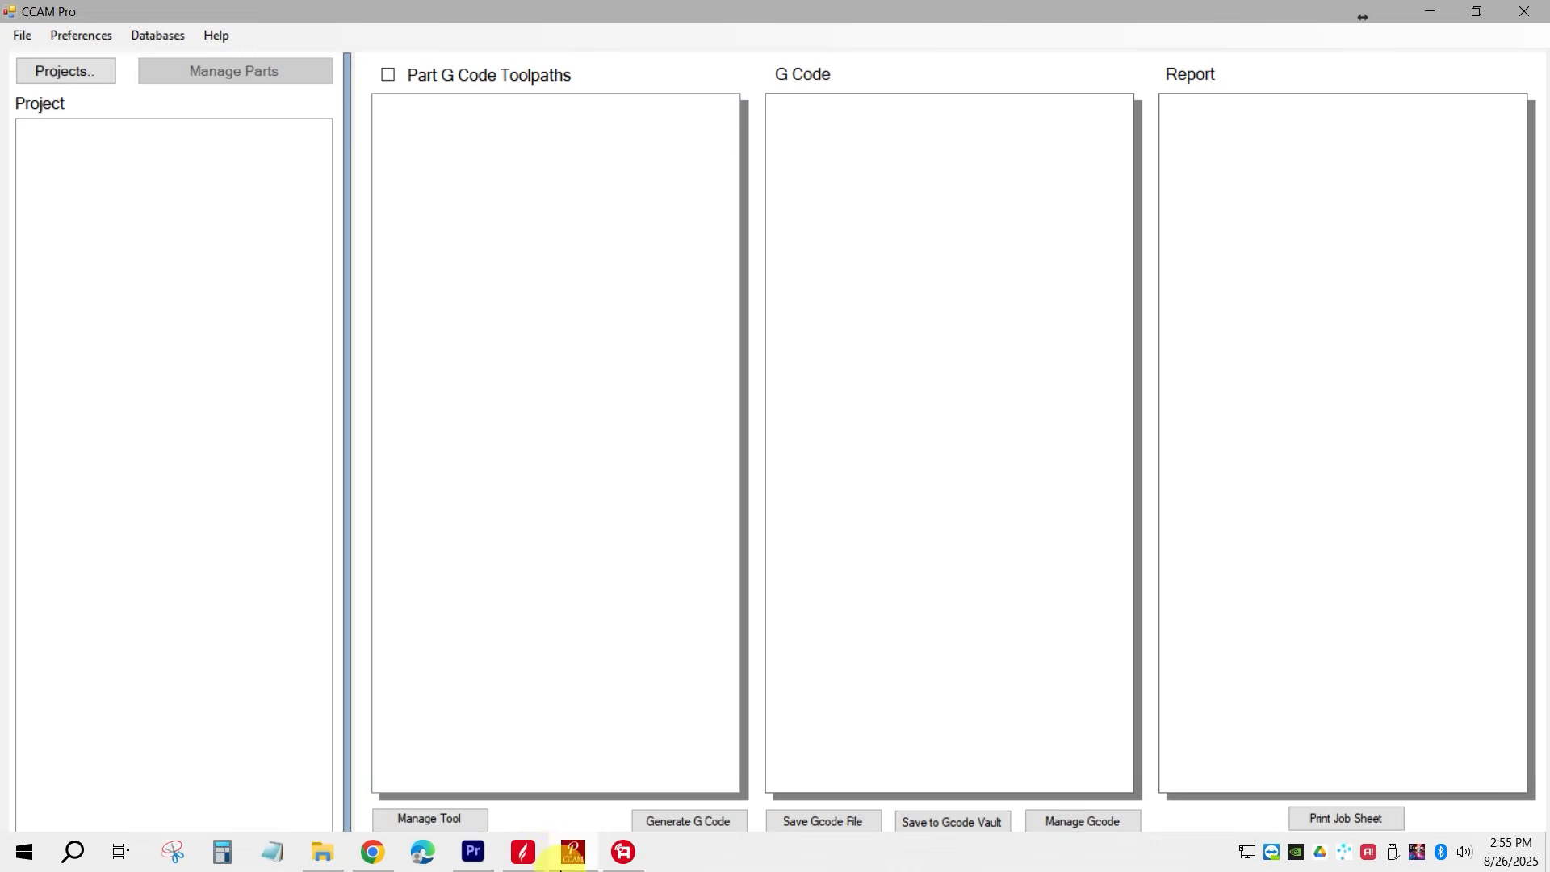
Switch to Aspire and bring the whole imported spindle turning drawing with its router bit outlines into view.
{"action": "left_click", "coordinate": [523, 854]}
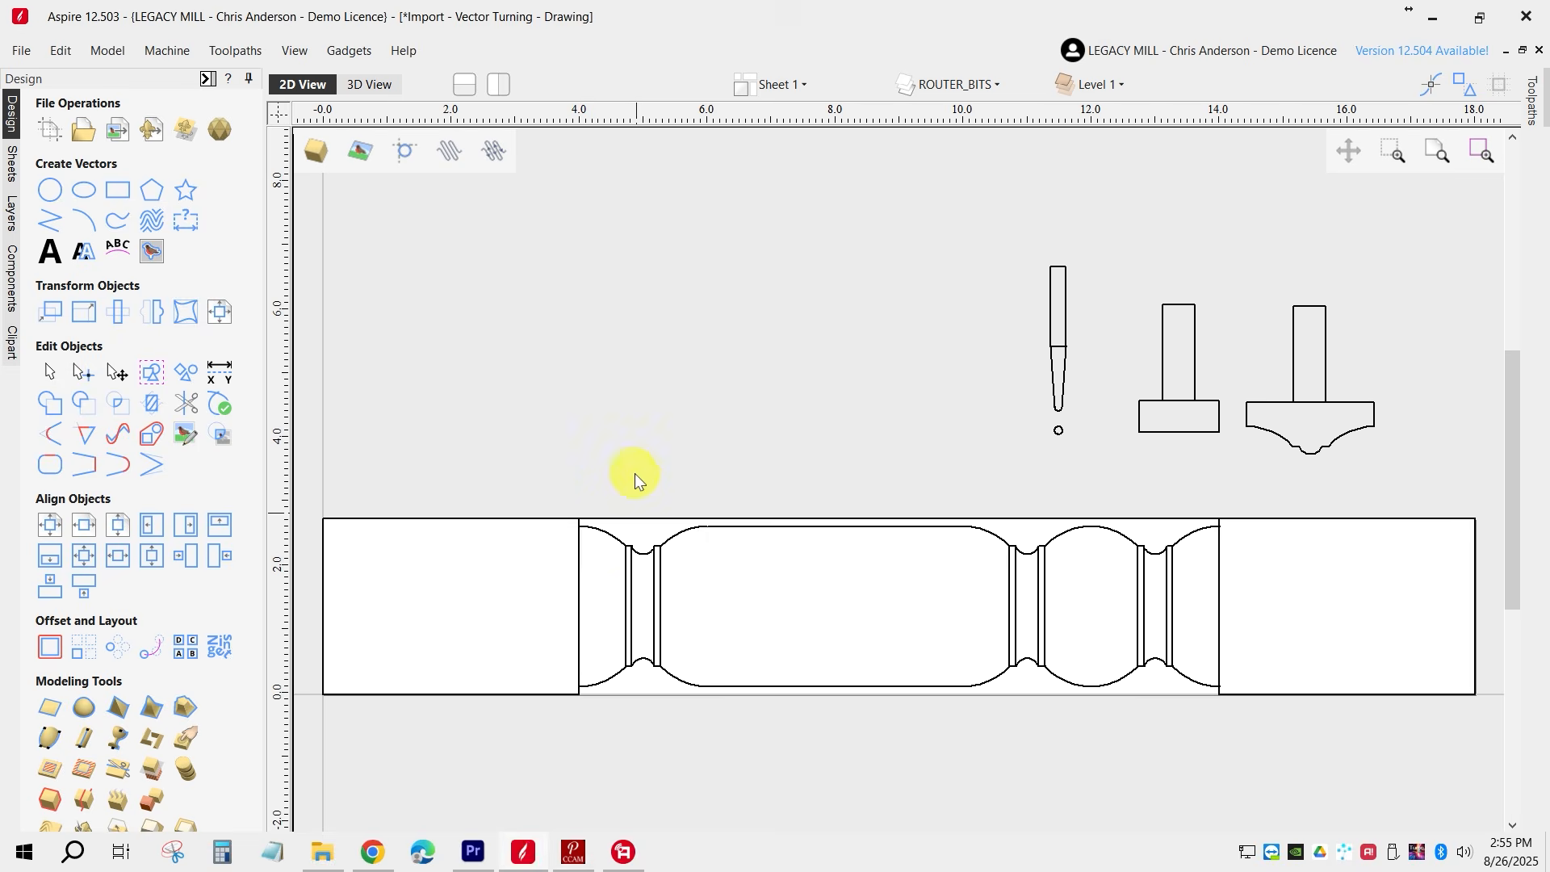
{"action": "left_click", "coordinate": [631, 450]}
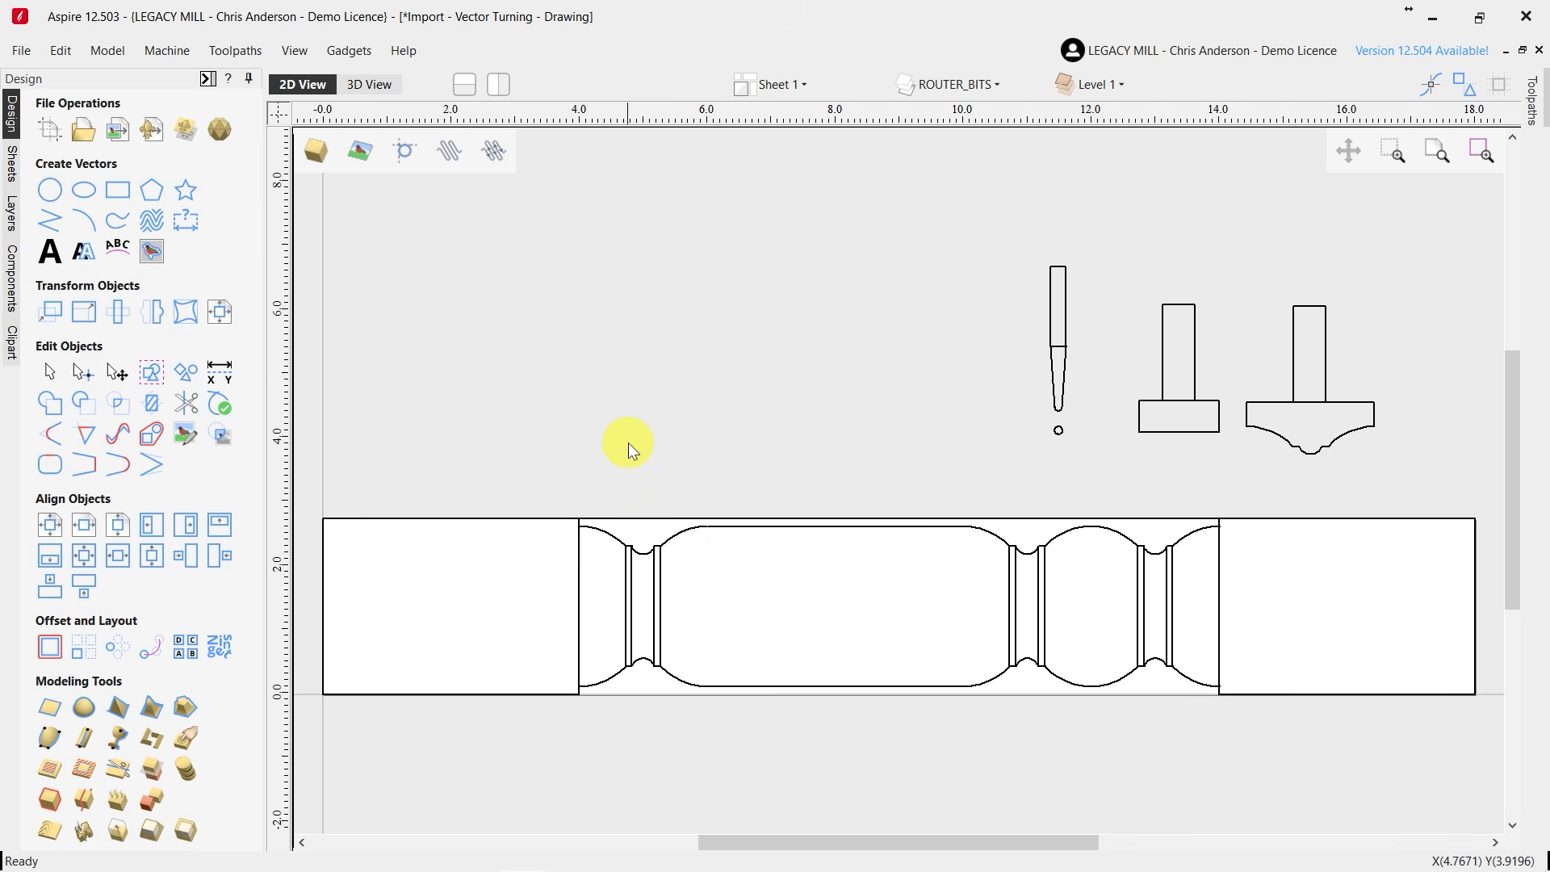
{"action": "scroll", "coordinate": [628, 442], "scroll_direction": "down", "scroll_amount": 1}
{"action": "scroll", "coordinate": [806, 583], "scroll_direction": "up", "scroll_amount": 1}
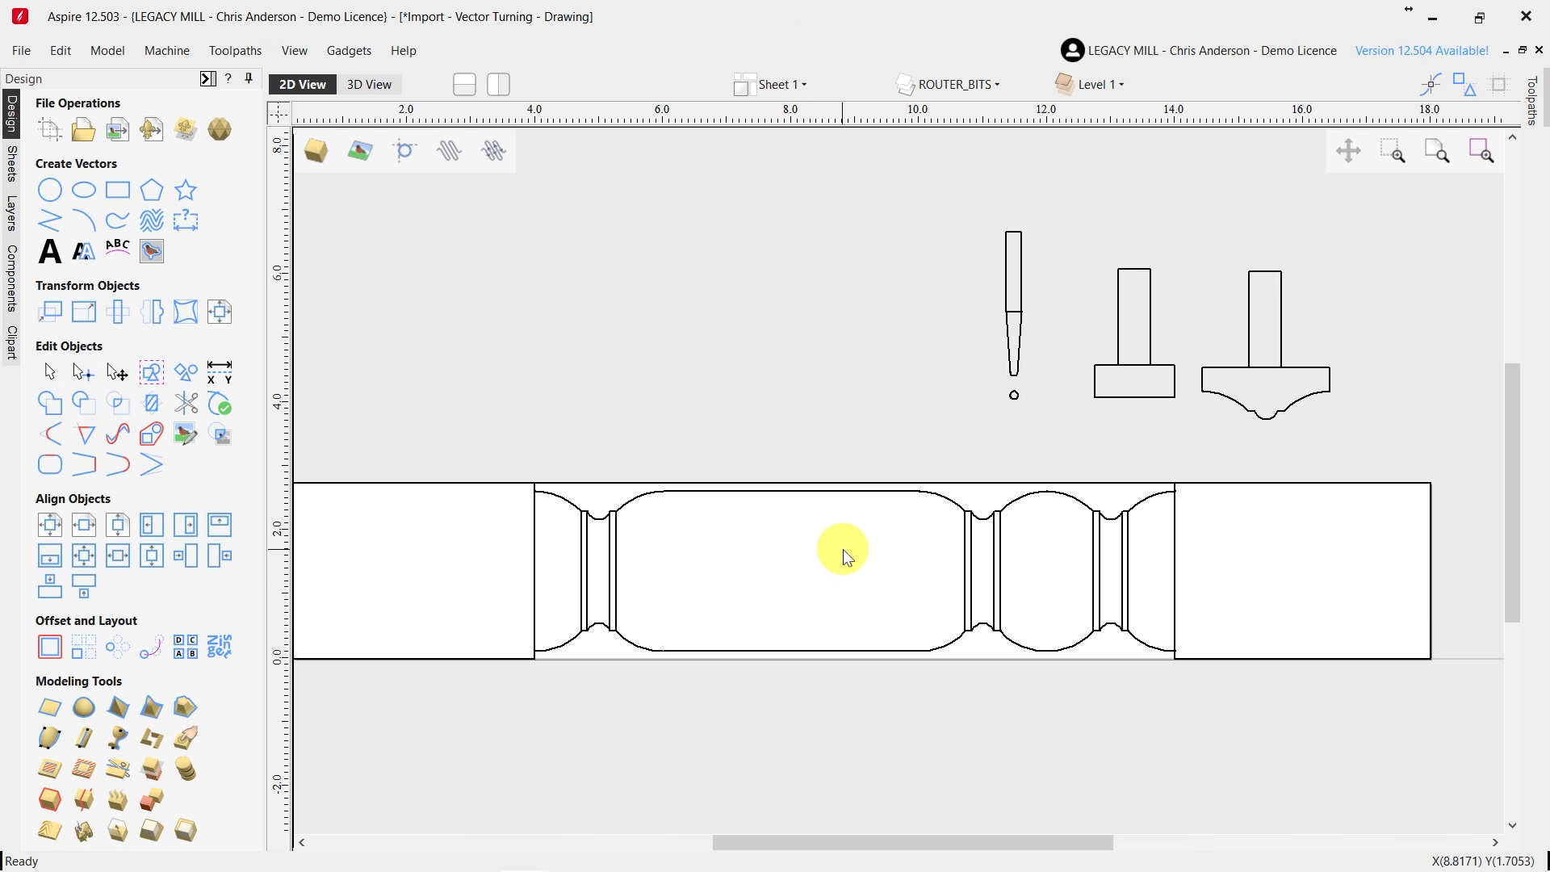
{"action": "scroll", "coordinate": [838, 564], "scroll_direction": "down", "scroll_amount": 1}
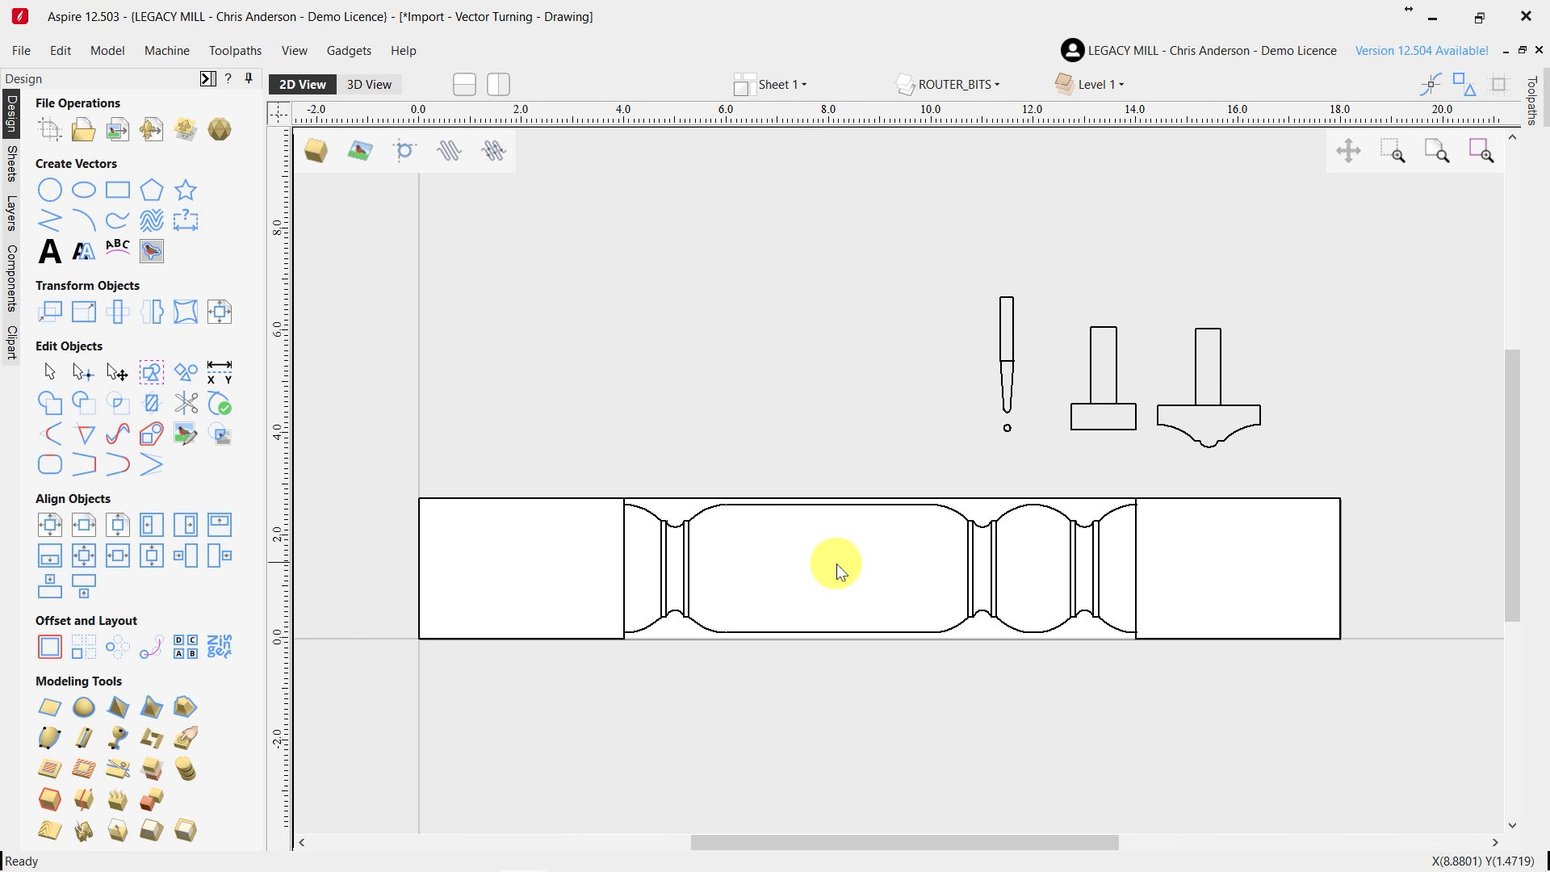
{"action": "scroll", "coordinate": [830, 563], "scroll_direction": "up", "scroll_amount": 1}
Nudge the outlines of the straight-cutting bit and the wide profiled bit to slightly different positions above the spindle.
{"action": "left_click", "coordinate": [1198, 404]}
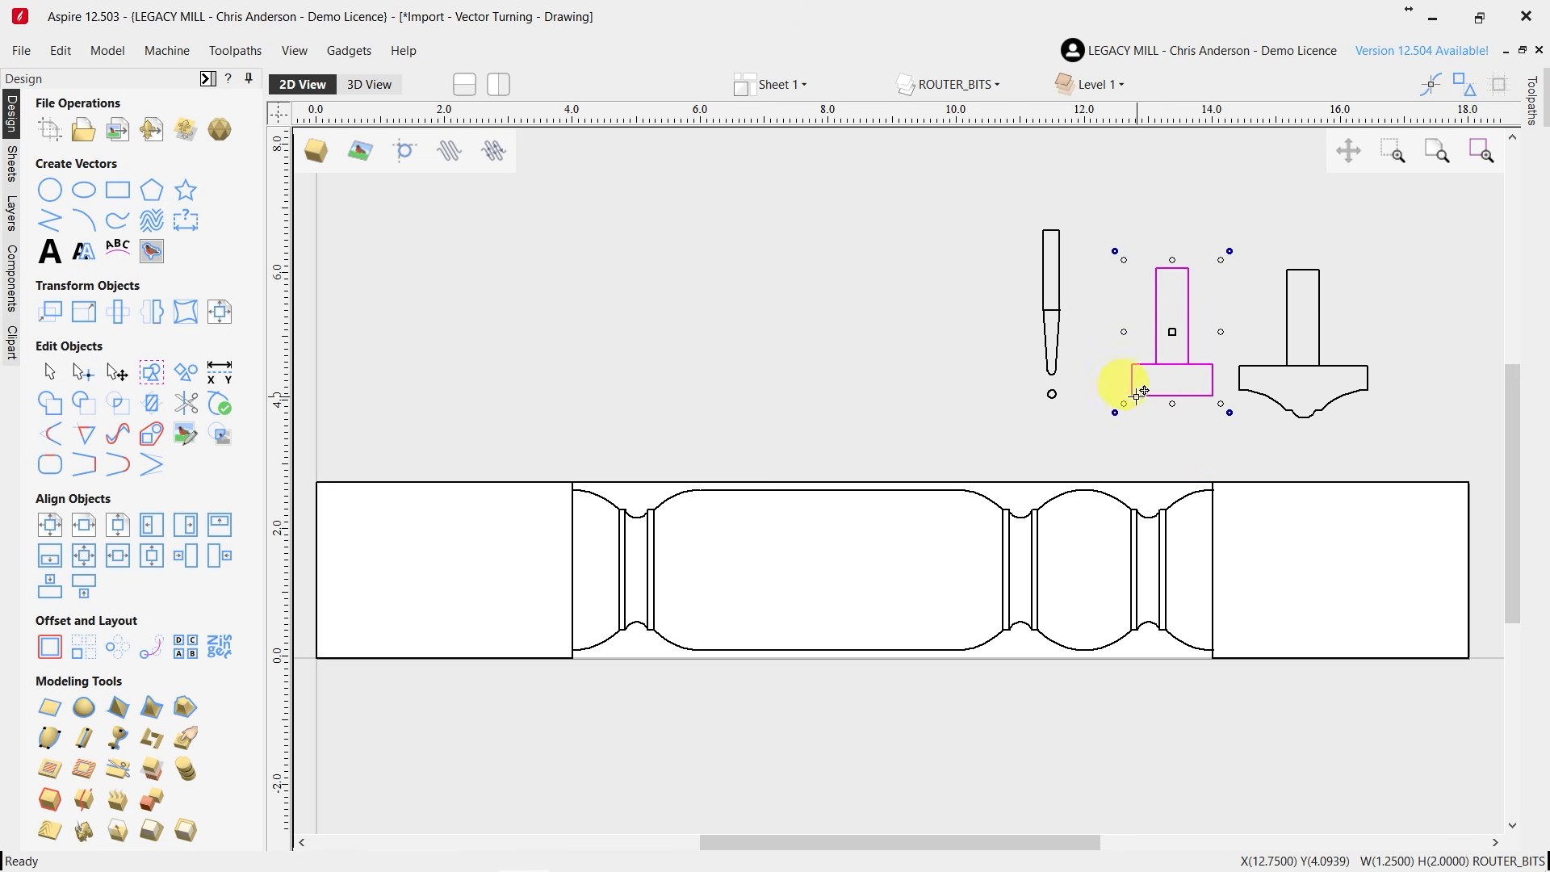
{"action": "mouse_move", "coordinate": [1136, 385]}
{"action": "left_mouse_down"}
{"action": "mouse_move", "coordinate": [564, 471]}
{"action": "mouse_move", "coordinate": [614, 494]}
{"action": "mouse_move", "coordinate": [1126, 481]}
{"action": "mouse_move", "coordinate": [1133, 403]}
{"action": "mouse_move", "coordinate": [1120, 398]}
{"action": "left_mouse_up"}
{"action": "left_click", "coordinate": [1325, 391]}
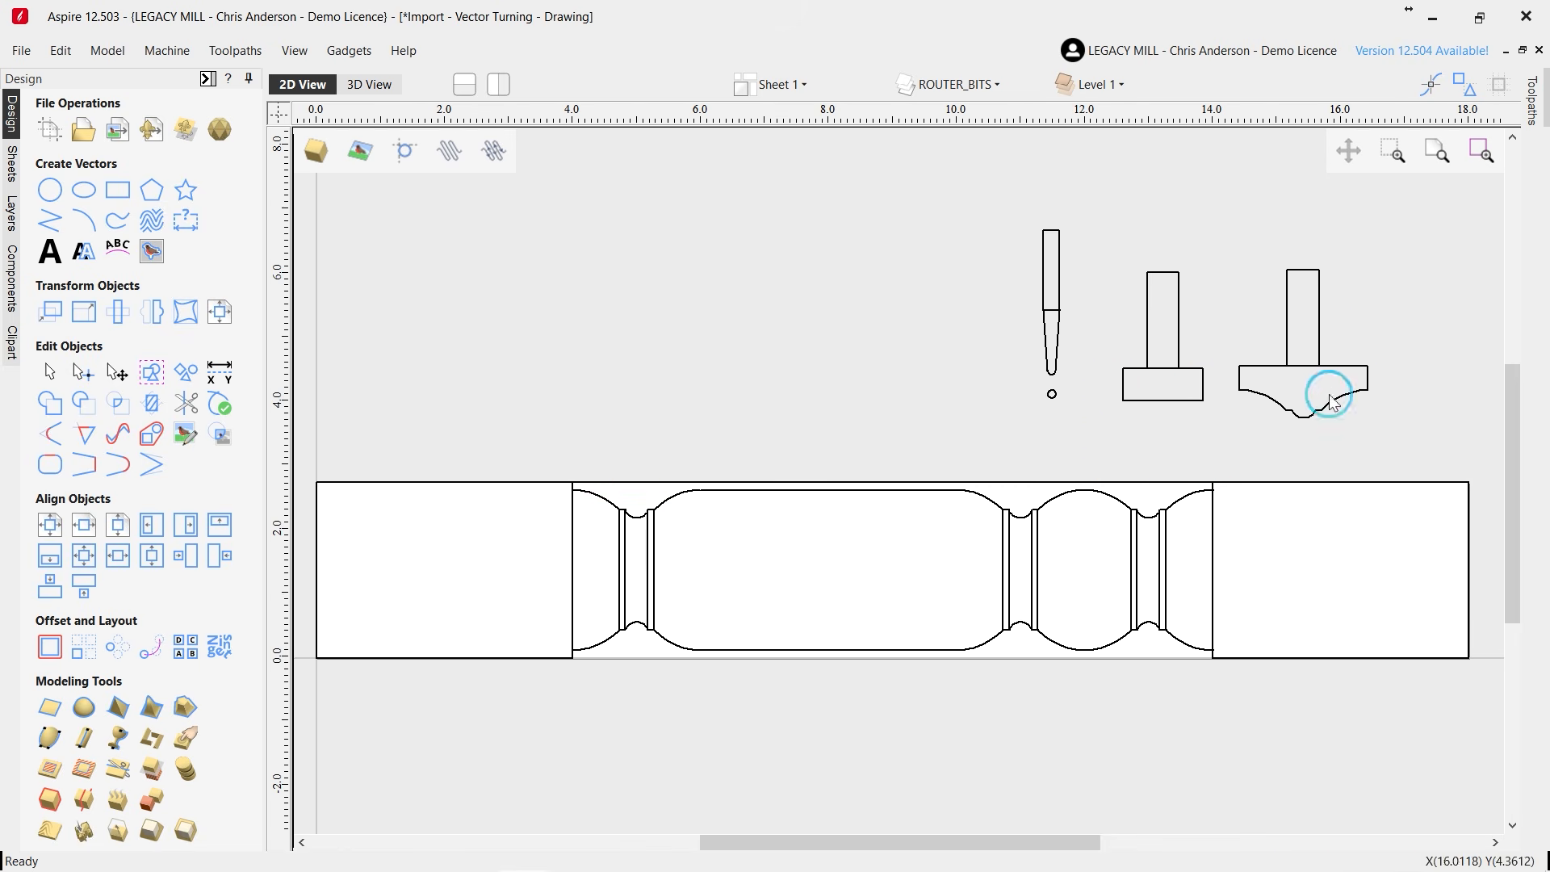
{"action": "left_click", "coordinate": [1318, 413]}
{"action": "mouse_move", "coordinate": [1301, 414]}
{"action": "left_mouse_down"}
{"action": "mouse_move", "coordinate": [707, 466]}
{"action": "mouse_move", "coordinate": [637, 499]}
{"action": "mouse_move", "coordinate": [633, 523]}
{"action": "mouse_move", "coordinate": [896, 453]}
{"action": "mouse_move", "coordinate": [1004, 495]}
{"action": "mouse_move", "coordinate": [1004, 512]}
{"action": "mouse_move", "coordinate": [1143, 514]}
{"action": "mouse_move", "coordinate": [1332, 413]}
{"action": "mouse_move", "coordinate": [1288, 404]}
{"action": "left_mouse_up"}
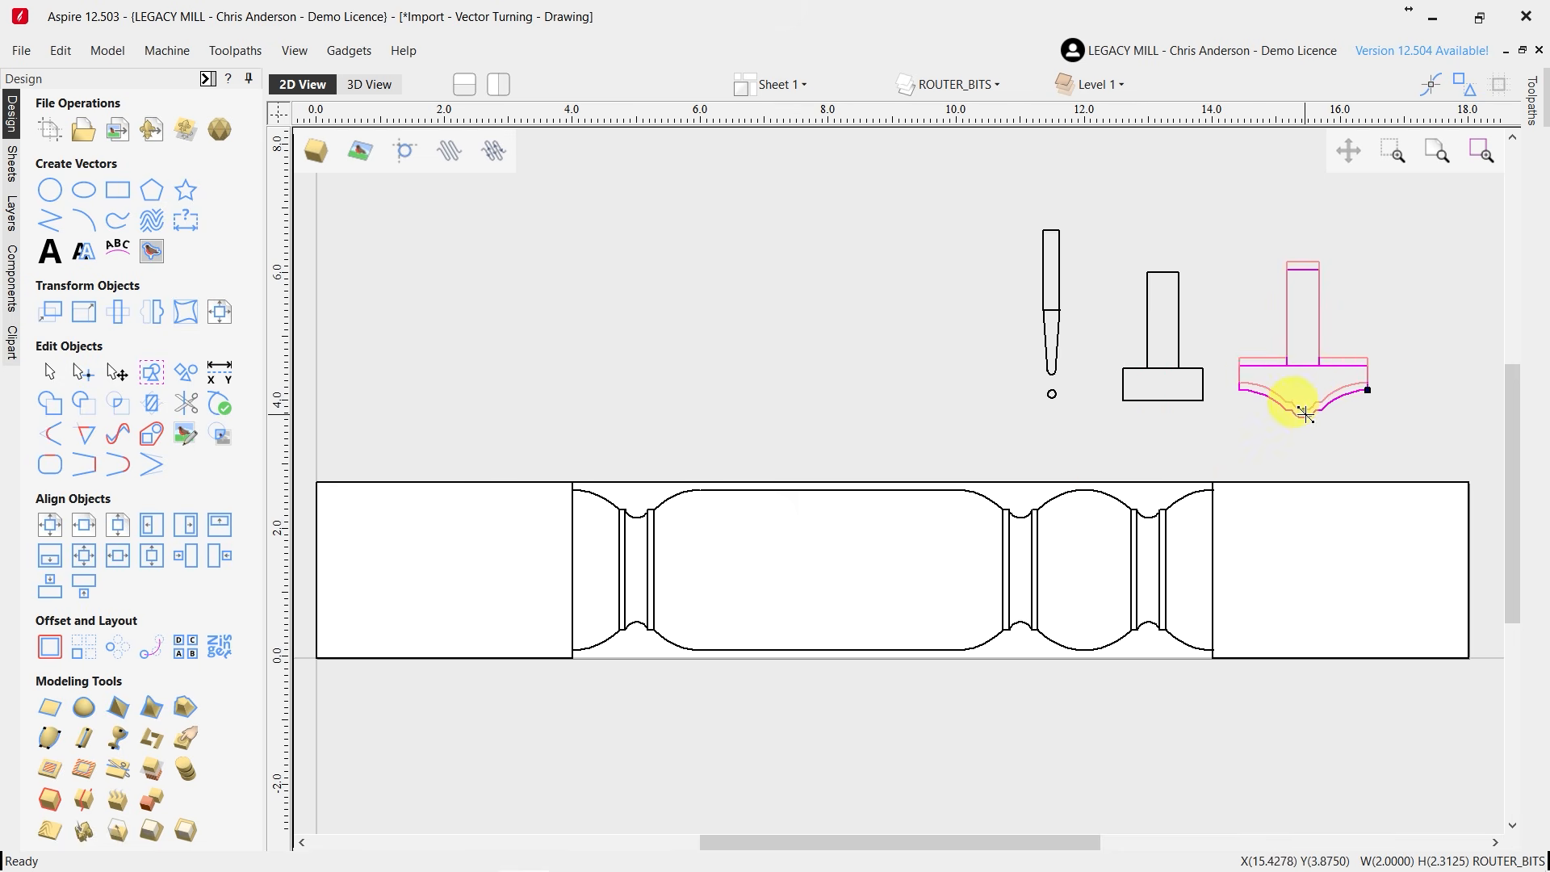
{"action": "left_click", "coordinate": [827, 346]}
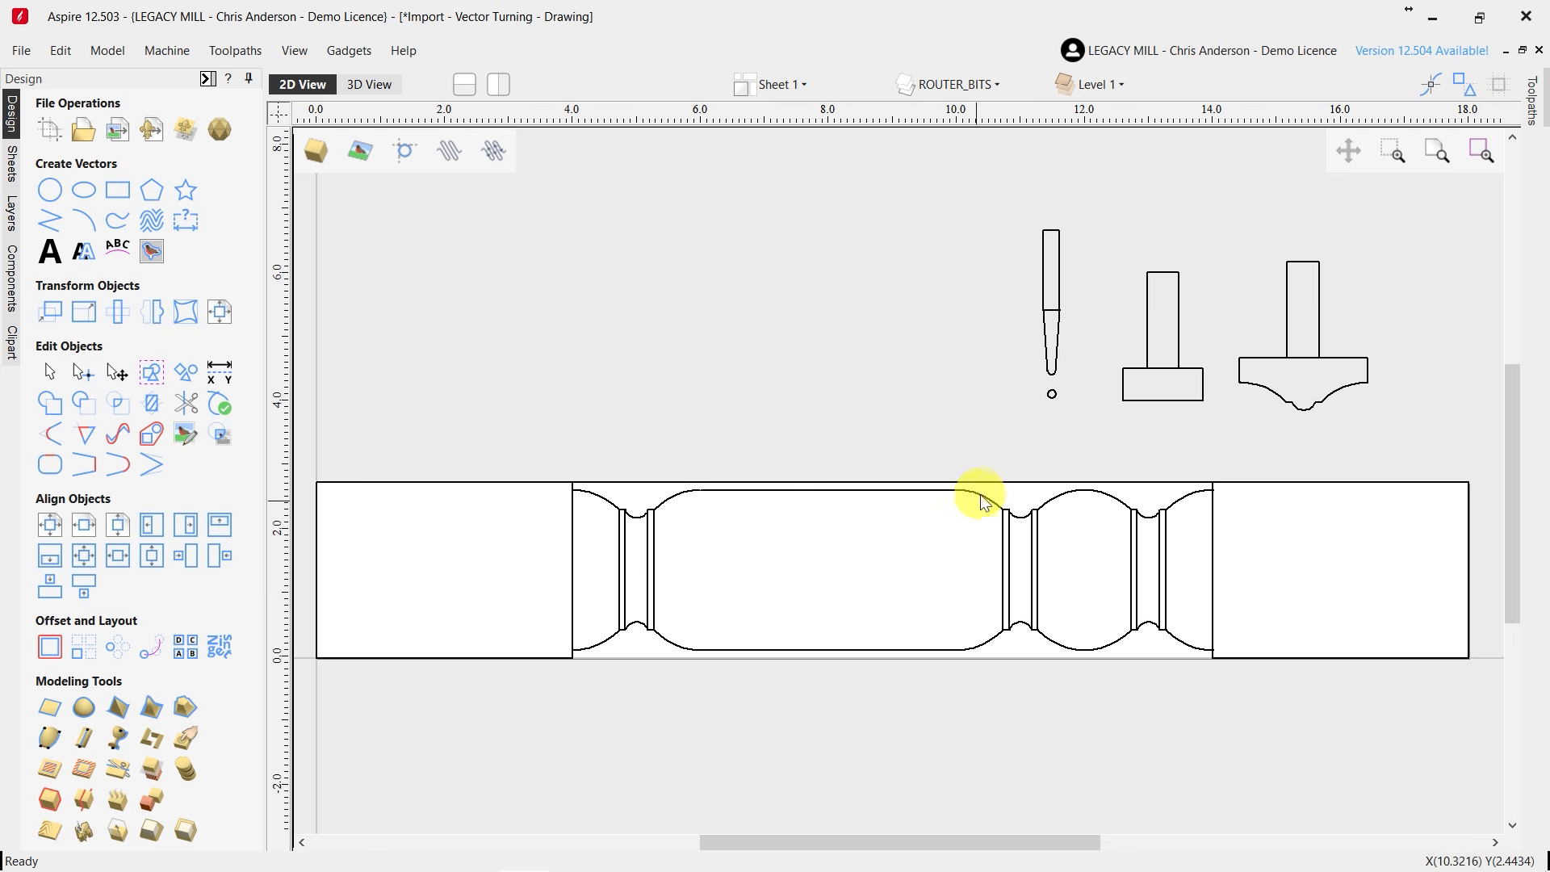
In the job setup, enable the XY datum offset and set its Y value to -1.375 inches.
{"action": "scroll", "coordinate": [986, 478], "scroll_direction": "down", "scroll_amount": 1}
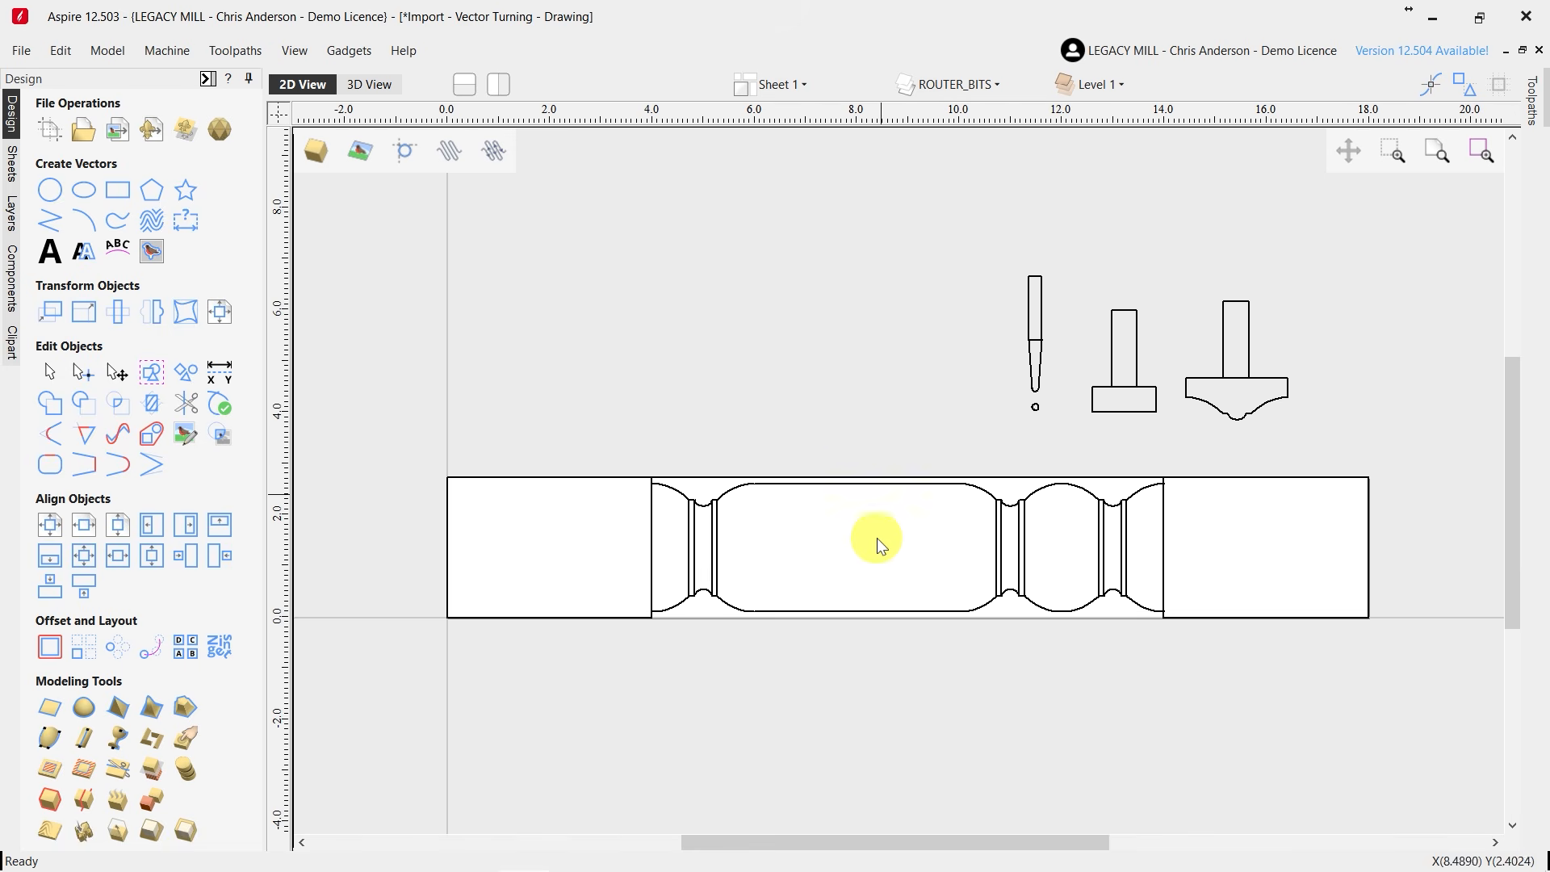
{"action": "scroll", "coordinate": [847, 546], "scroll_direction": "up", "scroll_amount": 1}
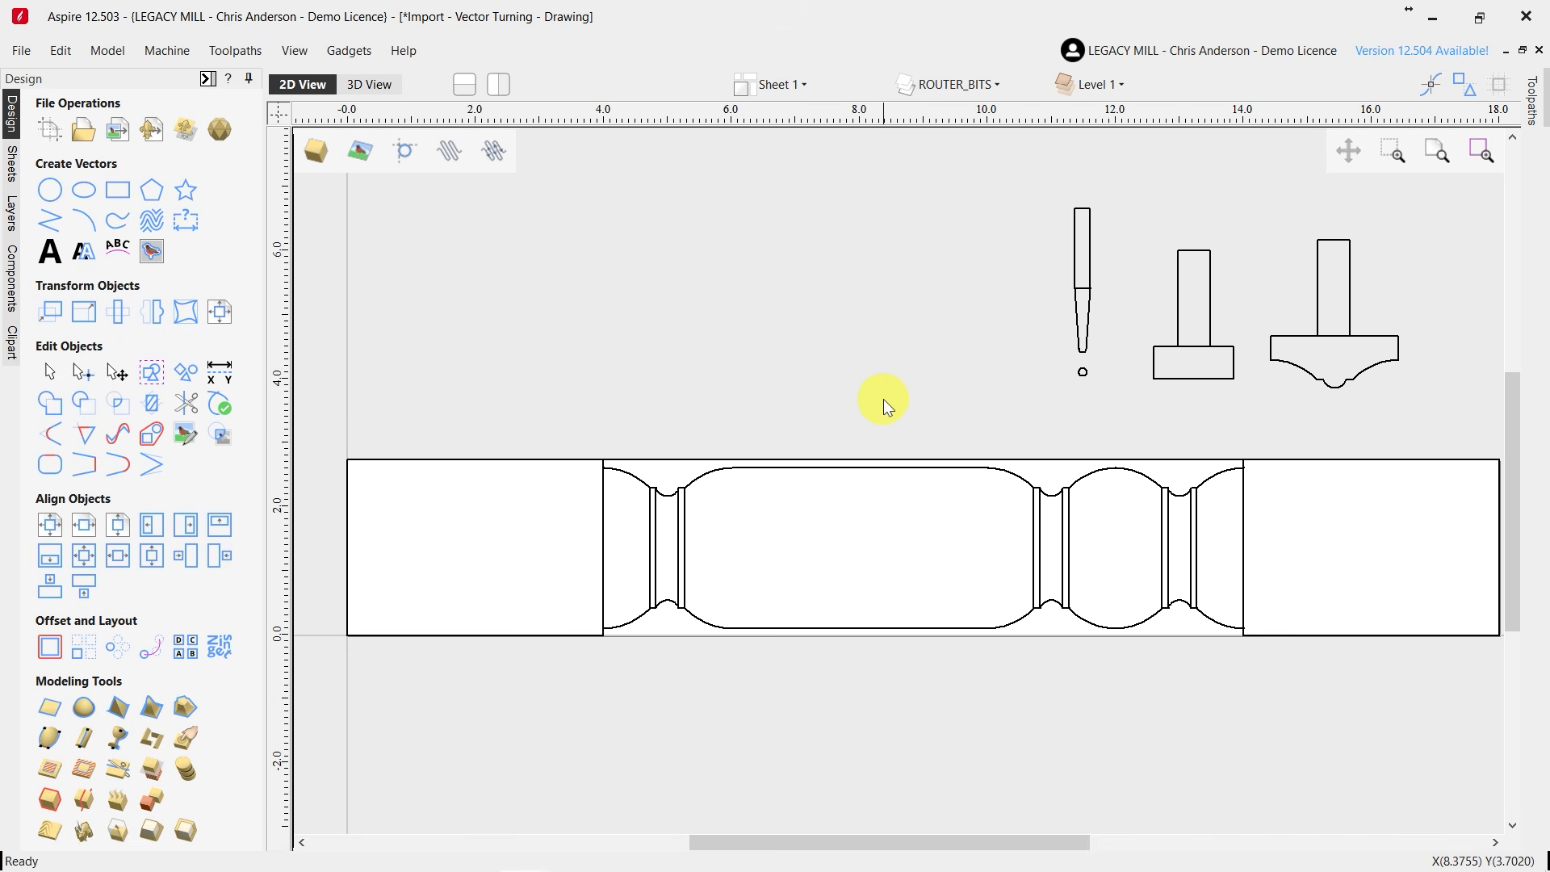
{"action": "scroll", "coordinate": [843, 477], "scroll_direction": "down", "scroll_amount": 1}
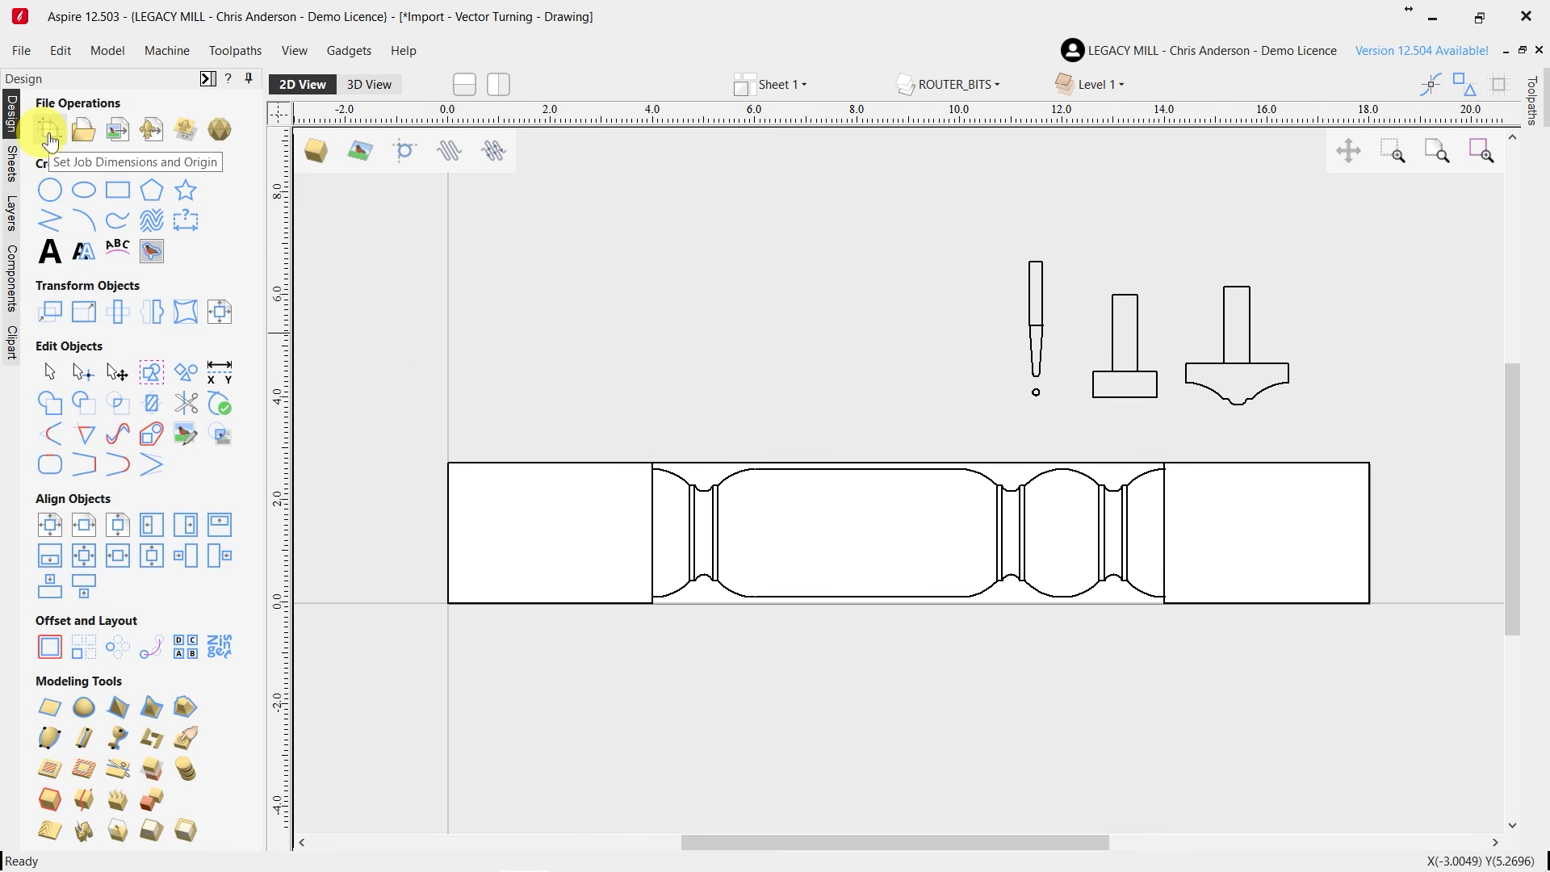
{"action": "left_click", "coordinate": [48, 135]}
{"action": "scroll", "coordinate": [766, 373], "scroll_direction": "down", "scroll_amount": 1}
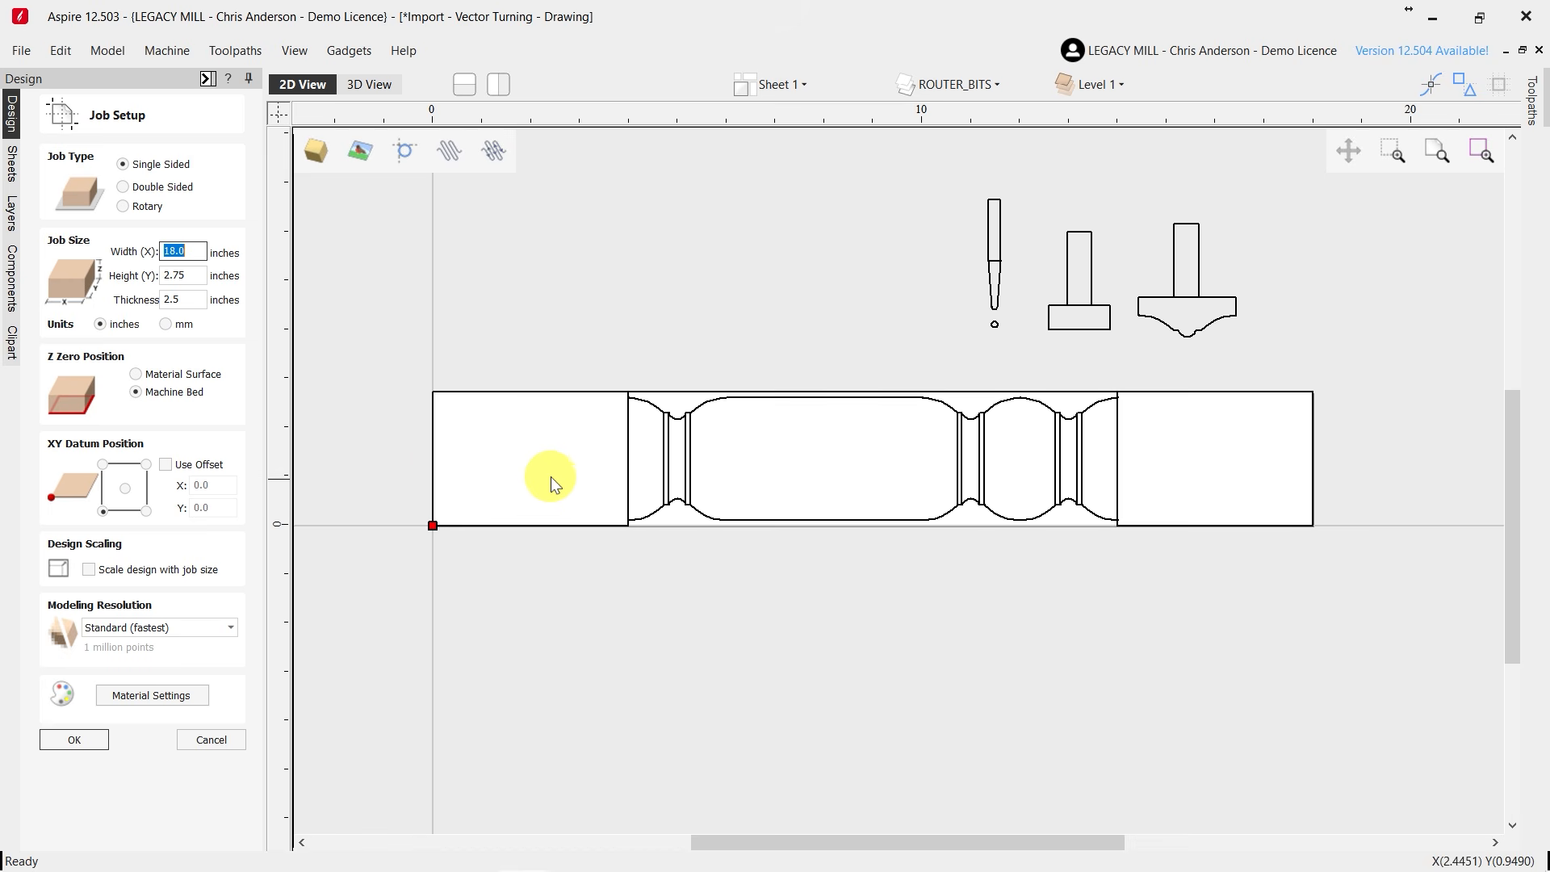
{"action": "scroll", "coordinate": [407, 468], "scroll_direction": "up", "scroll_amount": 1}
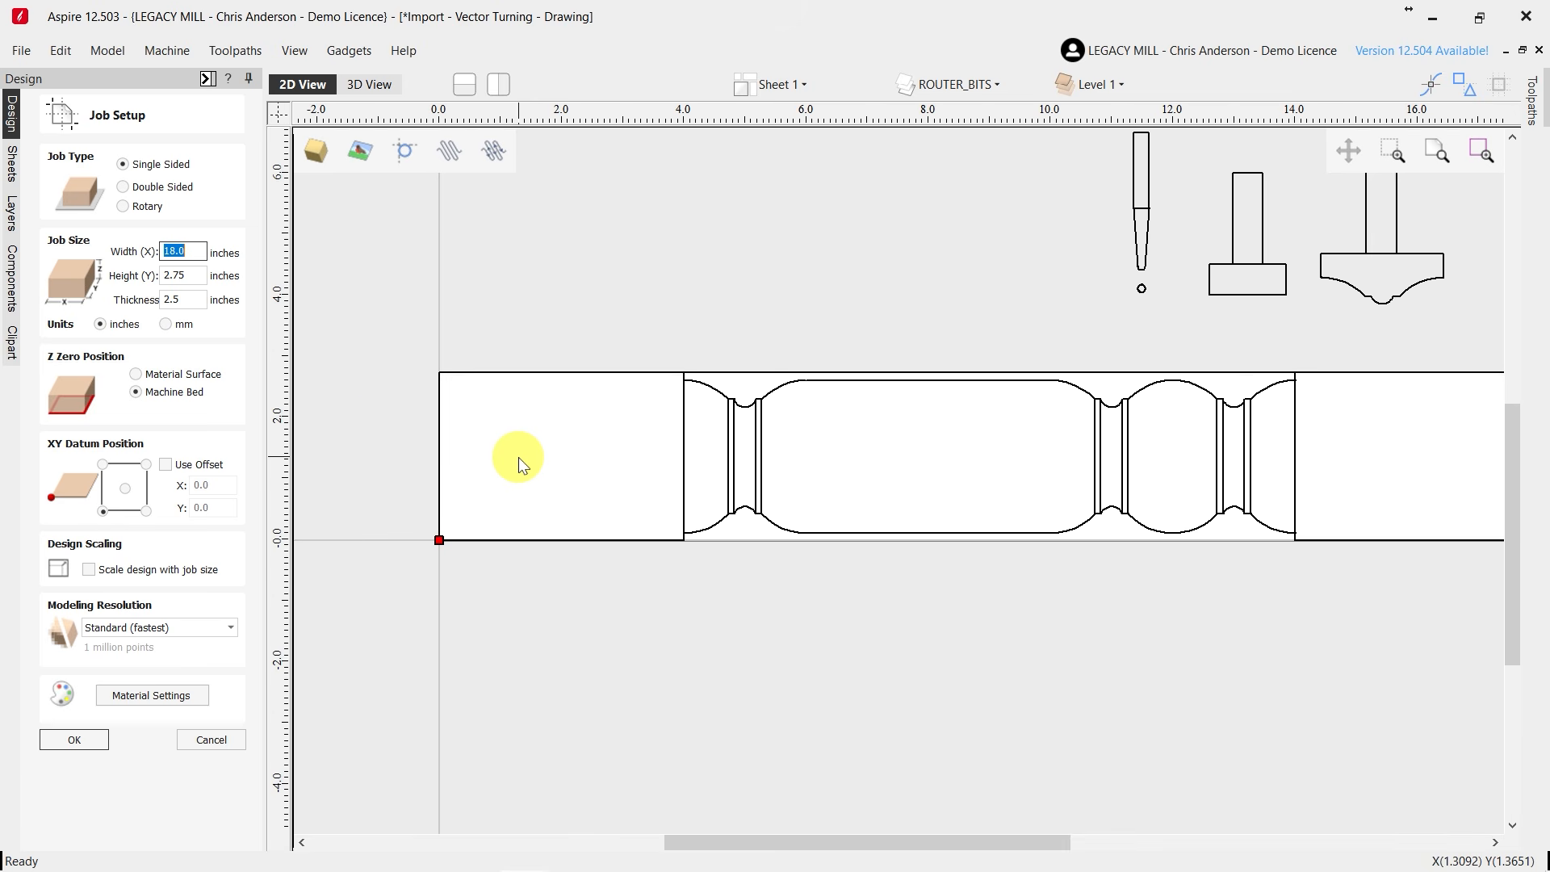
{"action": "left_click", "coordinate": [166, 466]}
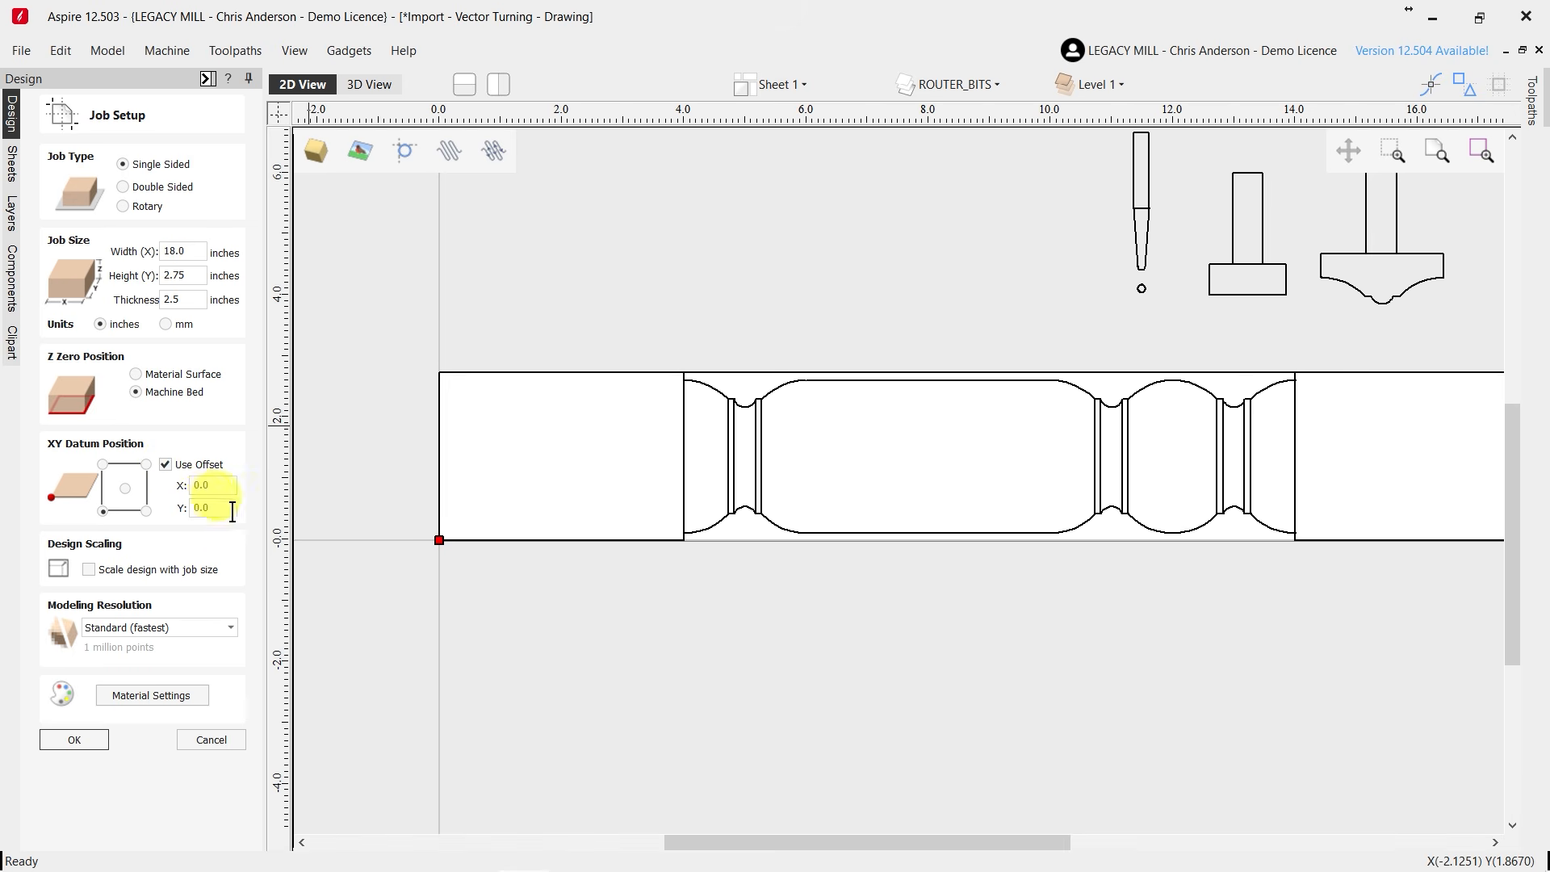
{"action": "double_click", "coordinate": [199, 509]}
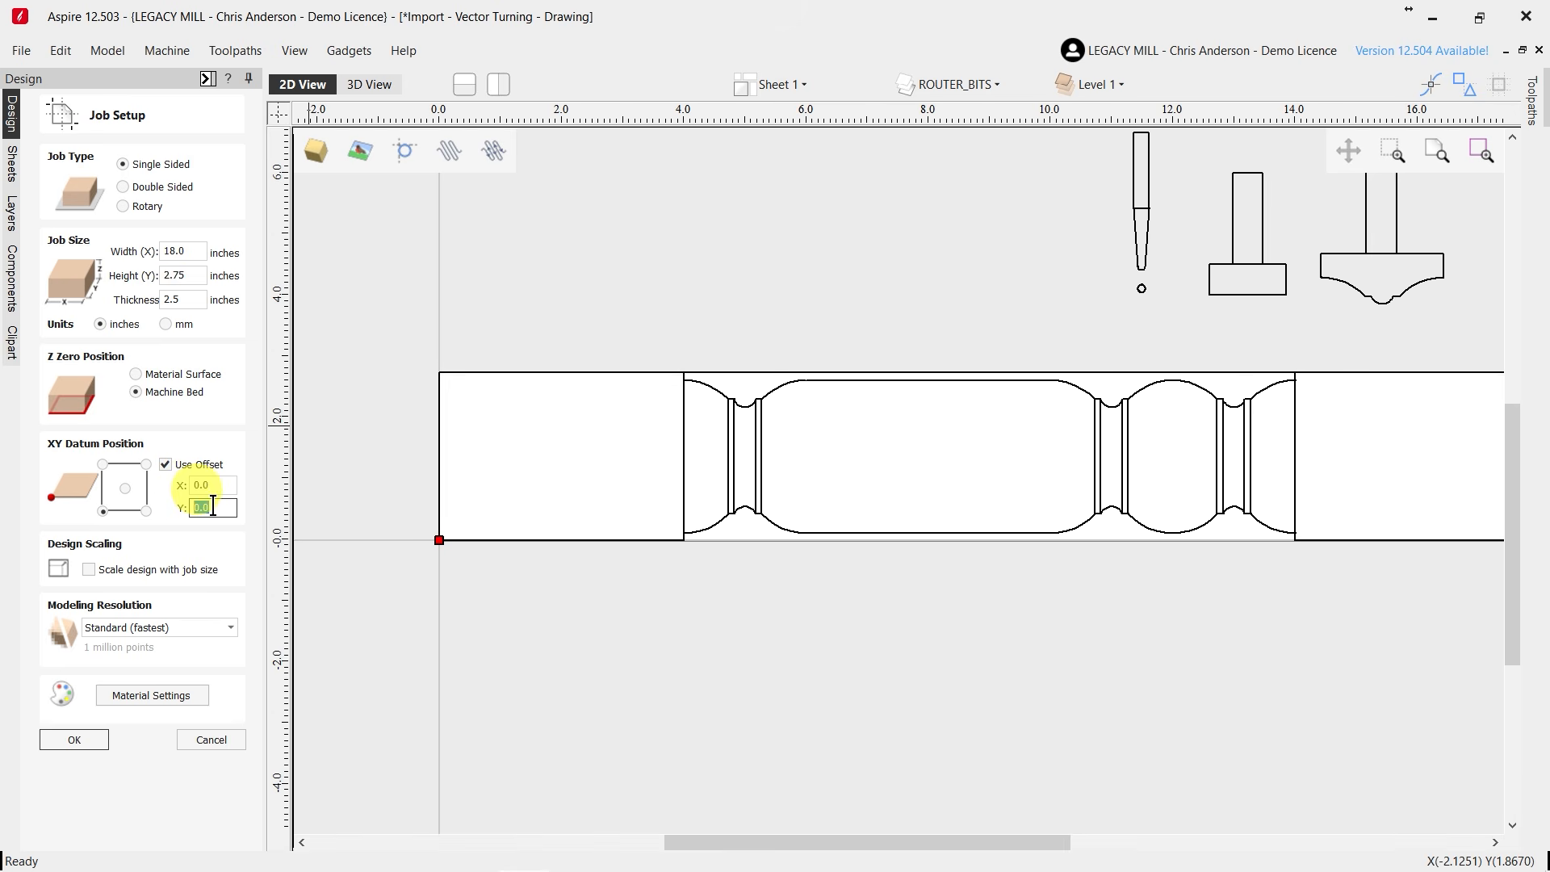
{"action": "type", "text": "1.375"}
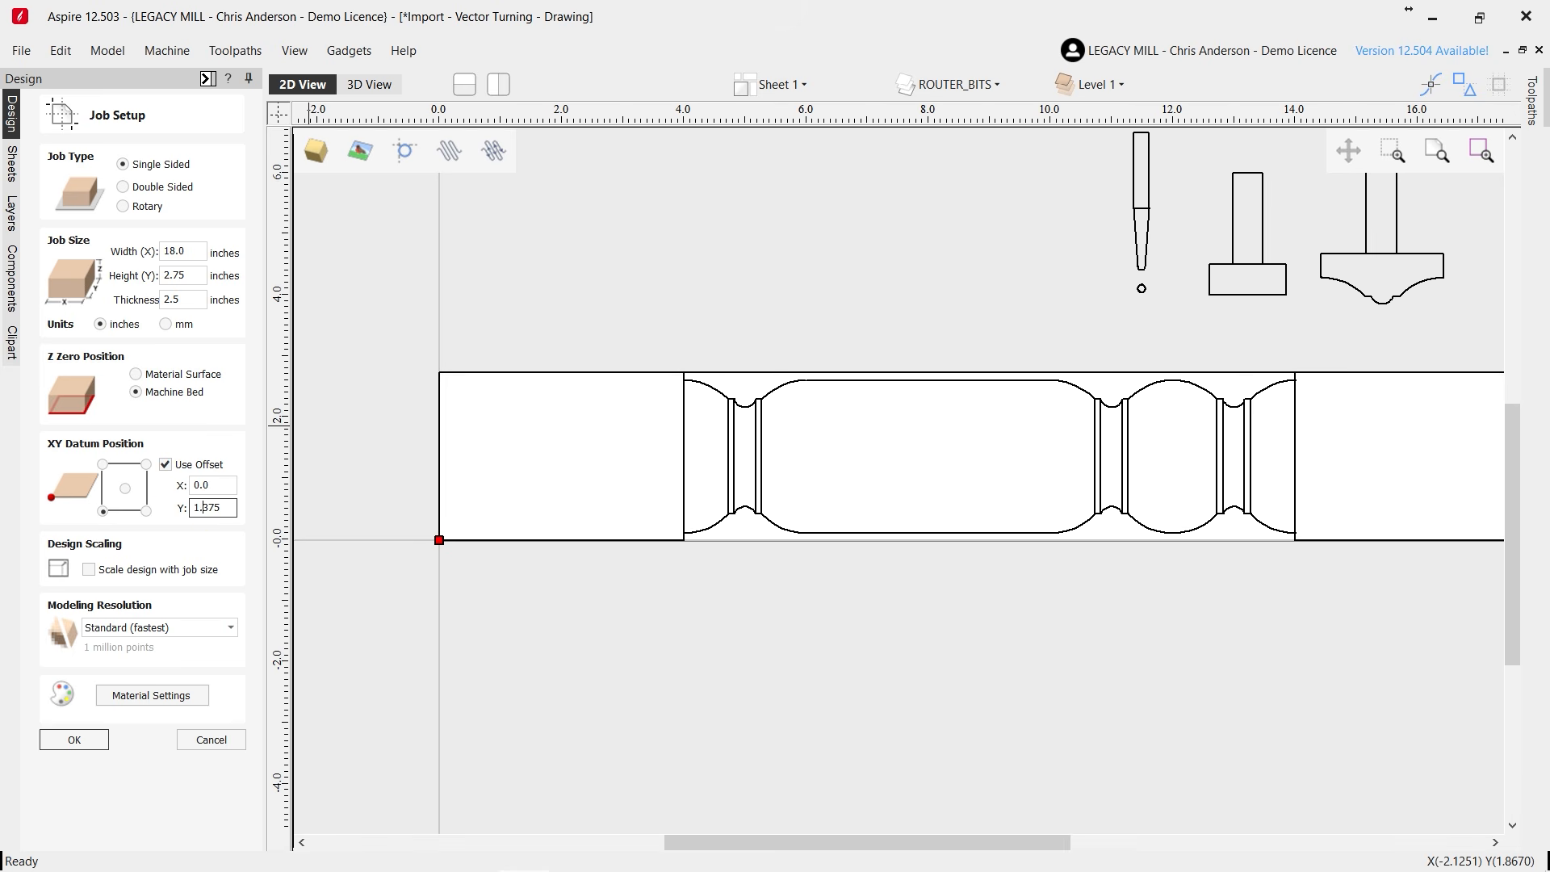
{"action": "key", "text": "Home"}
{"action": "type", "text": "-"}
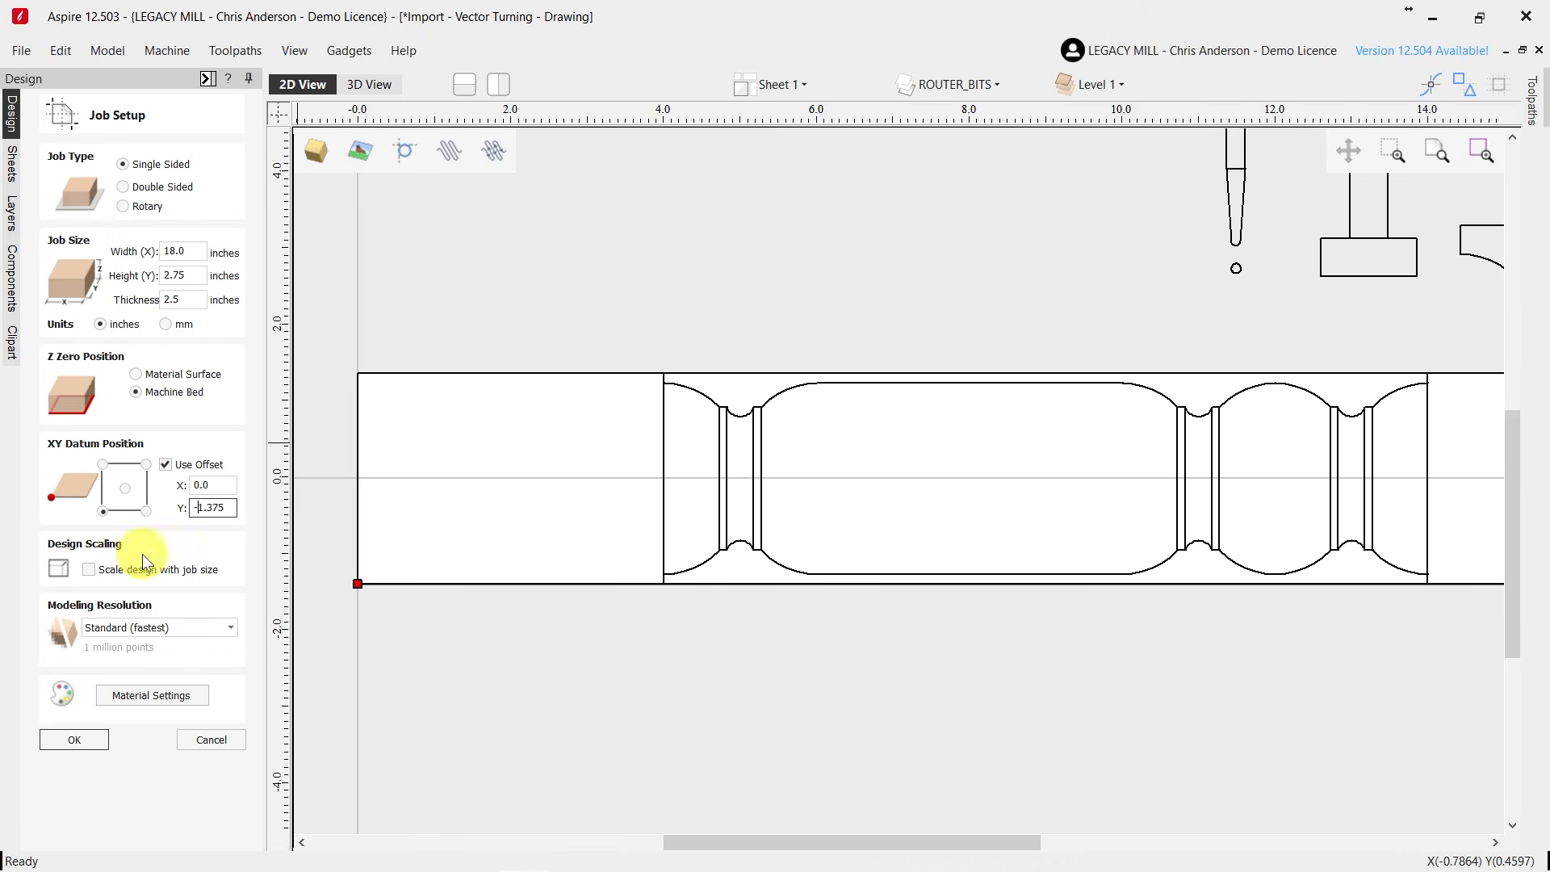
{"action": "left_click", "coordinate": [74, 740]}
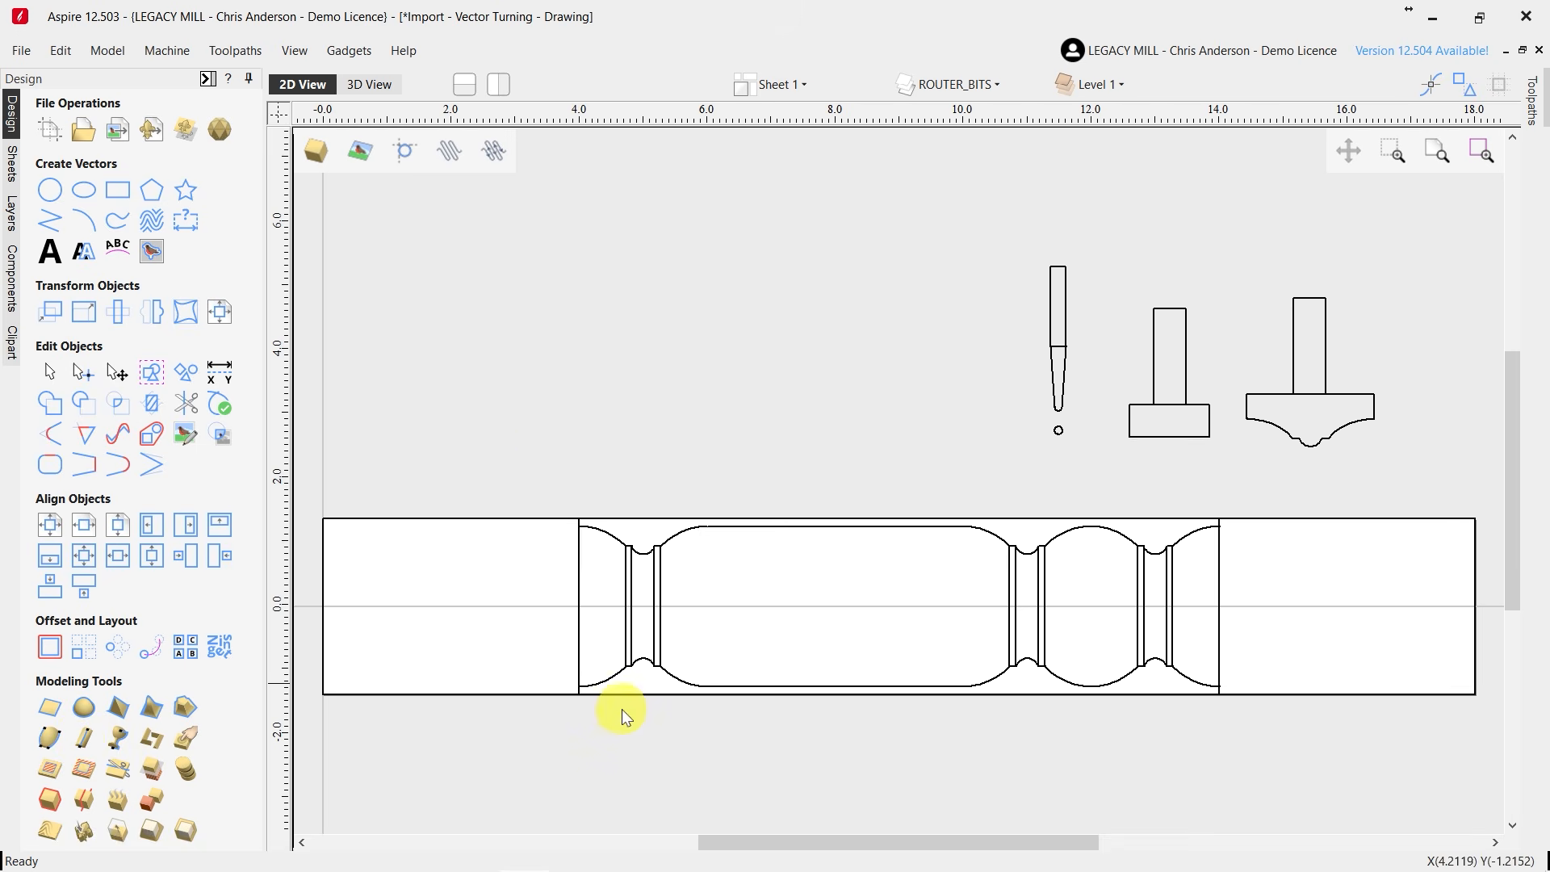
Draw an open three-segment polyline about 5 inches wide from the long section's upper-left edge, dipping inward and ending at the cove's lowest point.
{"action": "scroll", "coordinate": [597, 428], "scroll_direction": "down", "scroll_amount": 2}
{"action": "scroll", "coordinate": [662, 547], "scroll_direction": "up", "scroll_amount": 2}
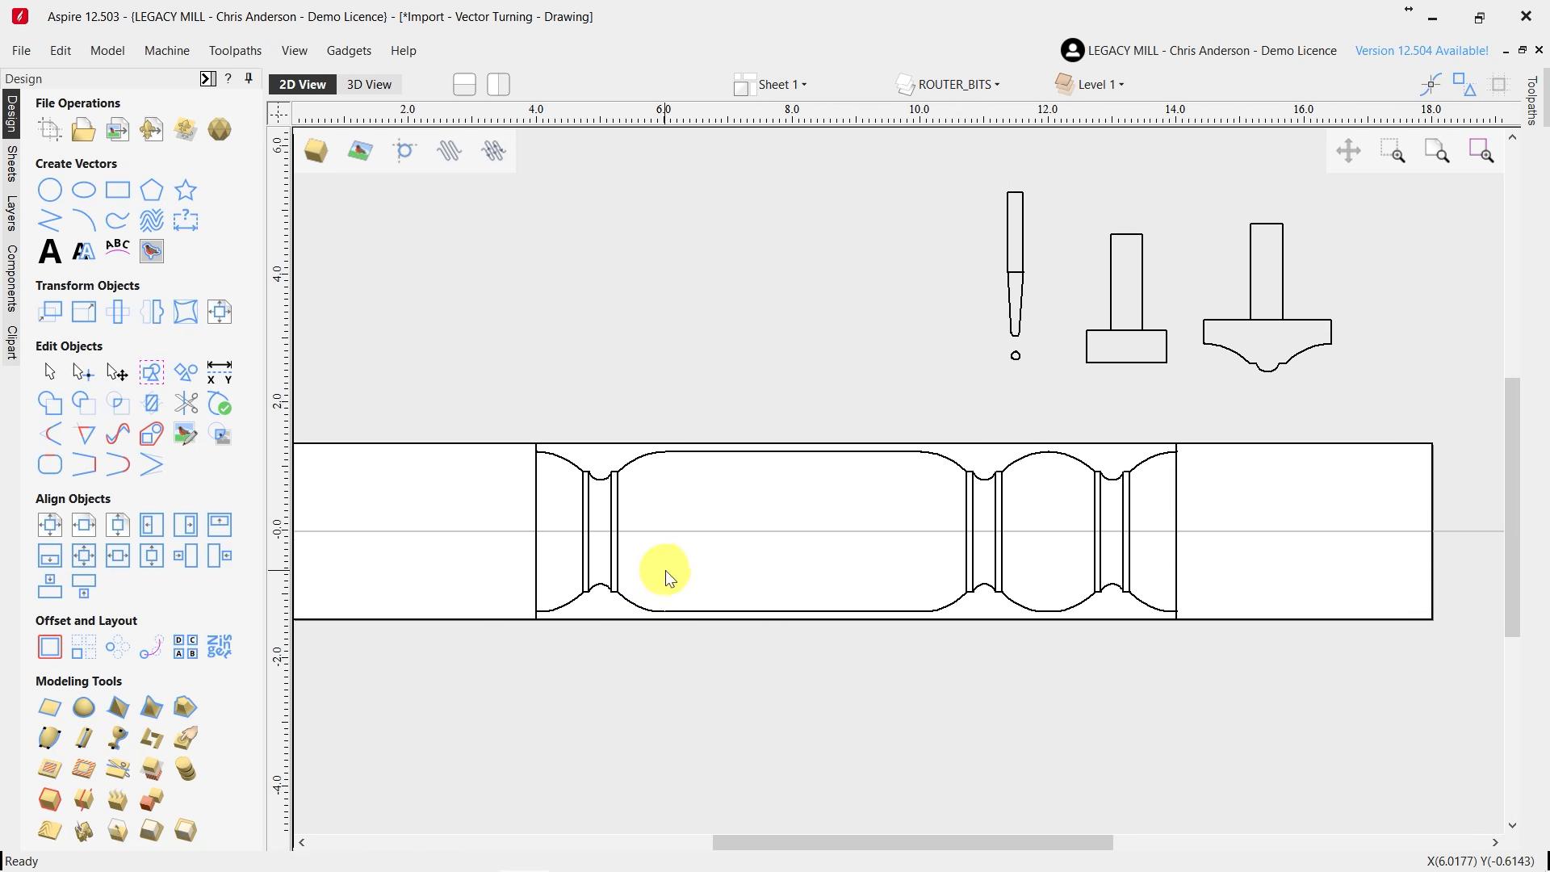
{"action": "scroll", "coordinate": [705, 560], "scroll_direction": "up", "scroll_amount": 1}
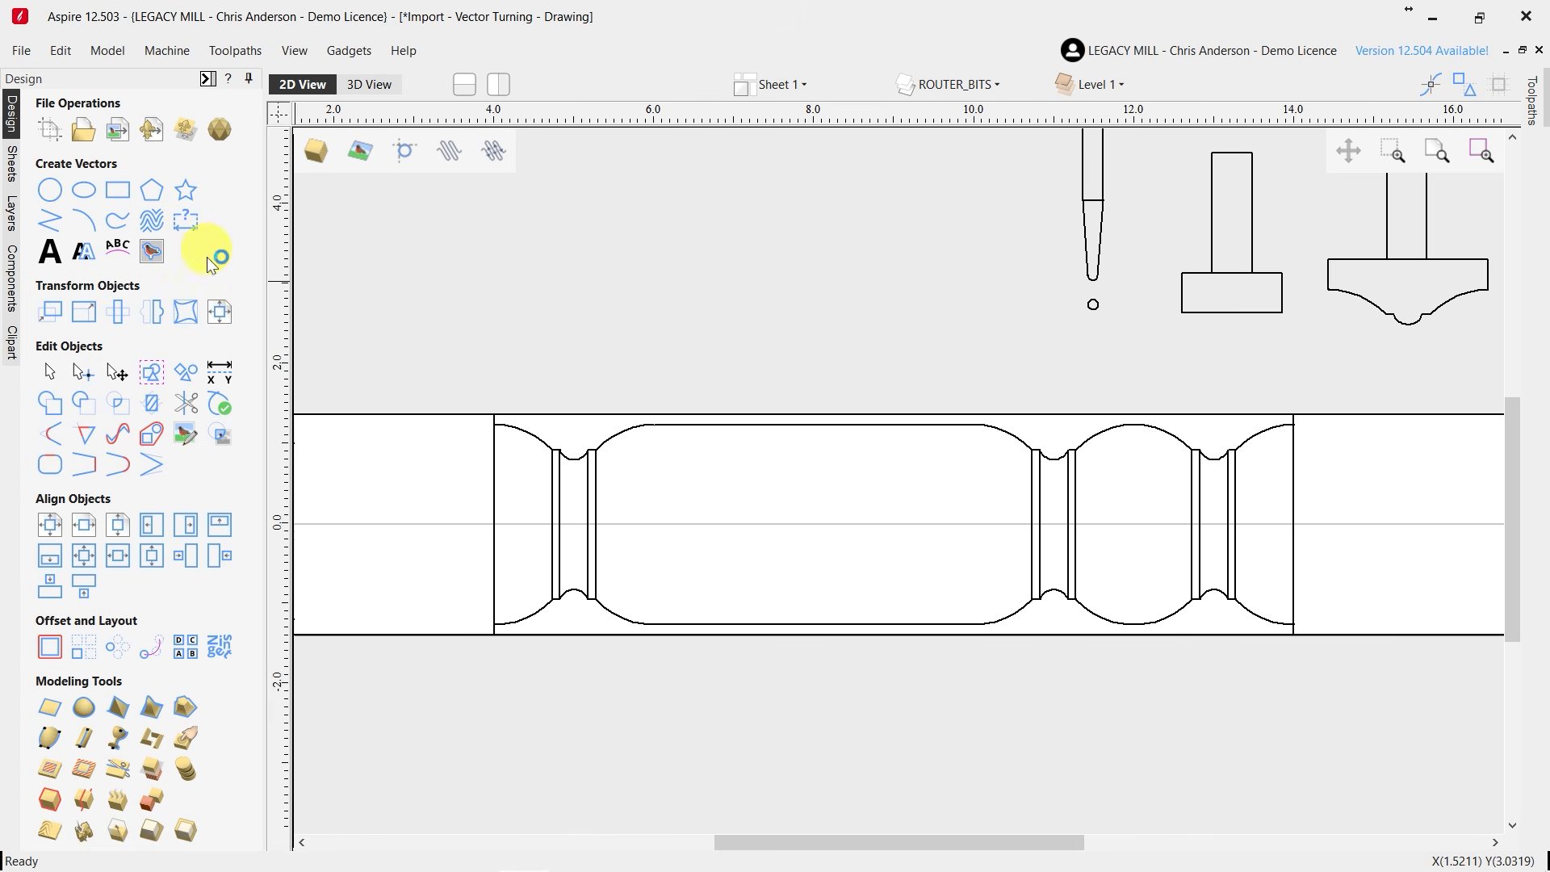
{"action": "left_click", "coordinate": [50, 226]}
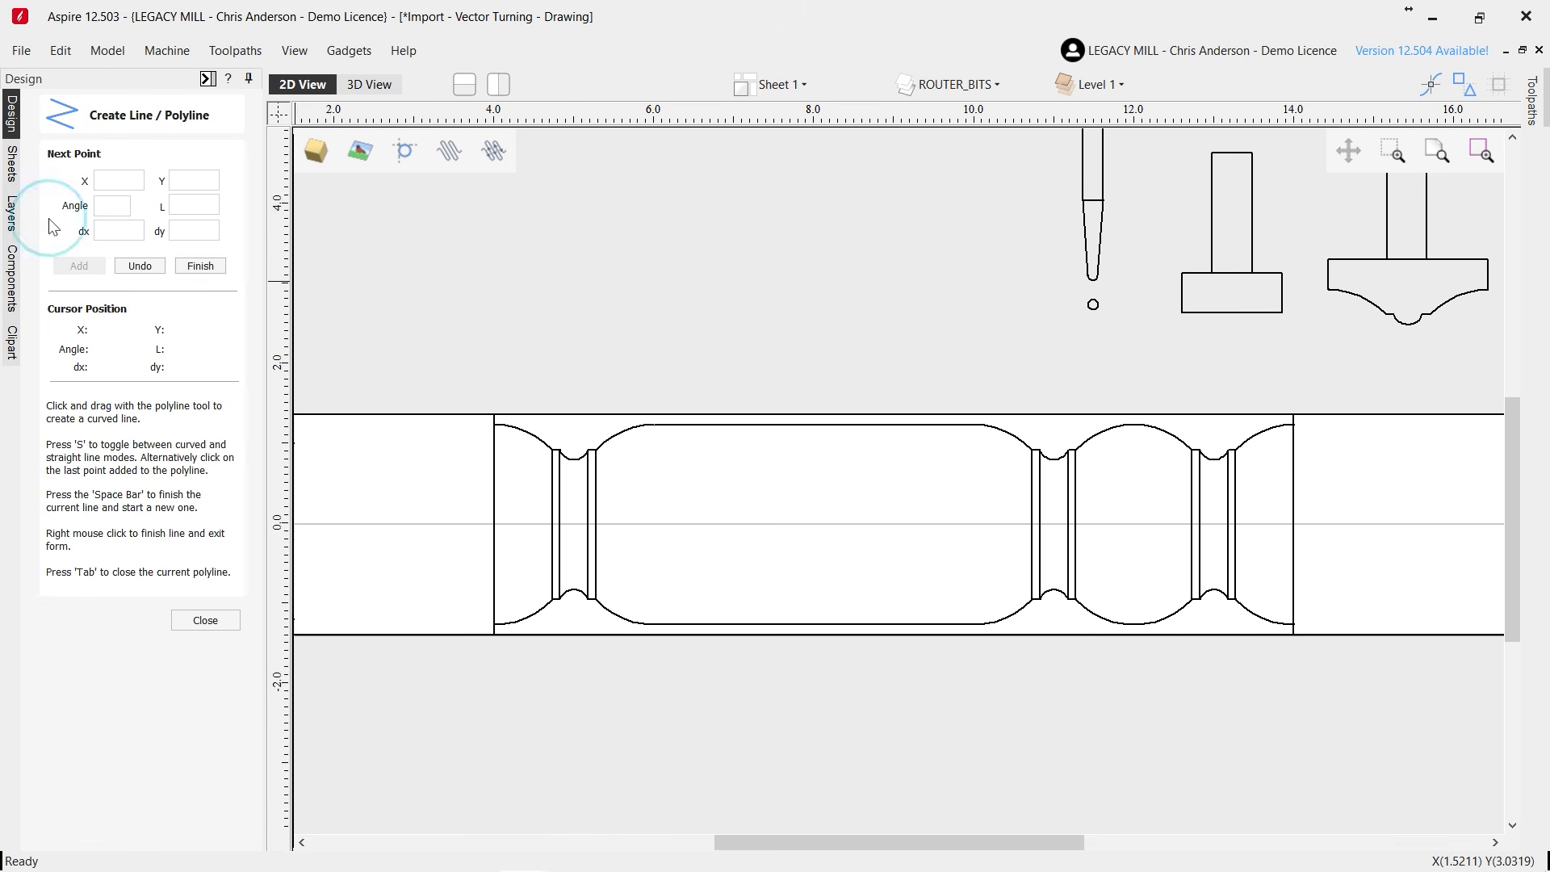
{"action": "left_click", "coordinate": [654, 421]}
{"action": "scroll", "coordinate": [840, 428], "scroll_direction": "up", "scroll_amount": 2}
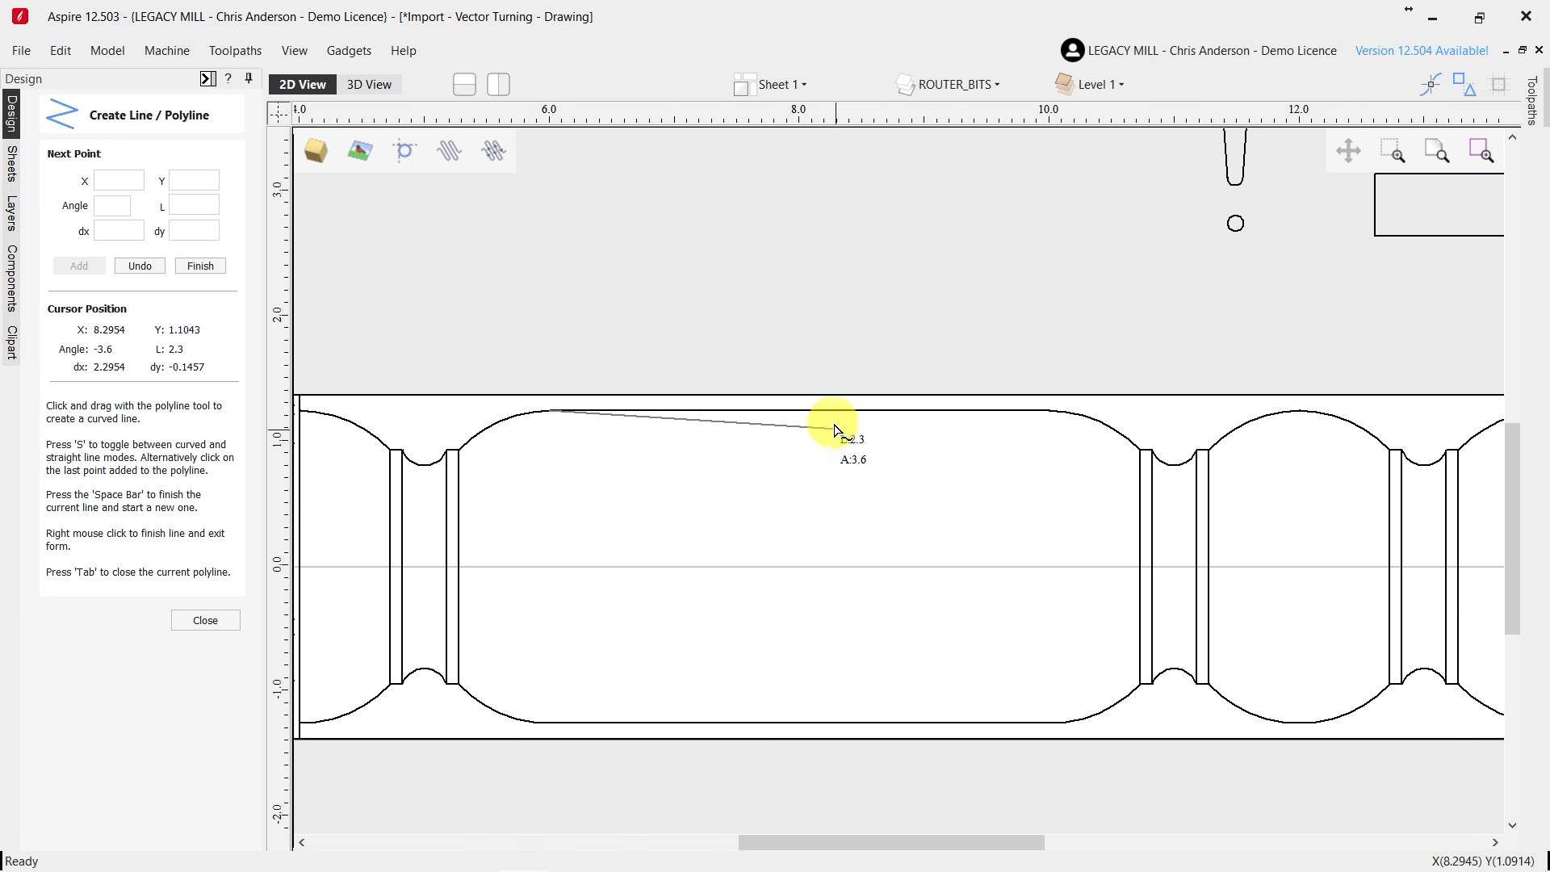
{"action": "left_click", "coordinate": [830, 433]}
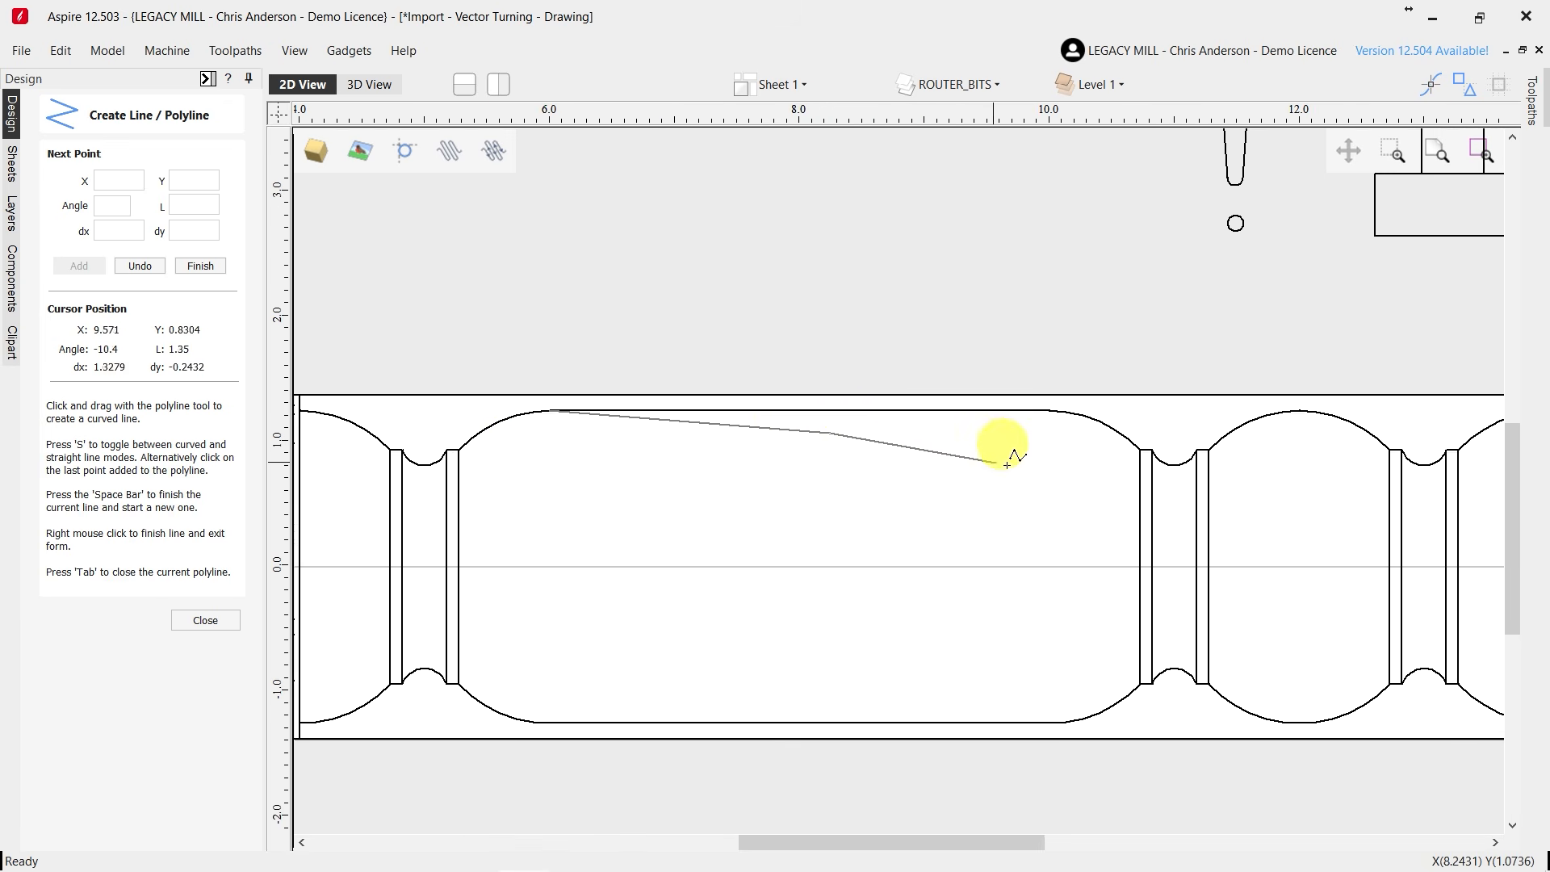
{"action": "left_click", "coordinate": [1039, 474]}
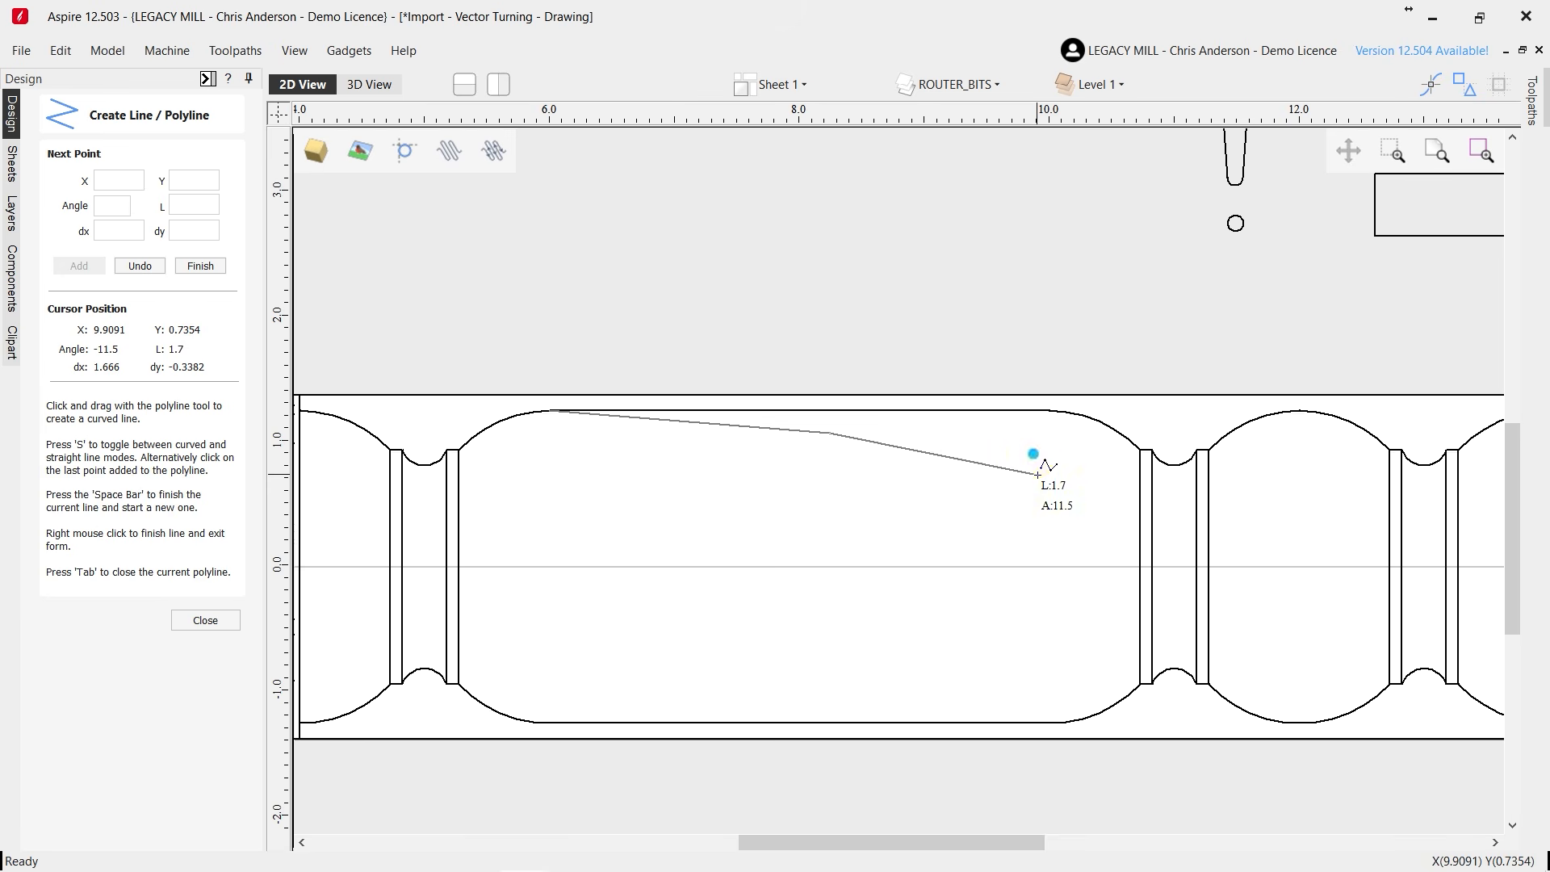
{"action": "left_click", "coordinate": [1175, 463]}
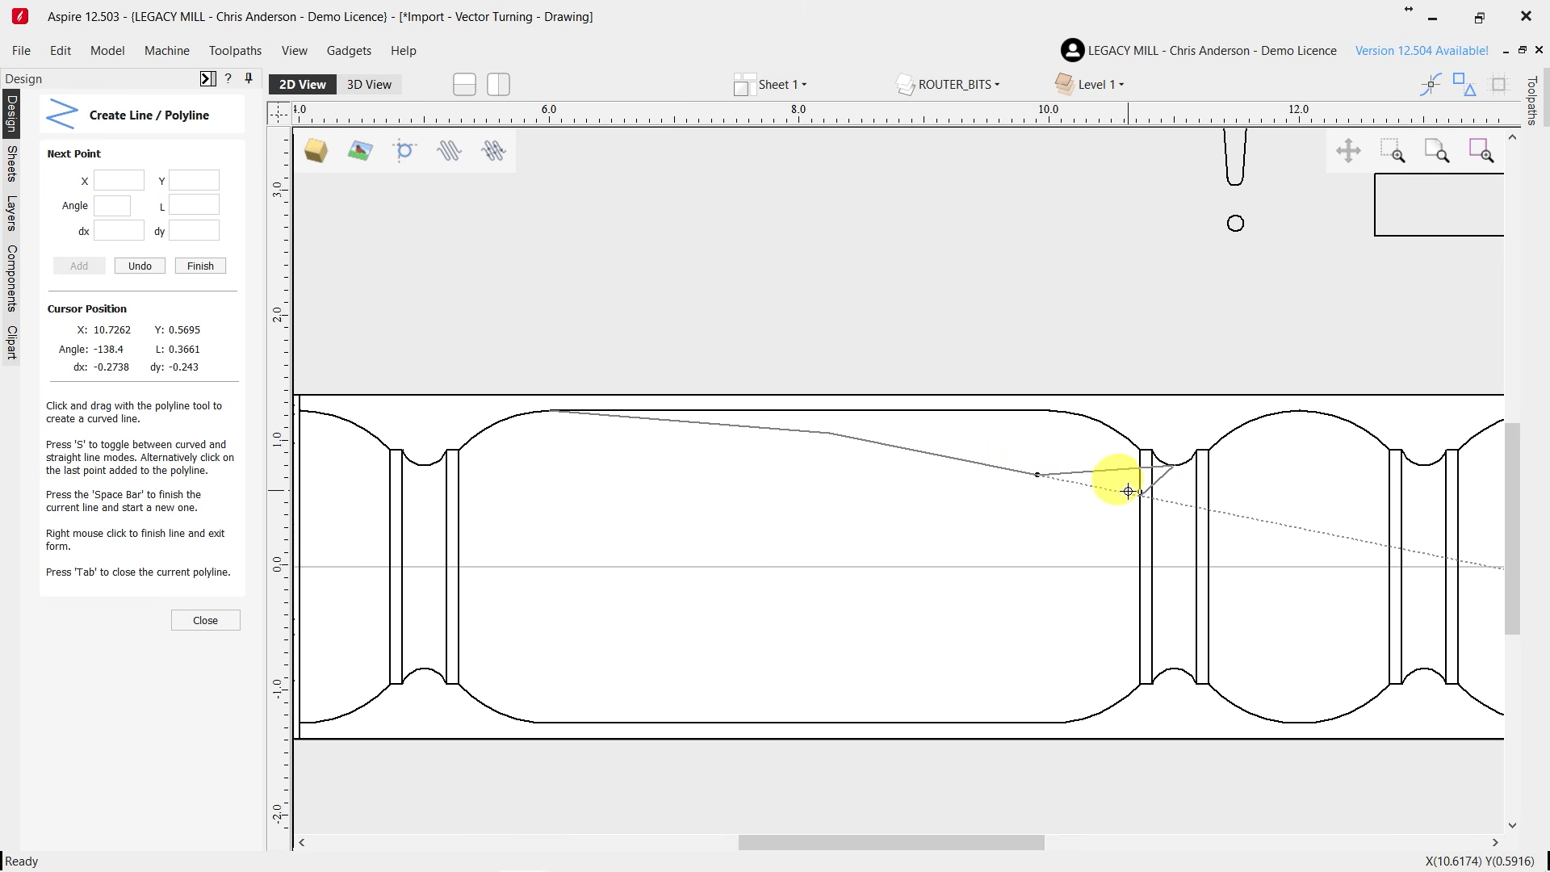
{"action": "key", "text": "space"}
{"action": "left_click", "coordinate": [205, 621]}
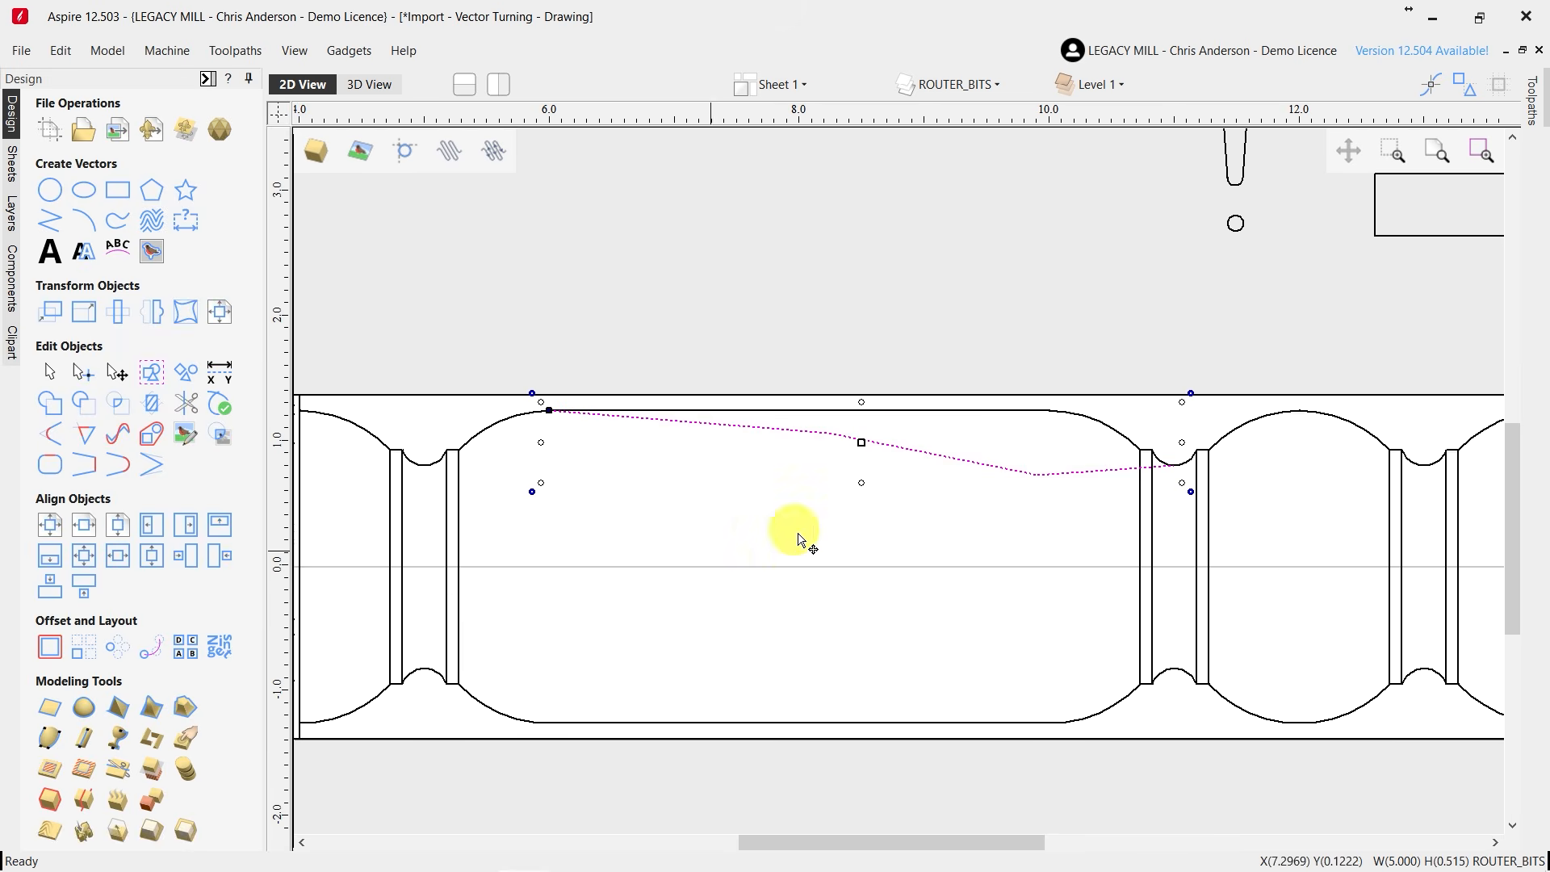
Convert the new polyline's straight segments to smooth curves by smoothing its two intermediate nodes in node editing mode.
{"action": "scroll", "coordinate": [972, 466], "scroll_direction": "up", "scroll_amount": 1}
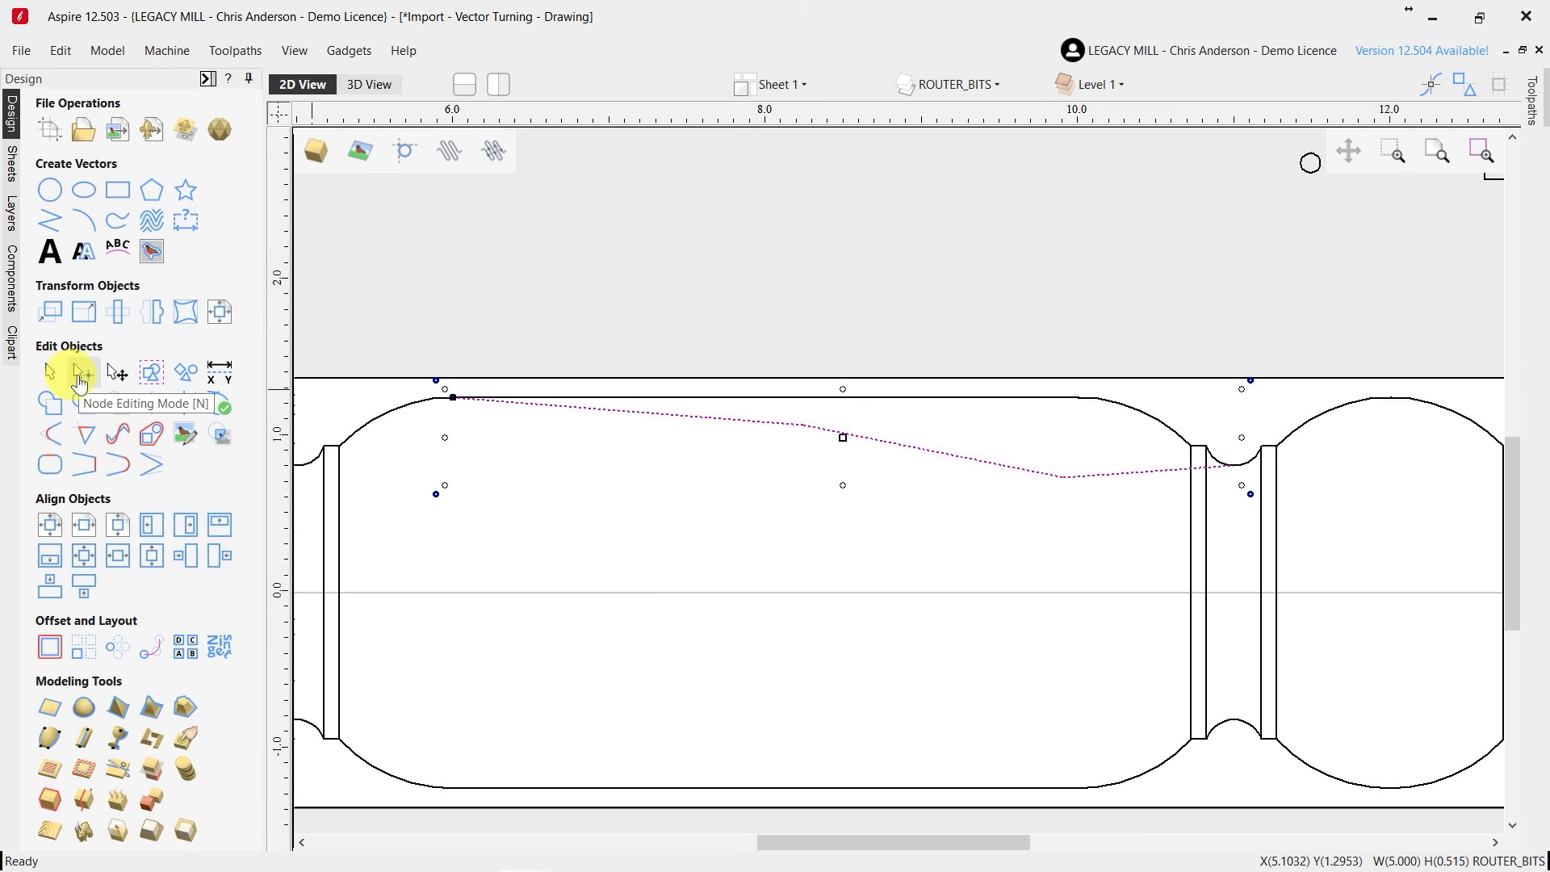
{"action": "left_click", "coordinate": [79, 377]}
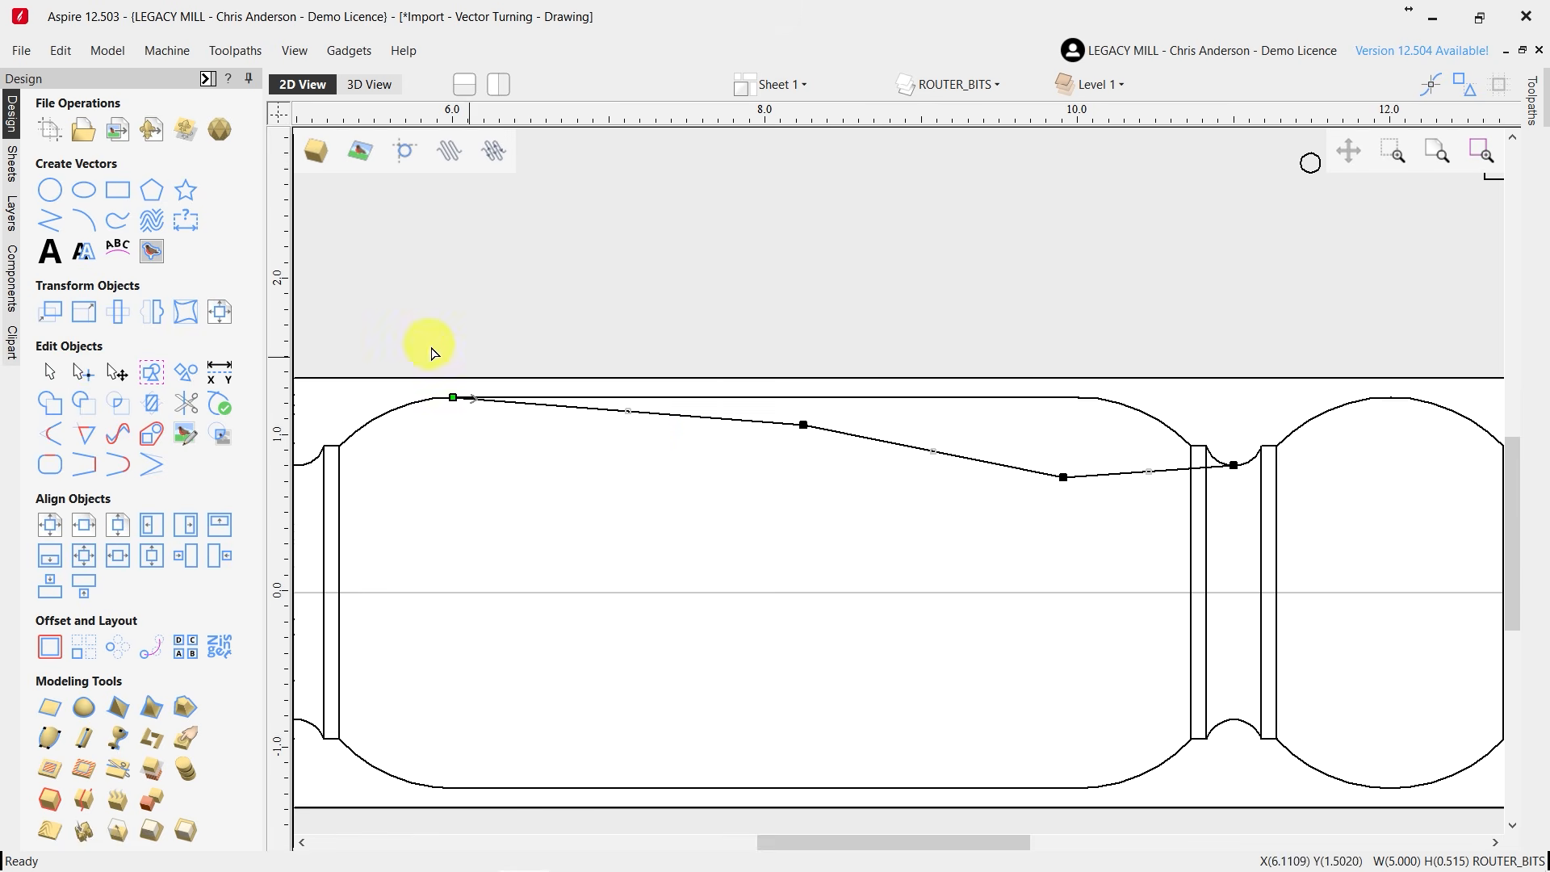
{"action": "left_click_drag", "start_coordinate": [409, 346], "coordinate": [621, 418]}
{"action": "left_click_drag", "start_coordinate": [780, 466], "coordinate": [1260, 523]}
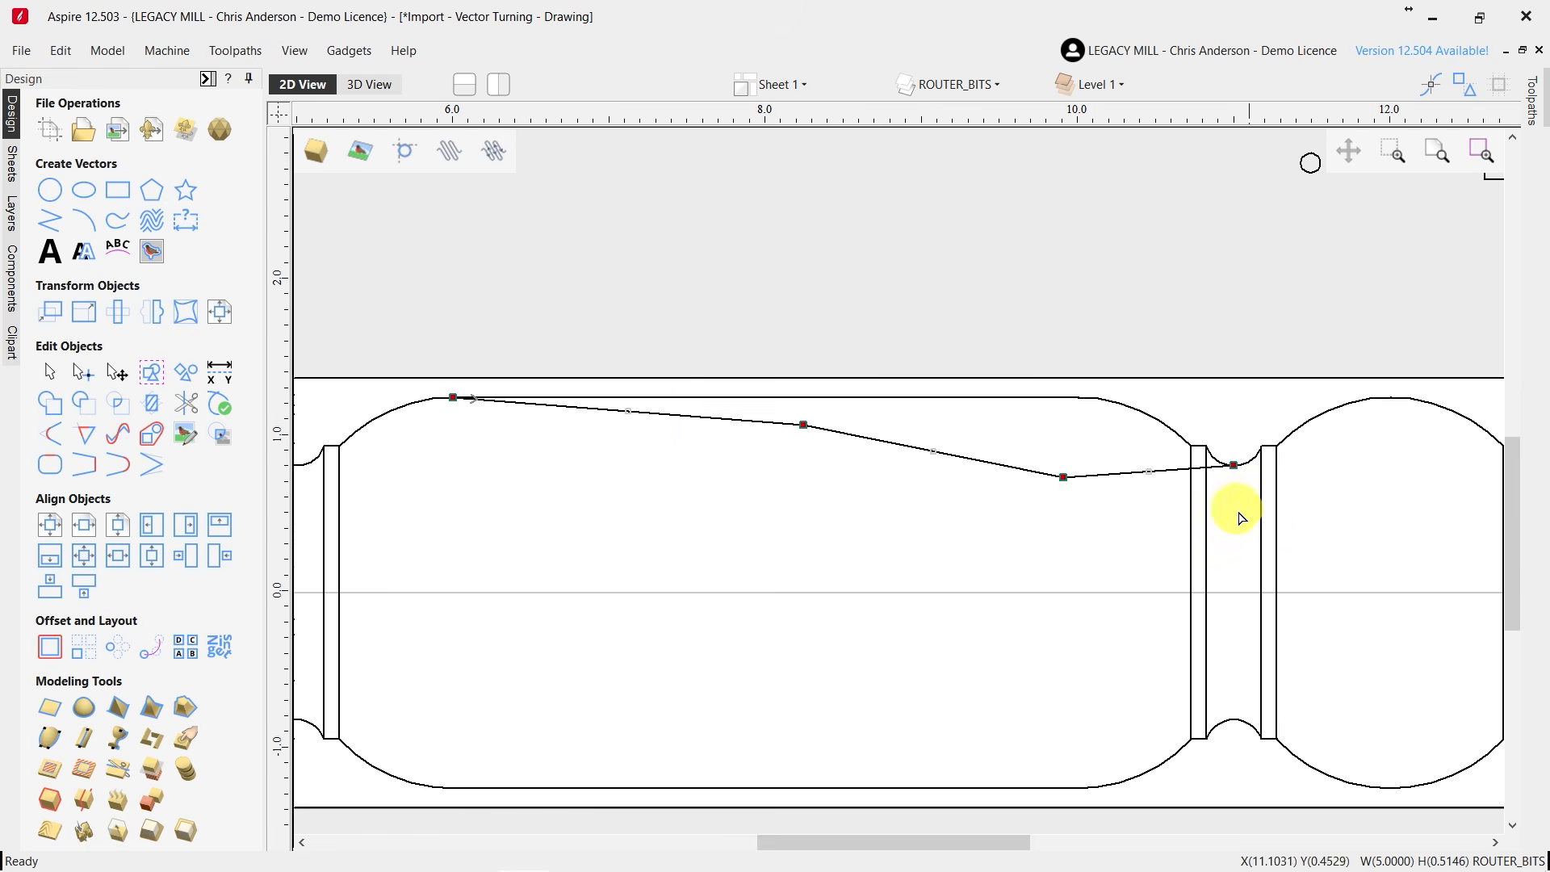
{"action": "right_click", "coordinate": [1061, 477]}
{"action": "left_click", "coordinate": [1118, 515]}
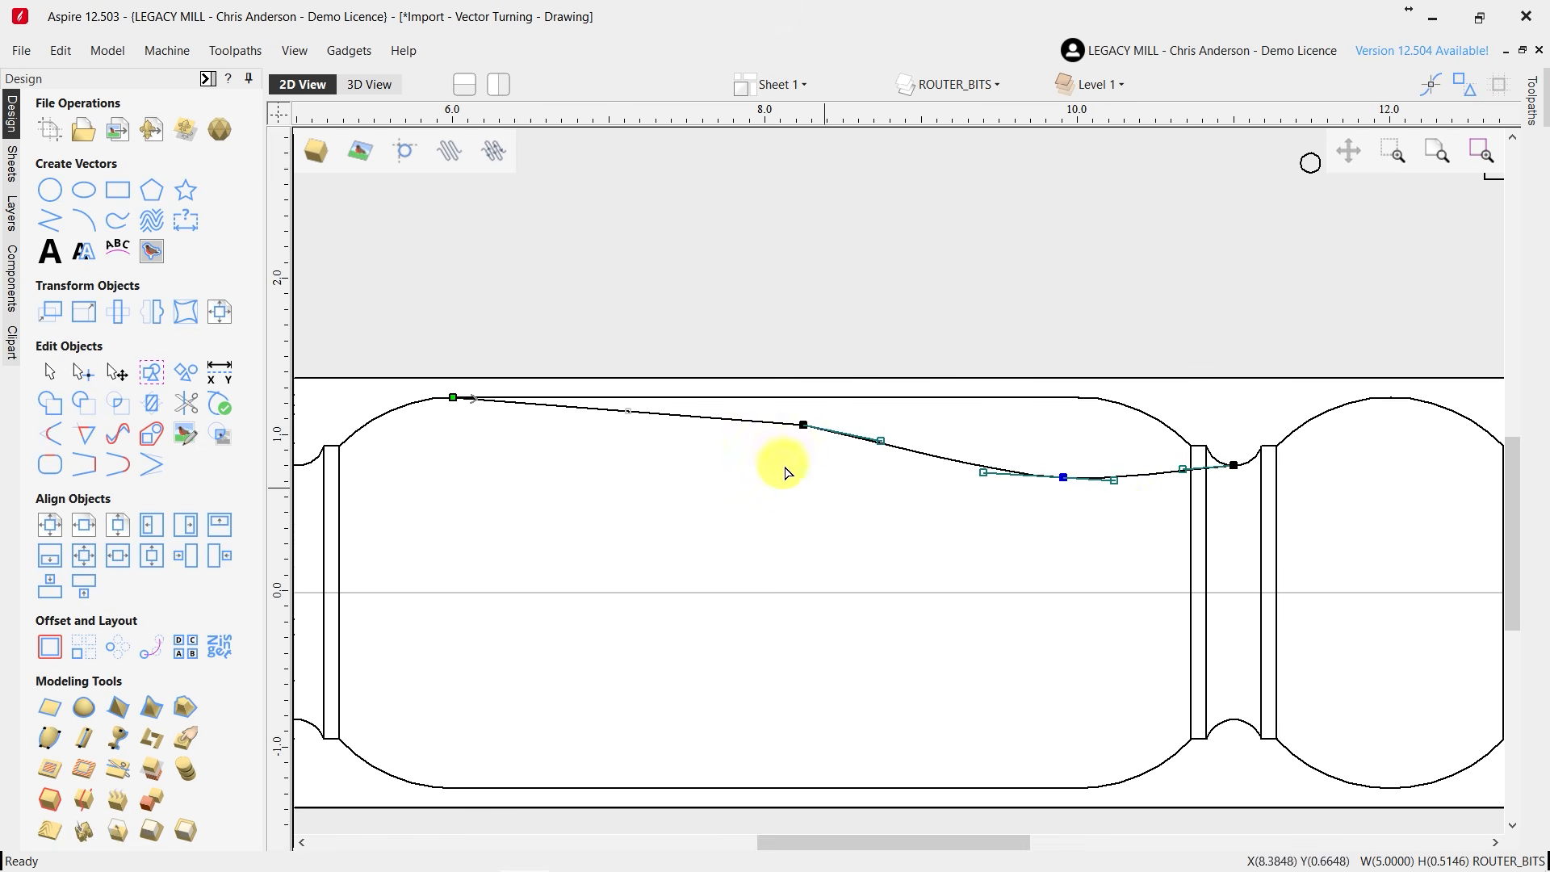
{"action": "left_click_drag", "start_coordinate": [410, 347], "coordinate": [1352, 548]}
{"action": "key", "text": "s"}
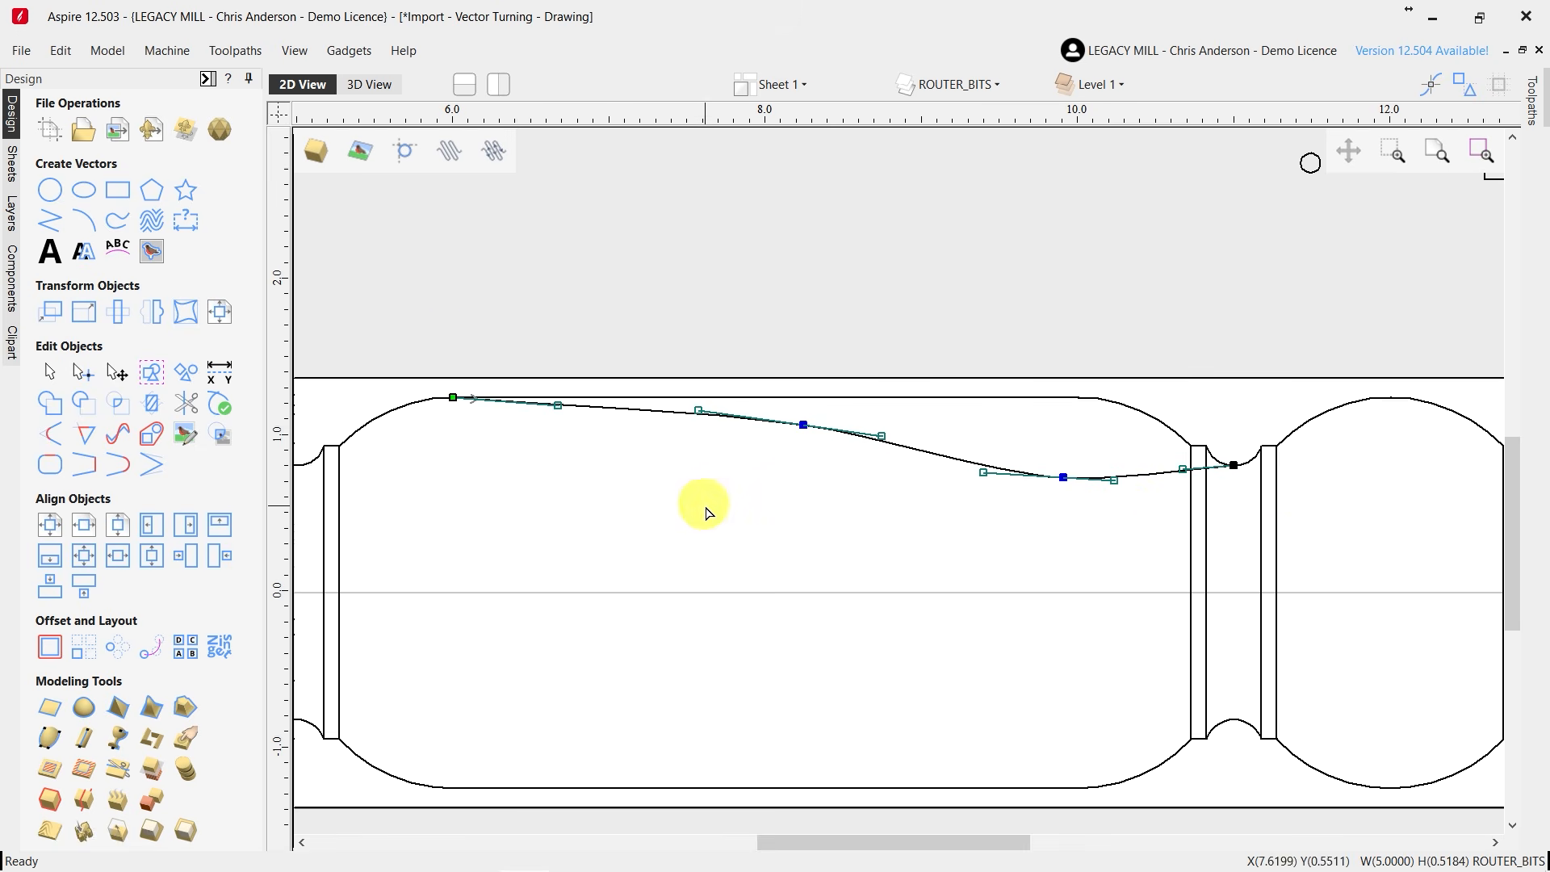
Lengthen and level the curve's starting handle, and move the first intermediate node slightly toward the start for a gradual taper.
{"action": "left_click_drag", "start_coordinate": [557, 408], "coordinate": [594, 398]}
{"action": "left_click_drag", "start_coordinate": [803, 425], "coordinate": [856, 431]}
{"action": "key", "text": "Down"}
{"action": "key", "text": "Down"}
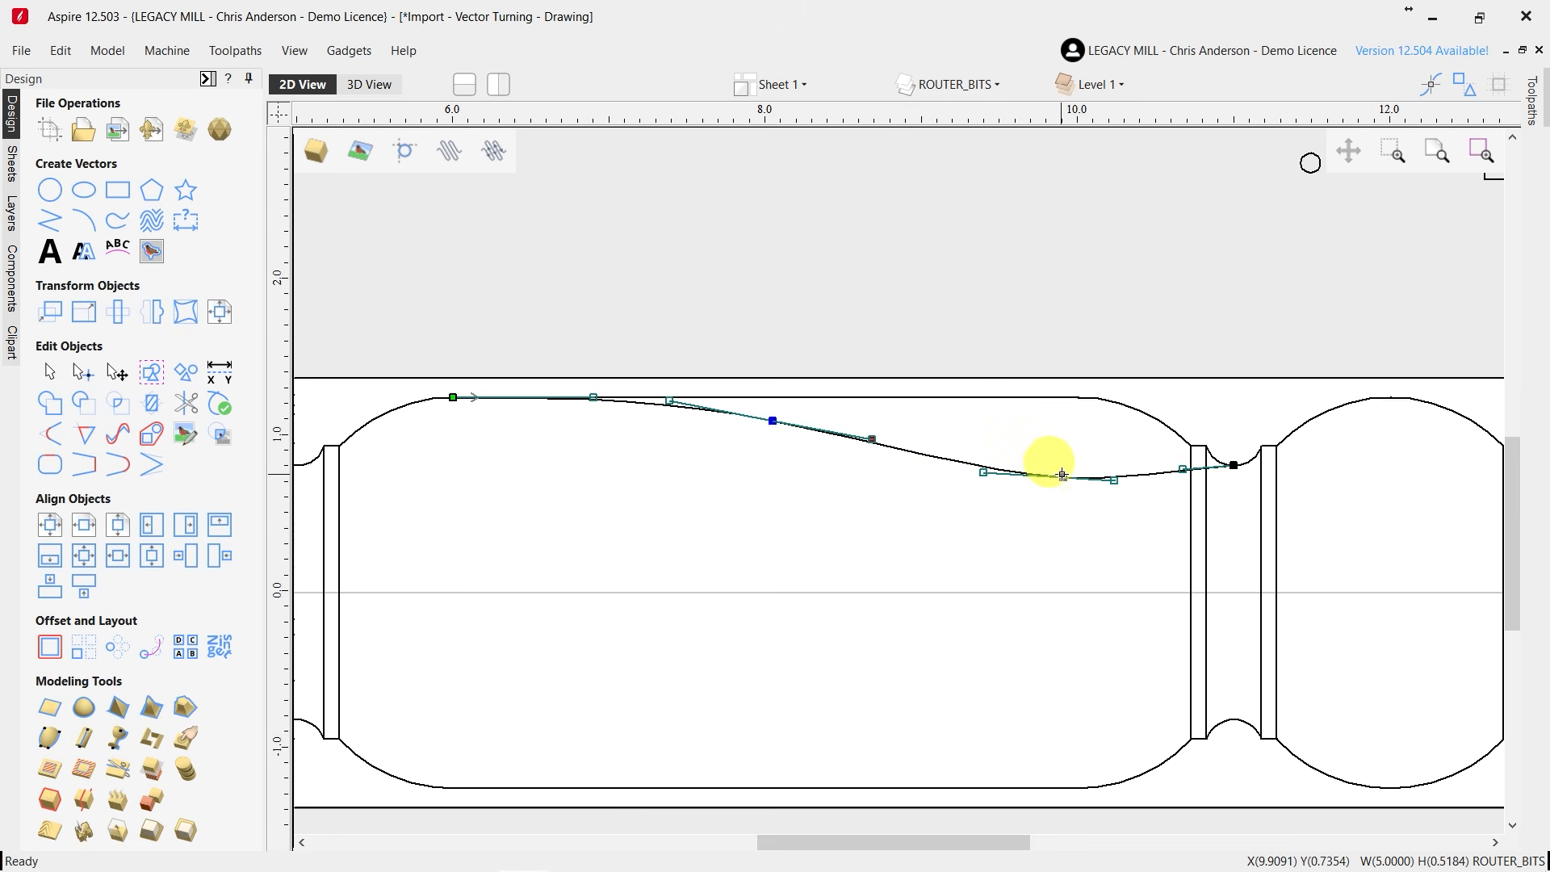
Shift the second intermediate node slightly toward the start and inward, and lower the end handle so the curve sweeps up into the cove.
{"action": "left_click_drag", "start_coordinate": [1063, 476], "coordinate": [1047, 477]}
{"action": "left_click_drag", "start_coordinate": [1186, 472], "coordinate": [1184, 477]}
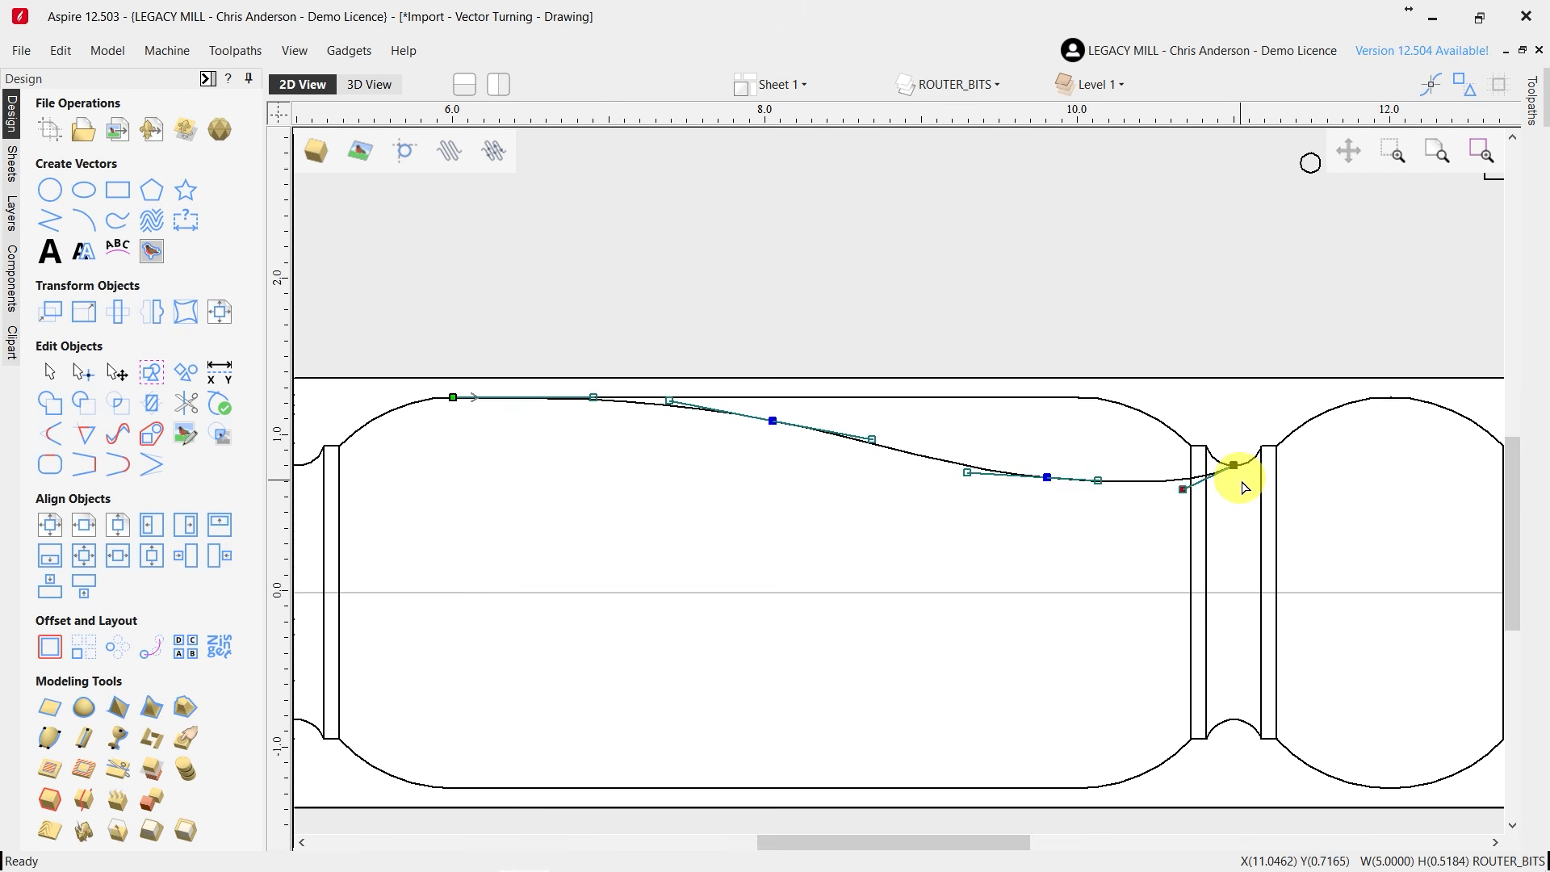
{"action": "key", "text": "Down"}
{"action": "key", "text": "Down"}
{"action": "left_click", "coordinate": [1046, 478]}
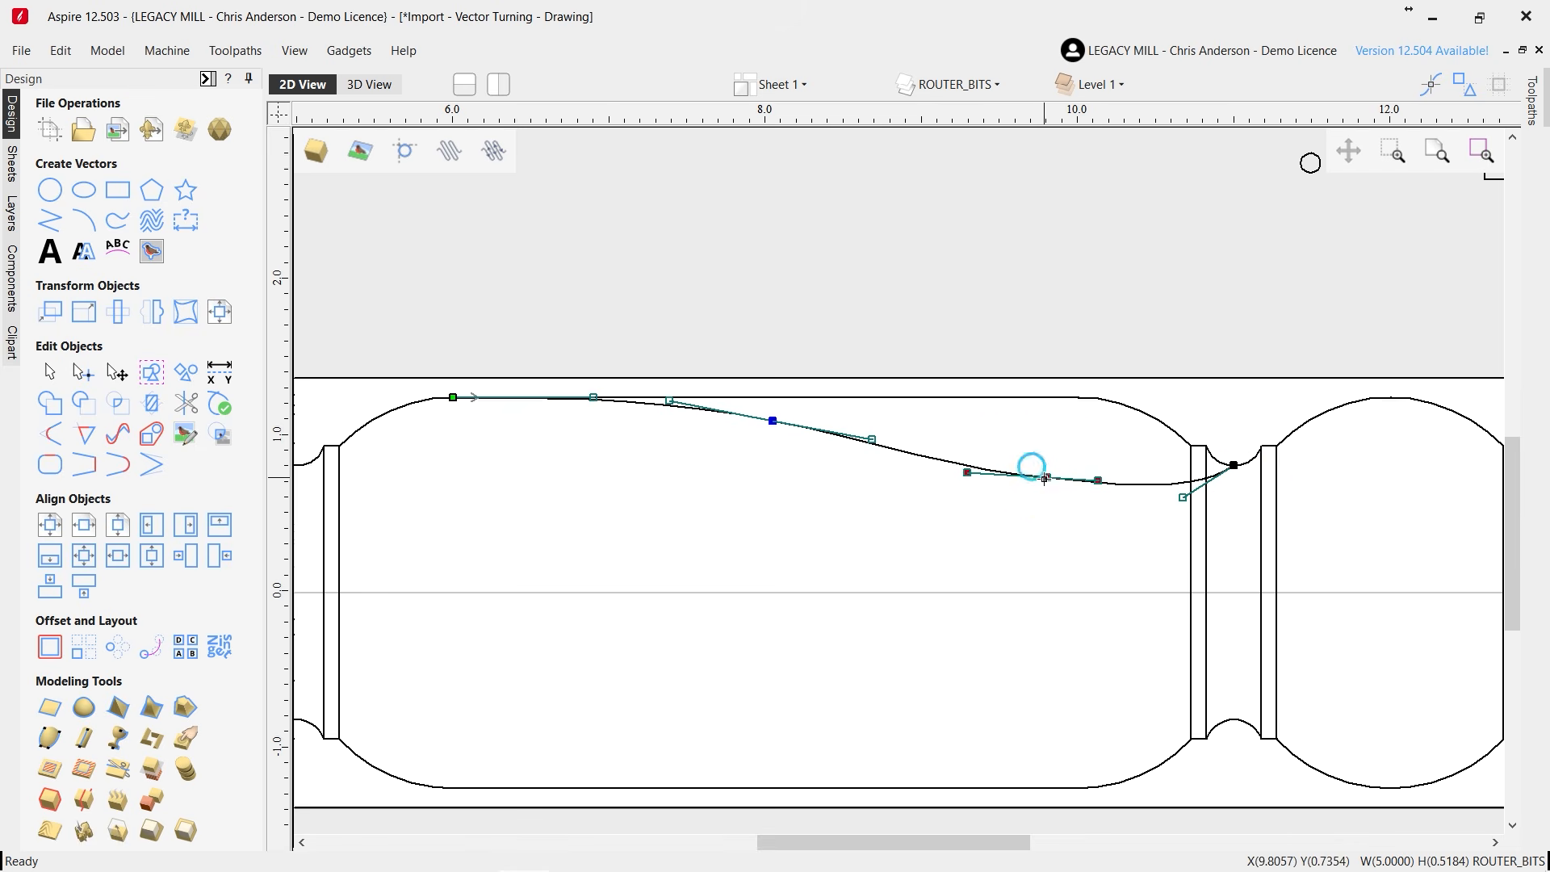
{"action": "left_click_drag", "start_coordinate": [1045, 478], "coordinate": [1045, 482]}
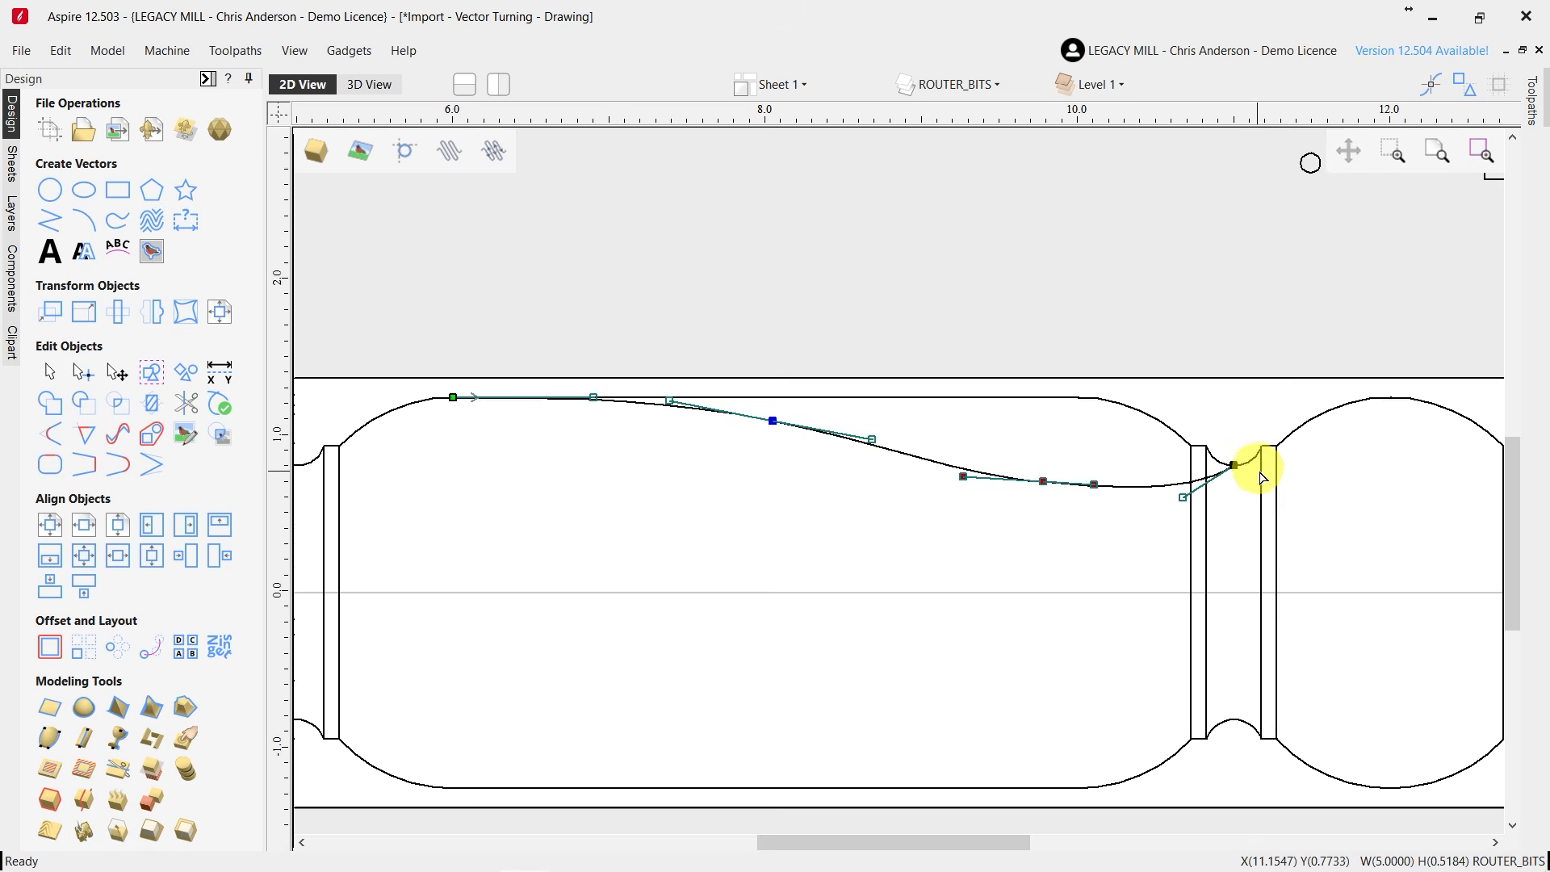
Move the curve's end node partway up the cove's far side so it meets the arc tangentially, about 5.1 inches from the start.
{"action": "scroll", "coordinate": [1195, 464], "scroll_direction": "up", "scroll_amount": 2}
{"action": "scroll", "coordinate": [1010, 484], "scroll_direction": "down", "scroll_amount": 1}
{"action": "scroll", "coordinate": [858, 453], "scroll_direction": "down", "scroll_amount": 1}
{"action": "scroll", "coordinate": [719, 439], "scroll_direction": "up", "scroll_amount": 2}
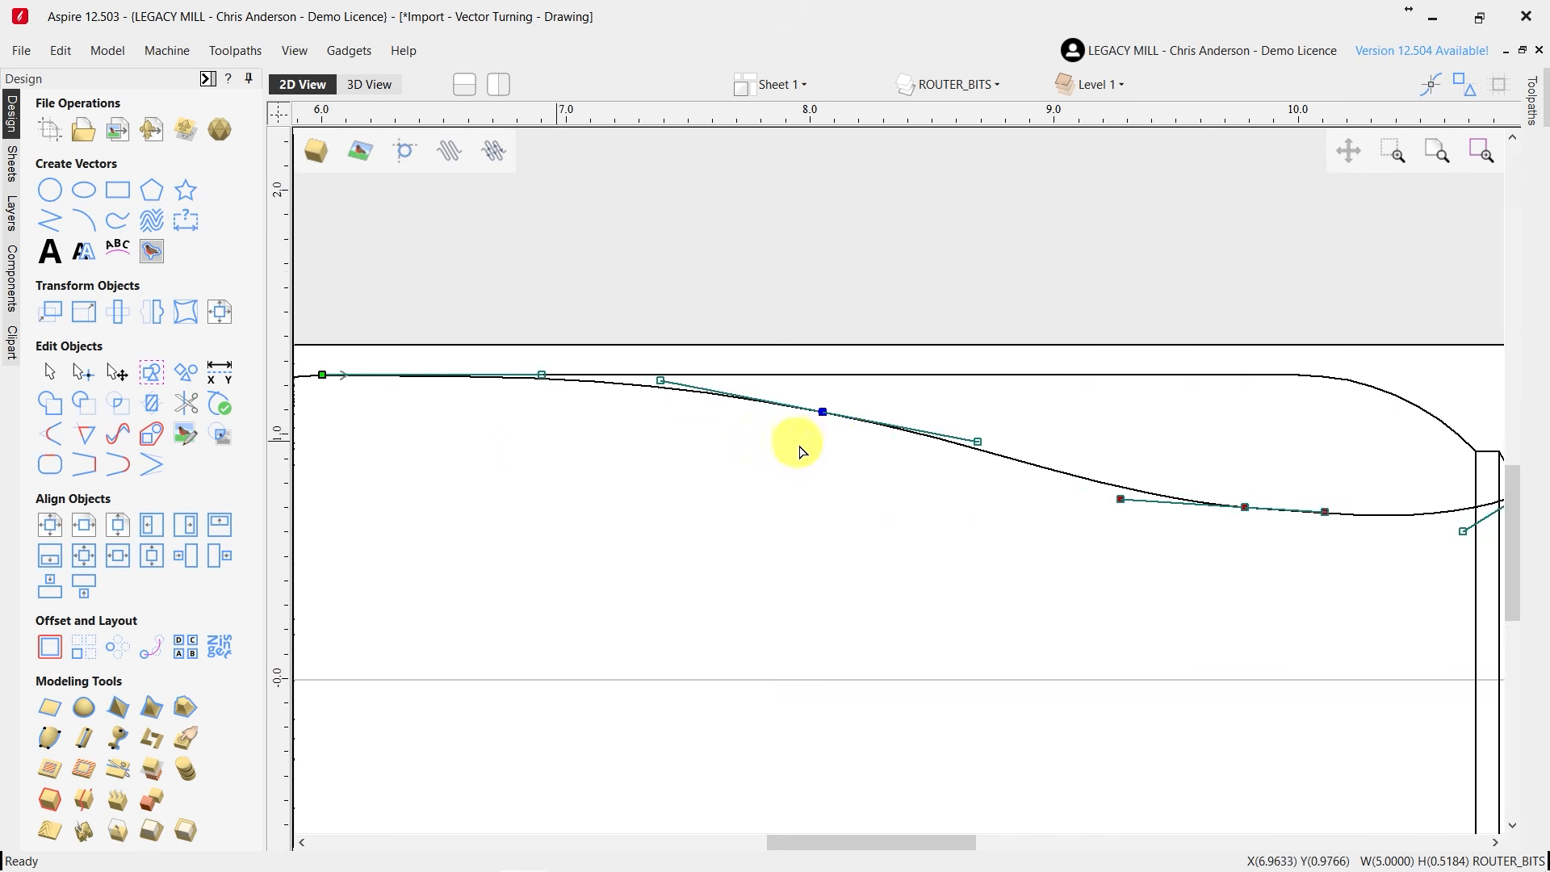
{"action": "scroll", "coordinate": [658, 436], "scroll_direction": "down", "scroll_amount": 3}
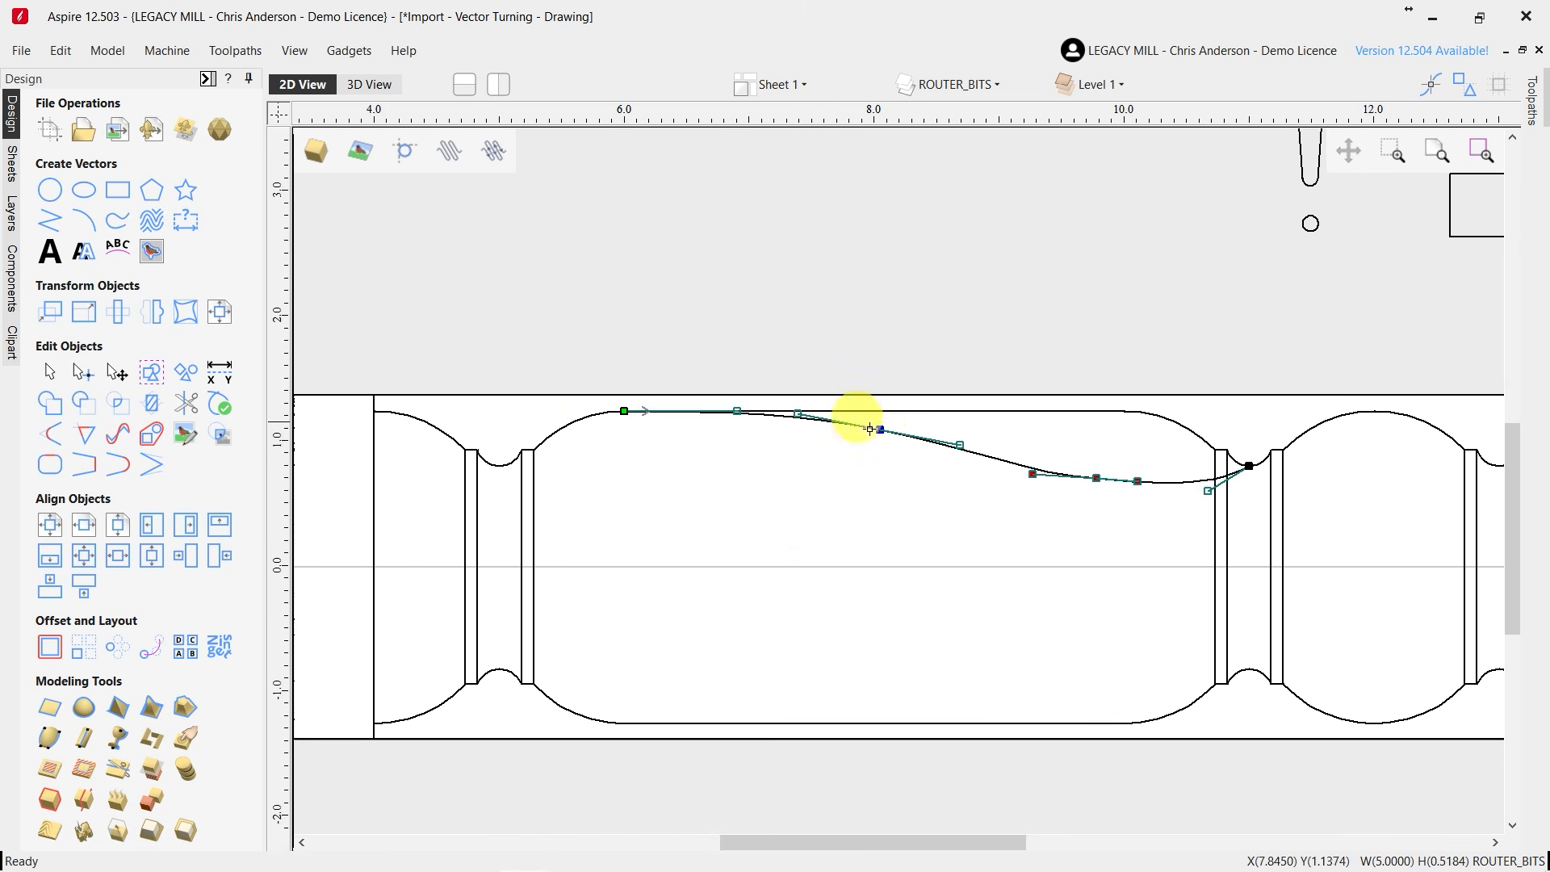
{"action": "scroll", "coordinate": [1261, 464], "scroll_direction": "up", "scroll_amount": 5}
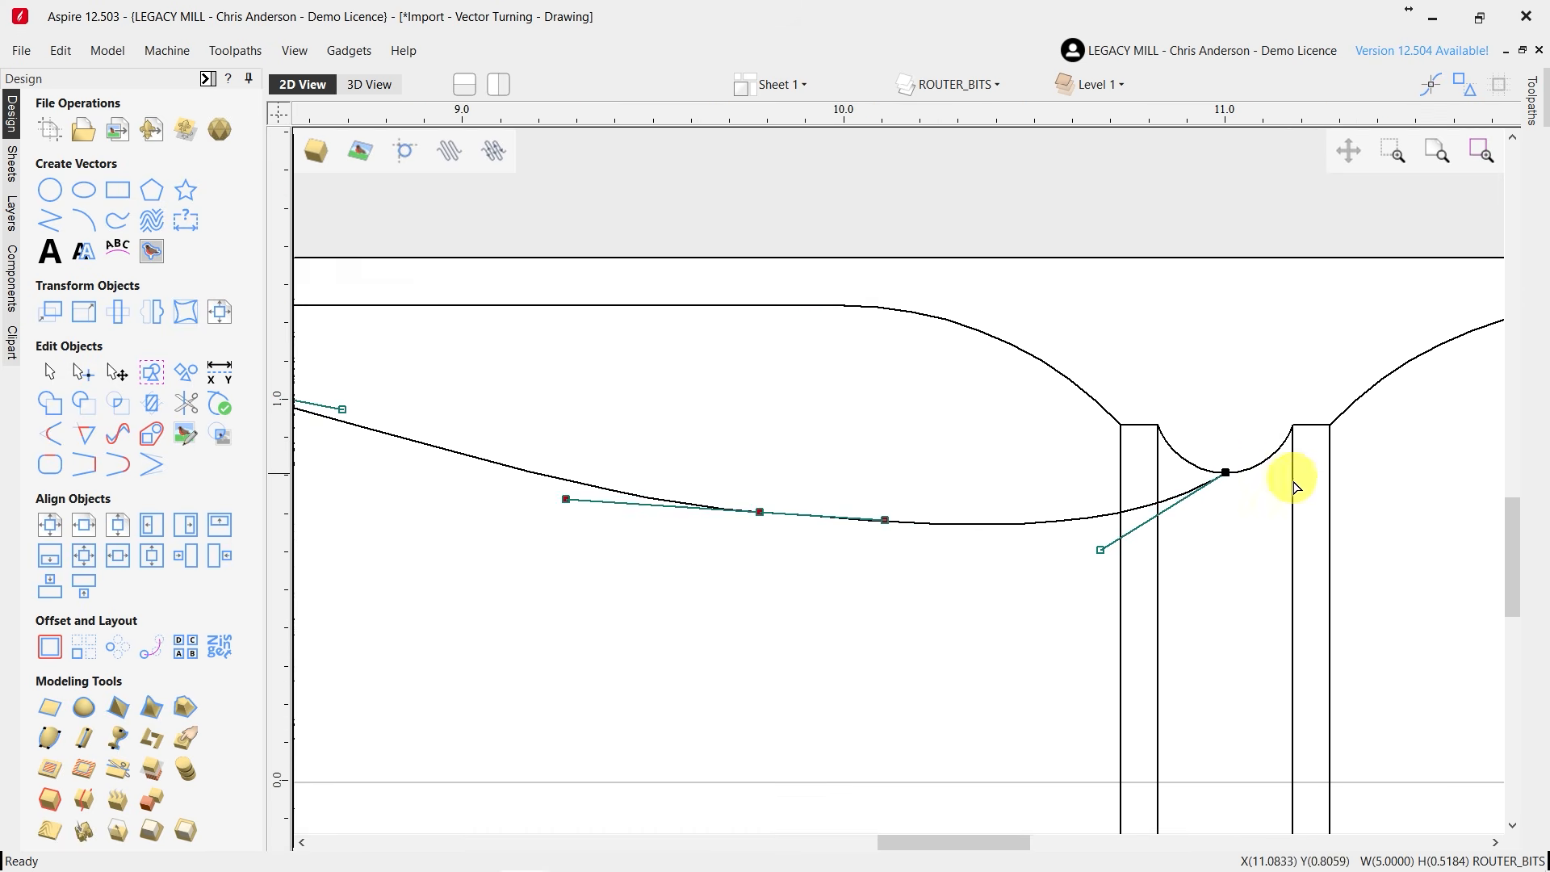
{"action": "left_click_drag", "start_coordinate": [1173, 465], "coordinate": [1251, 443]}
{"action": "scroll", "coordinate": [1242, 453], "scroll_direction": "up", "scroll_amount": 2}
{"action": "scroll", "coordinate": [1260, 437], "scroll_direction": "up", "scroll_amount": 3}
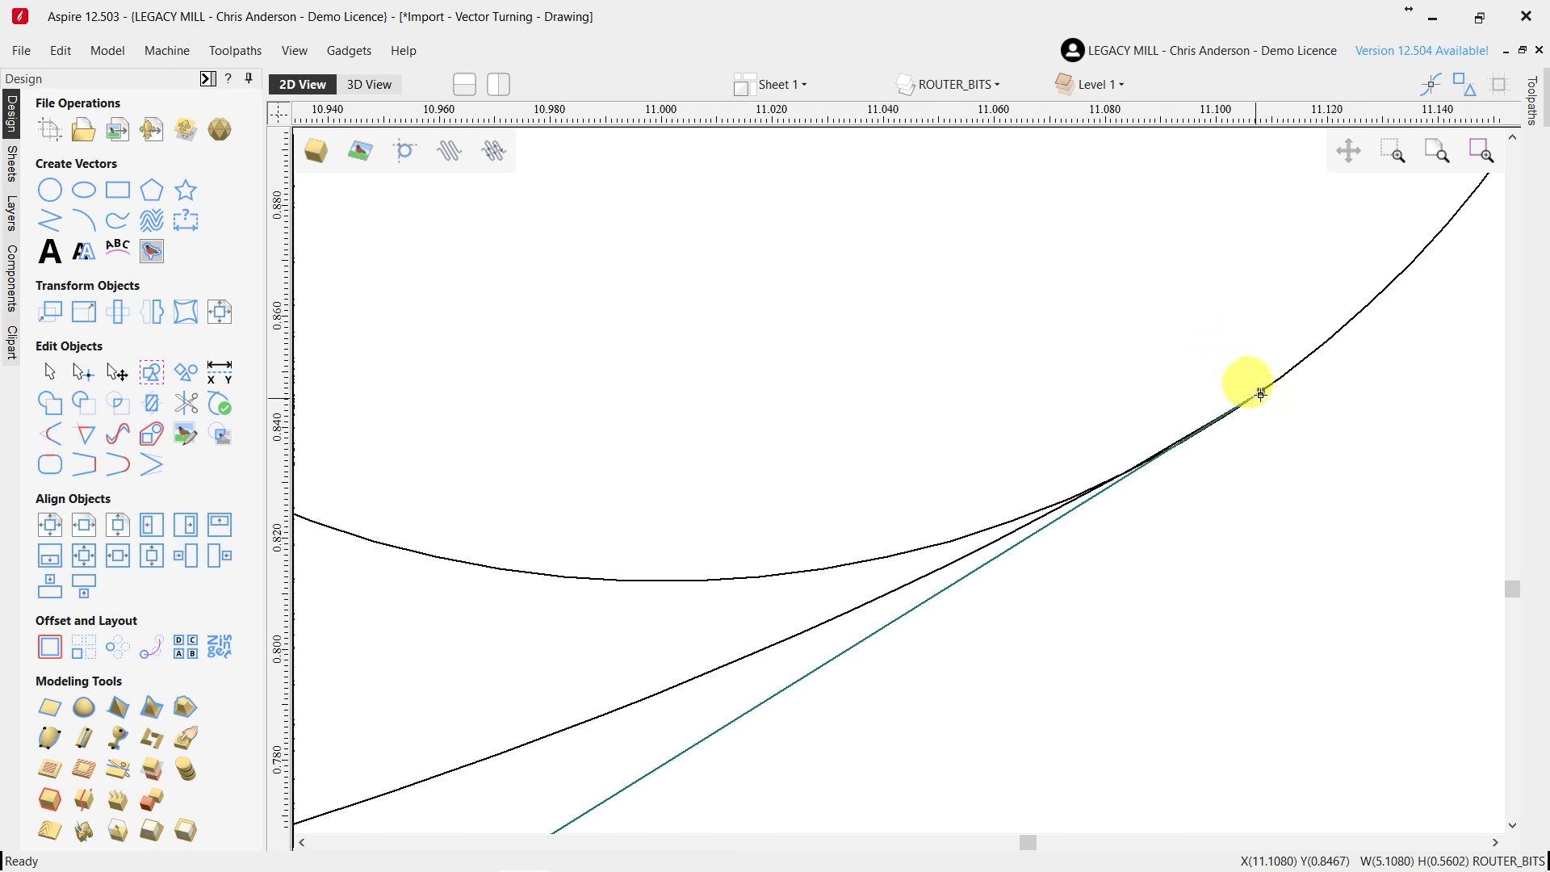
{"action": "scroll", "coordinate": [1197, 457], "scroll_direction": "up", "scroll_amount": 4}
{"action": "scroll", "coordinate": [1204, 439], "scroll_direction": "down", "scroll_amount": 3}
{"action": "scroll", "coordinate": [1050, 503], "scroll_direction": "down", "scroll_amount": 5}
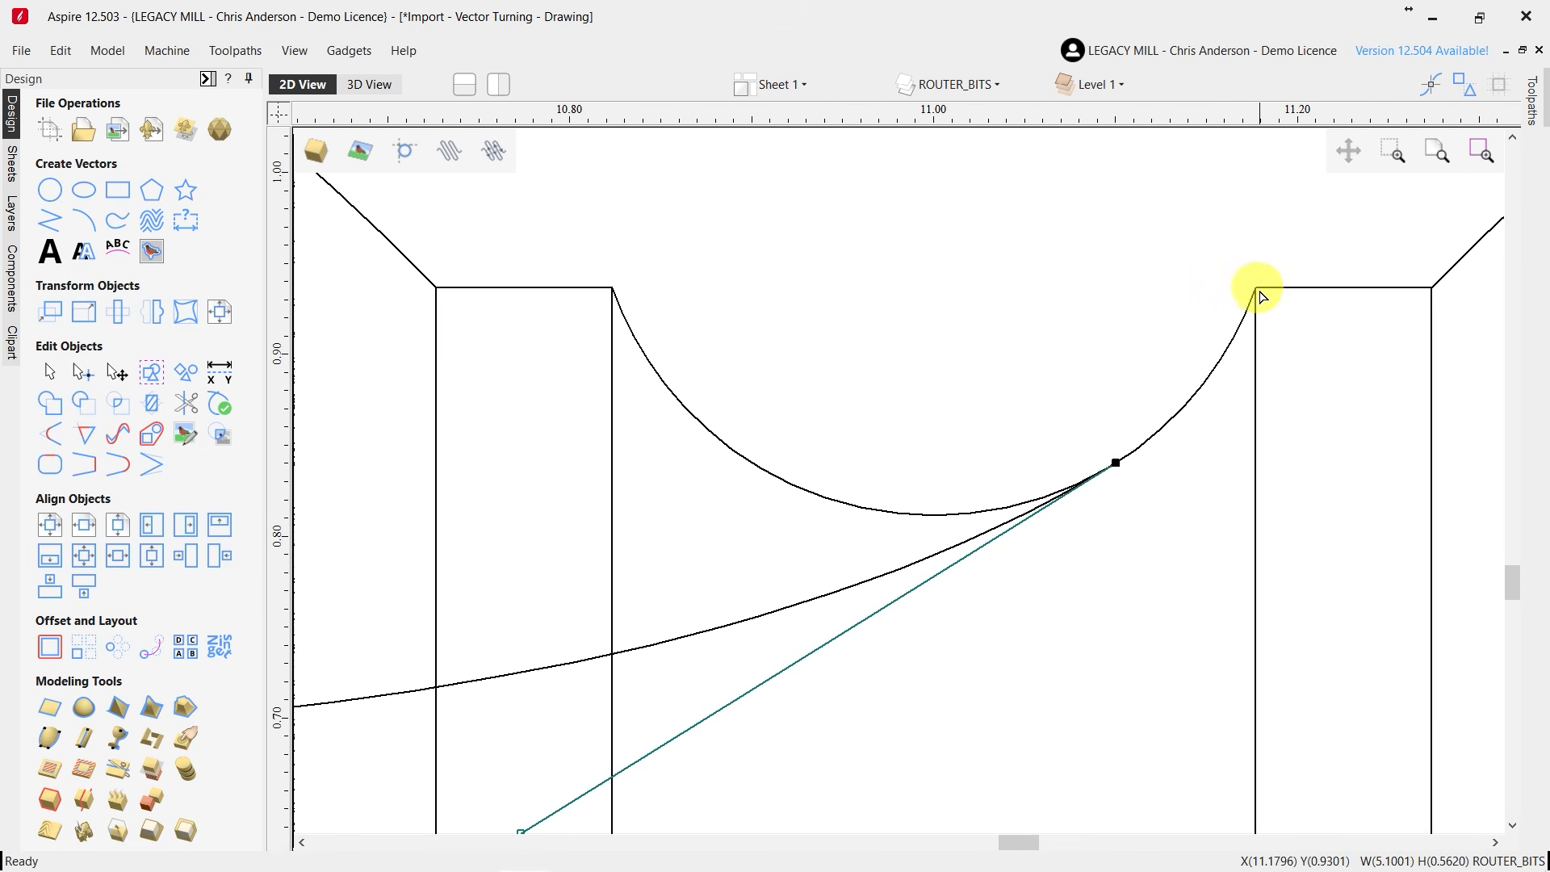
{"action": "scroll", "coordinate": [1254, 401], "scroll_direction": "down", "scroll_amount": 2}
{"action": "scroll", "coordinate": [1254, 401], "scroll_direction": "down", "scroll_amount": 5}
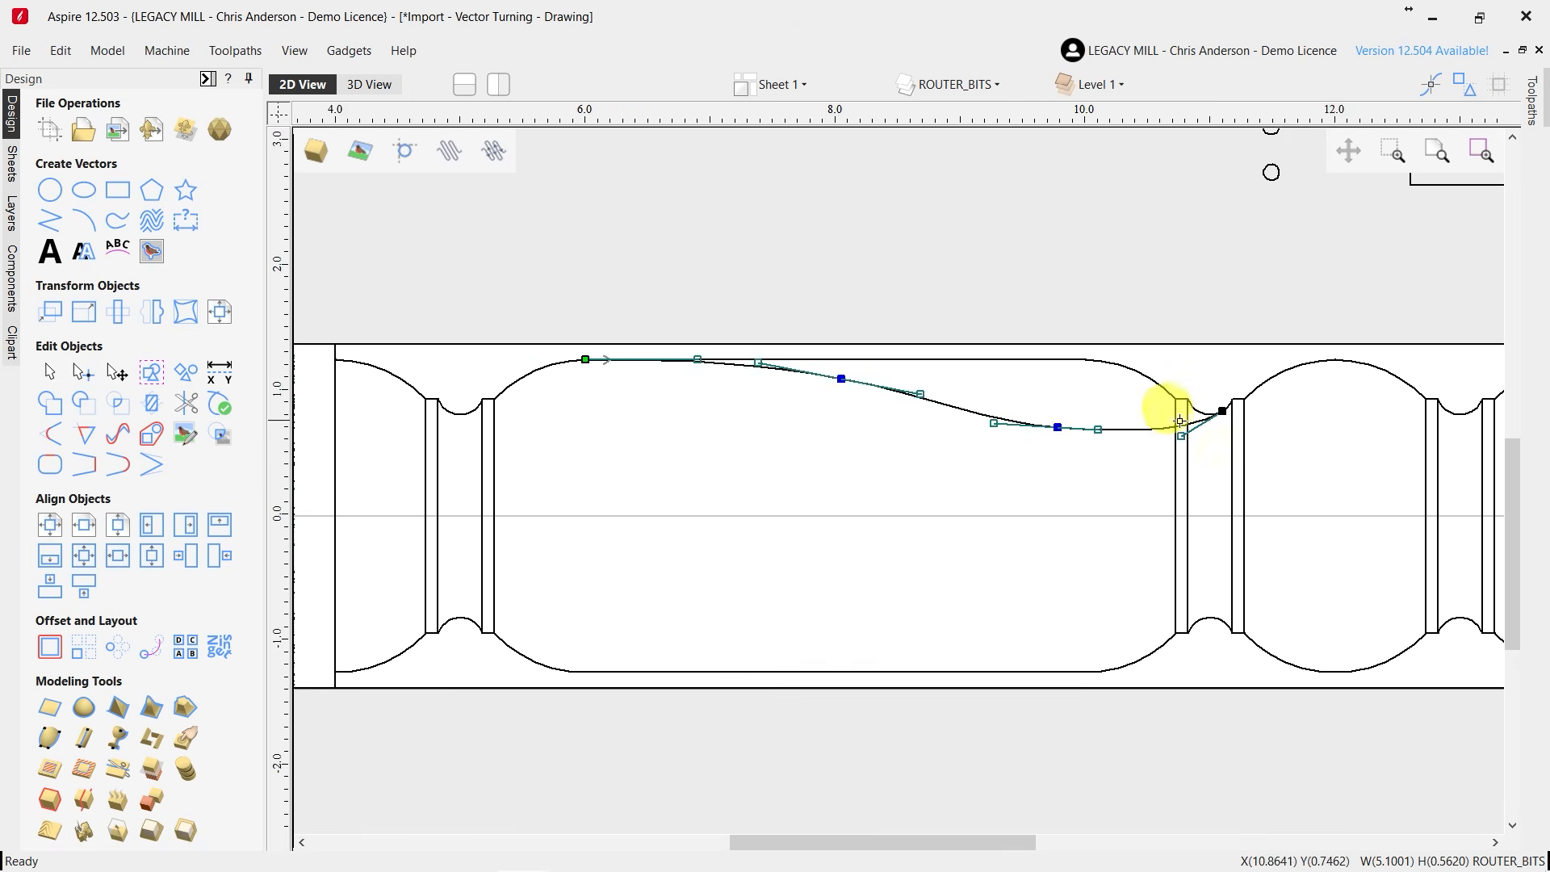
{"action": "scroll", "coordinate": [872, 386], "scroll_direction": "up", "scroll_amount": 1}
{"action": "left_click", "coordinate": [872, 456]}
{"action": "scroll", "coordinate": [868, 473], "scroll_direction": "down", "scroll_amount": 2}
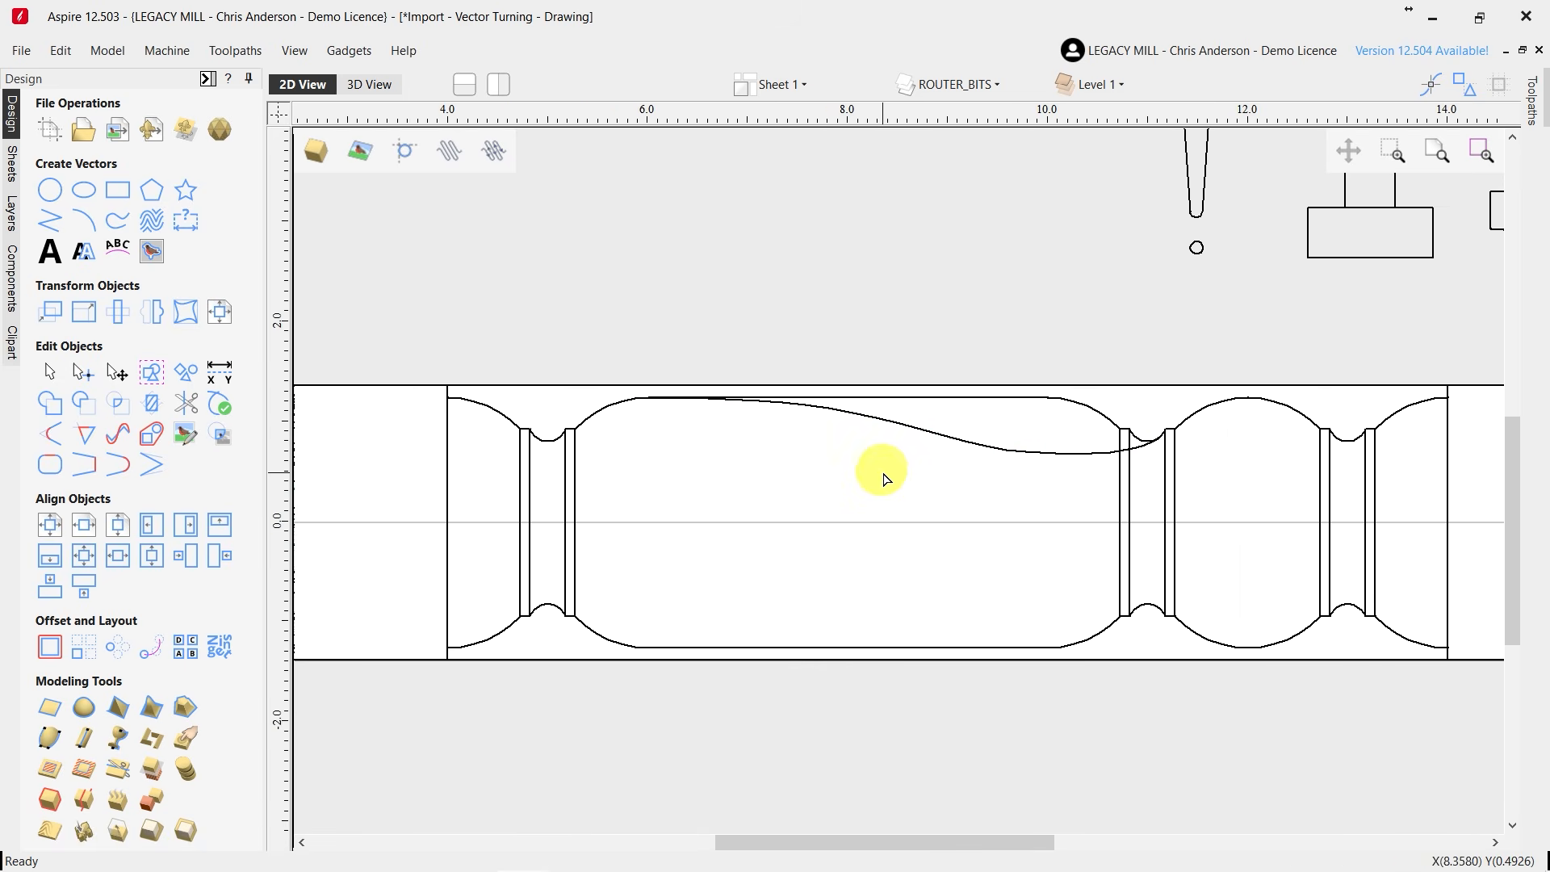
Create a mirrored copy of the tapered curve flipped vertically about the job center.
{"action": "left_click", "coordinate": [959, 440]}
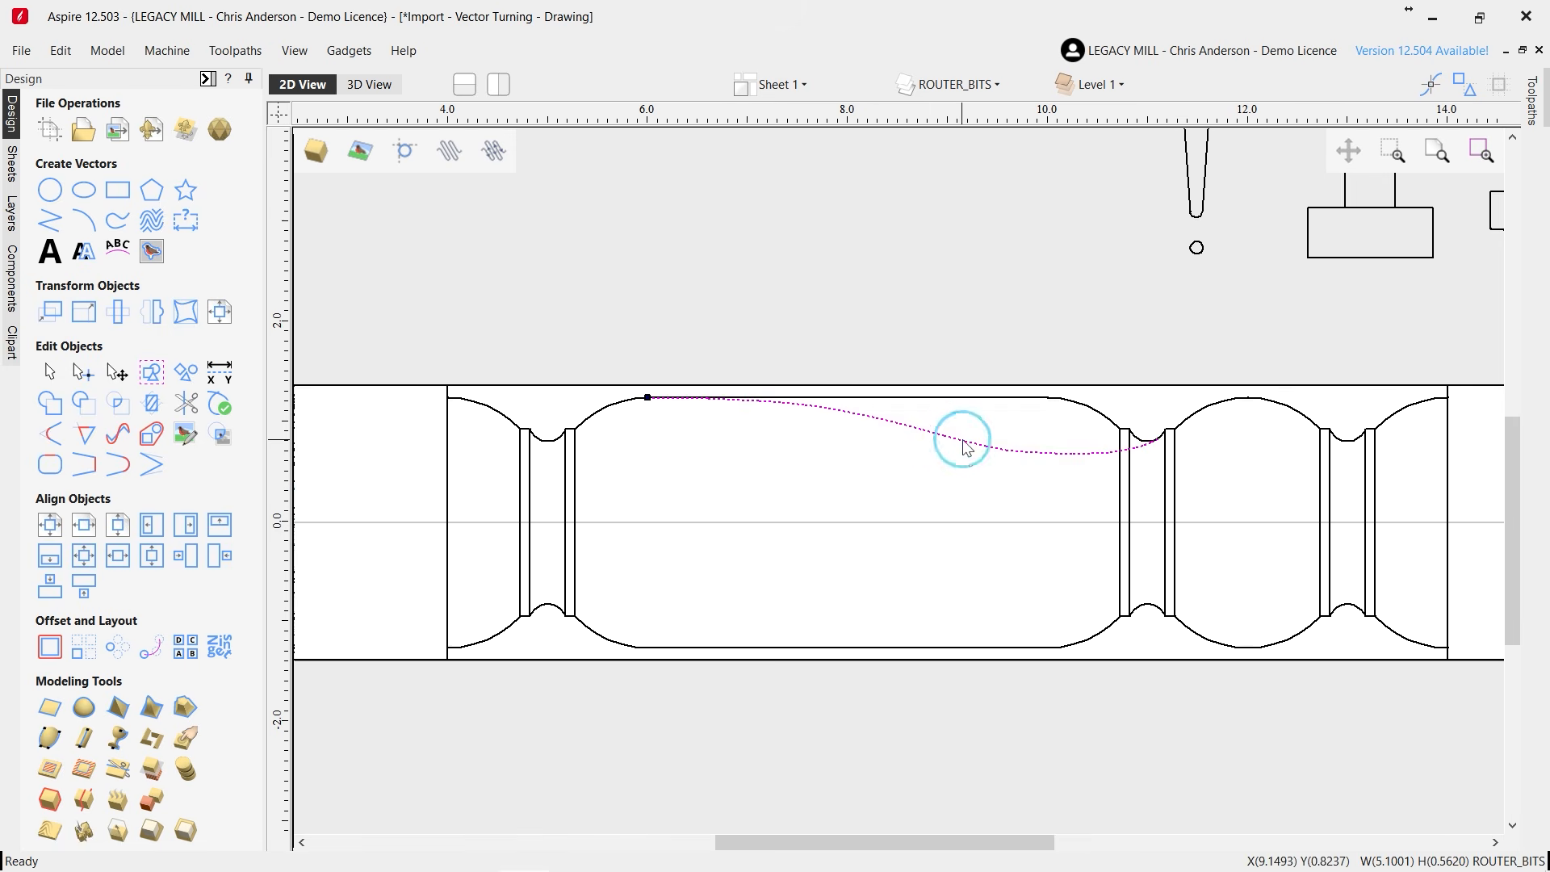
{"action": "left_click", "coordinate": [155, 326]}
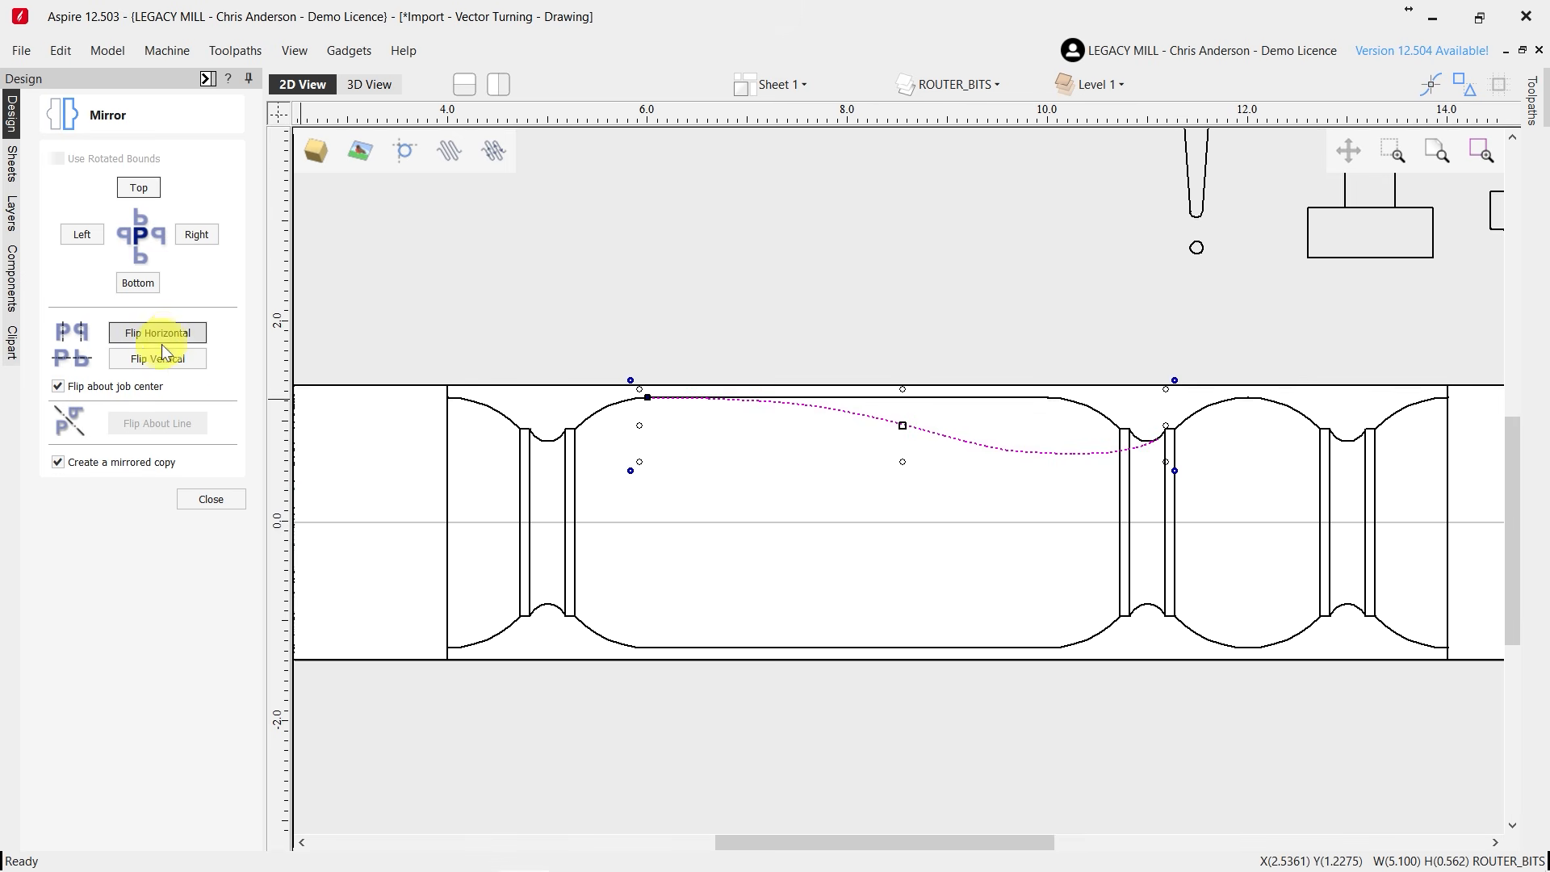
{"action": "left_click", "coordinate": [155, 356]}
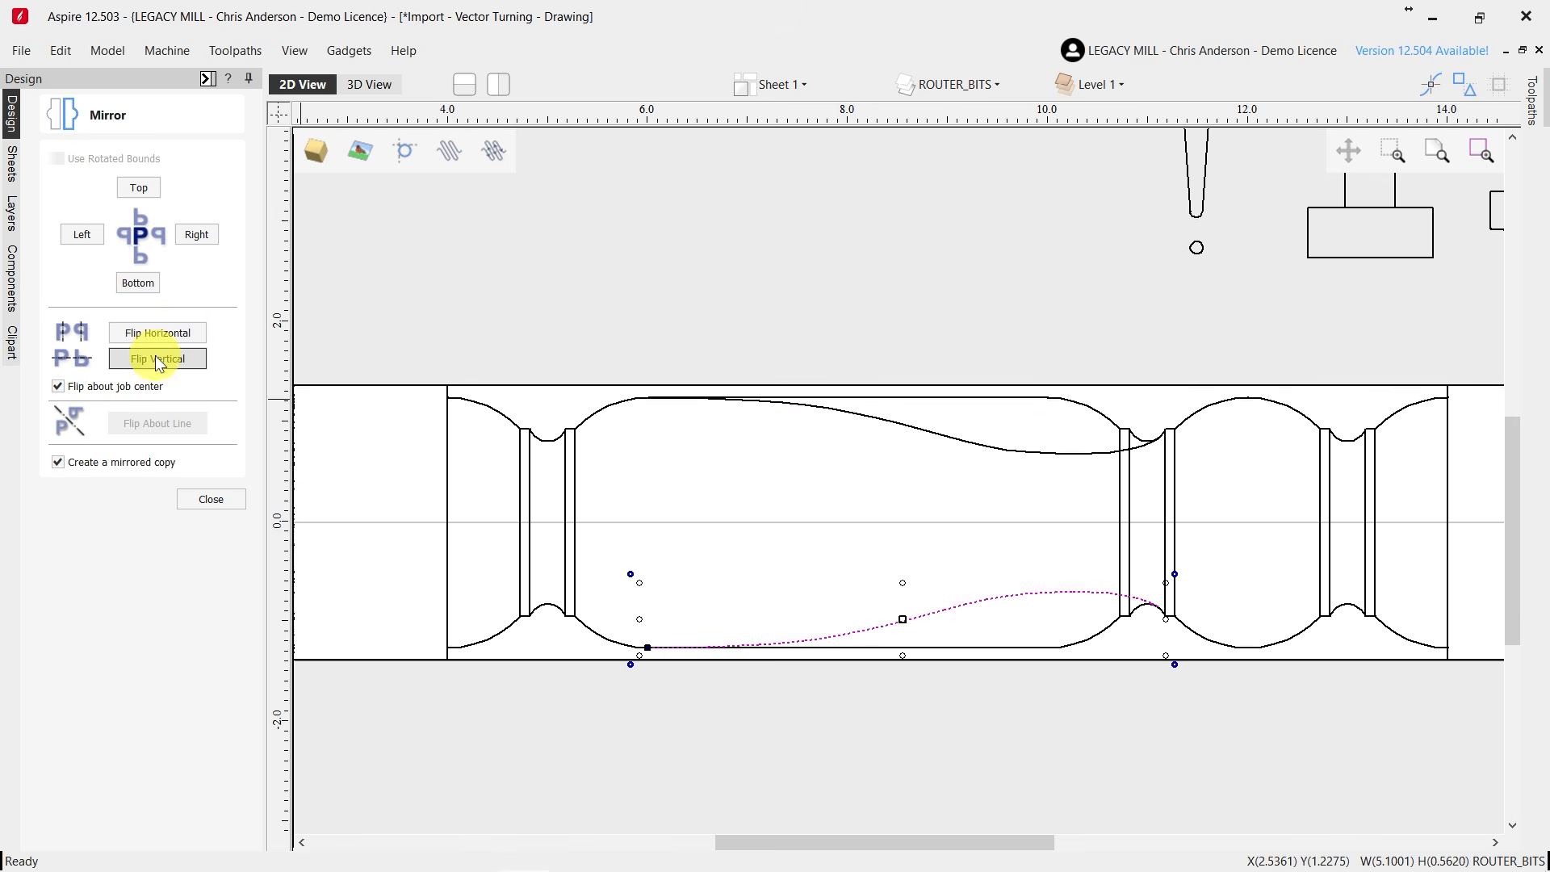
{"action": "left_click", "coordinate": [210, 500]}
{"action": "left_click", "coordinate": [746, 324]}
{"action": "scroll", "coordinate": [868, 533], "scroll_direction": "down", "scroll_amount": 2}
{"action": "scroll", "coordinate": [858, 531], "scroll_direction": "up", "scroll_amount": 1}
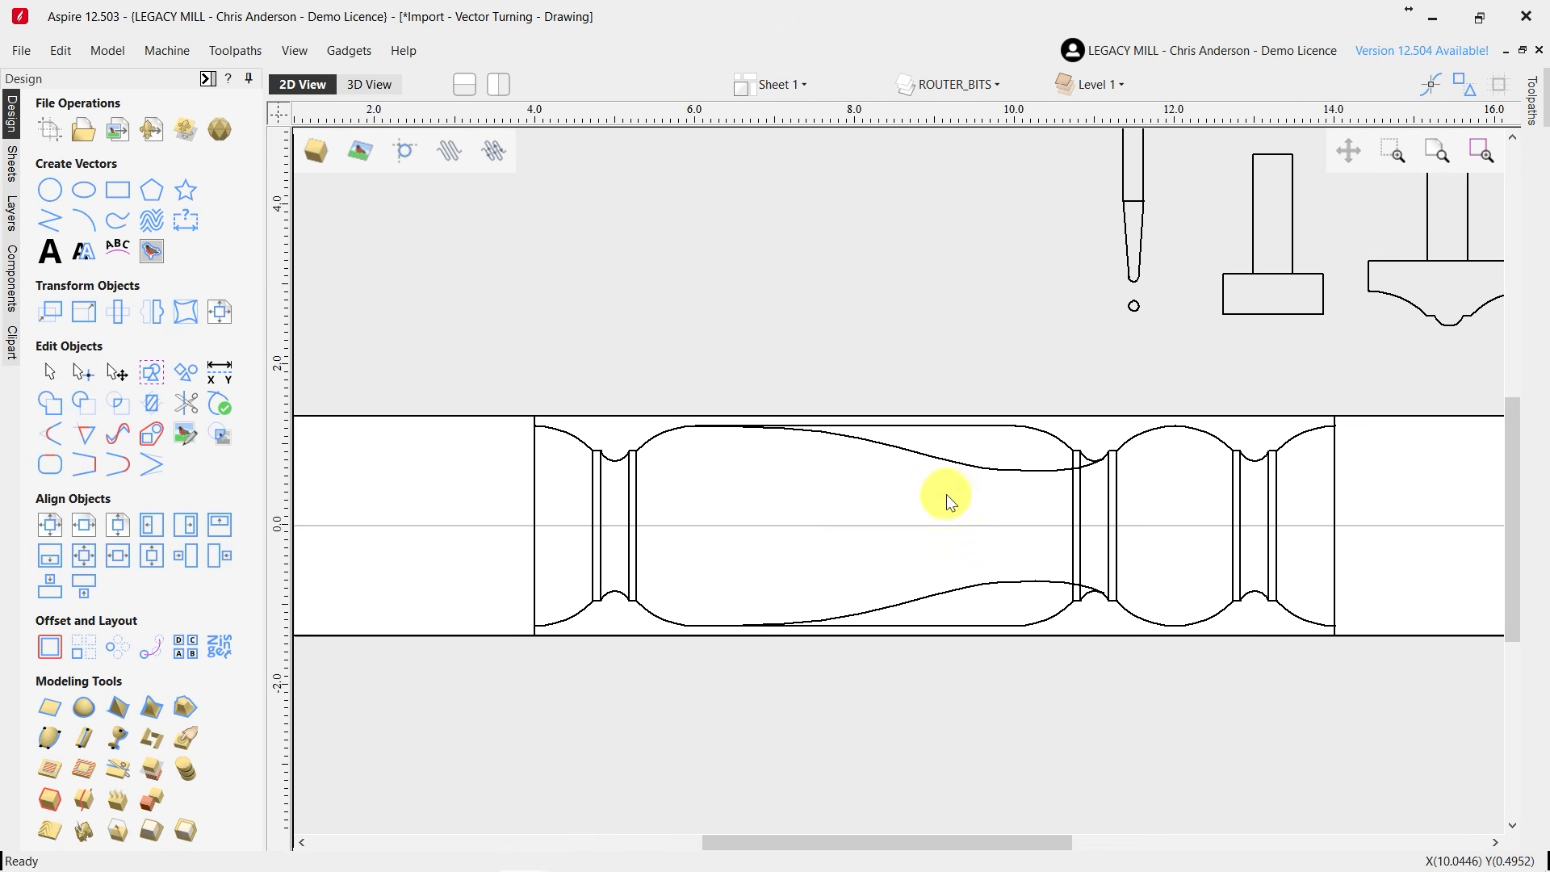
{"action": "scroll", "coordinate": [893, 509], "scroll_direction": "up", "scroll_amount": 1}
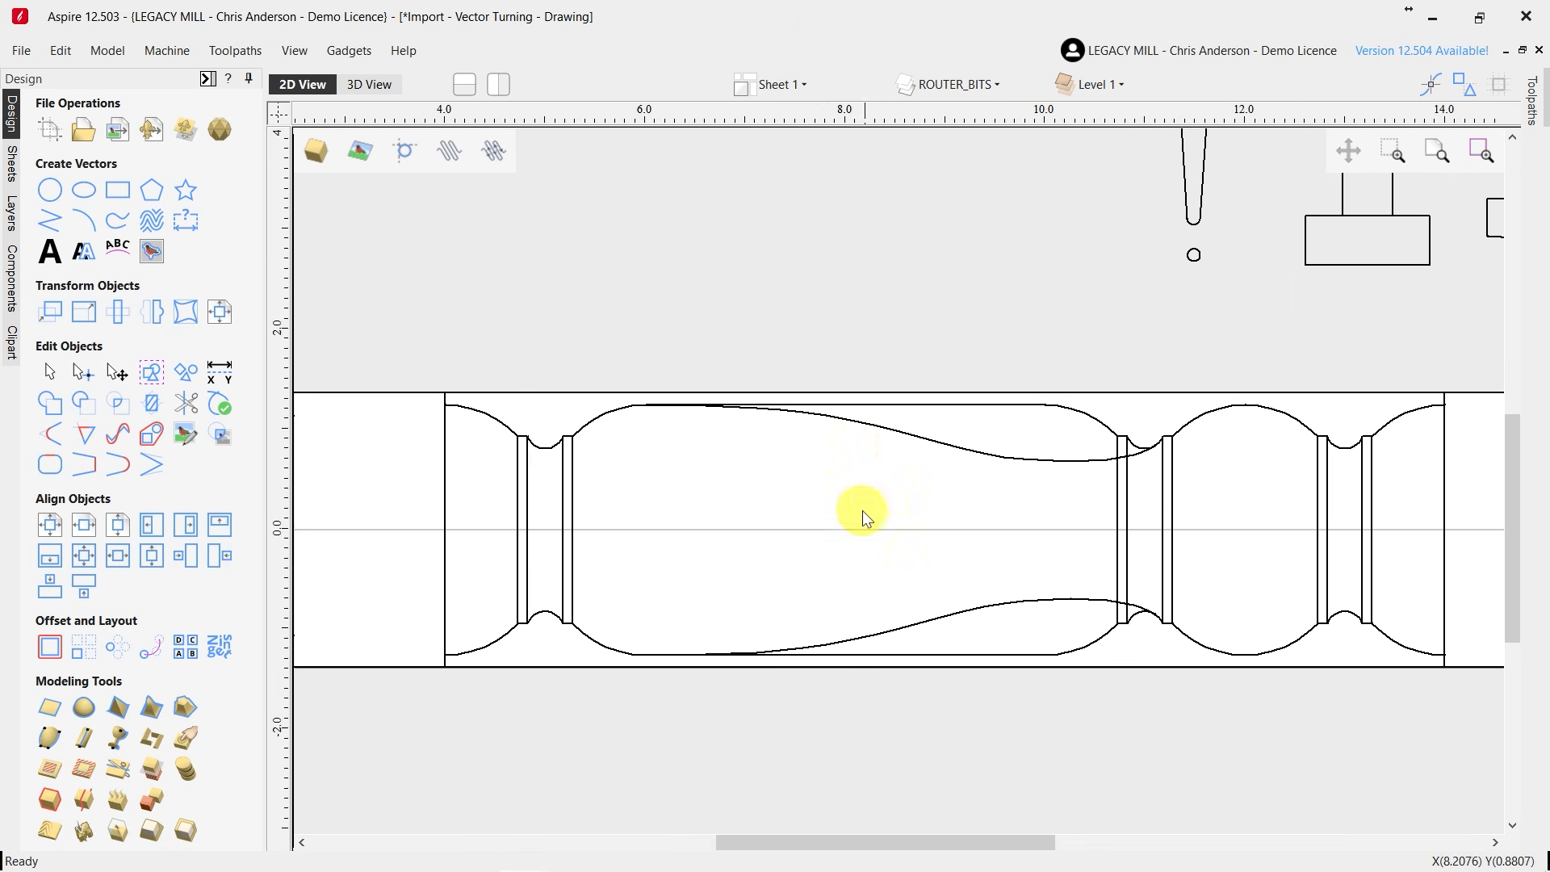
Reopen the upper curve for node editing and nudge its first intermediate node toward the start, to about X 7.7.
{"action": "left_click", "coordinate": [904, 441]}
{"action": "left_click", "coordinate": [898, 439]}
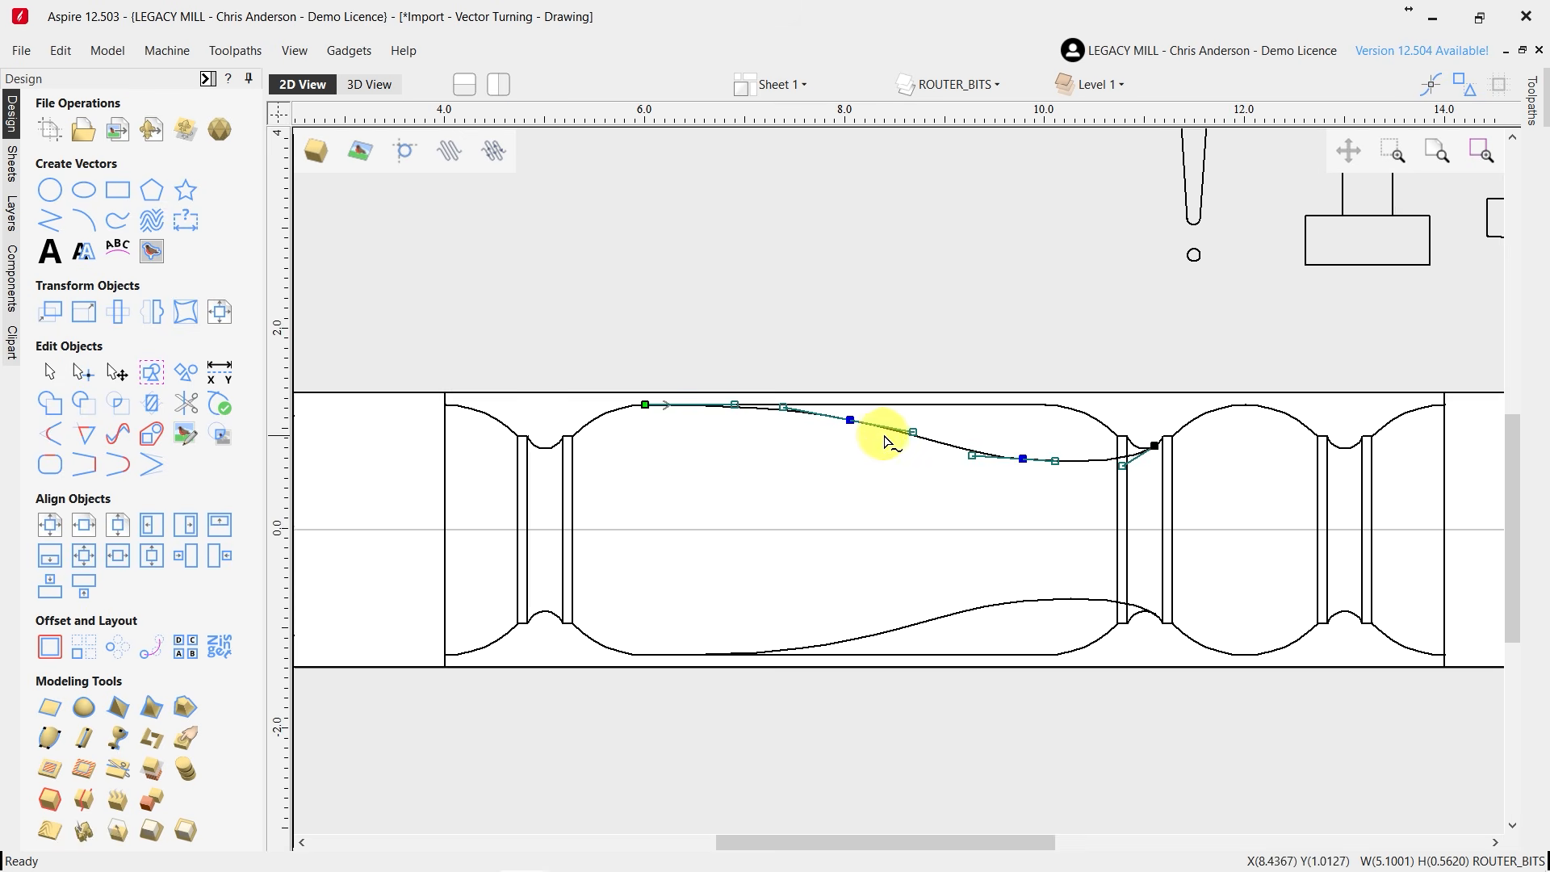
{"action": "scroll", "coordinate": [887, 436], "scroll_direction": "up", "scroll_amount": 1}
{"action": "left_click", "coordinate": [825, 403]}
{"action": "key", "text": "Left"}
{"action": "key", "text": "Left"}
{"action": "key", "text": "Left"}
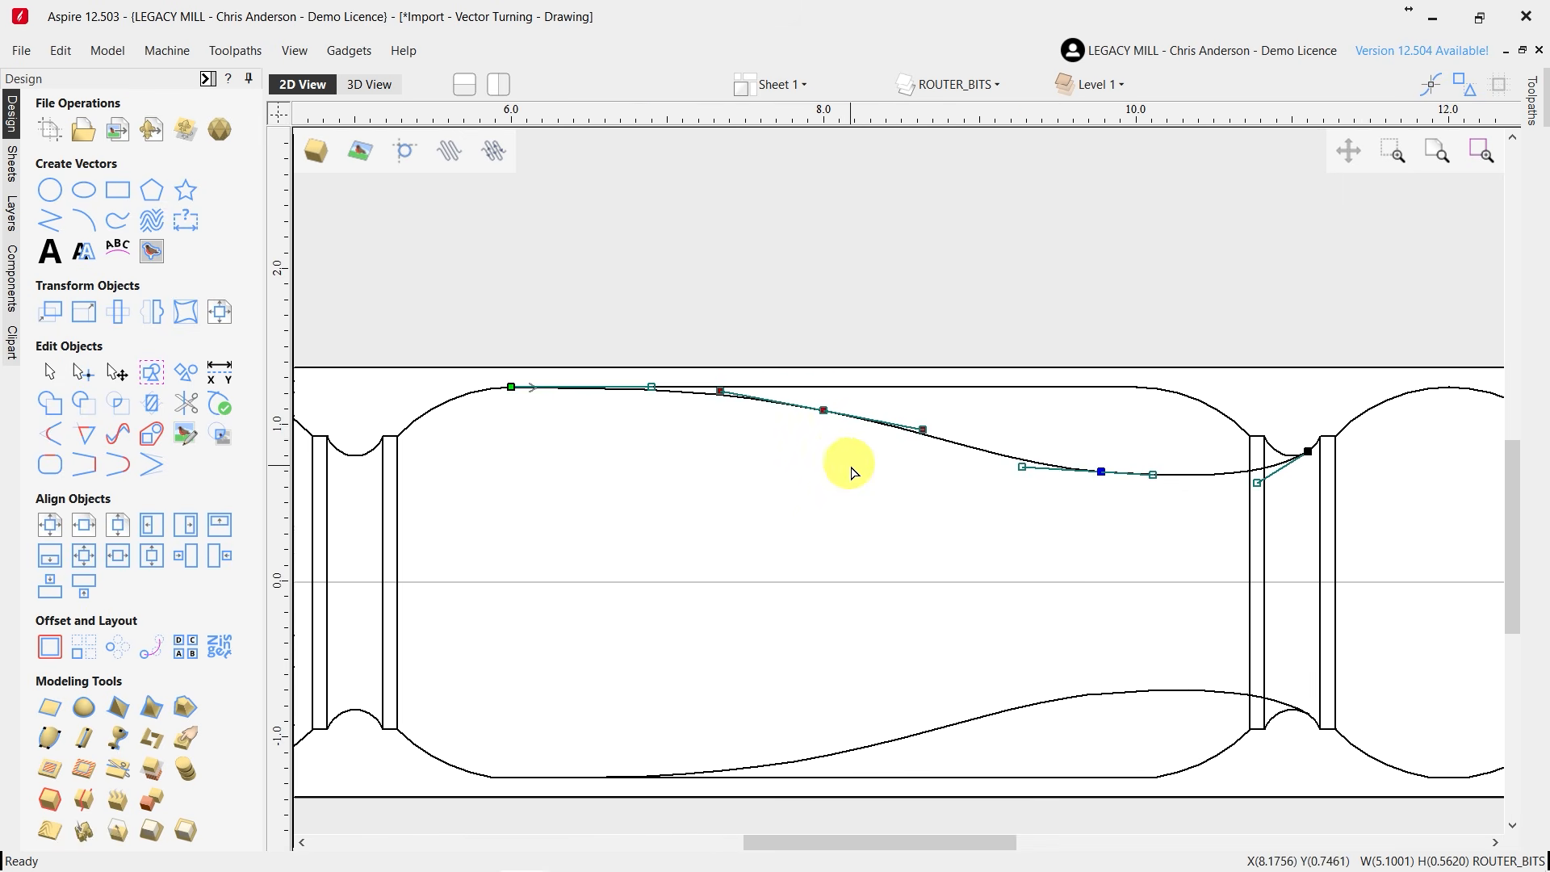
{"action": "key", "text": "Left"}
{"action": "key", "text": "Left"}
{"action": "key", "text": "Left"}
{"action": "key", "text": "Left"}
{"action": "key", "text": "Left"}
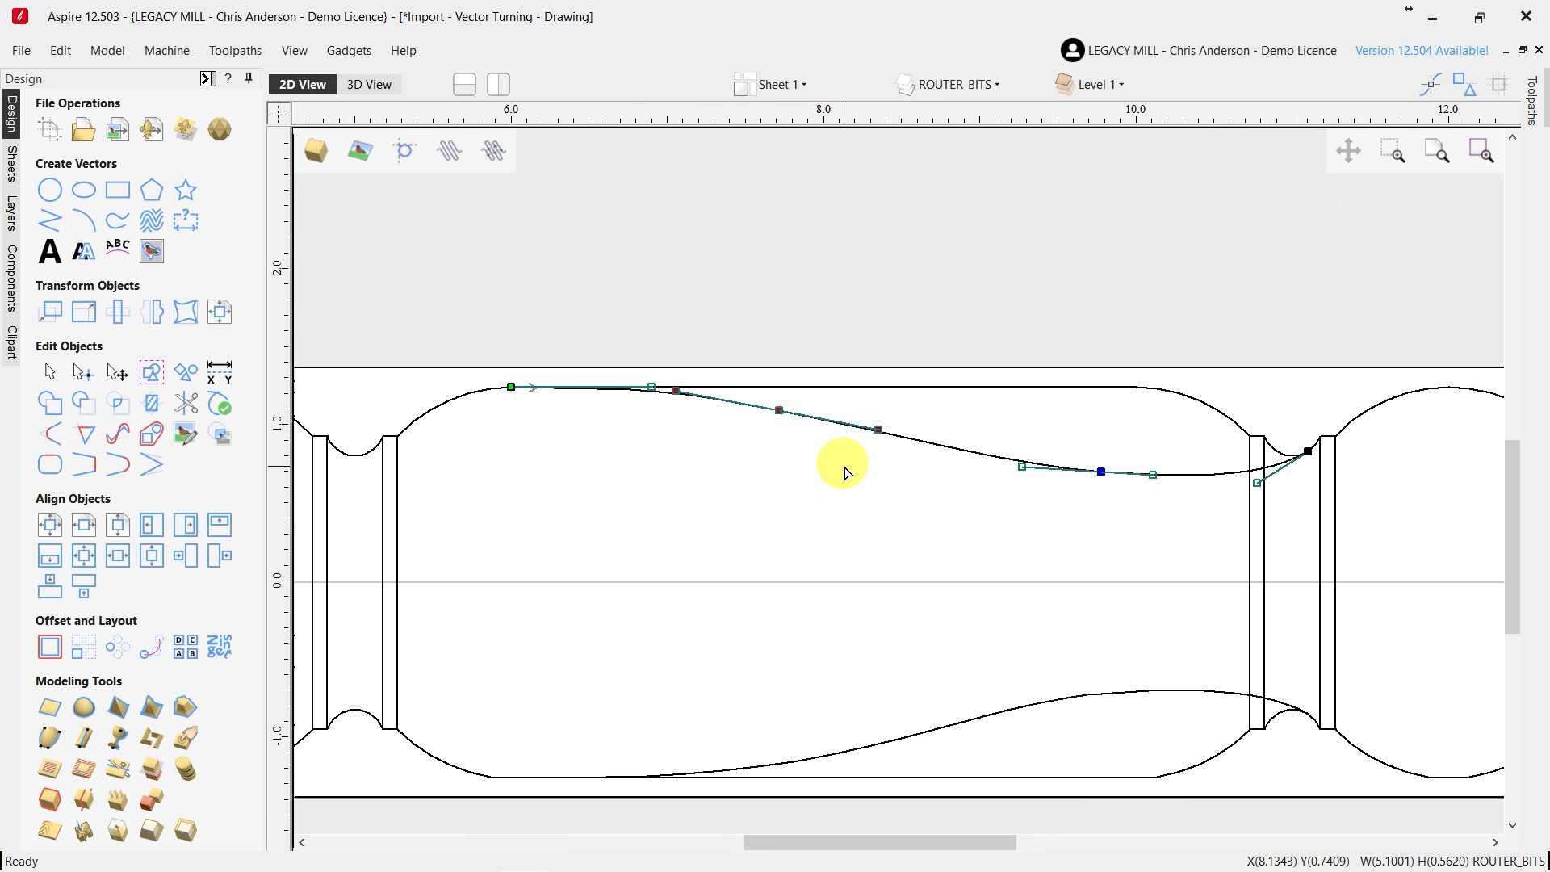
Nudge the upper curve's second intermediate node toward the start, to about X 9.5.
{"action": "left_click", "coordinate": [1100, 471]}
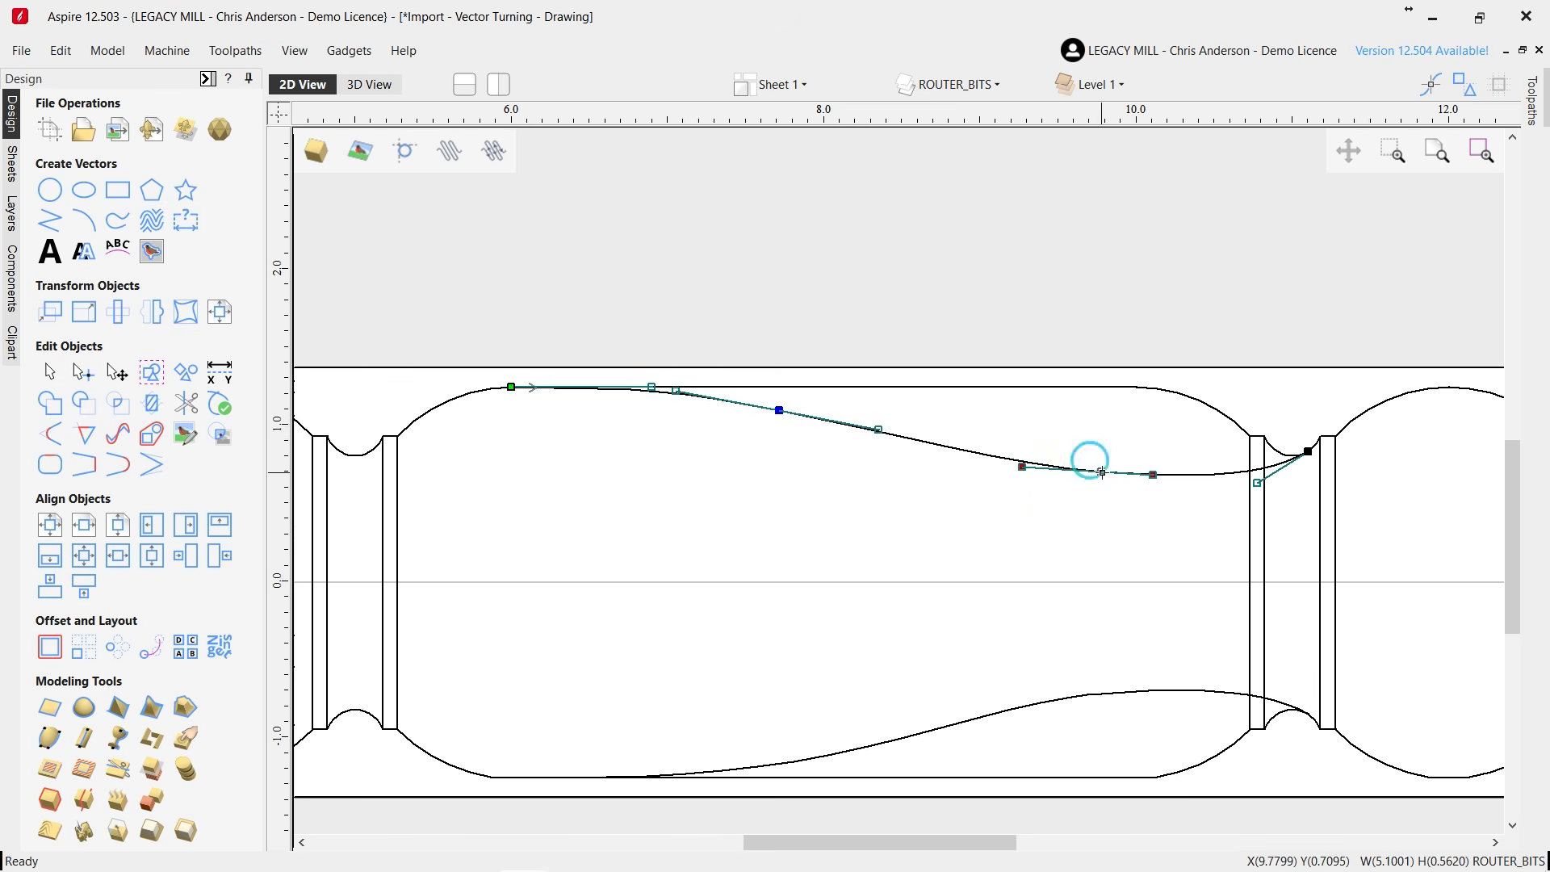
{"action": "key", "text": "Left"}
{"action": "key", "text": "Left"}
{"action": "key", "text": "Left"}
{"action": "key", "text": "Left"}
{"action": "key", "text": "Left"}
{"action": "key", "text": "Left"}
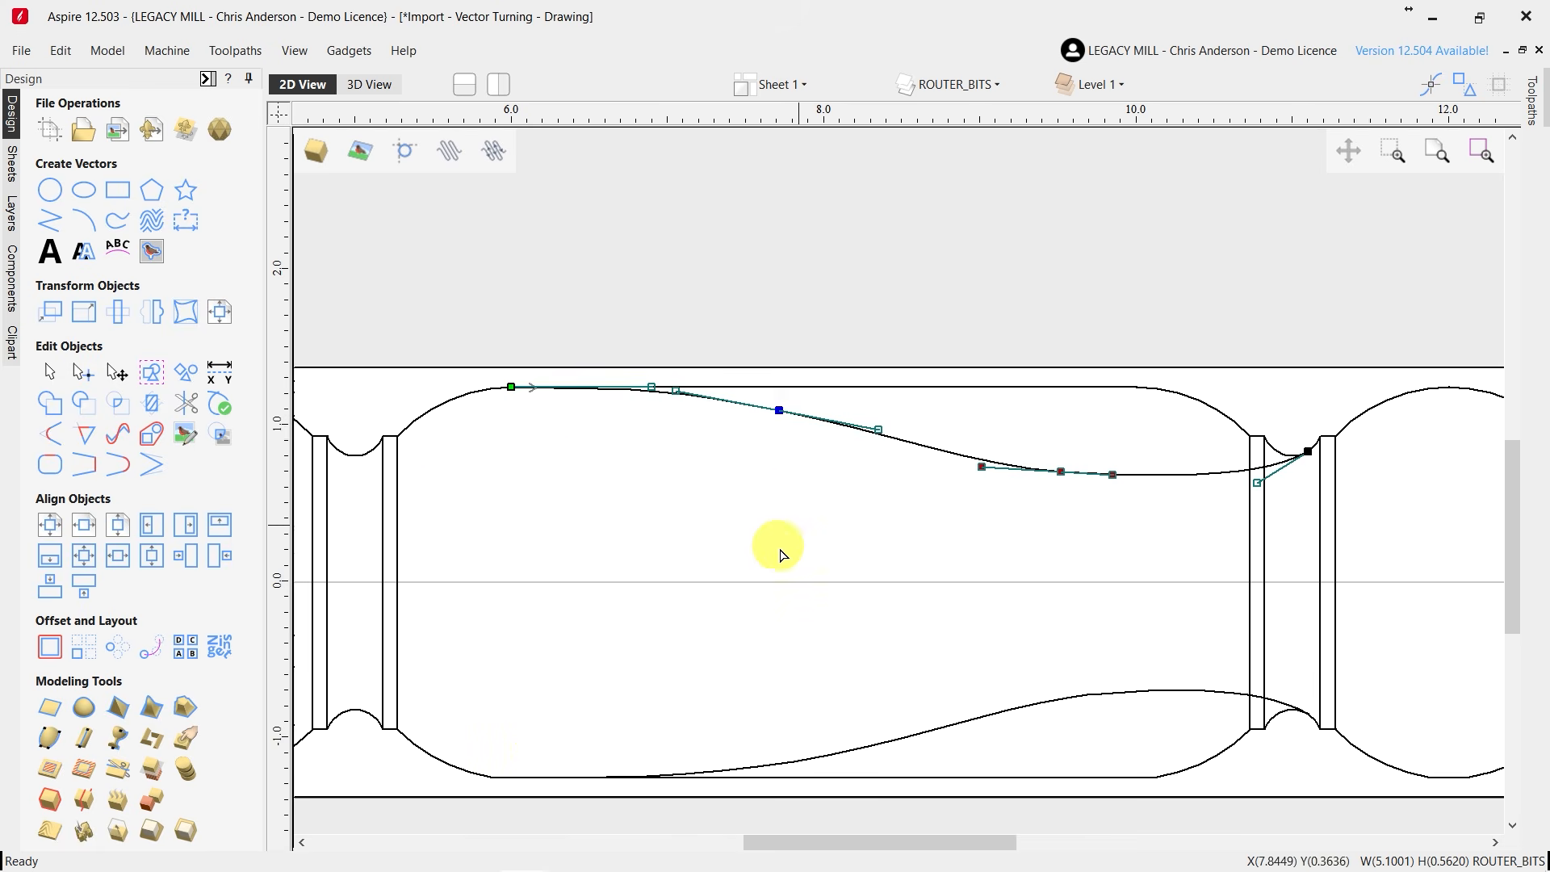
Shift the first intermediate node slightly further toward the start and inward, to about X 7.6, and finish node editing.
{"action": "left_click_drag", "start_coordinate": [777, 411], "coordinate": [768, 411]}
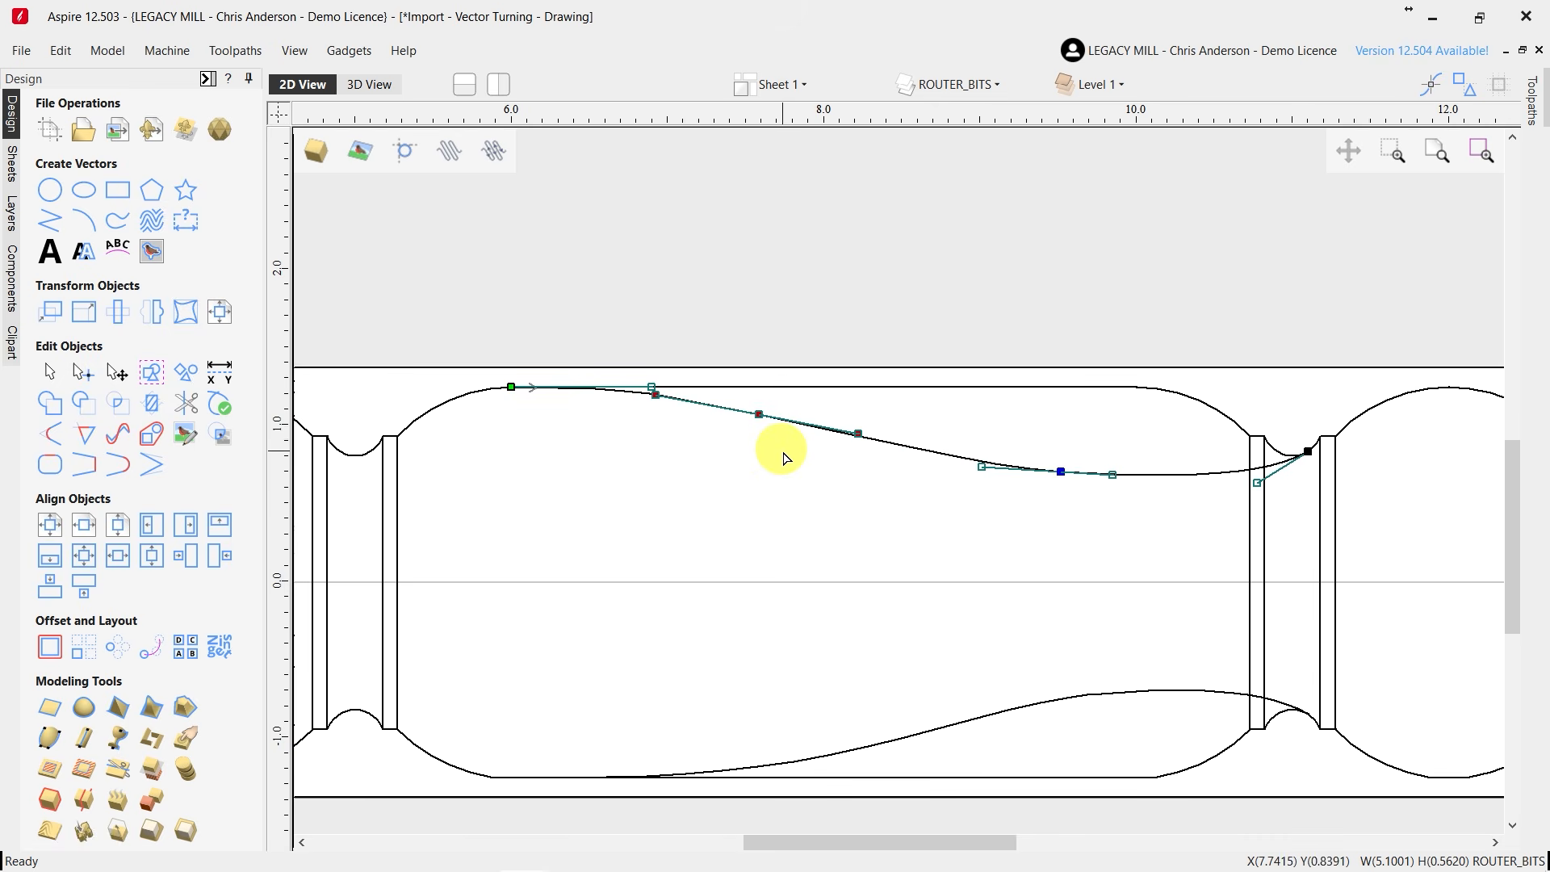
{"action": "left_click", "coordinate": [755, 453]}
{"action": "scroll", "coordinate": [743, 463], "scroll_direction": "down", "scroll_amount": 1}
{"action": "scroll", "coordinate": [745, 471], "scroll_direction": "down", "scroll_amount": 1}
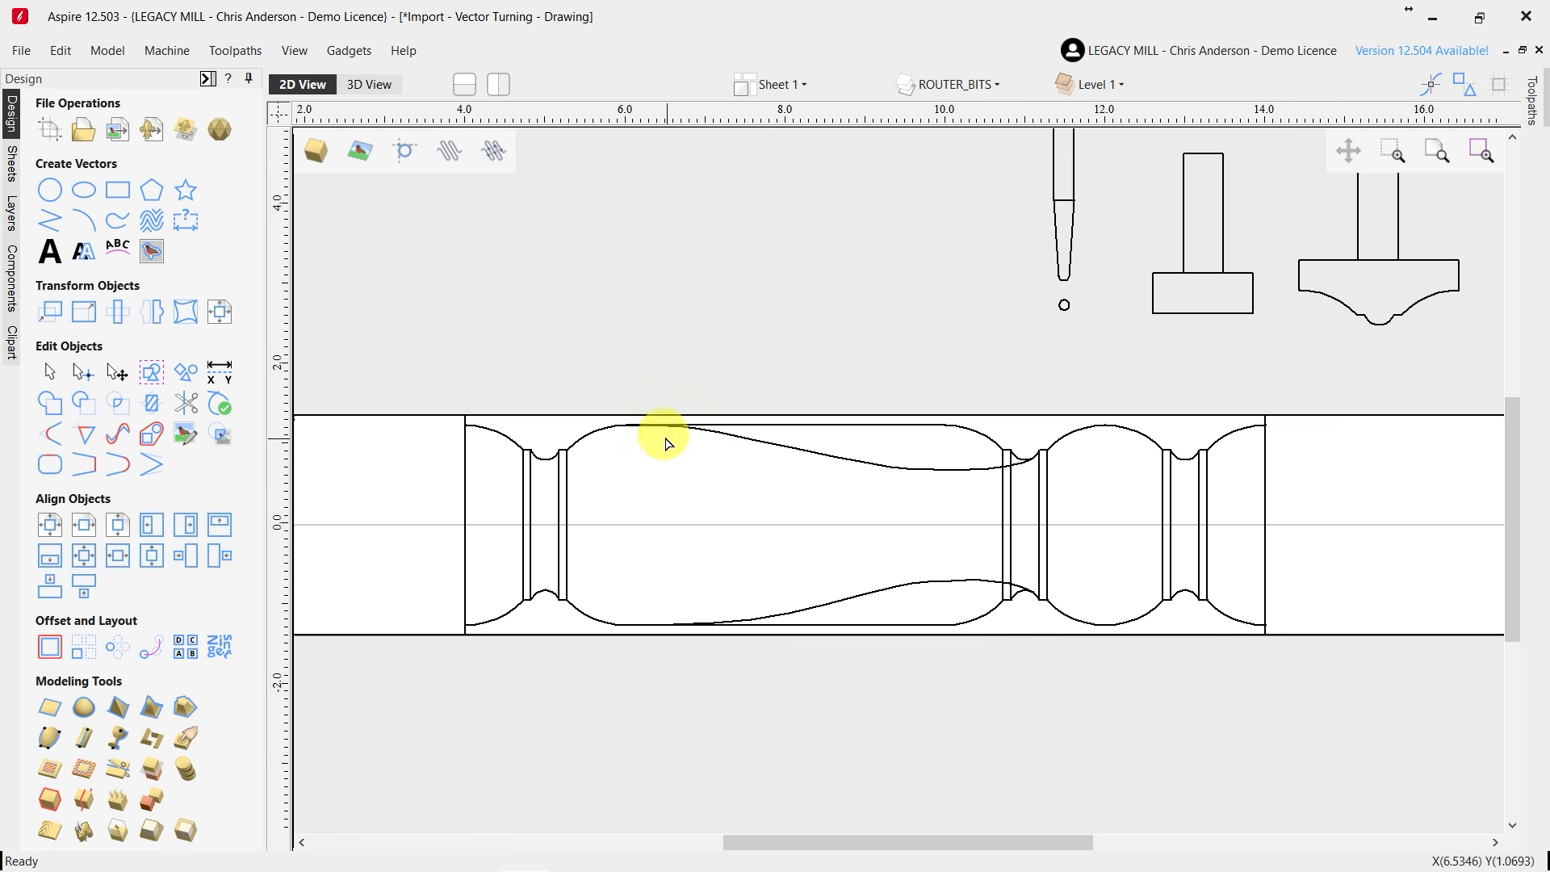
Delete the outdated lower curve and replace it with a vertically mirrored copy of the edited upper curve about the job center.
{"action": "left_click", "coordinate": [906, 589]}
{"action": "key", "text": "Delete"}
{"action": "left_click", "coordinate": [796, 448]}
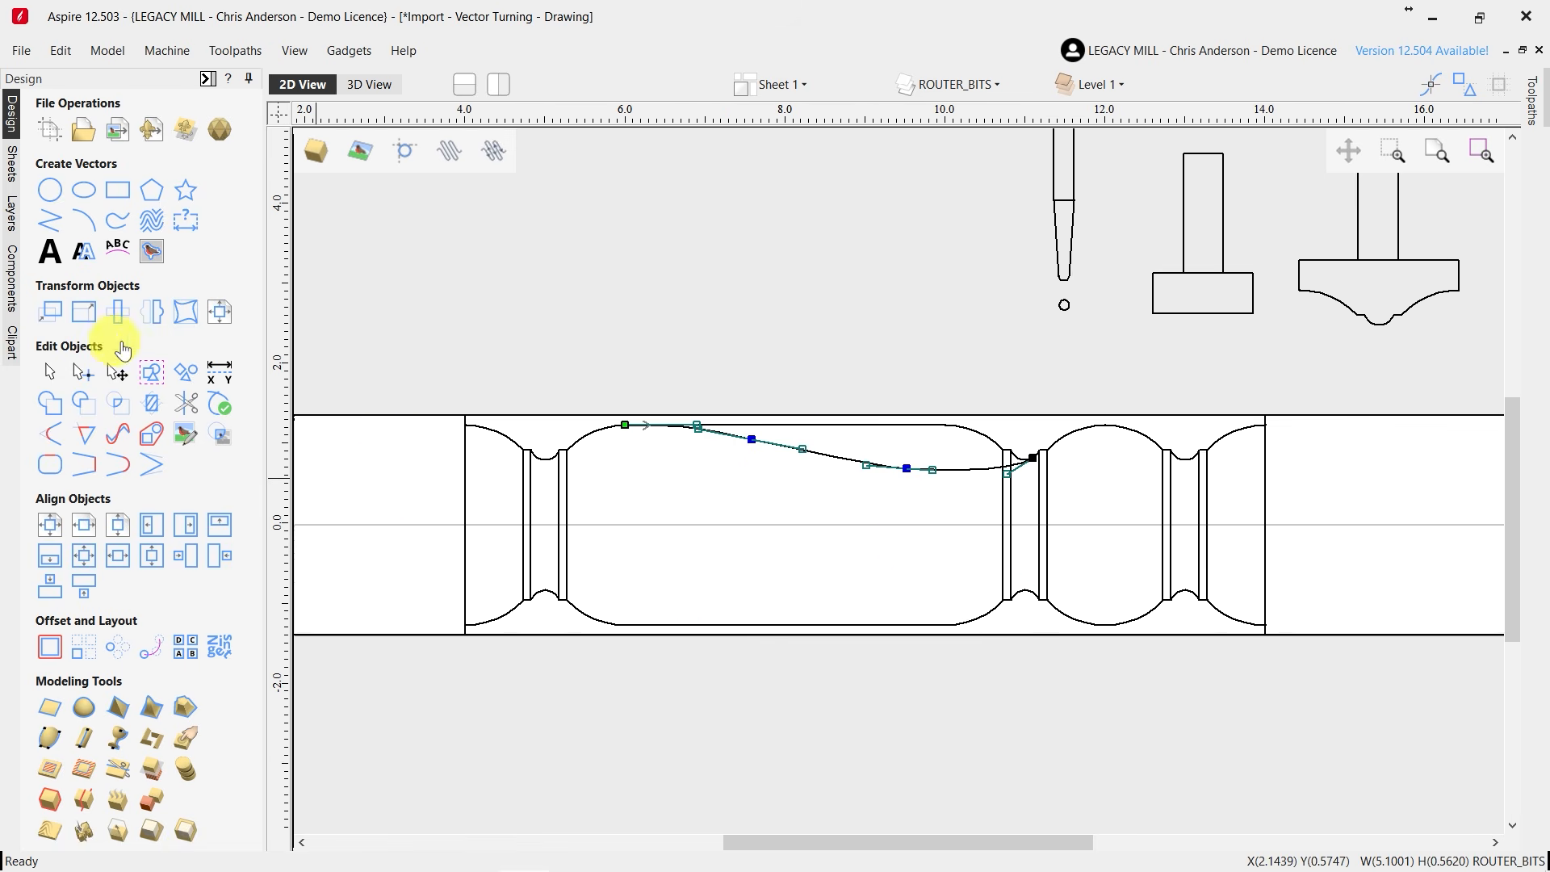
{"action": "left_click", "coordinate": [145, 319]}
{"action": "left_click", "coordinate": [161, 355]}
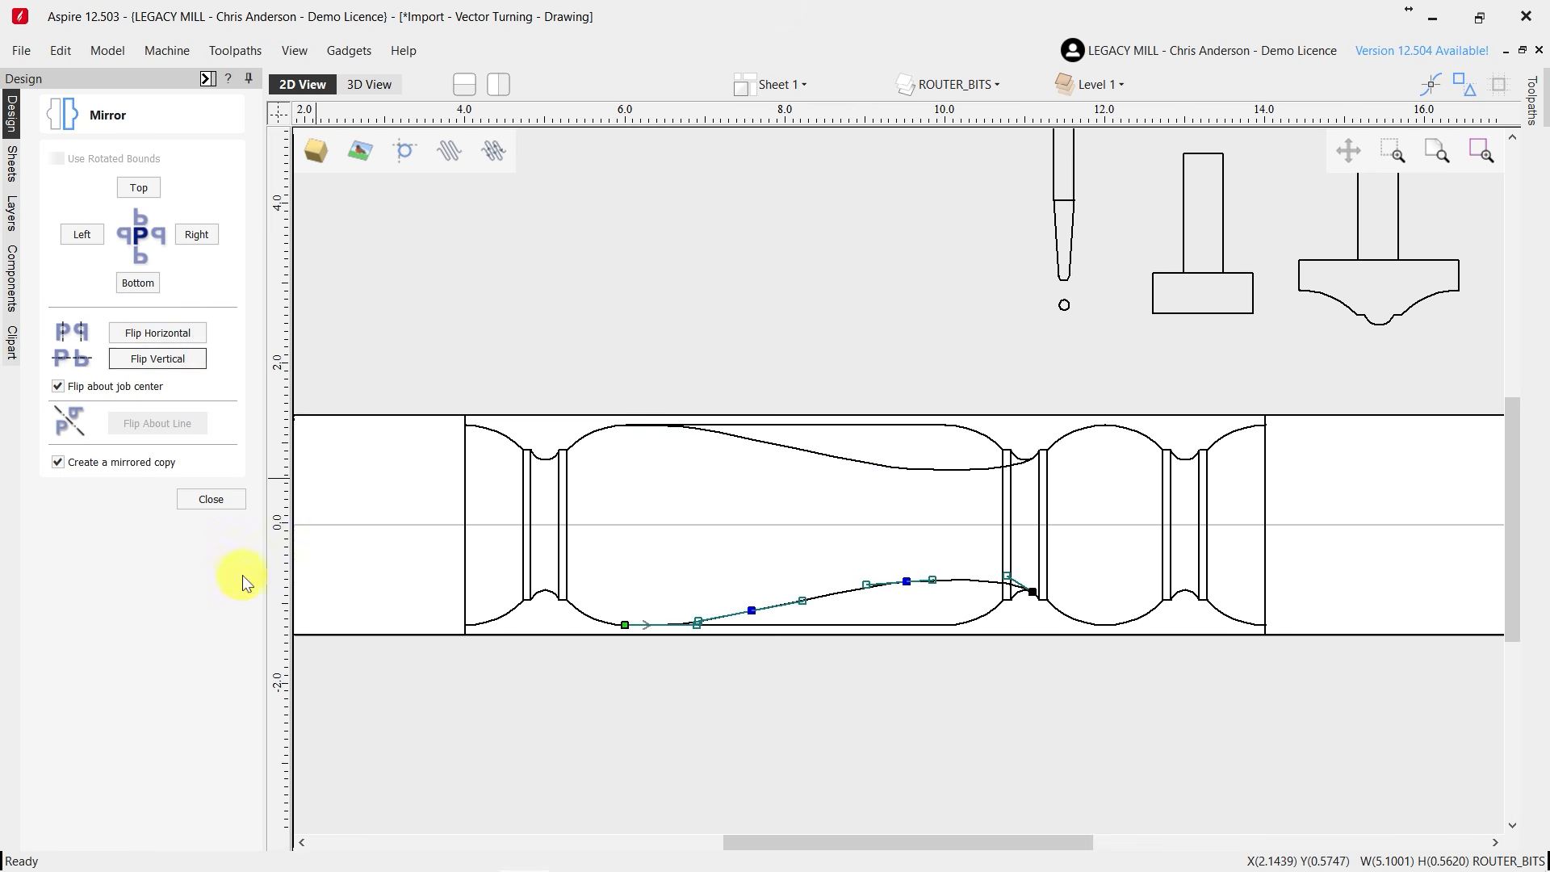
{"action": "left_click", "coordinate": [211, 501]}
{"action": "left_click", "coordinate": [782, 543]}
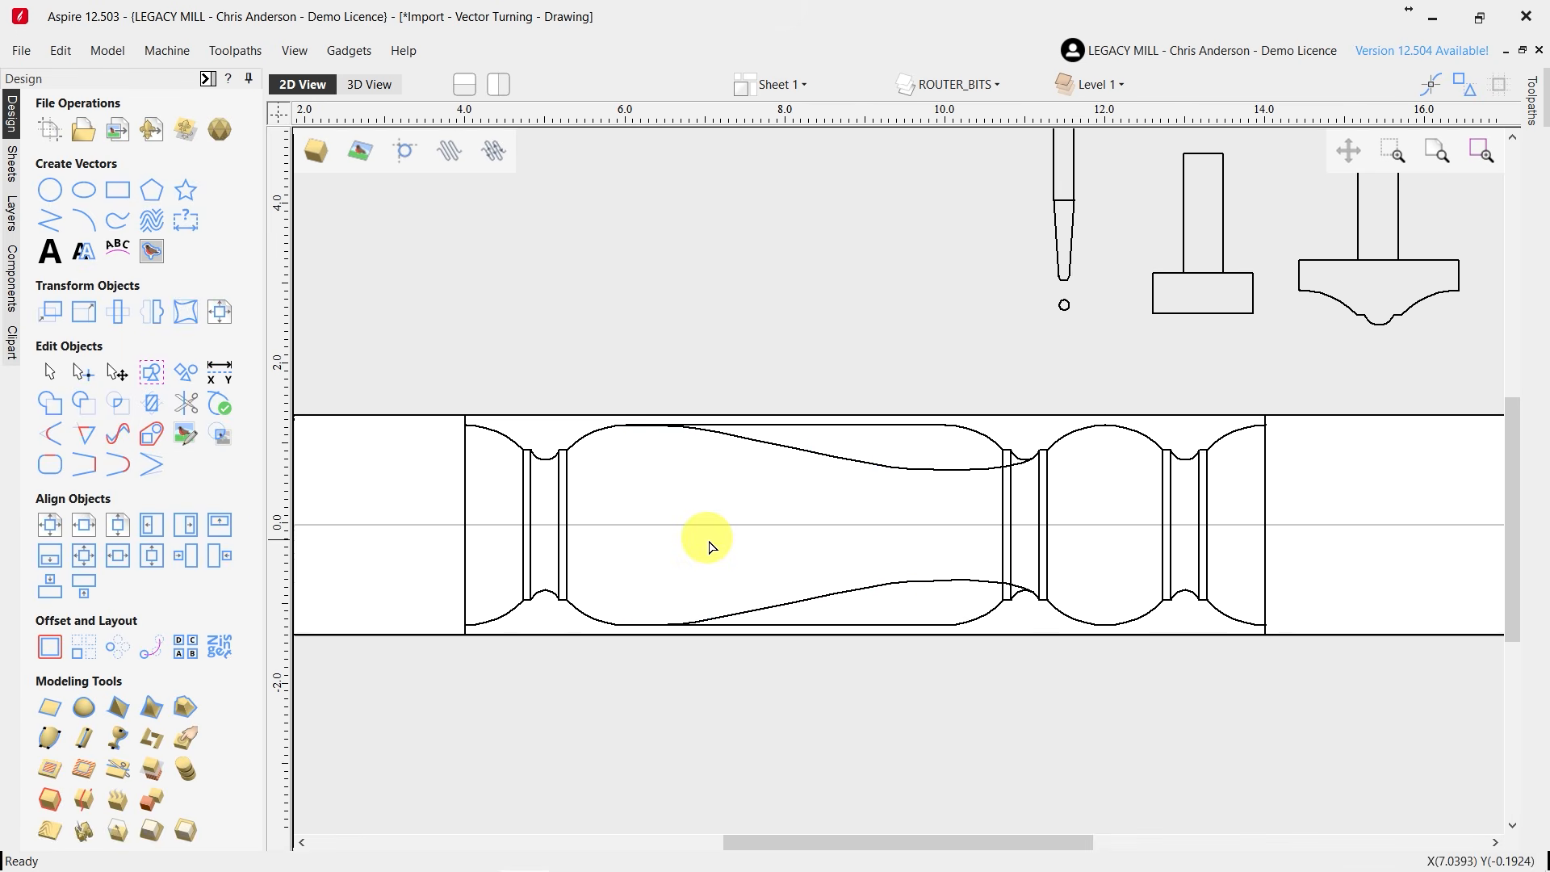
Delete the long section's original straight upper and lower edges and the pair of vertical lines where the new curves cross before the cove.
{"action": "scroll", "coordinate": [708, 546], "scroll_direction": "up", "scroll_amount": 1}
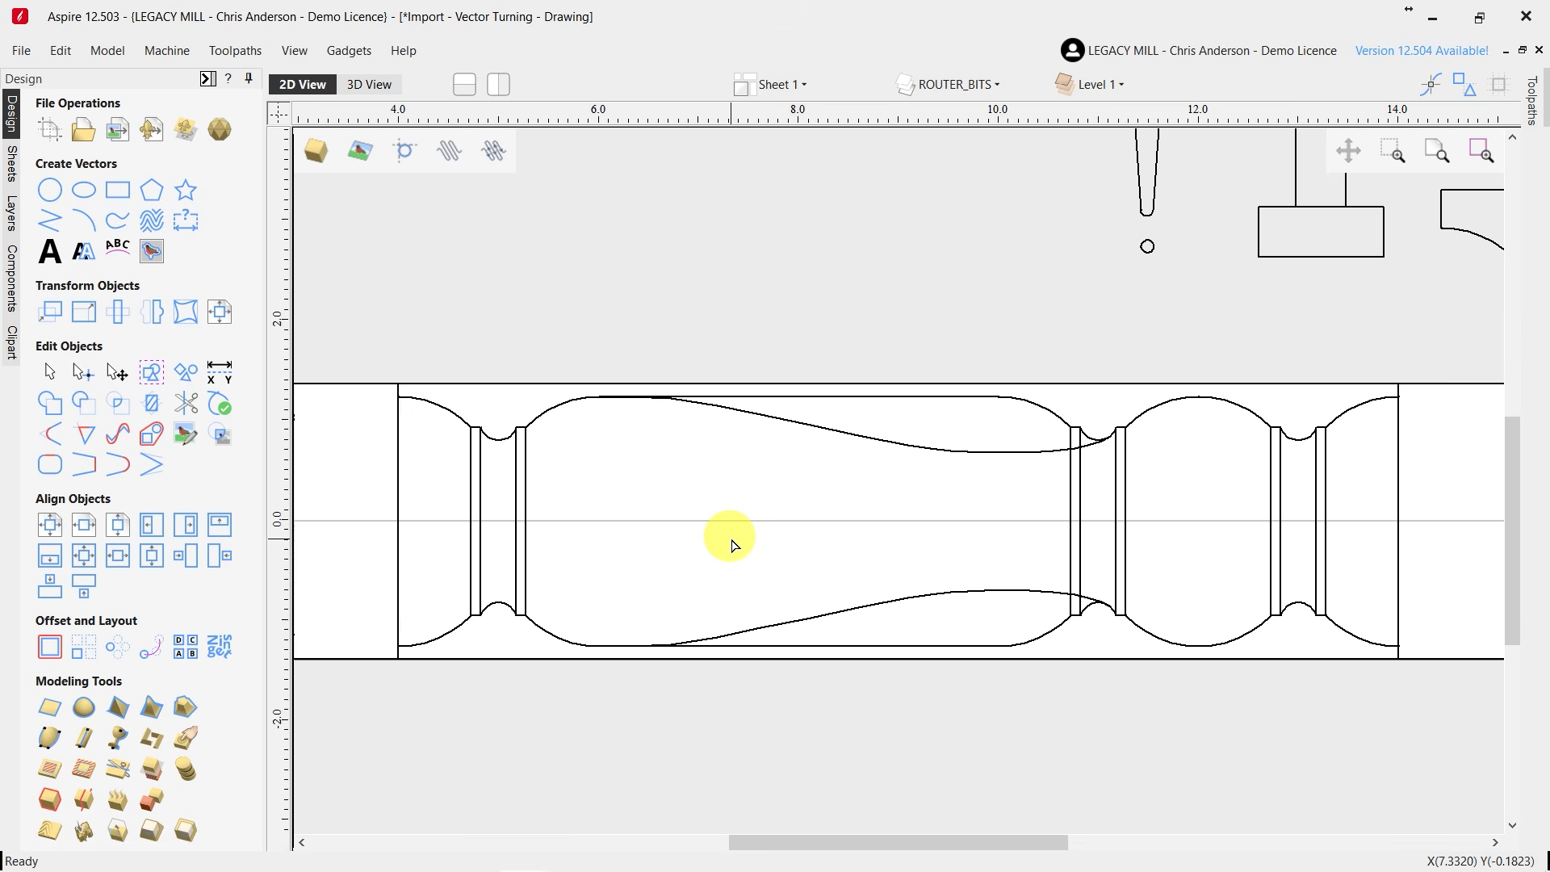
{"action": "scroll", "coordinate": [733, 545], "scroll_direction": "up", "scroll_amount": 1}
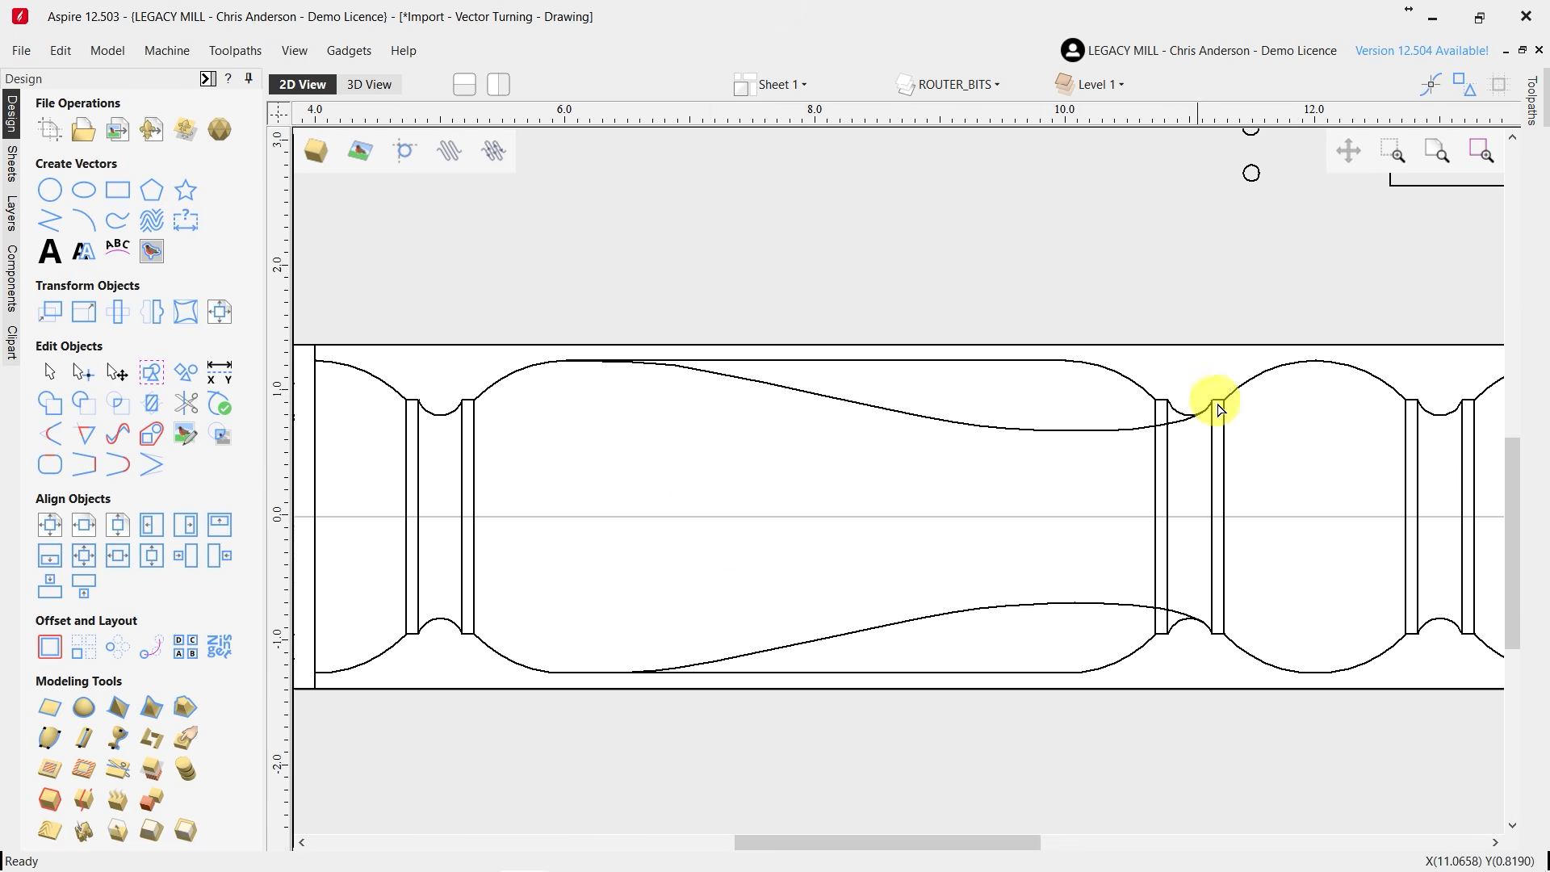
{"action": "scroll", "coordinate": [827, 519], "scroll_direction": "down", "scroll_amount": 1}
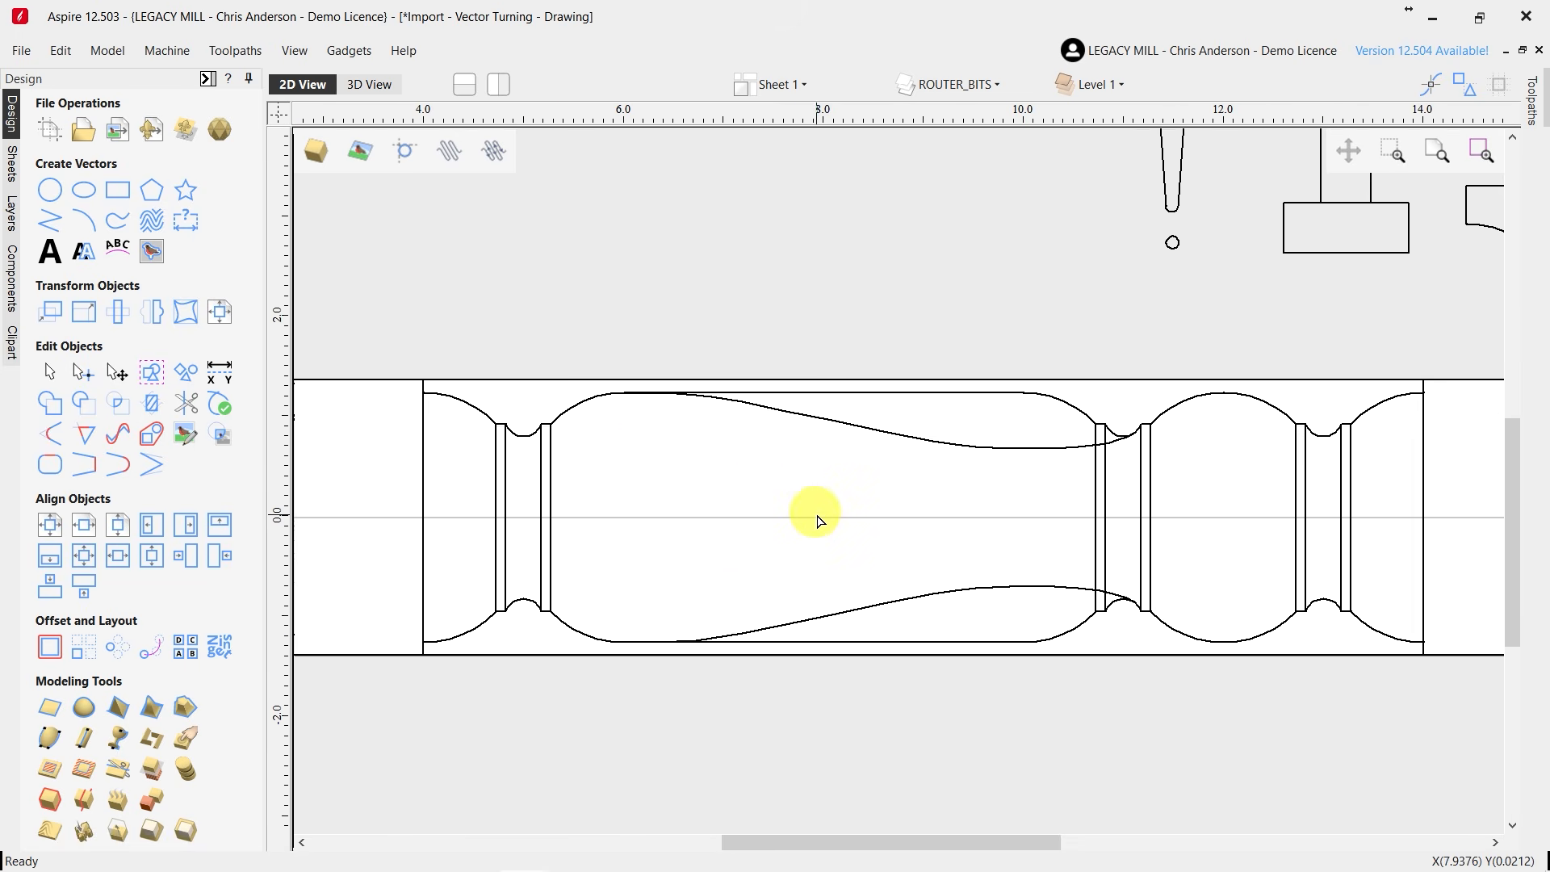
{"action": "left_click", "coordinate": [899, 393]}
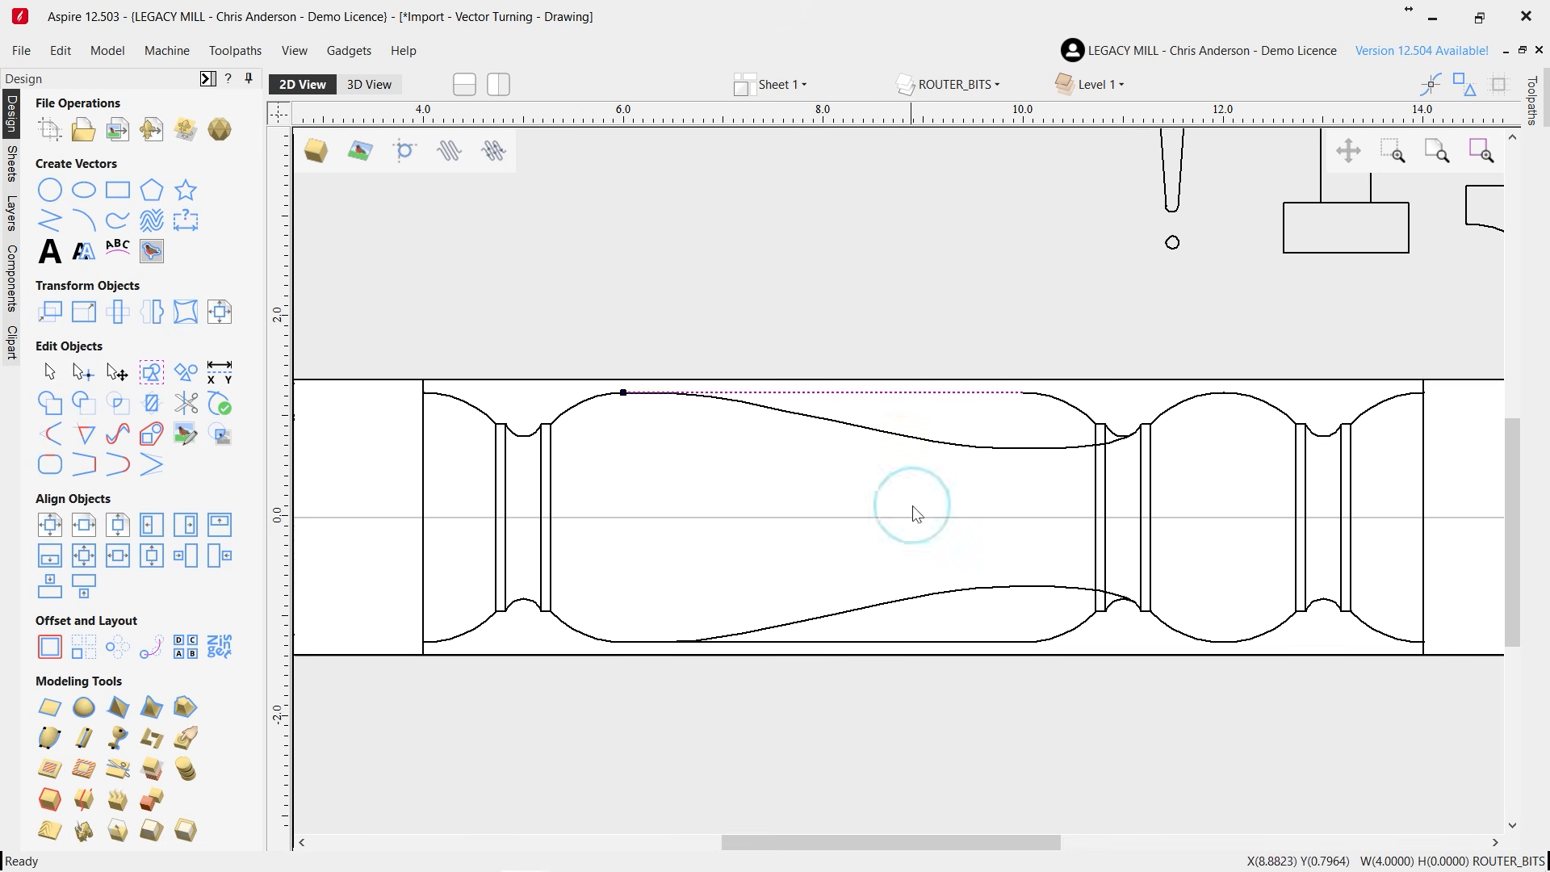
{"action": "key", "text": "Delete"}
{"action": "left_click", "coordinate": [927, 643]}
{"action": "key", "text": "Delete"}
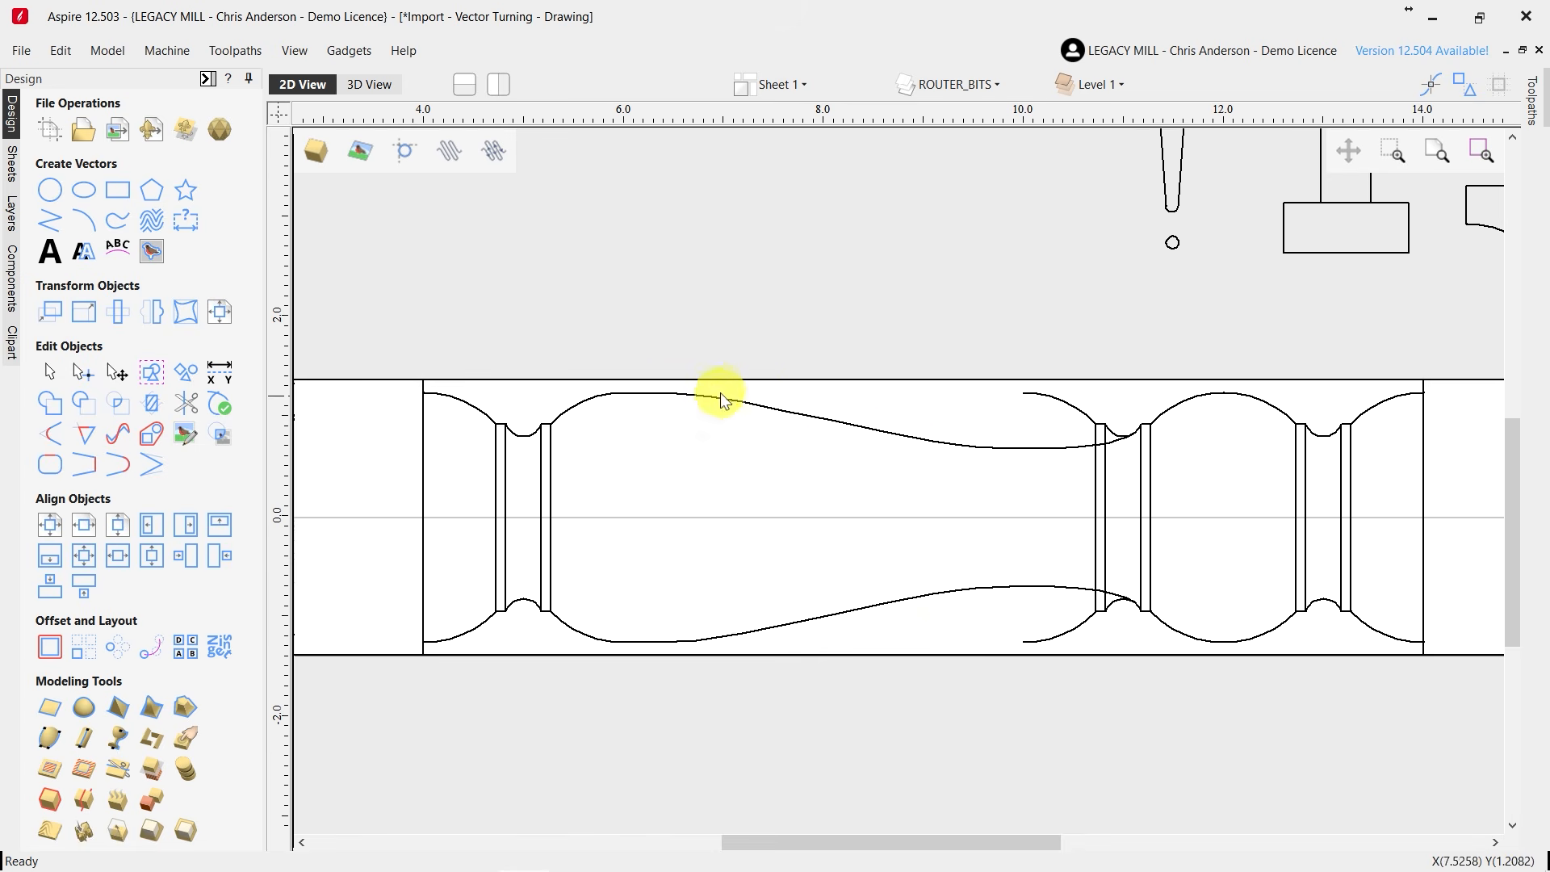
{"action": "left_click", "coordinate": [1070, 491]}
{"action": "key", "text": "Delete"}
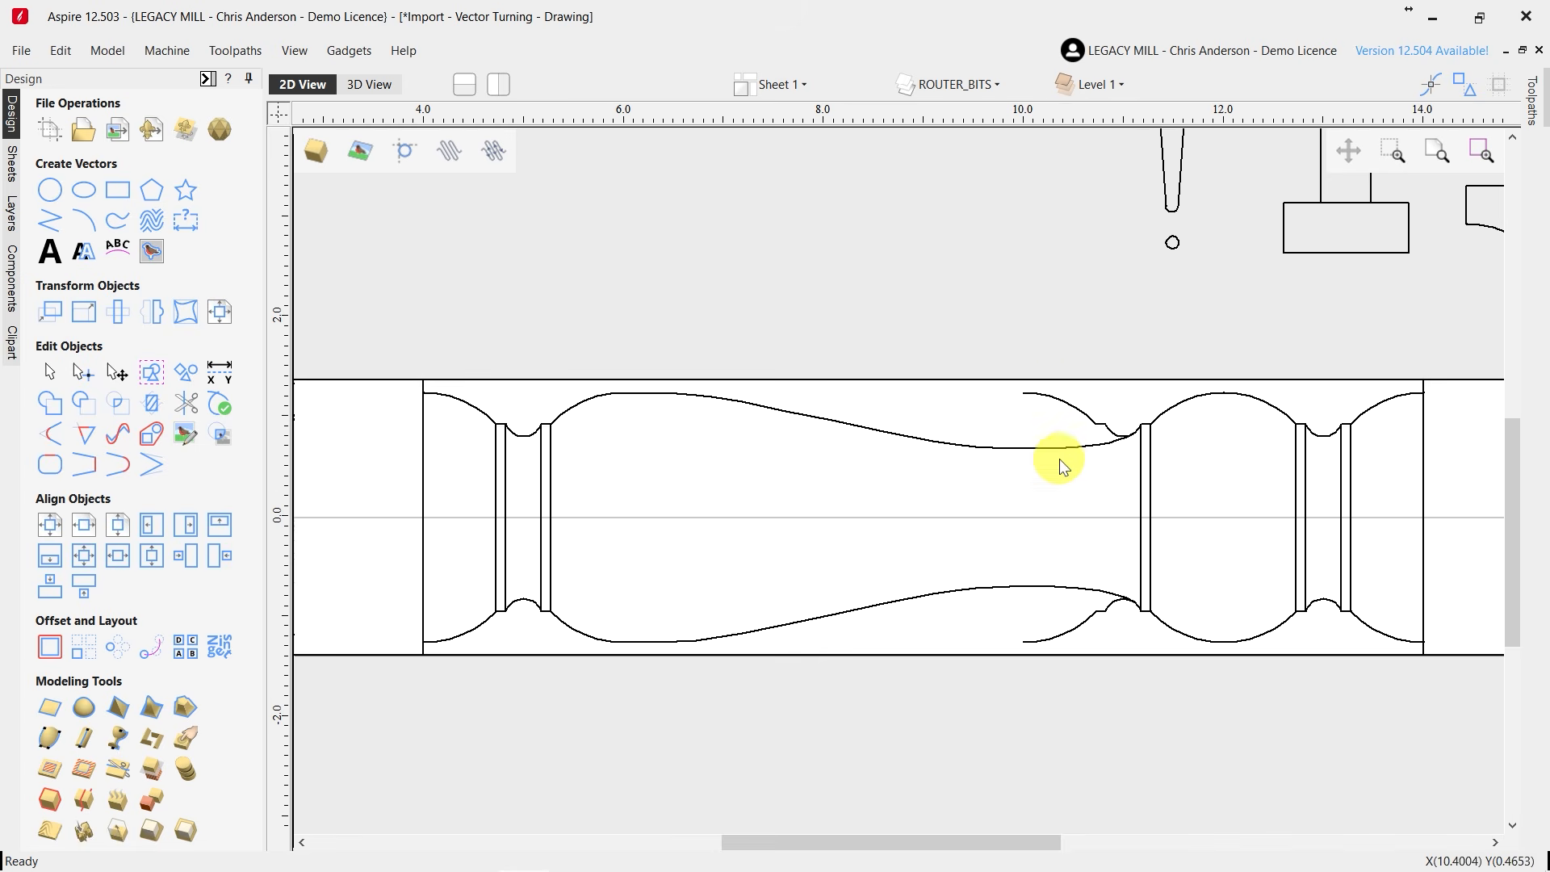
Trim away the leftover original profile outside the new curves on both sides of the centerline, up to where they meet the cove.
{"action": "left_click", "coordinate": [1086, 424]}
{"action": "left_click", "coordinate": [187, 404]}
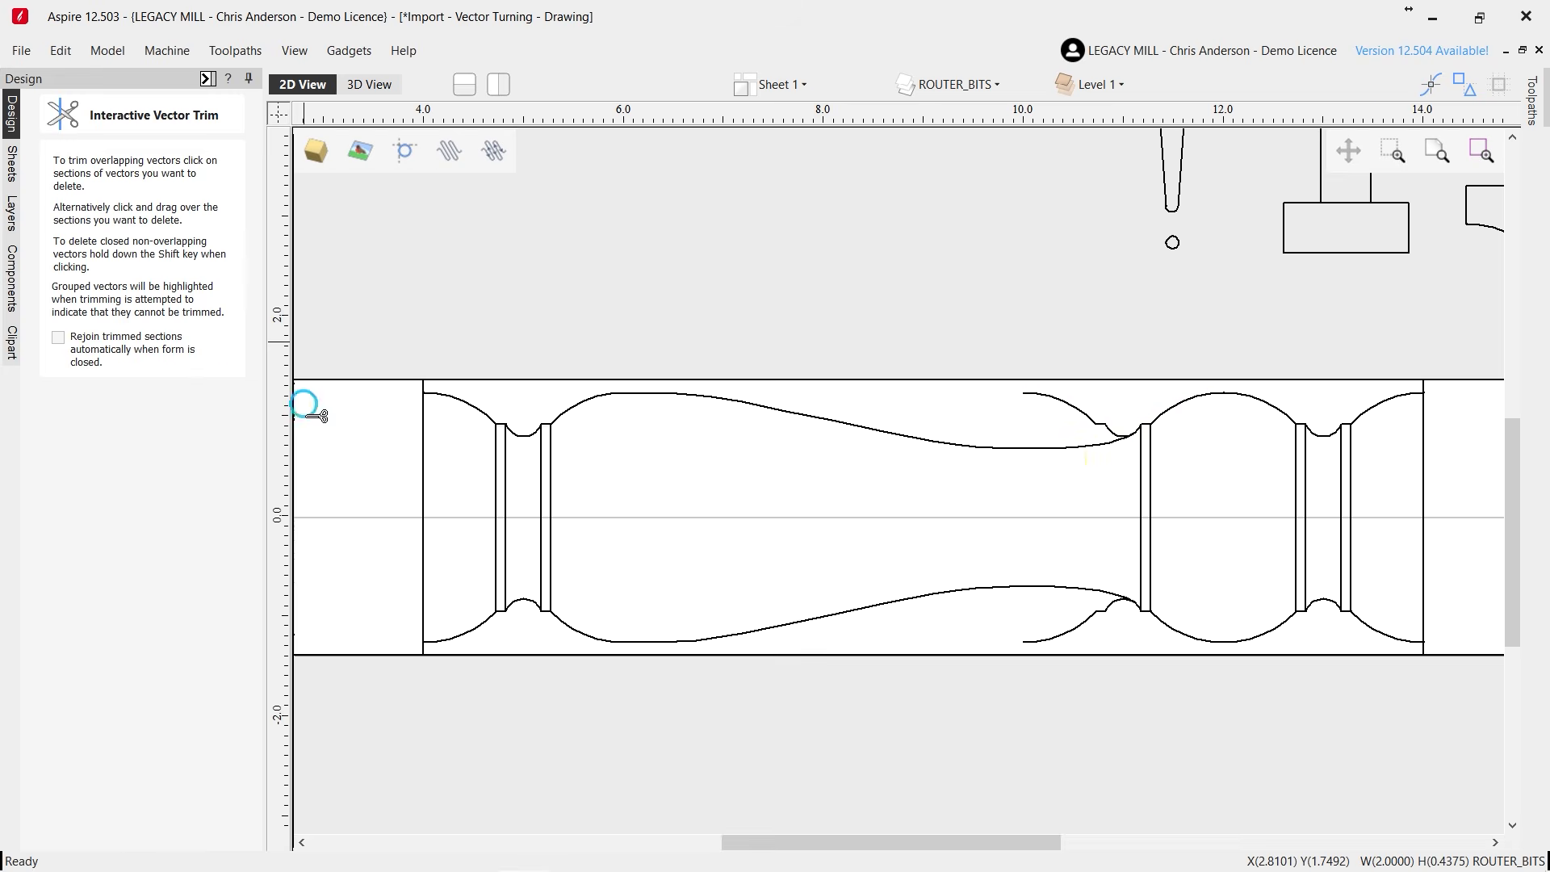
{"action": "scroll", "coordinate": [1101, 429], "scroll_direction": "up", "scroll_amount": 3}
{"action": "left_click", "coordinate": [1200, 407]}
{"action": "scroll", "coordinate": [1128, 547], "scroll_direction": "down", "scroll_amount": 3}
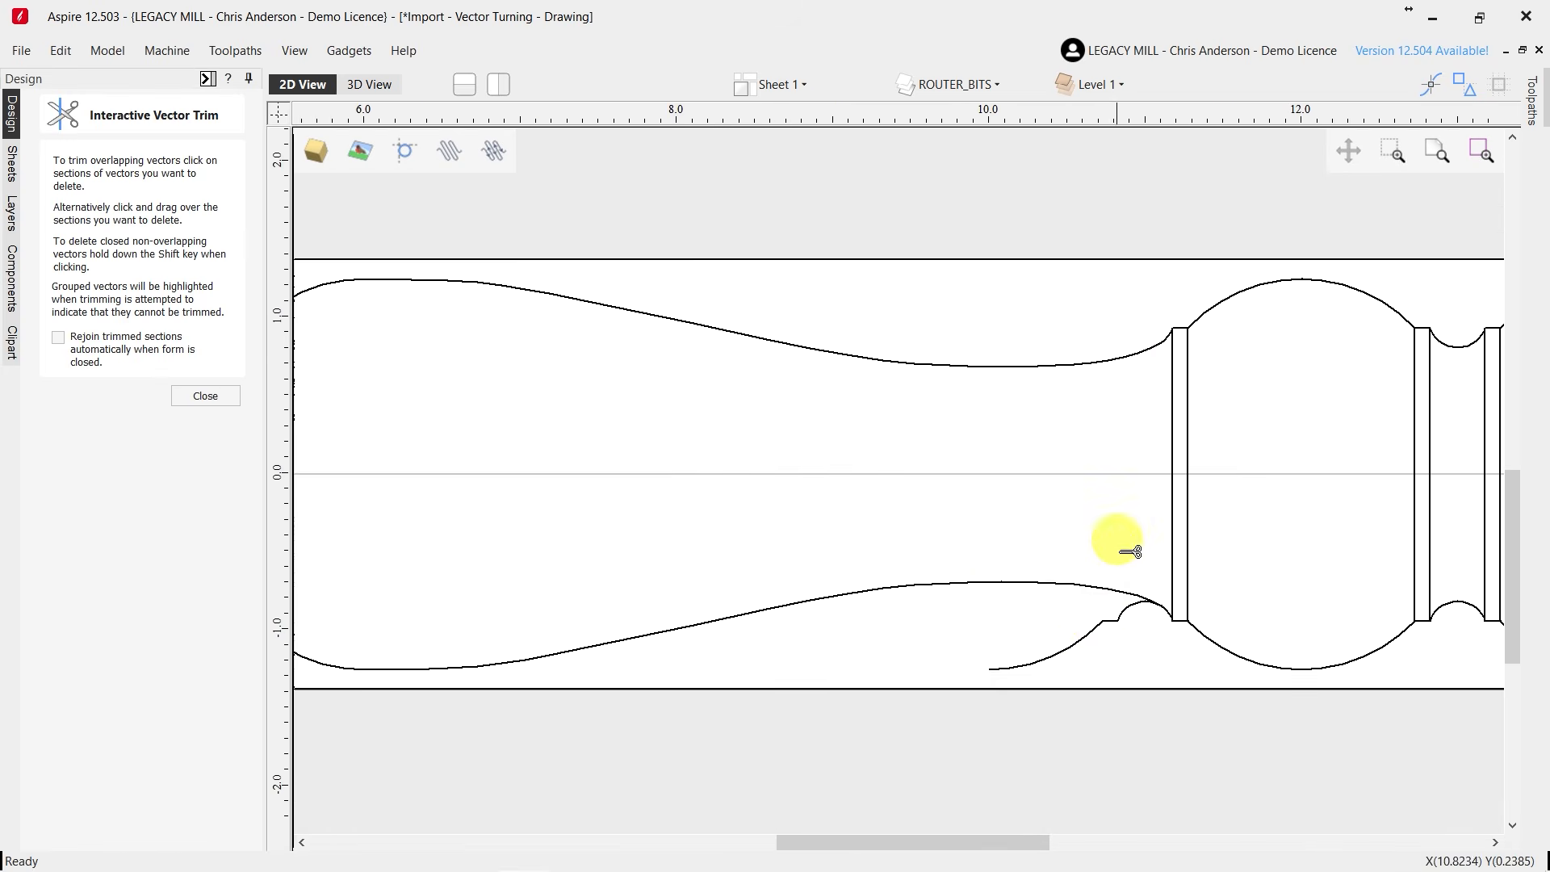
{"action": "scroll", "coordinate": [1128, 609], "scroll_direction": "up", "scroll_amount": 3}
{"action": "left_click", "coordinate": [1137, 553]}
{"action": "scroll", "coordinate": [1135, 552], "scroll_direction": "down", "scroll_amount": 4}
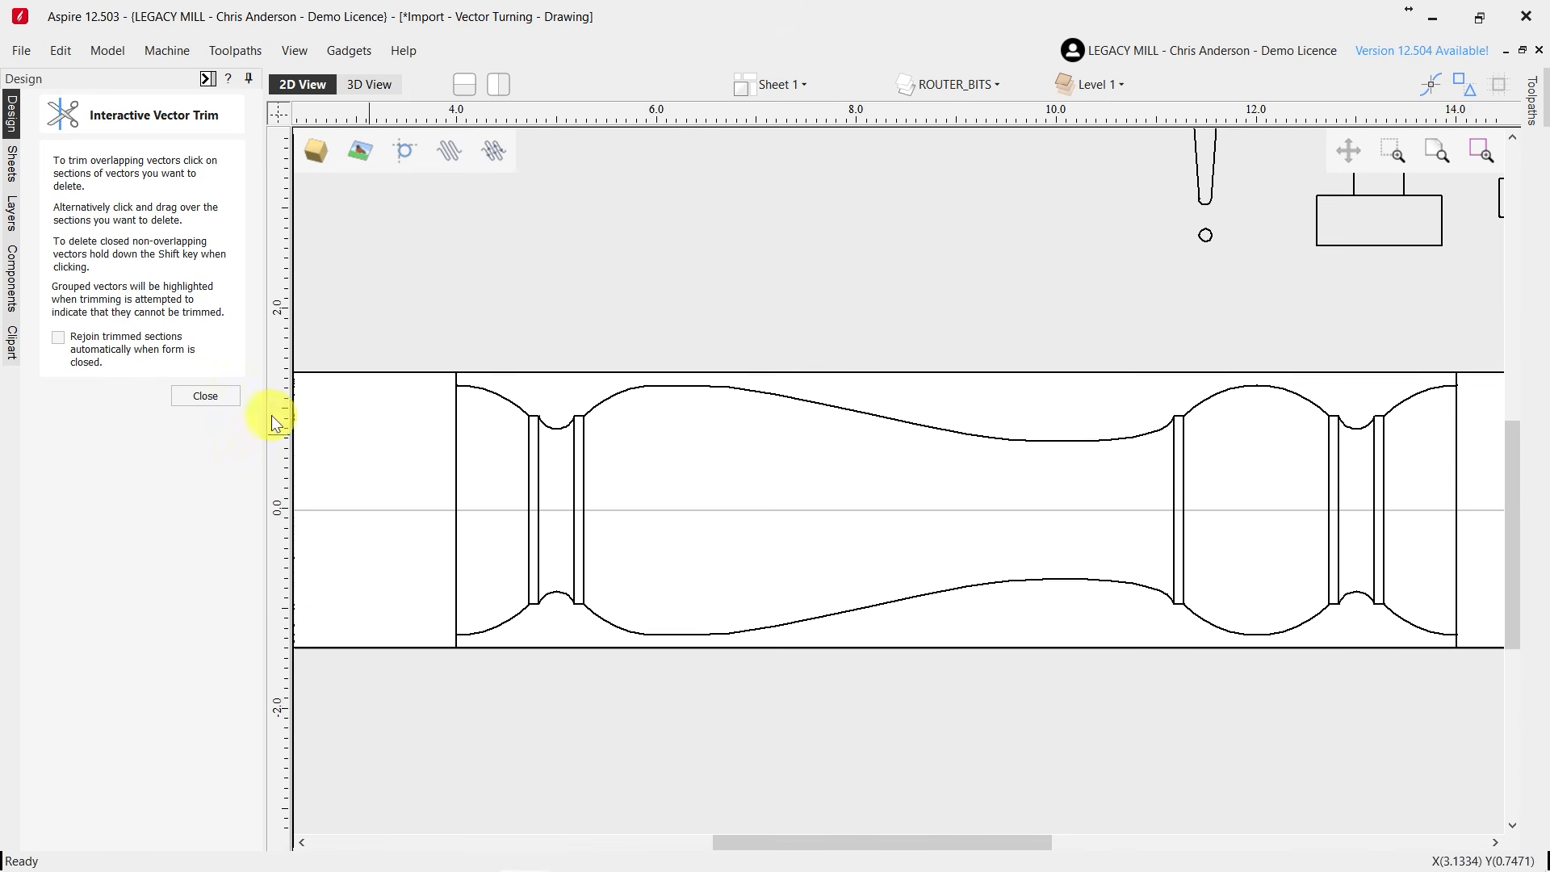
{"action": "left_click", "coordinate": [234, 396]}
Select the upper profile's two end sections and its tapered middle curve in turn to examine the separate vectors.
{"action": "scroll", "coordinate": [678, 438], "scroll_direction": "down", "scroll_amount": 1}
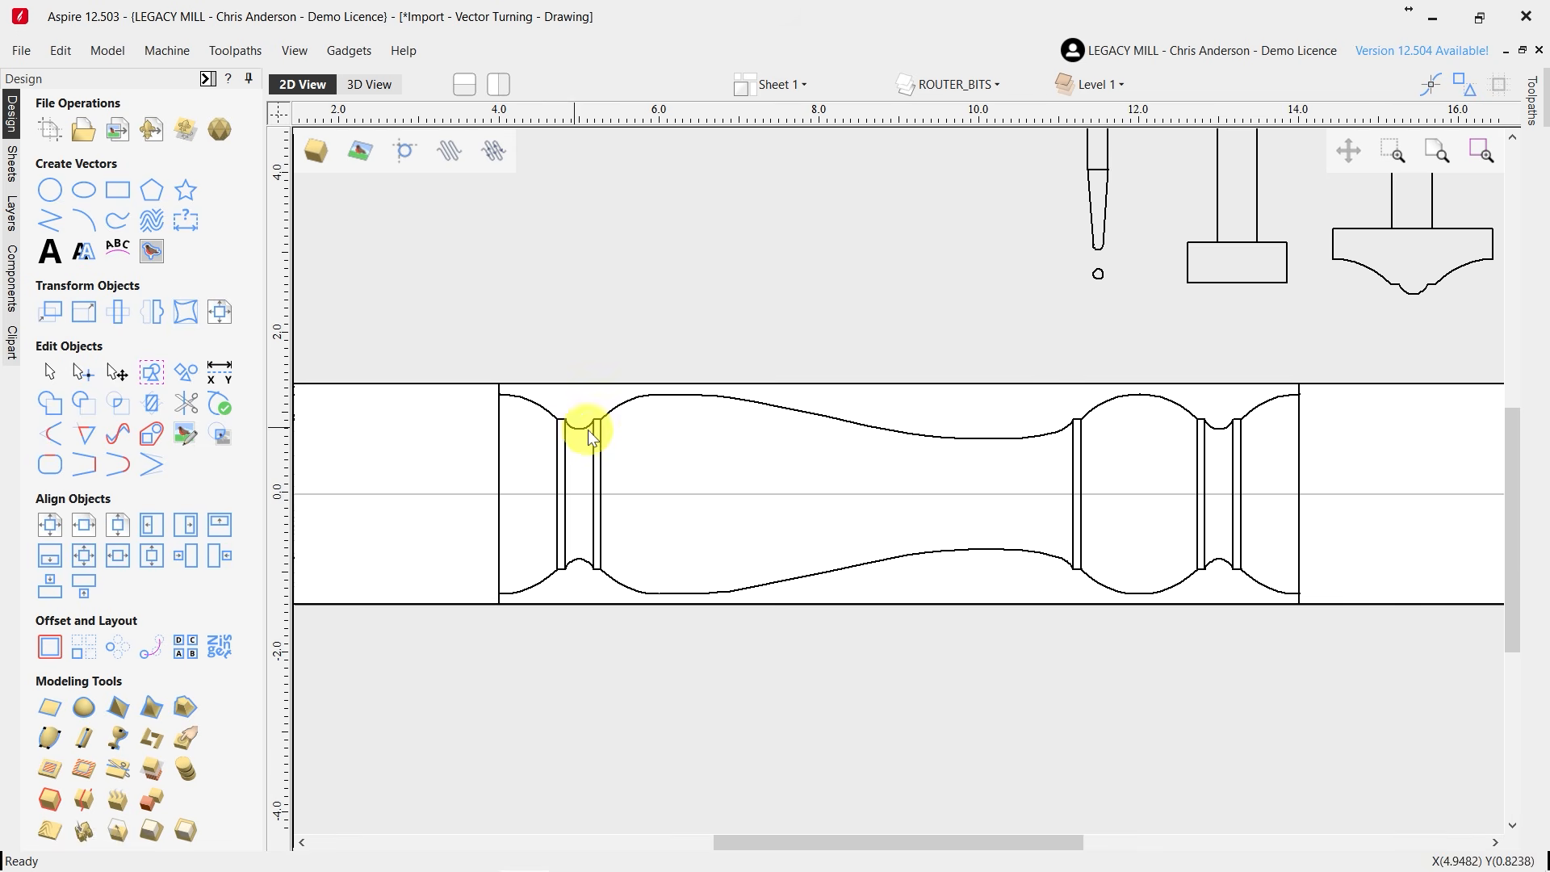
{"action": "left_click", "coordinate": [547, 414]}
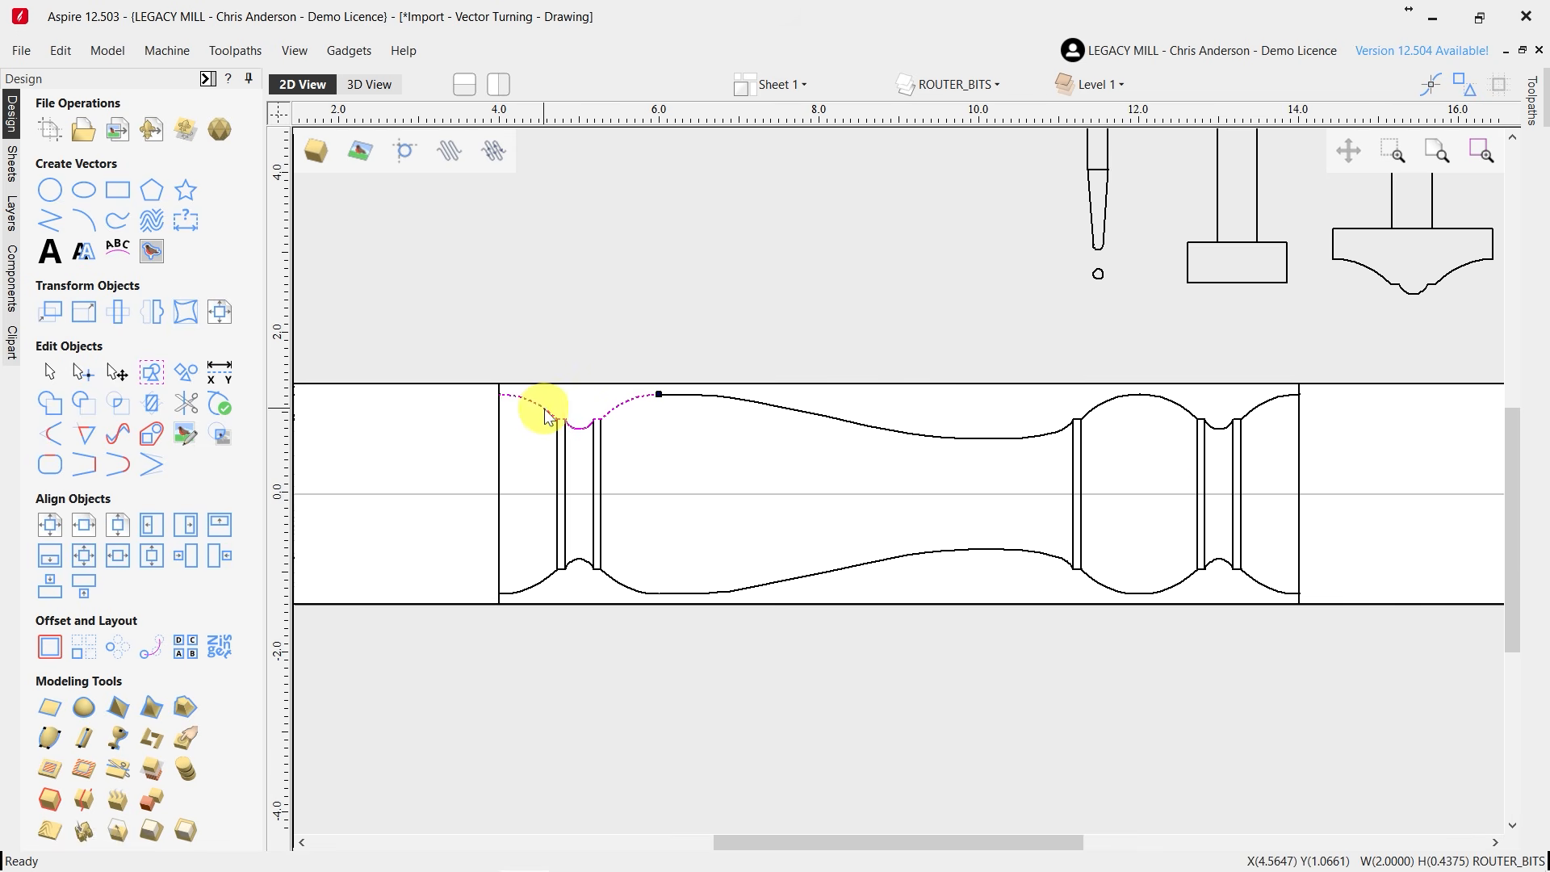
{"action": "left_click", "coordinate": [1225, 424]}
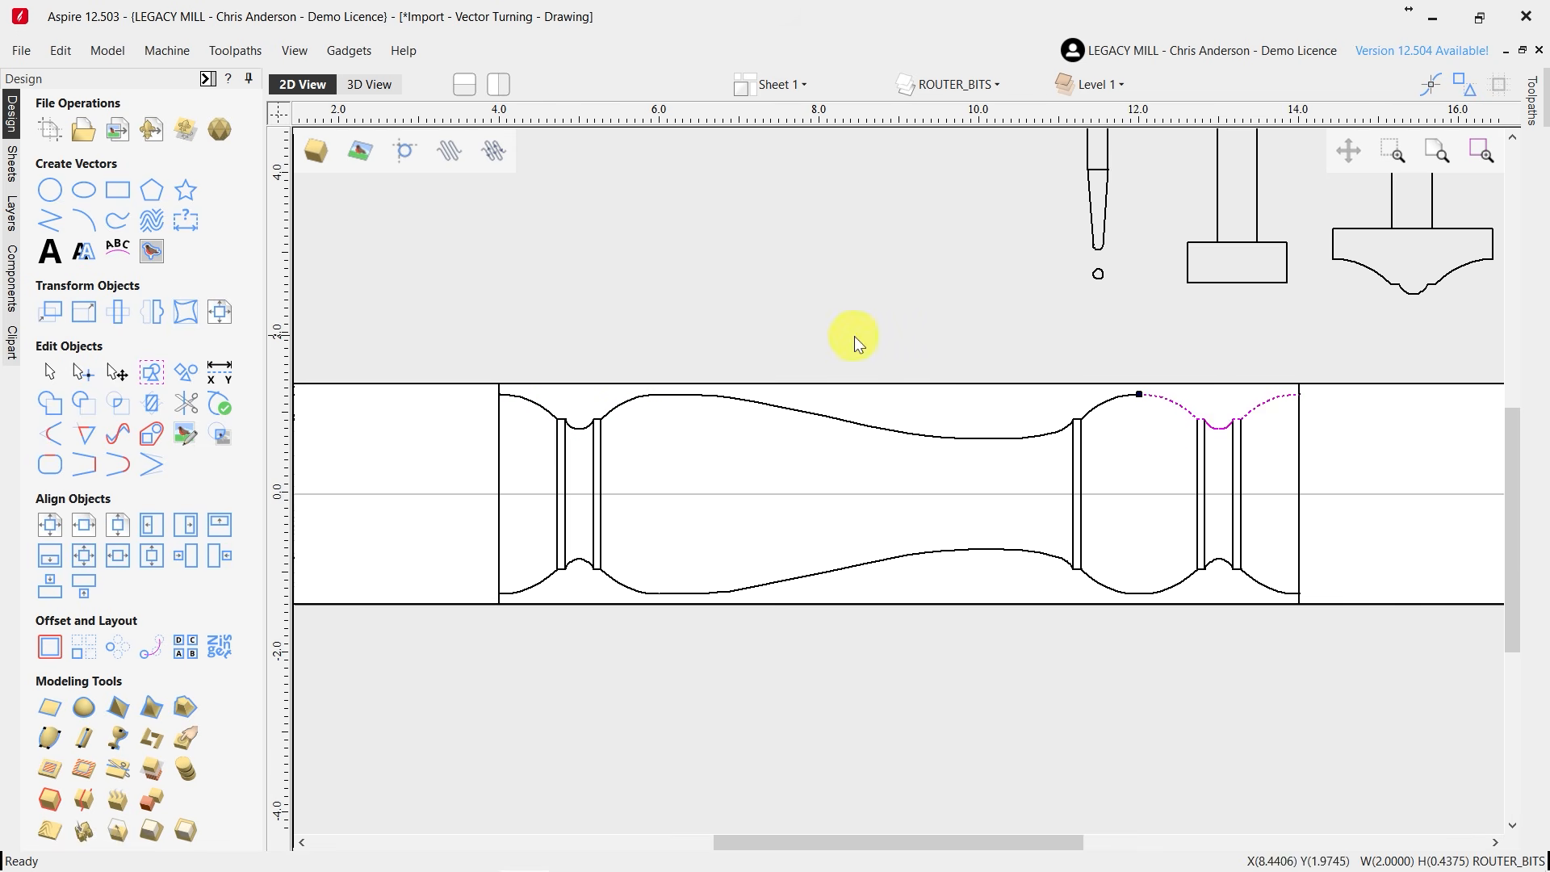
{"action": "left_click", "coordinate": [854, 336]}
{"action": "scroll", "coordinate": [885, 434], "scroll_direction": "up", "scroll_amount": 1}
{"action": "left_click", "coordinate": [772, 411]}
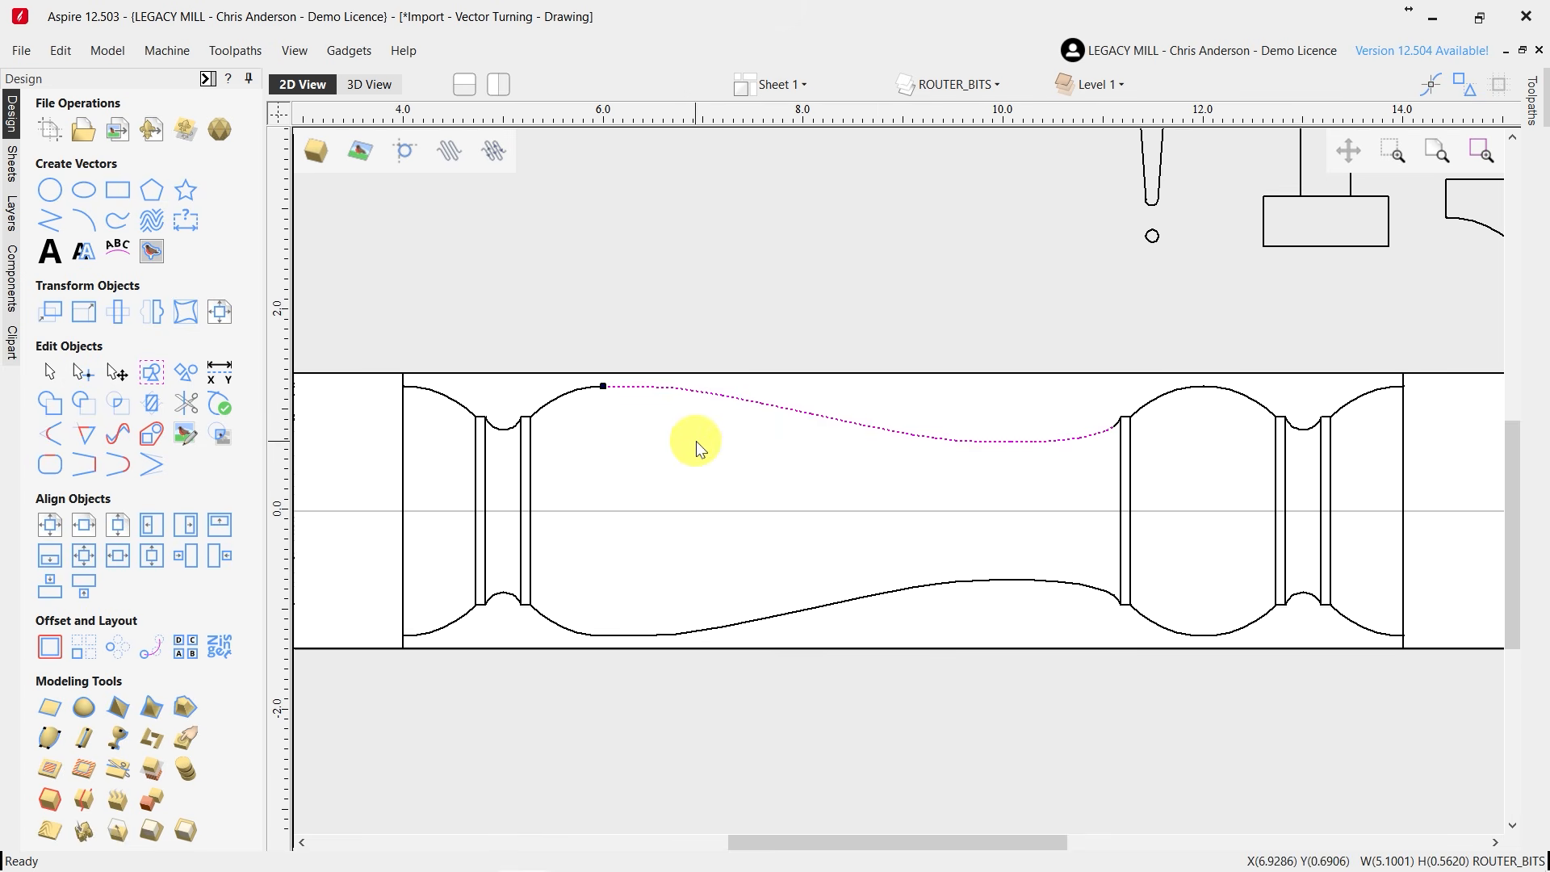
Select the upper profile's left end section and the tapered curve in turn to compare where they meet.
{"action": "left_click", "coordinate": [454, 405]}
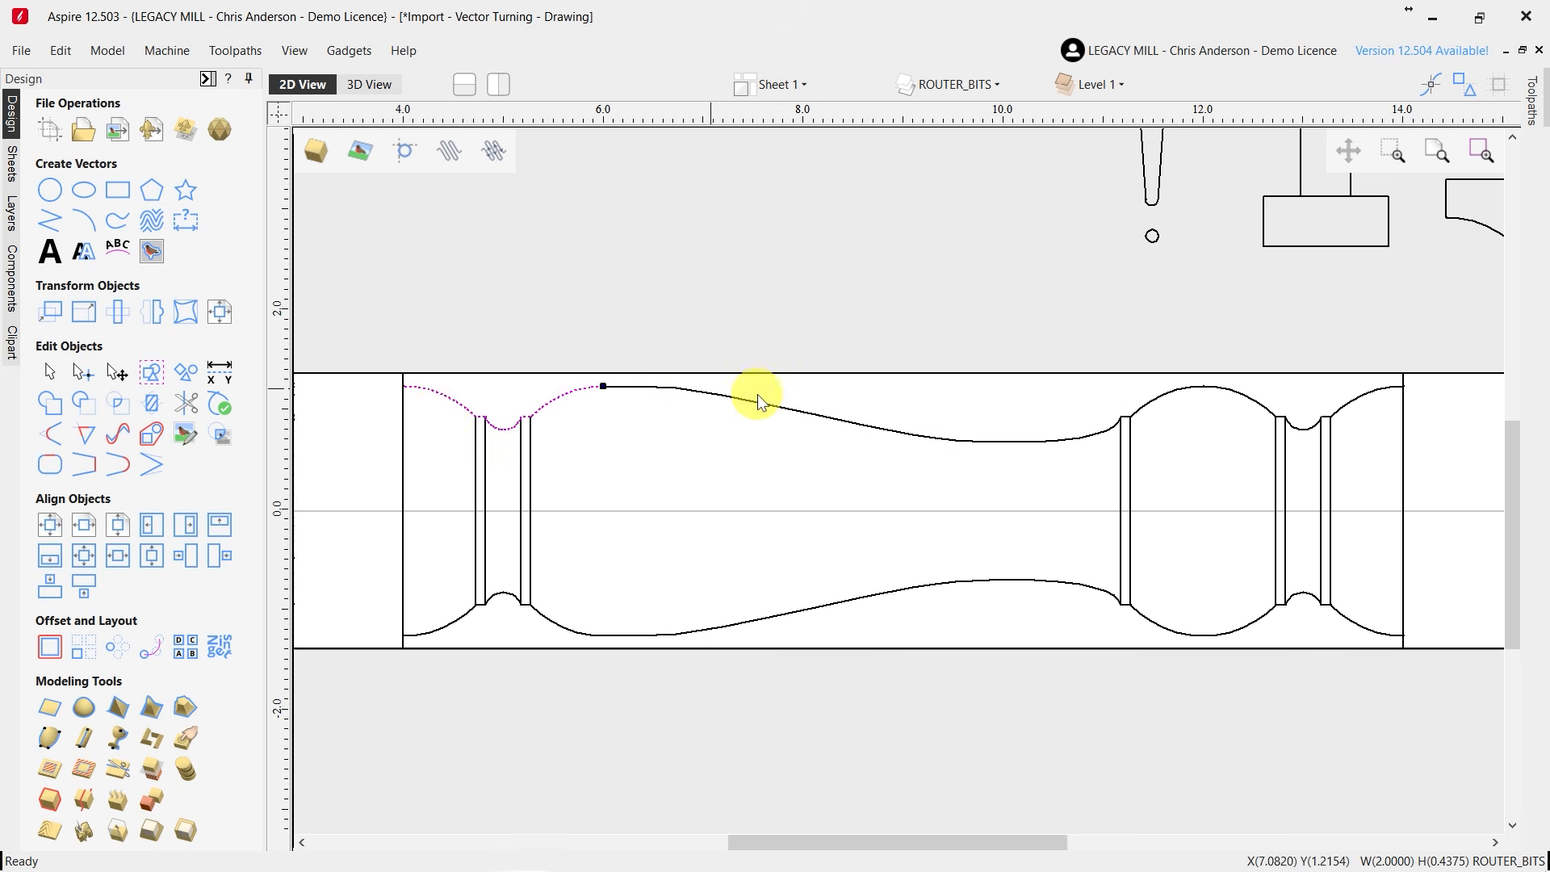
{"action": "left_click", "coordinate": [834, 331]}
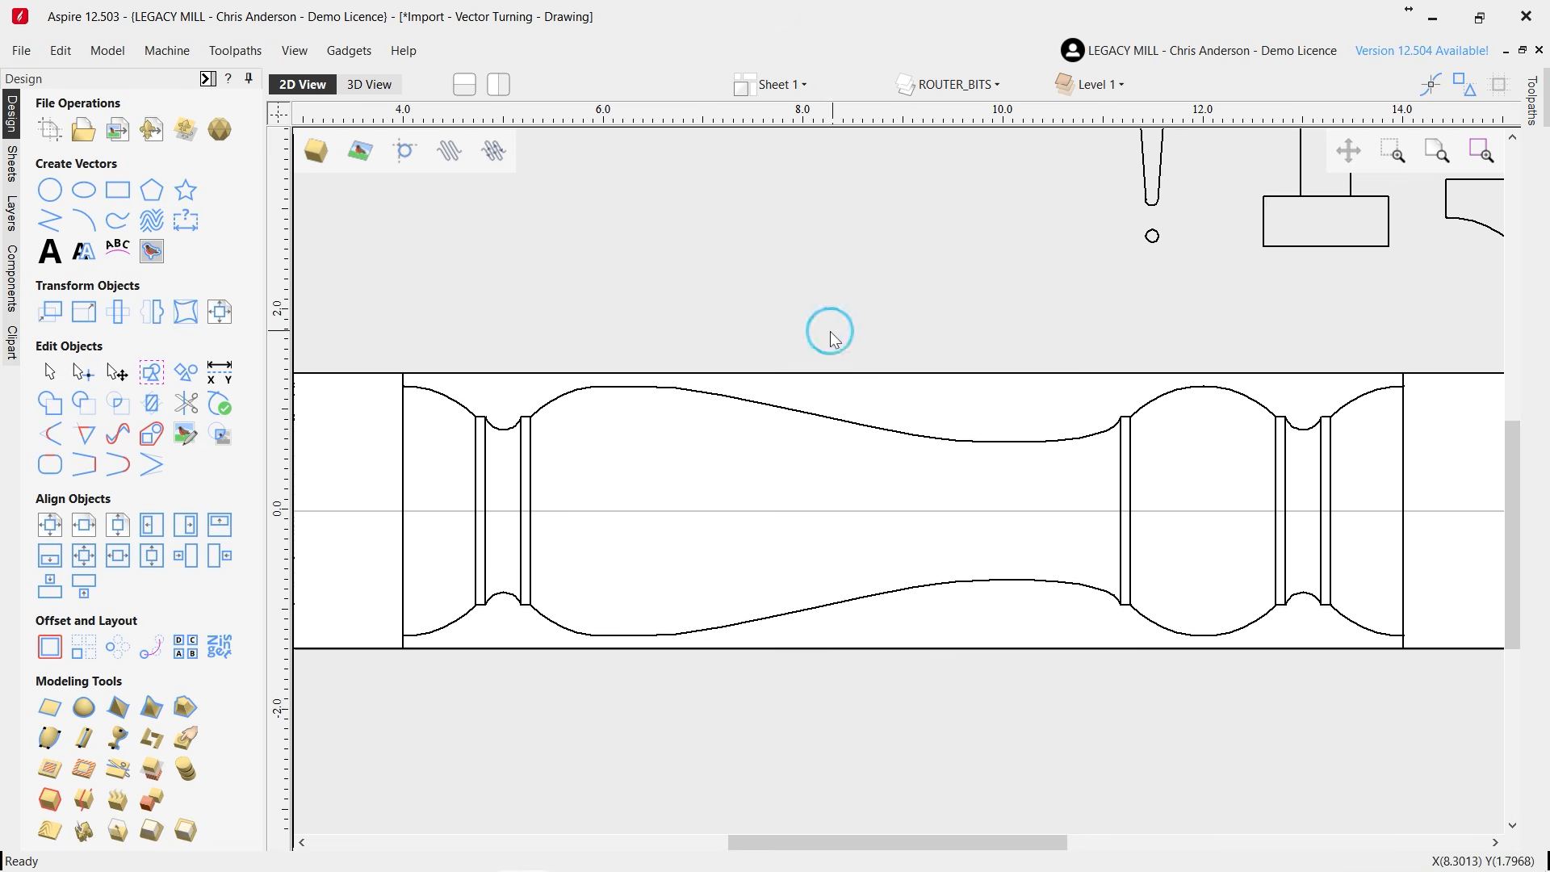
{"action": "left_click", "coordinate": [651, 389]}
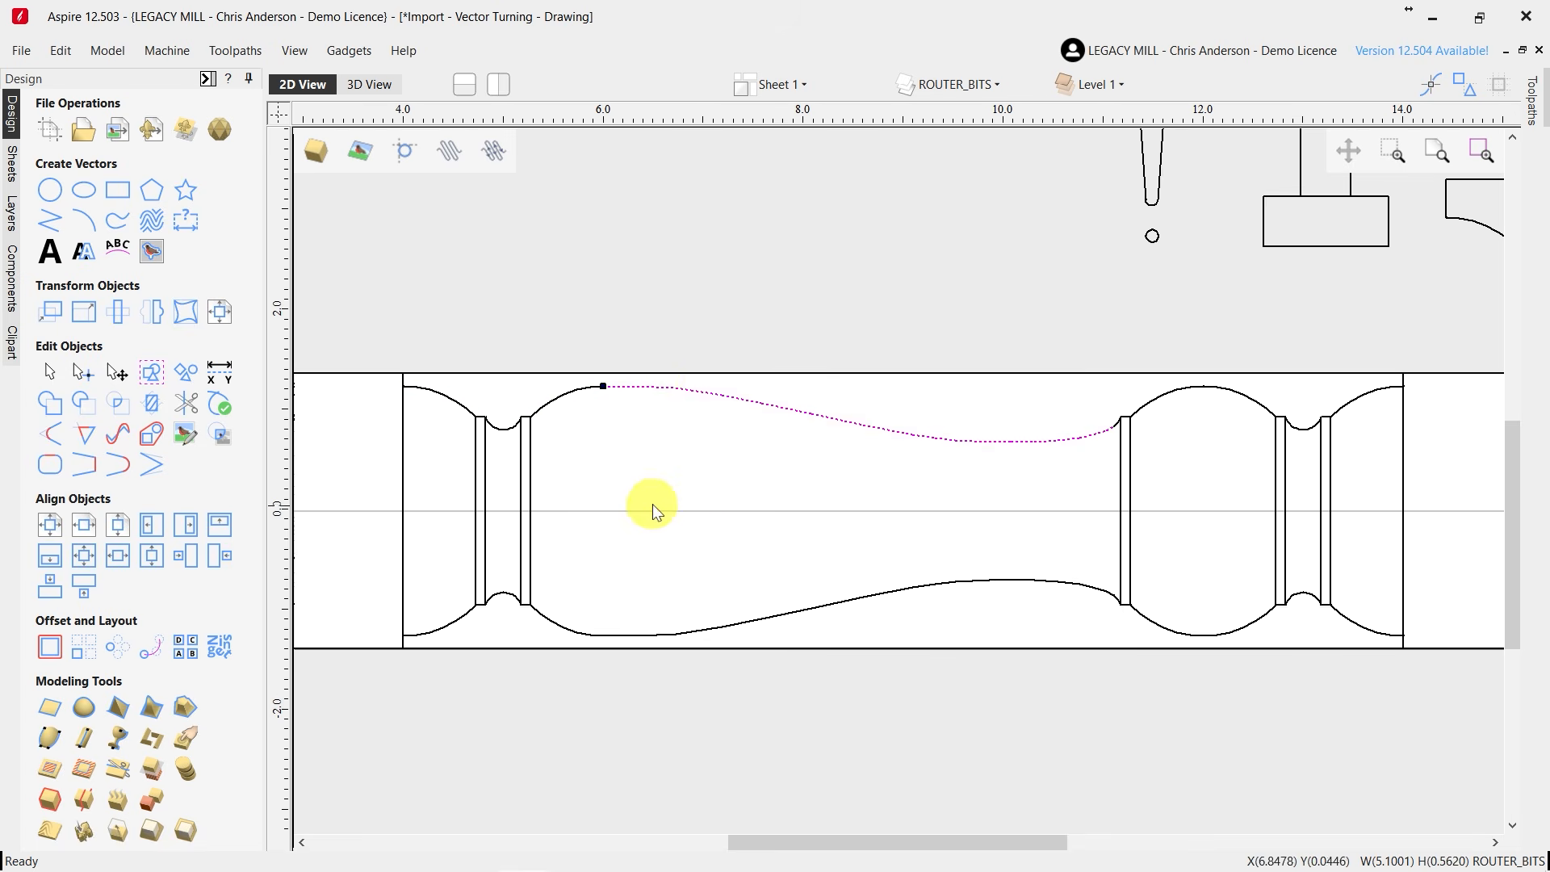
{"action": "scroll", "coordinate": [663, 489], "scroll_direction": "down", "scroll_amount": 1}
{"action": "scroll", "coordinate": [928, 315], "scroll_direction": "up", "scroll_amount": 1}
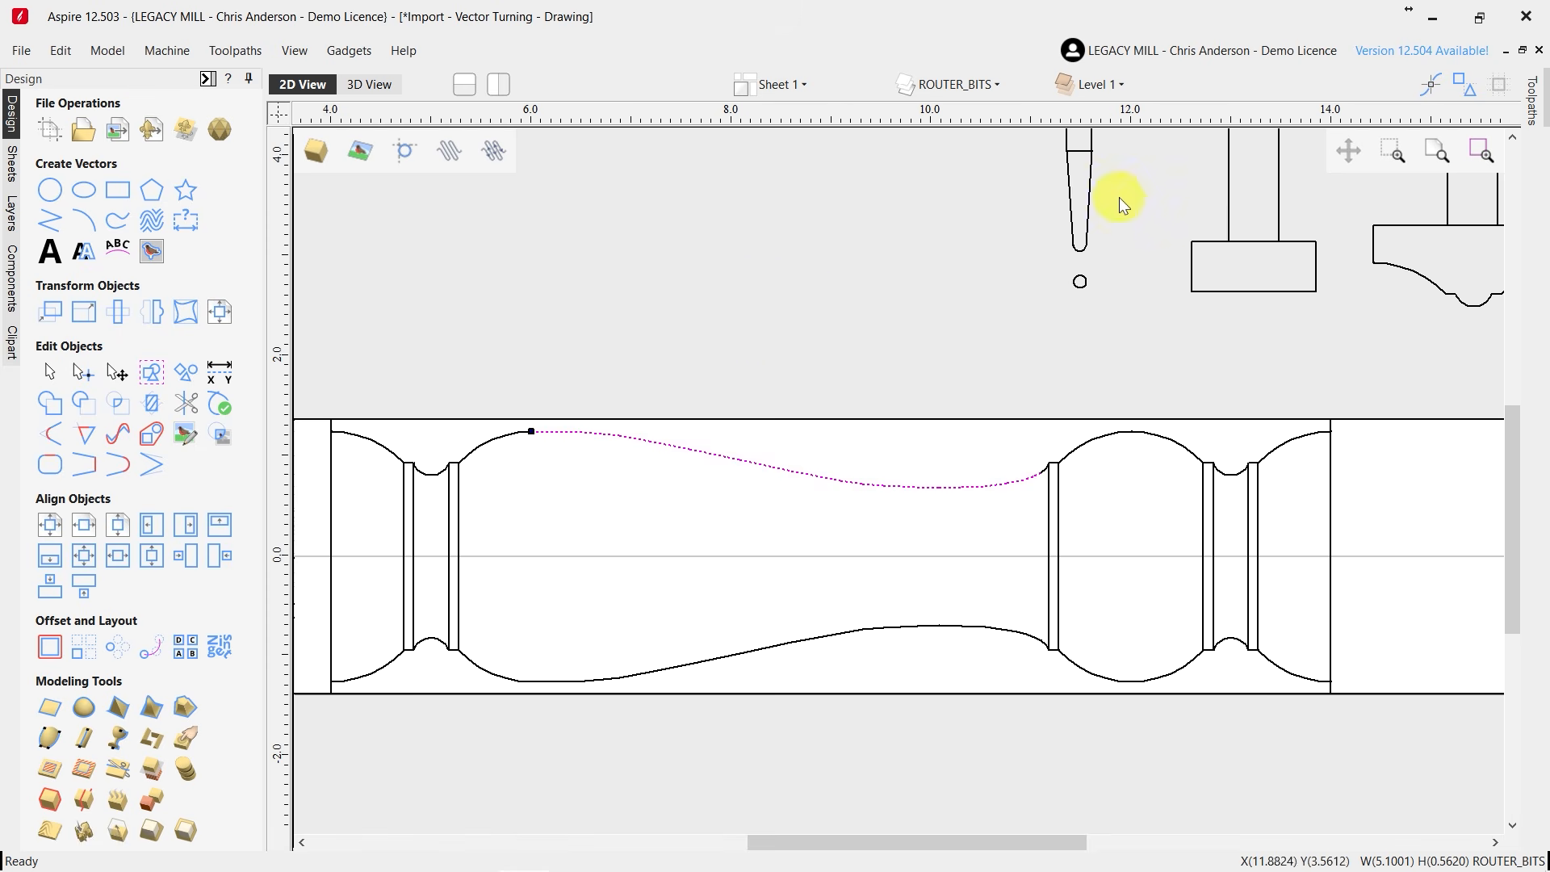
Check the tip of the tapered bit drawing and the size of the small circle beneath it.
{"action": "scroll", "coordinate": [1120, 197], "scroll_direction": "up", "scroll_amount": 1}
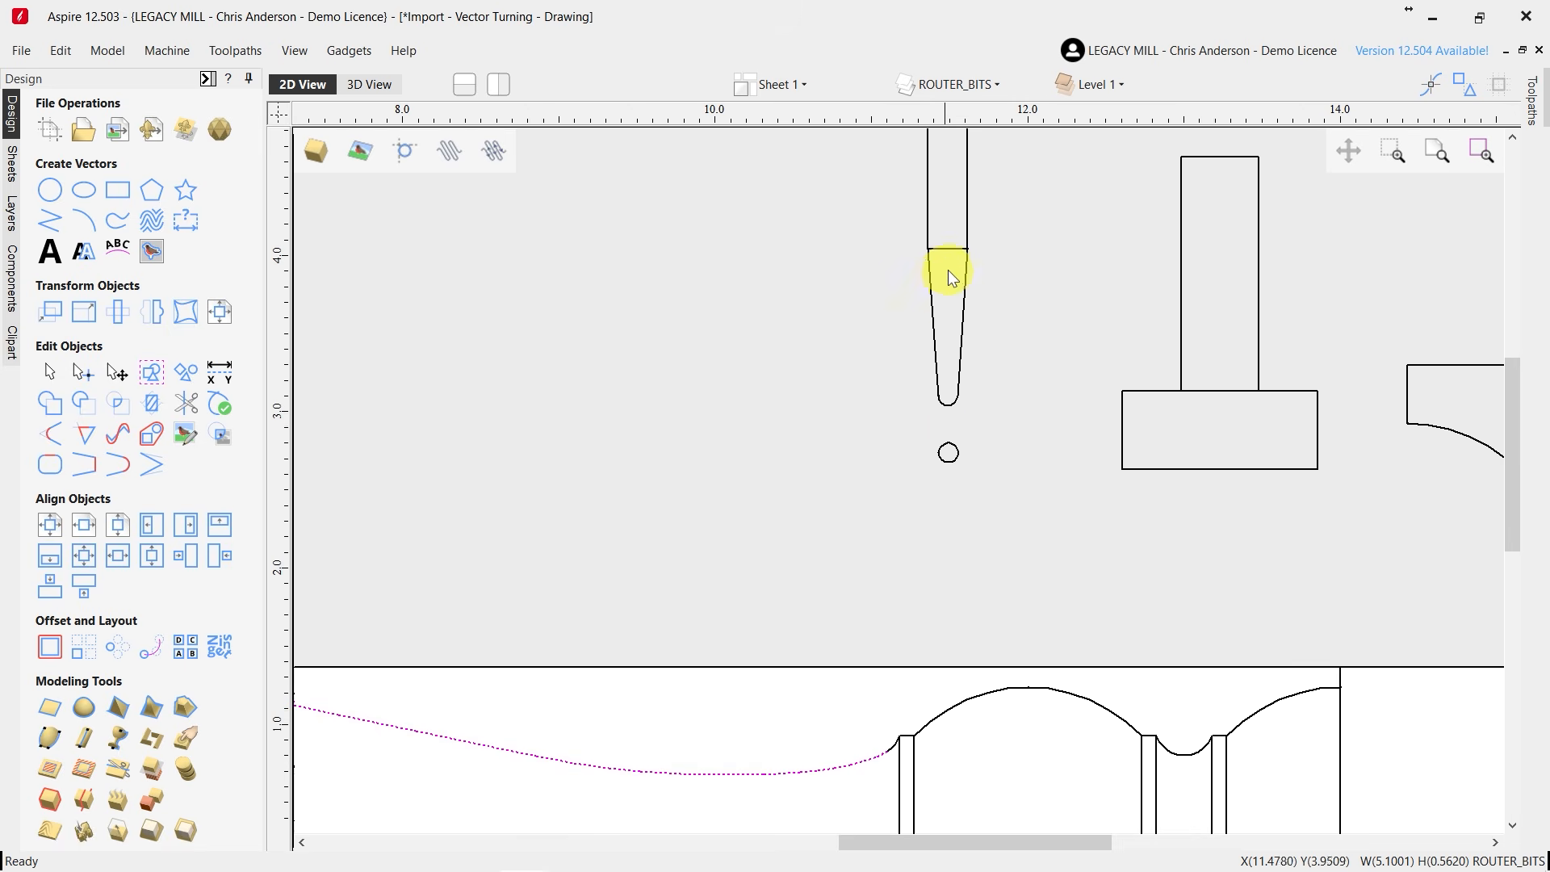
{"action": "scroll", "coordinate": [947, 464], "scroll_direction": "up", "scroll_amount": 2}
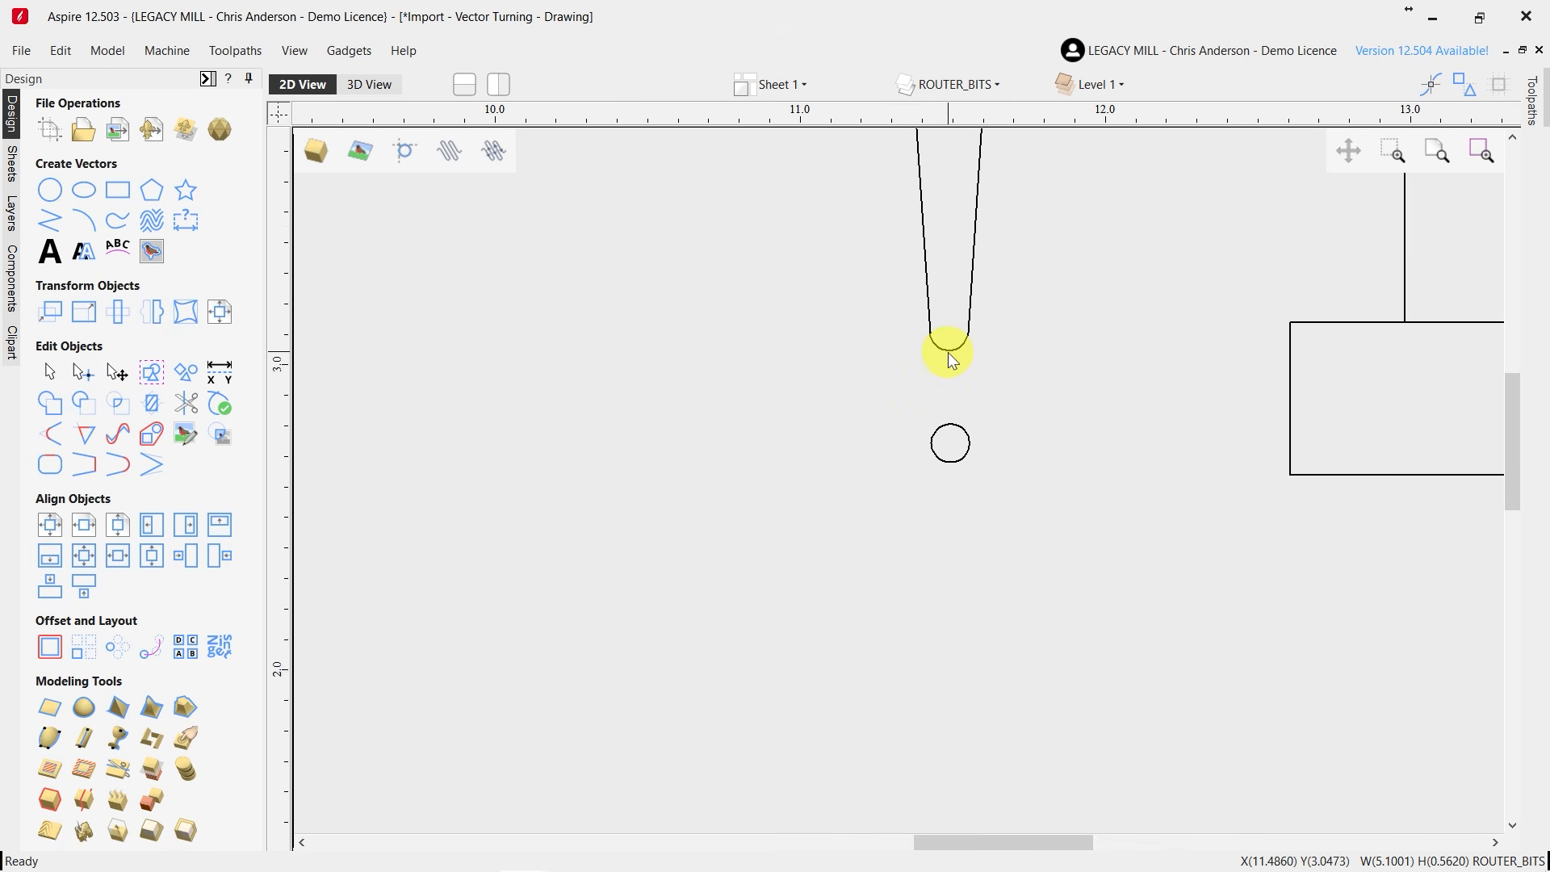
{"action": "left_click", "coordinate": [968, 437]}
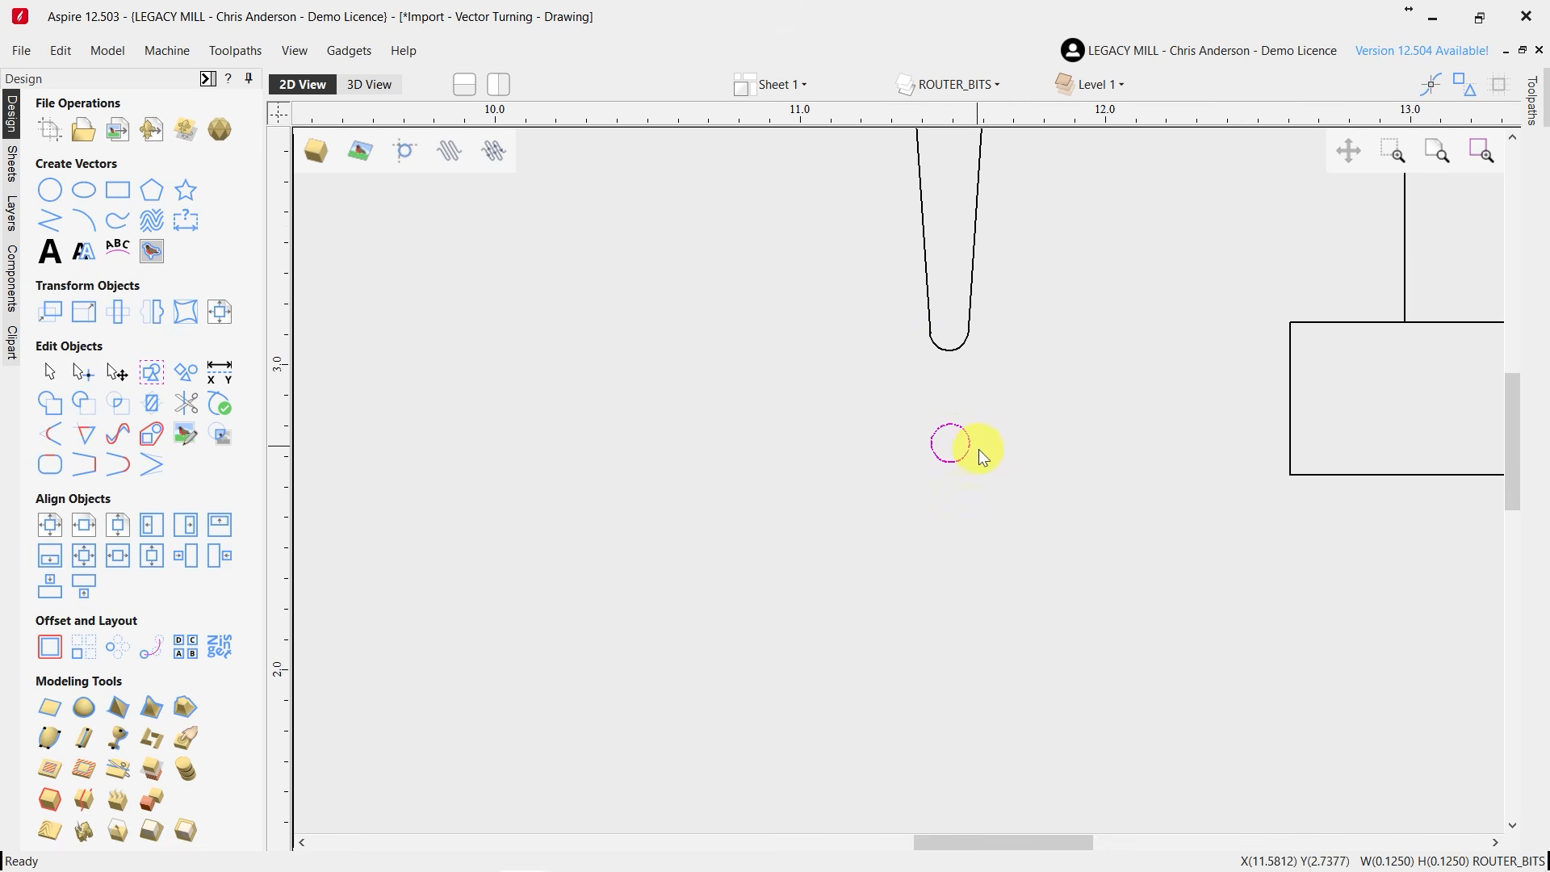
{"action": "left_click", "coordinate": [989, 444]}
{"action": "scroll", "coordinate": [992, 416], "scroll_direction": "down", "scroll_amount": 4}
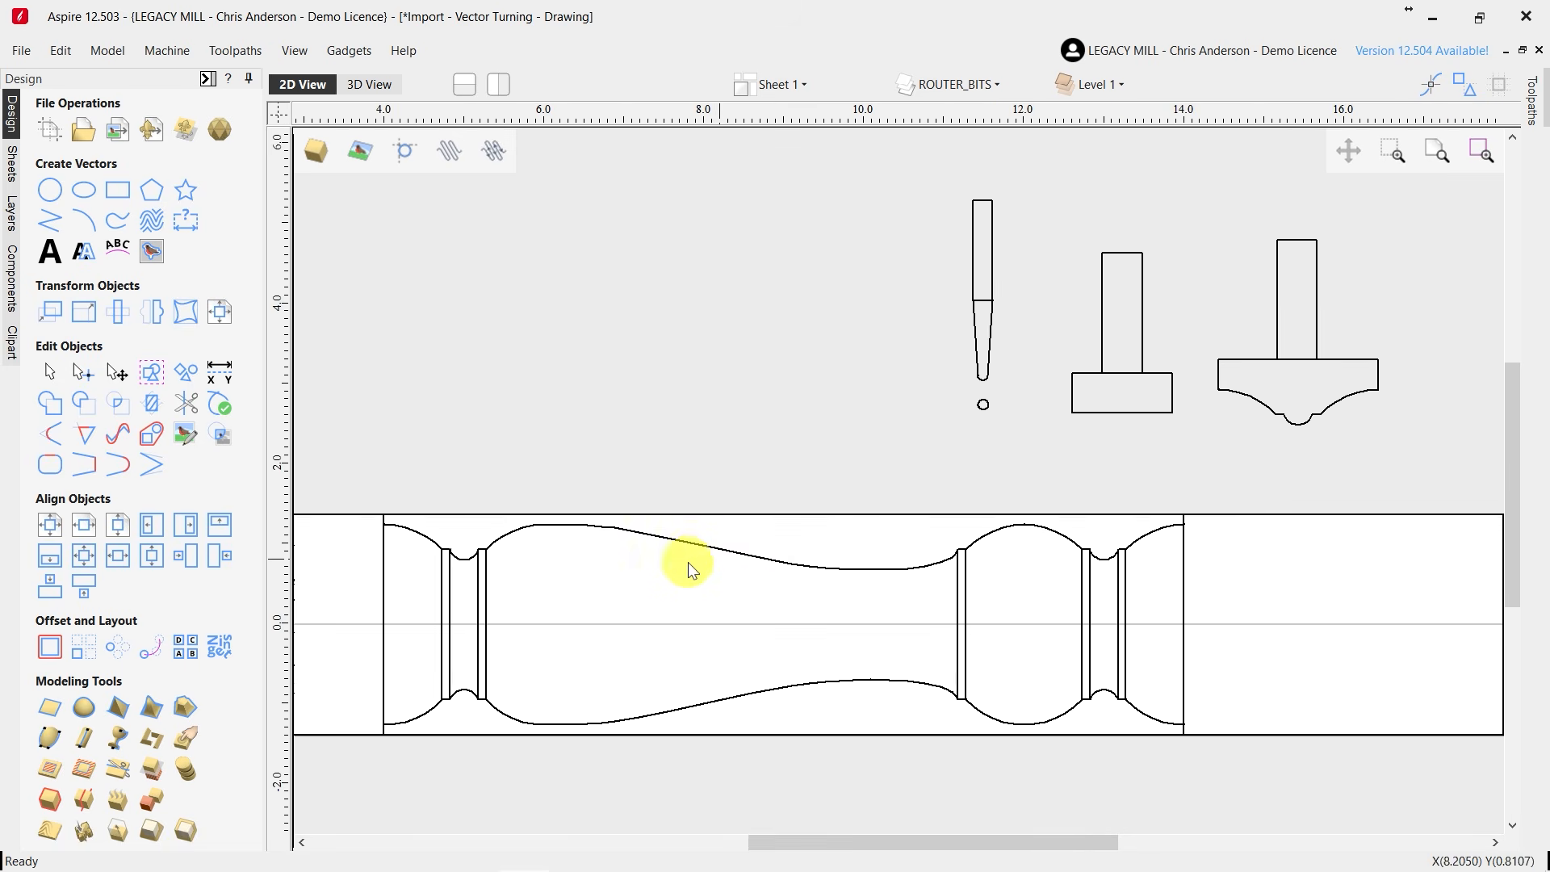
Examine the tapered curve's junction with the narrow fillet and the adjoining bead and cove corners at close range.
{"action": "scroll", "coordinate": [628, 594], "scroll_direction": "up", "scroll_amount": 2}
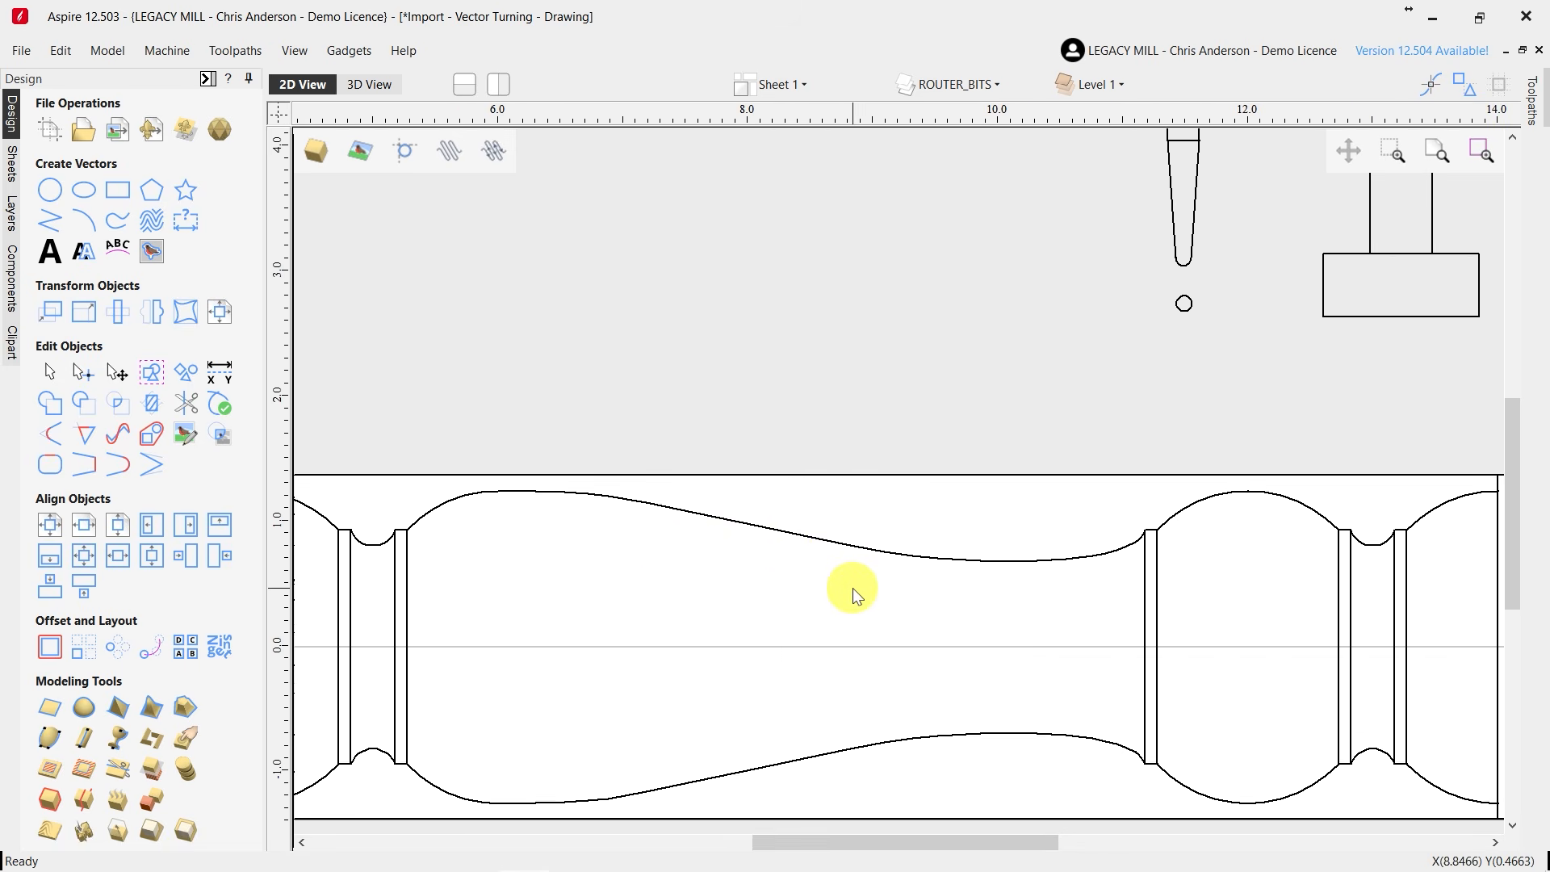
{"action": "scroll", "coordinate": [1142, 535], "scroll_direction": "up", "scroll_amount": 5}
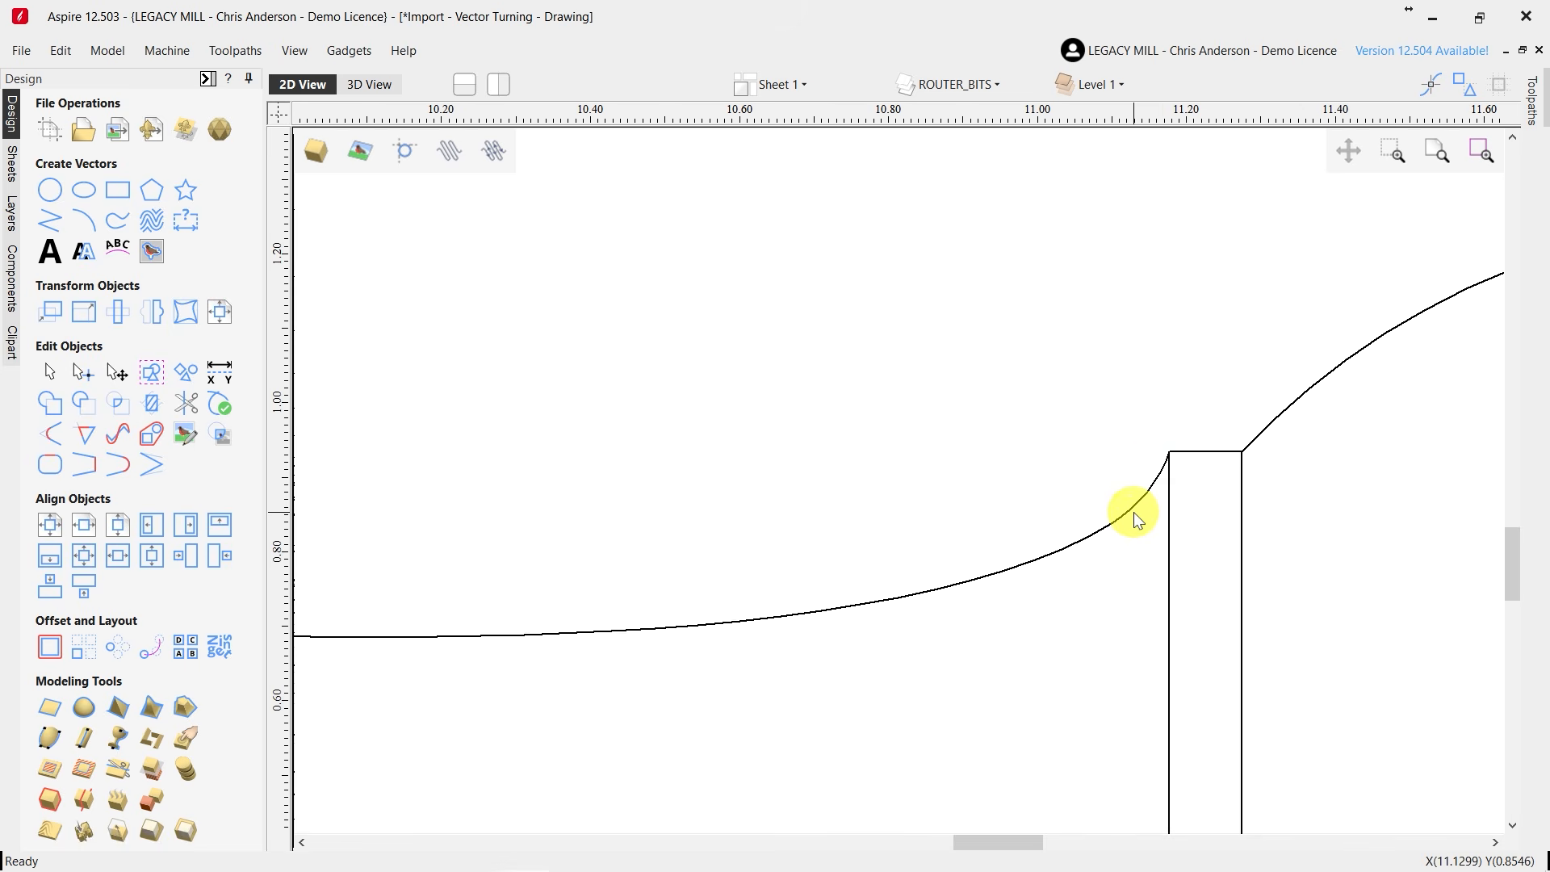
{"action": "scroll", "coordinate": [703, 657], "scroll_direction": "down", "scroll_amount": 8}
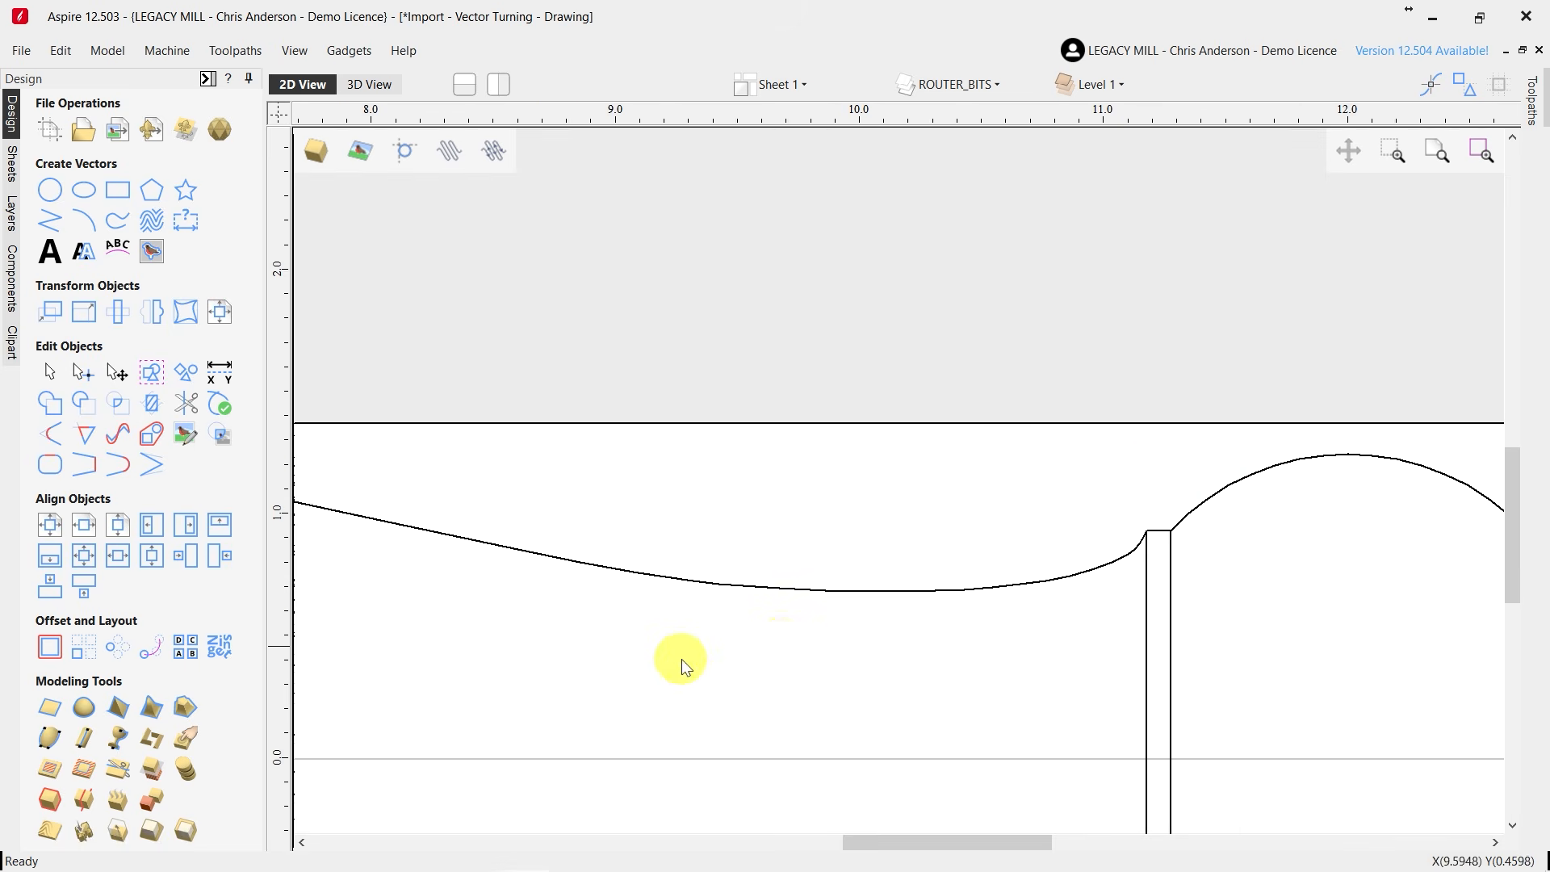
{"action": "scroll", "coordinate": [874, 579], "scroll_direction": "up", "scroll_amount": 2}
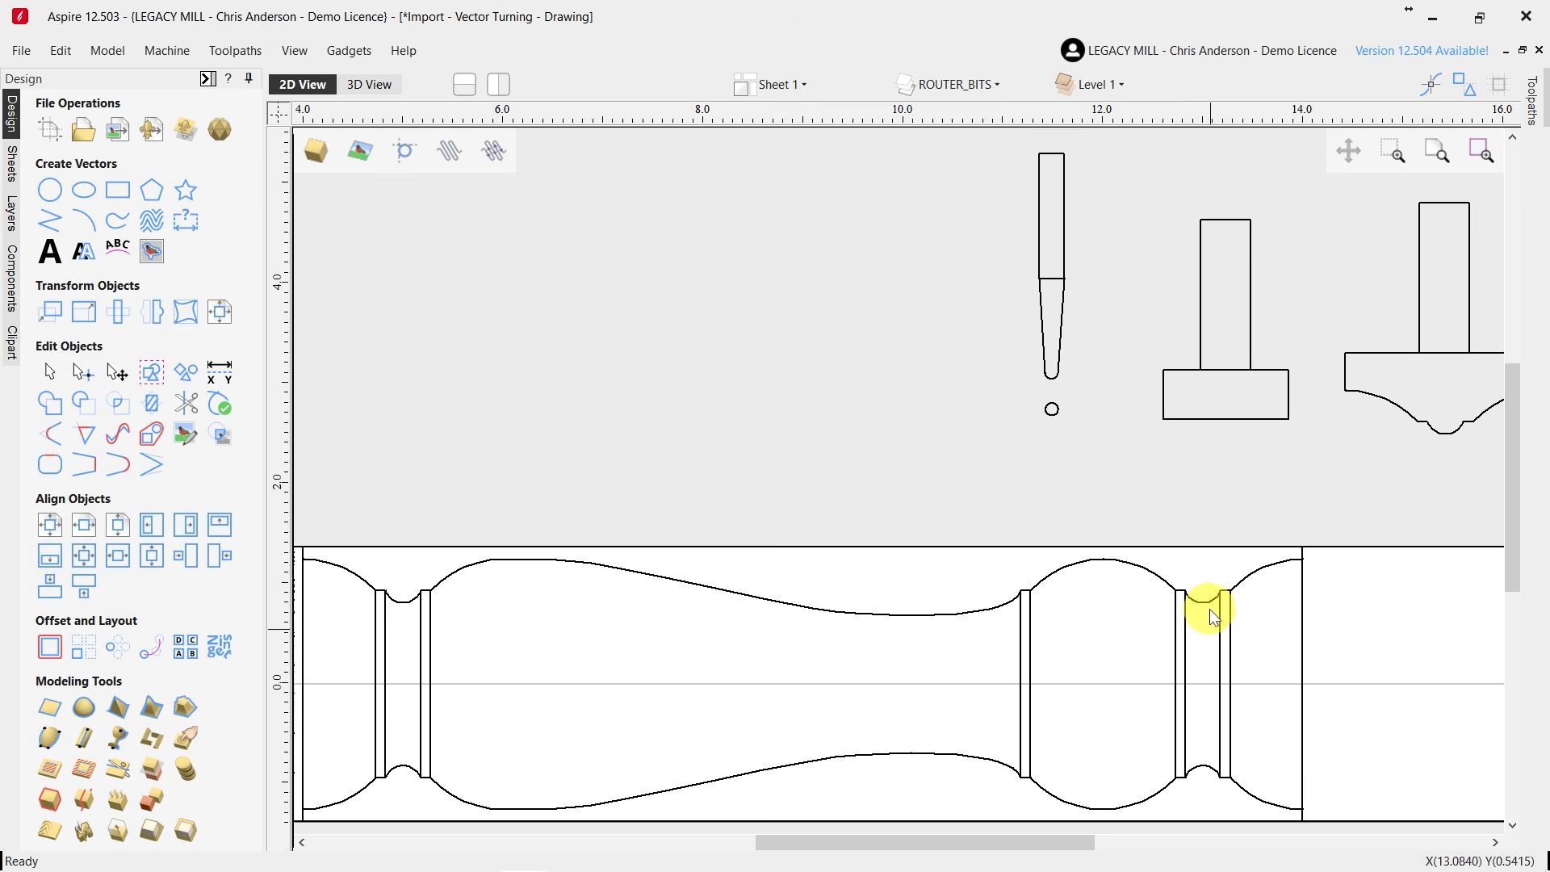
{"action": "scroll", "coordinate": [1206, 604], "scroll_direction": "up", "scroll_amount": 3}
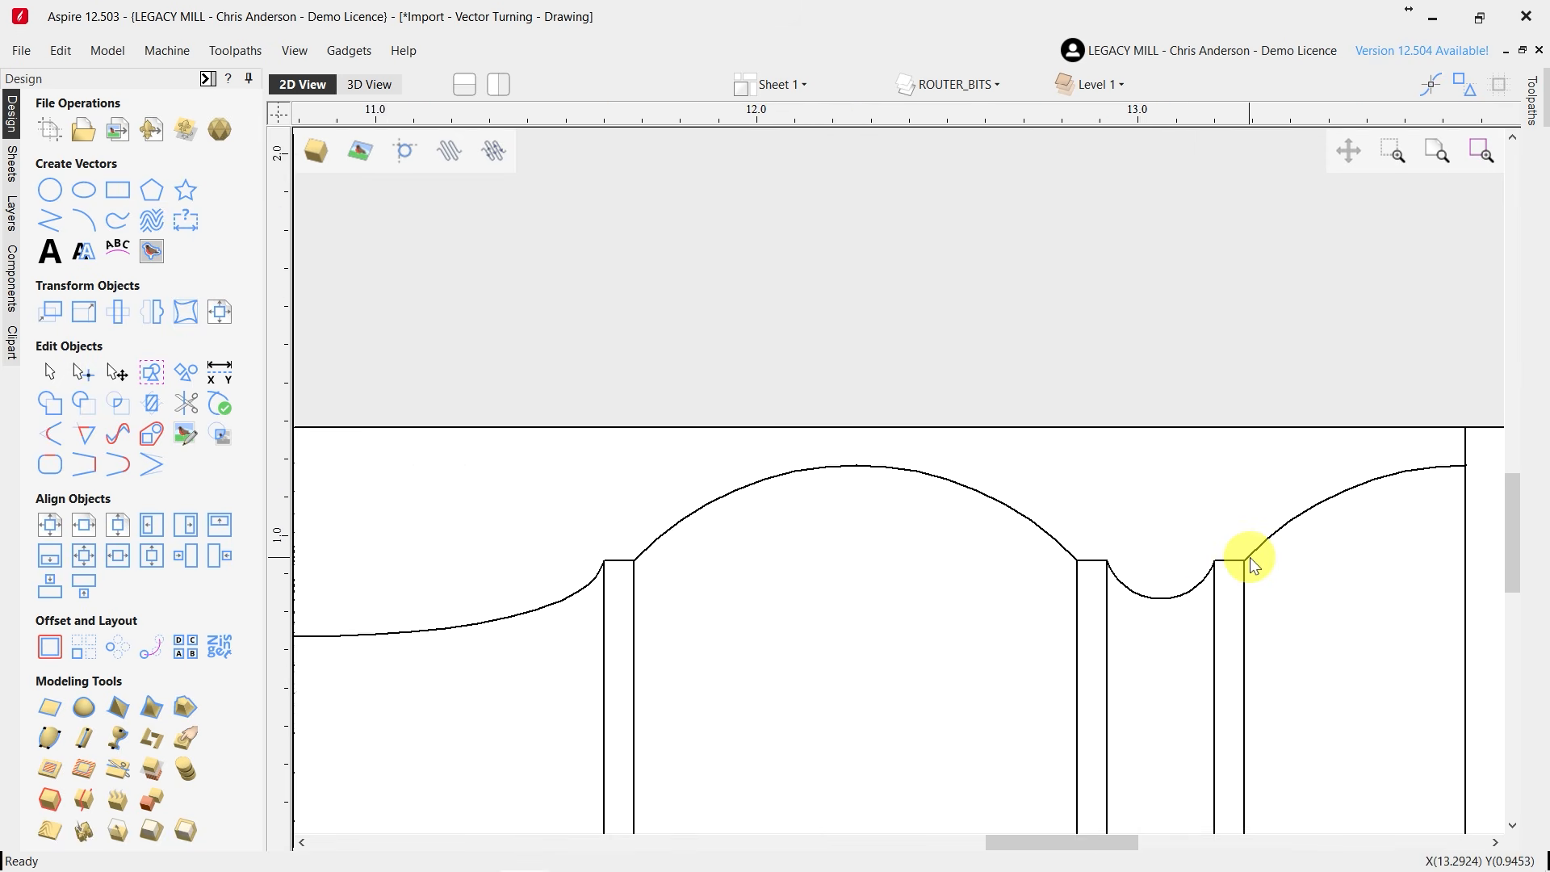
{"action": "scroll", "coordinate": [1246, 554], "scroll_direction": "up", "scroll_amount": 3}
{"action": "scroll", "coordinate": [1201, 620], "scroll_direction": "down", "scroll_amount": 2}
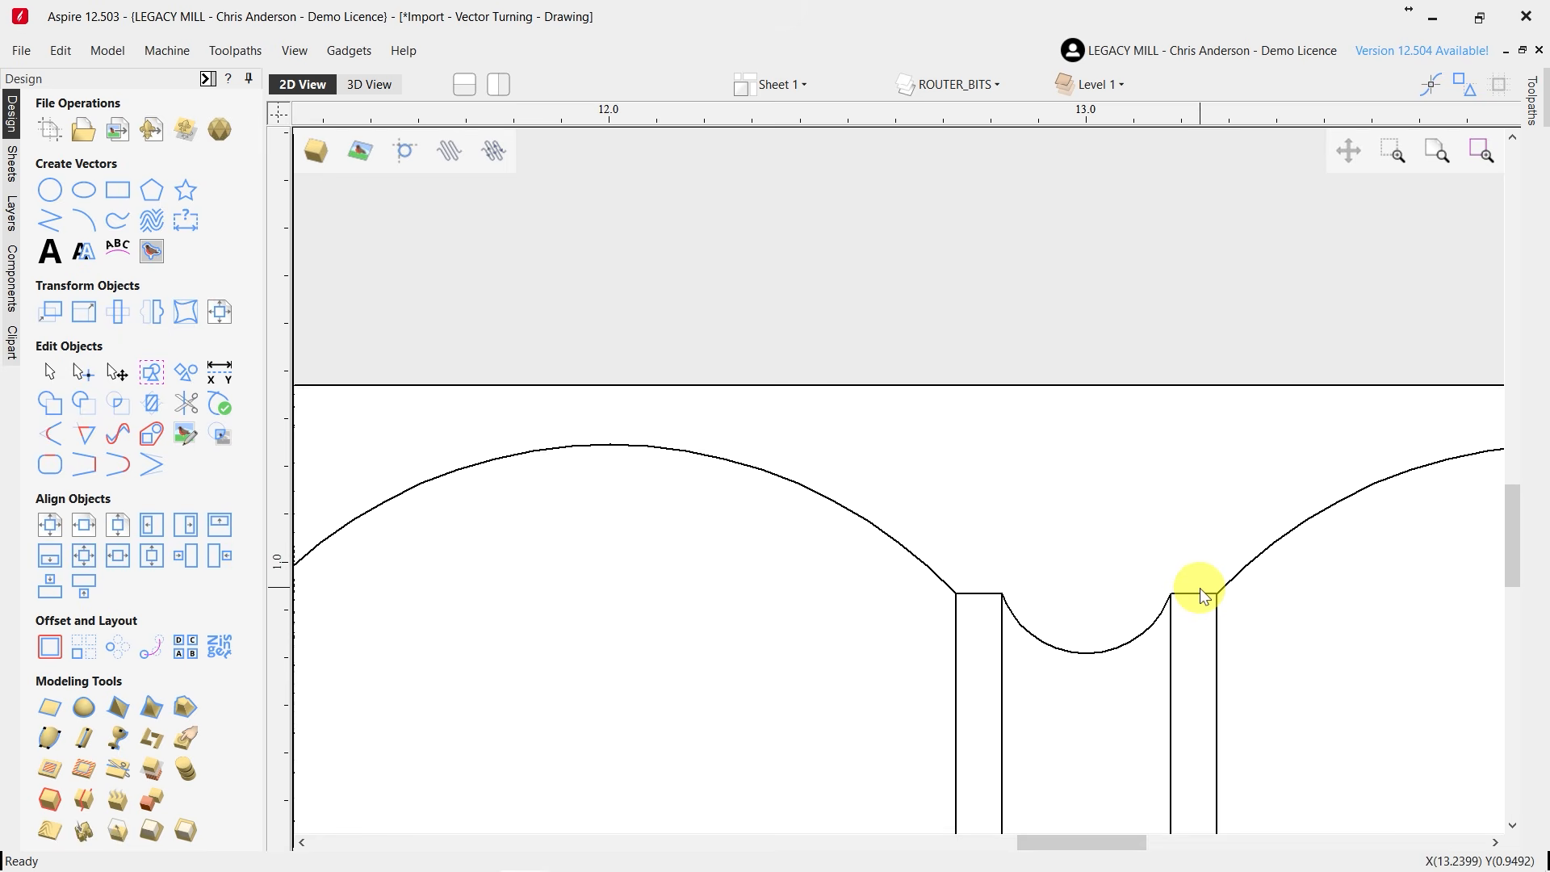
{"action": "scroll", "coordinate": [1073, 512], "scroll_direction": "down", "scroll_amount": 2}
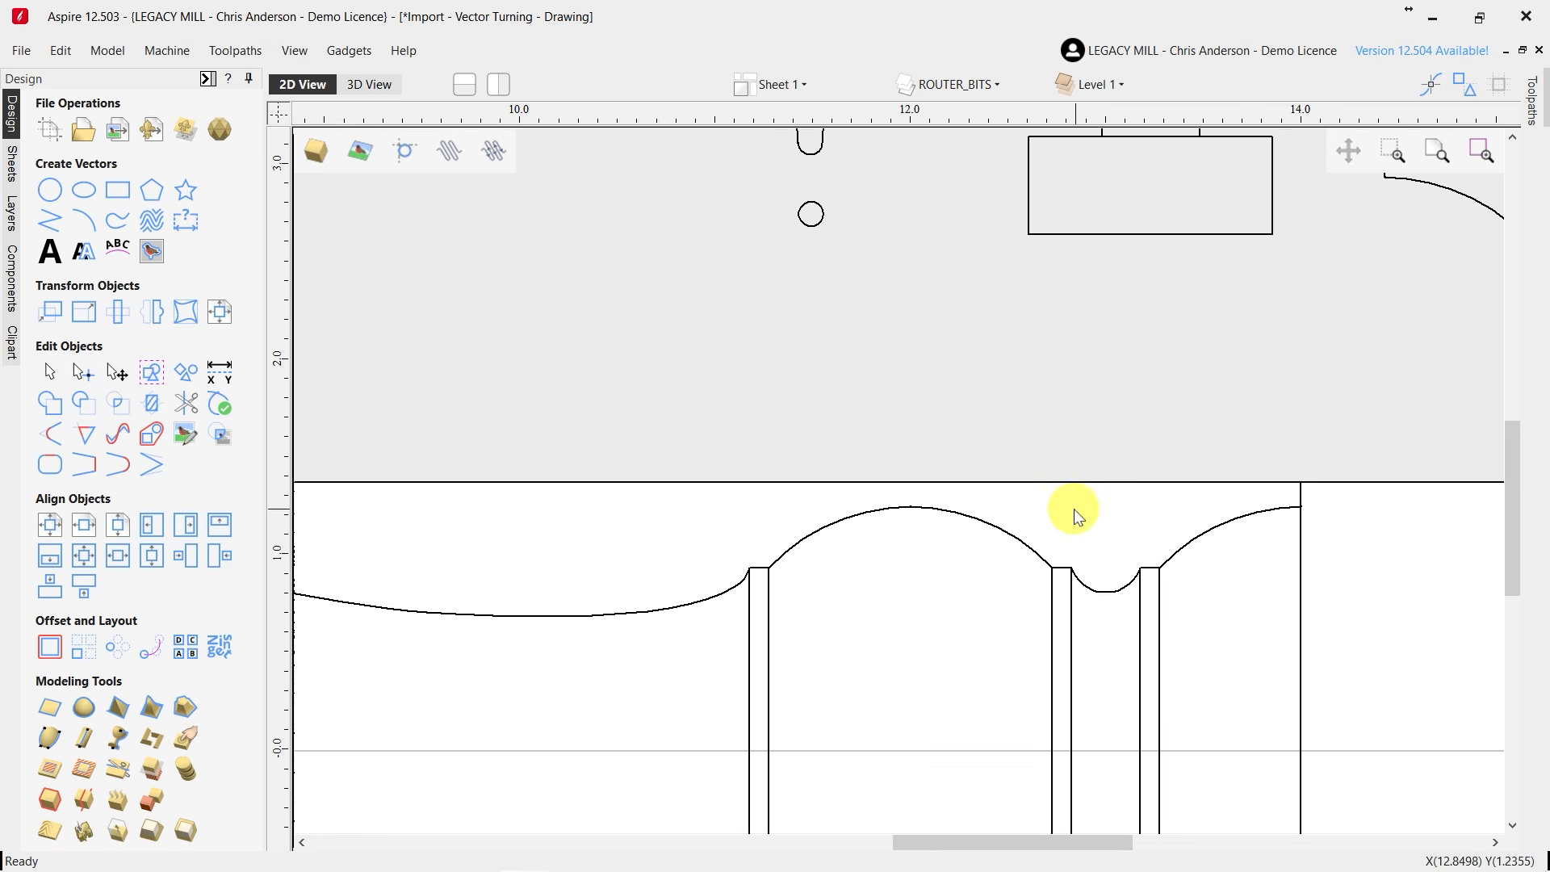
{"action": "scroll", "coordinate": [740, 550], "scroll_direction": "down", "scroll_amount": 3}
{"action": "scroll", "coordinate": [675, 516], "scroll_direction": "up", "scroll_amount": 2}
Select the upper tapered curve and start a 2D Profile toolpath for it.
{"action": "left_click", "coordinate": [709, 481]}
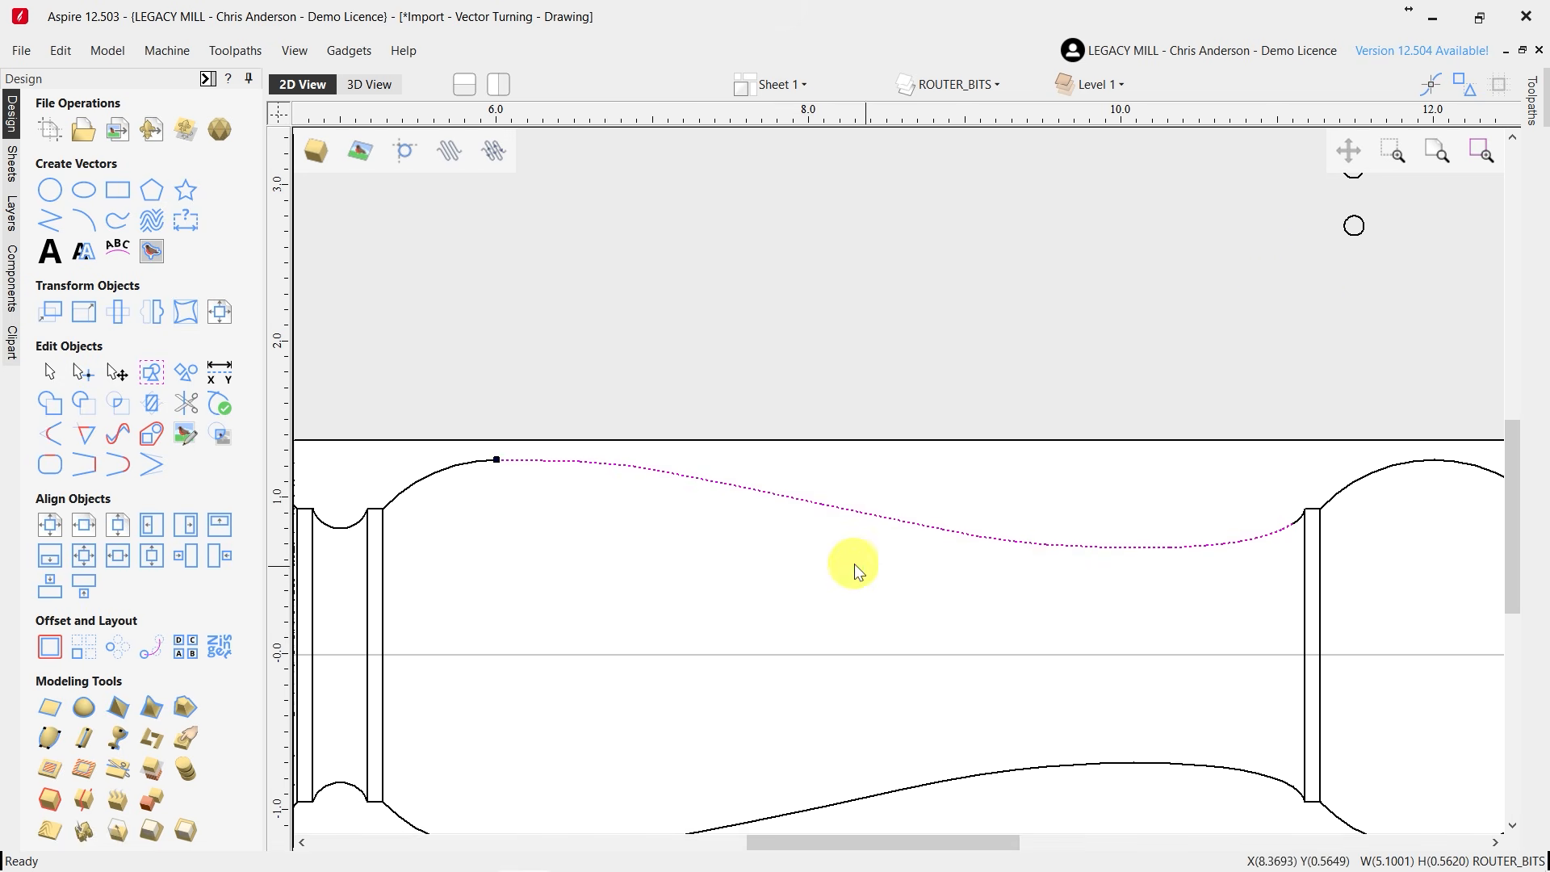
{"action": "left_click", "coordinate": [811, 423]}
{"action": "scroll", "coordinate": [813, 494], "scroll_direction": "down", "scroll_amount": 1}
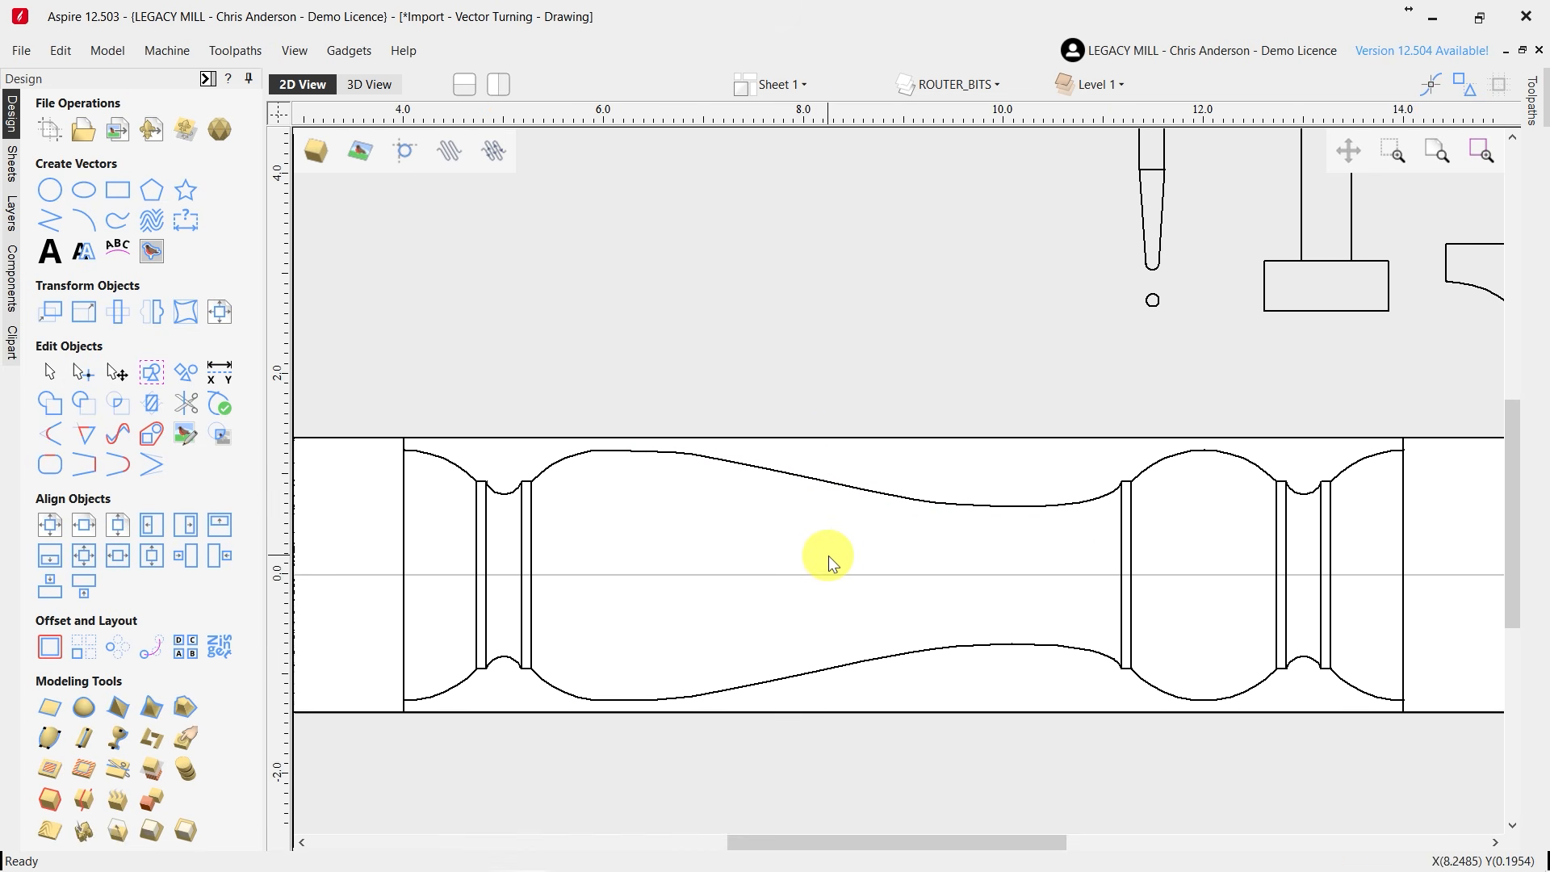
{"action": "left_click", "coordinate": [759, 475]}
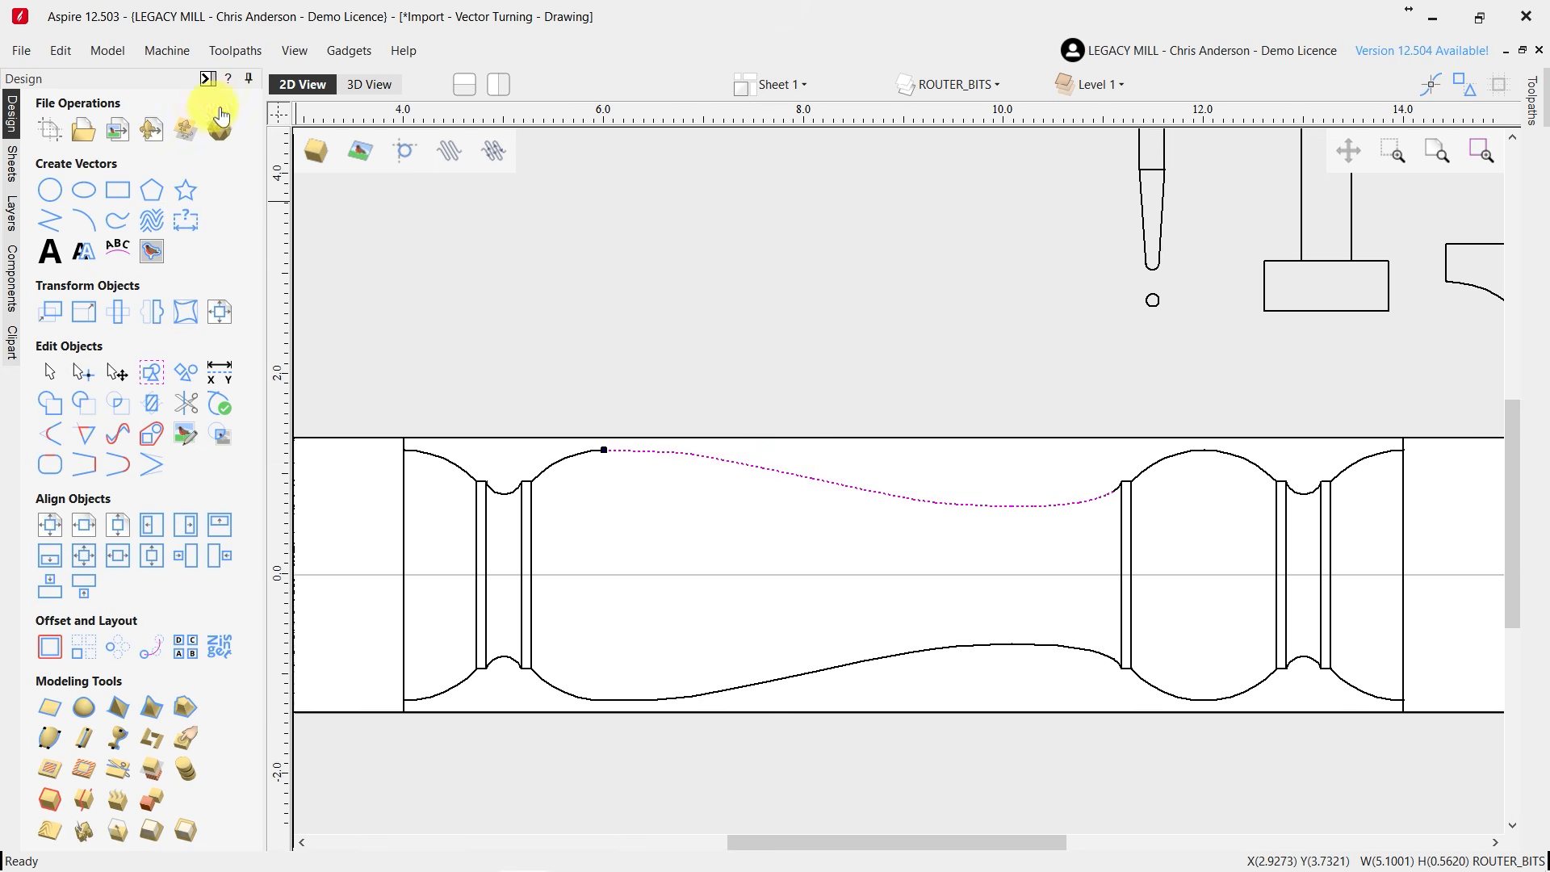
{"action": "left_click", "coordinate": [208, 78]}
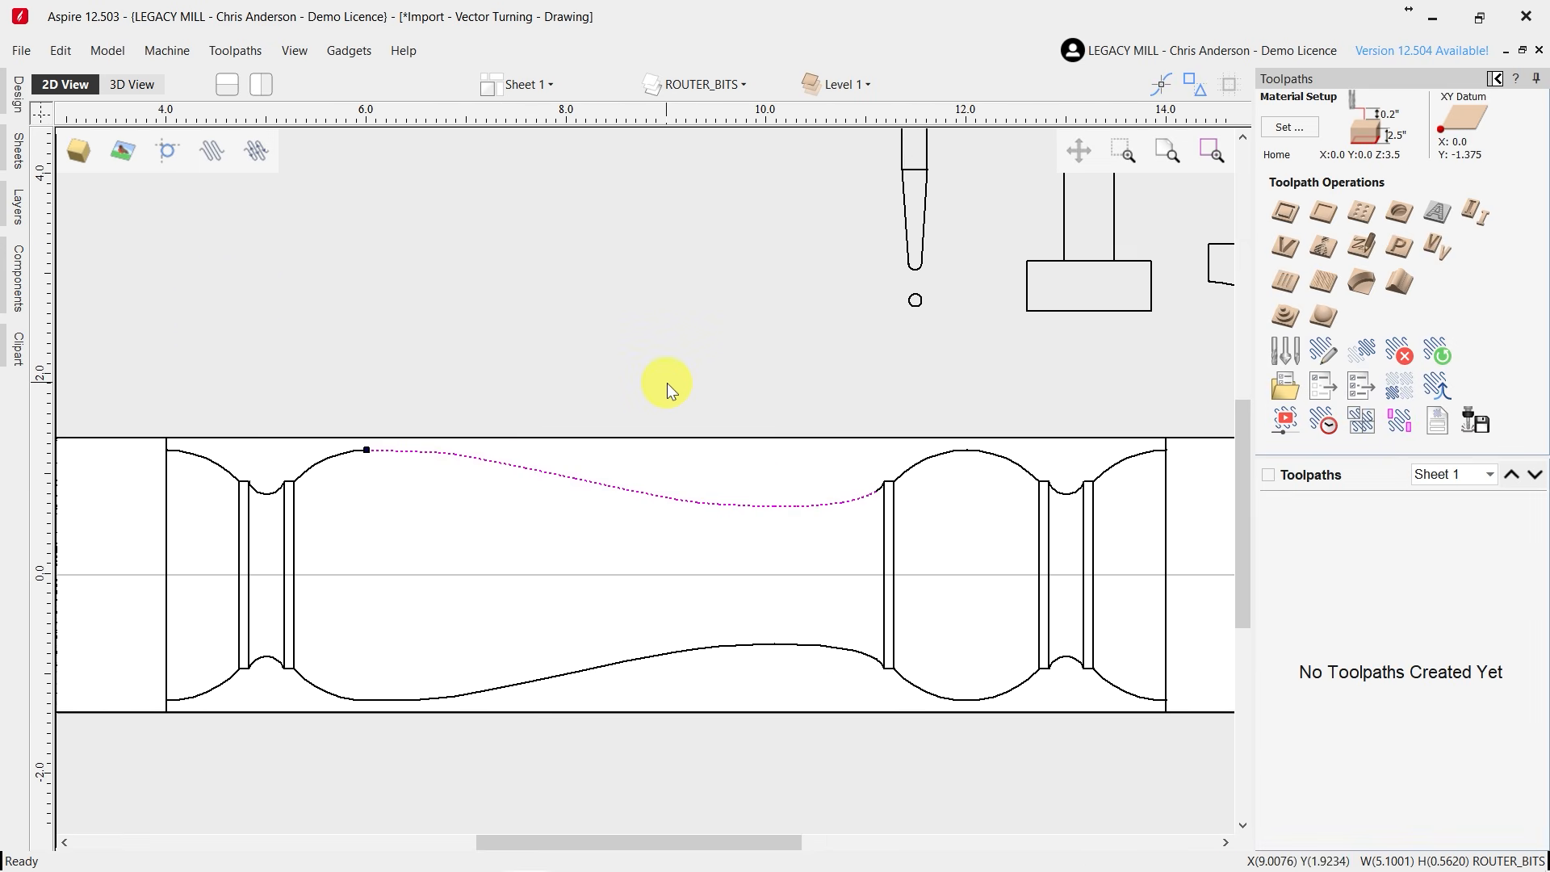
{"action": "left_click", "coordinate": [1287, 215]}
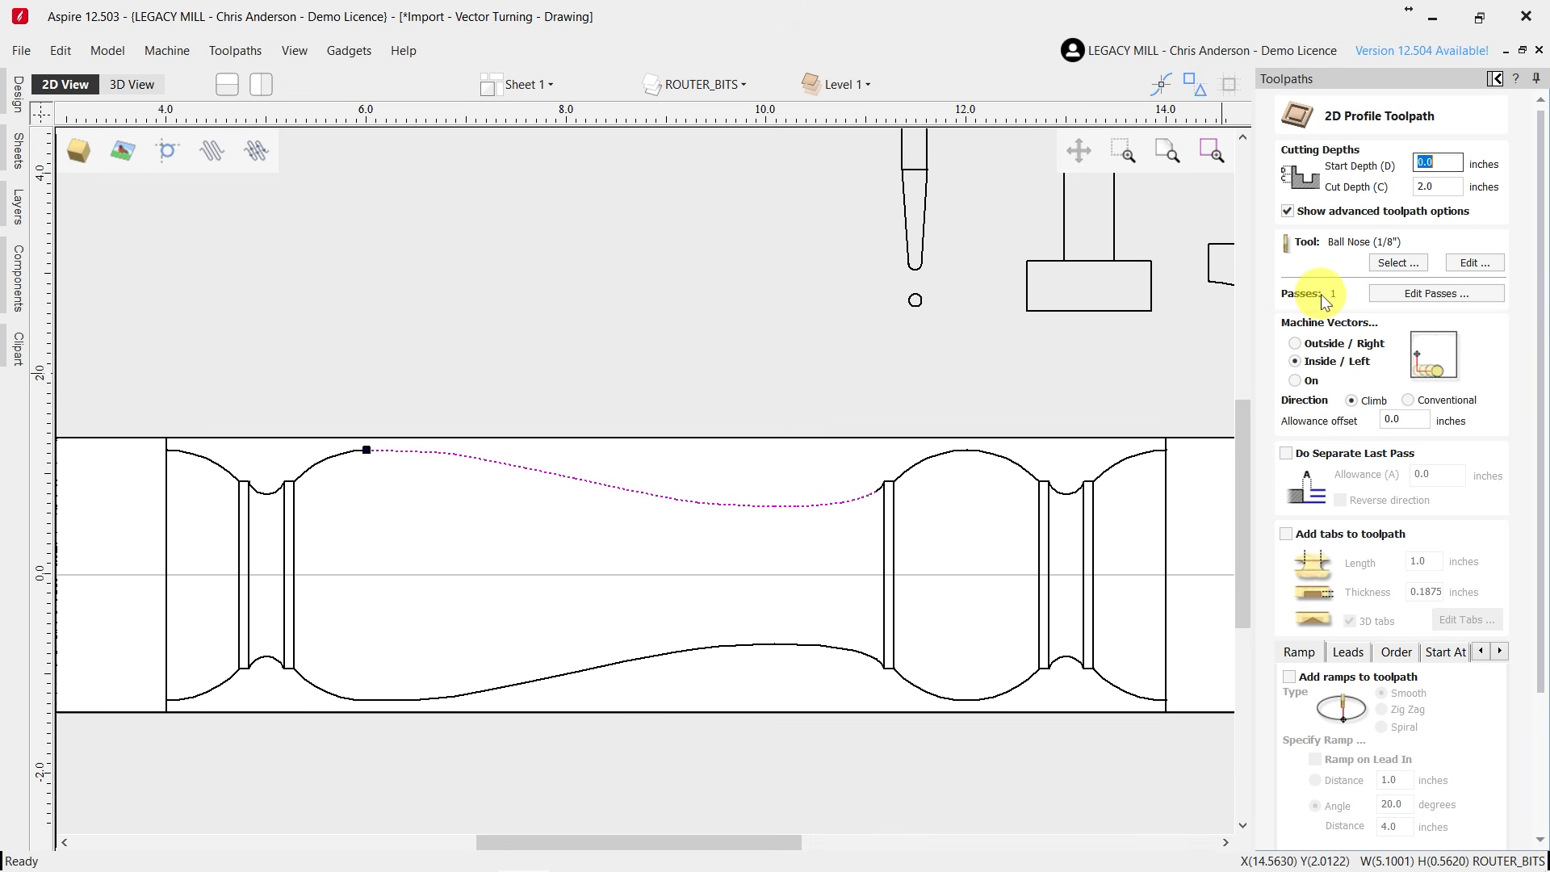
{"action": "key", "text": "Tab"}
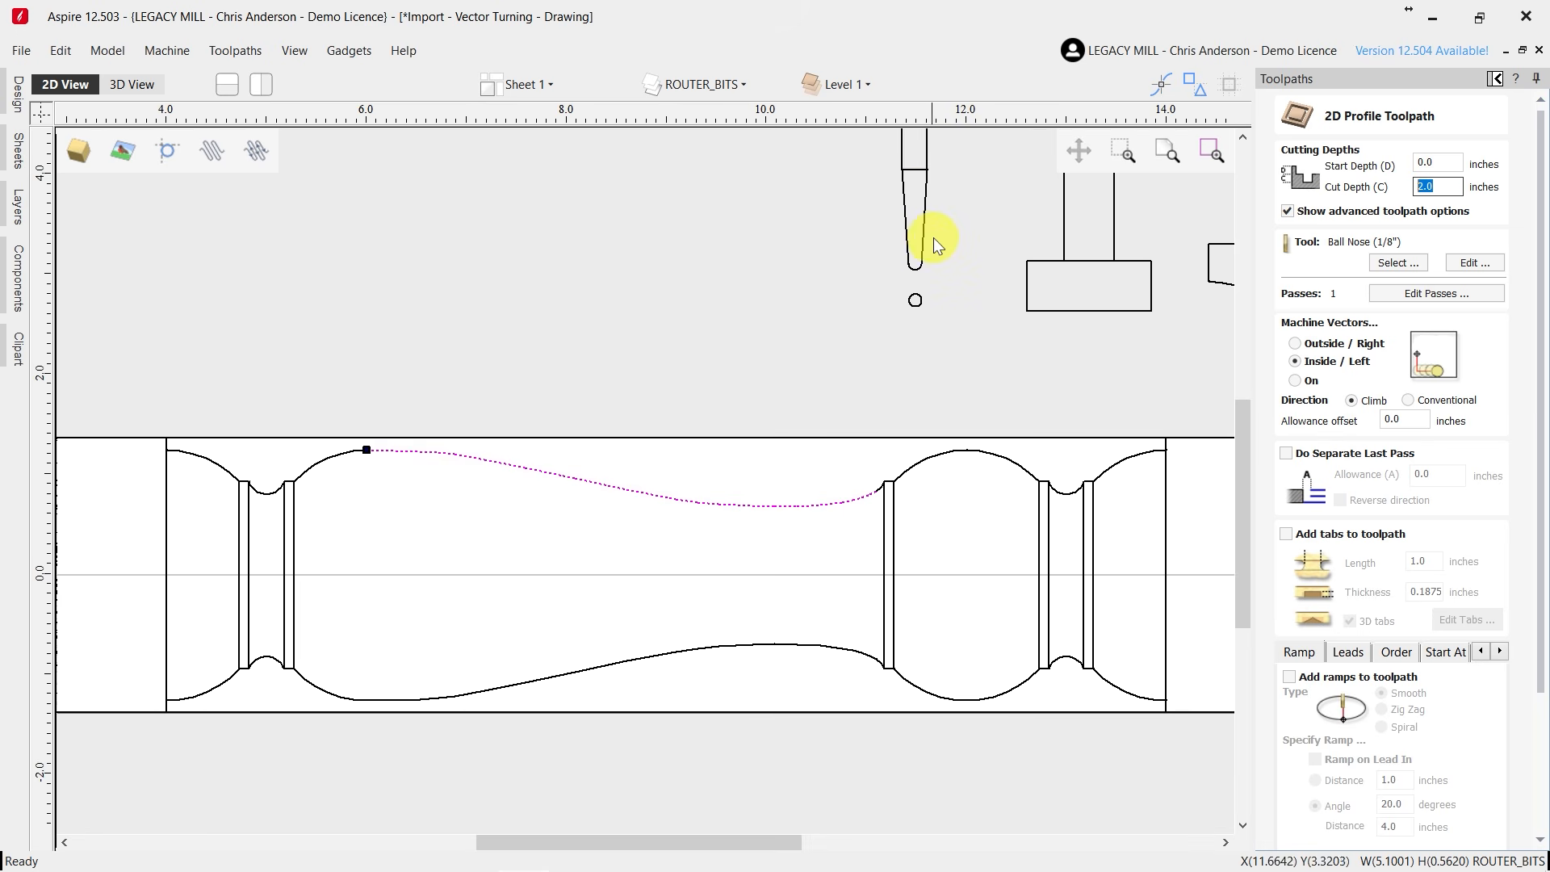
Compare the tapered bit drawing with the spindle profile and the toolpath's cut depth, keeping the upper tapered curve selected.
{"action": "scroll", "coordinate": [935, 172], "scroll_direction": "up", "scroll_amount": 2}
{"action": "scroll", "coordinate": [843, 500], "scroll_direction": "down", "scroll_amount": 2}
{"action": "scroll", "coordinate": [887, 296], "scroll_direction": "up", "scroll_amount": 2}
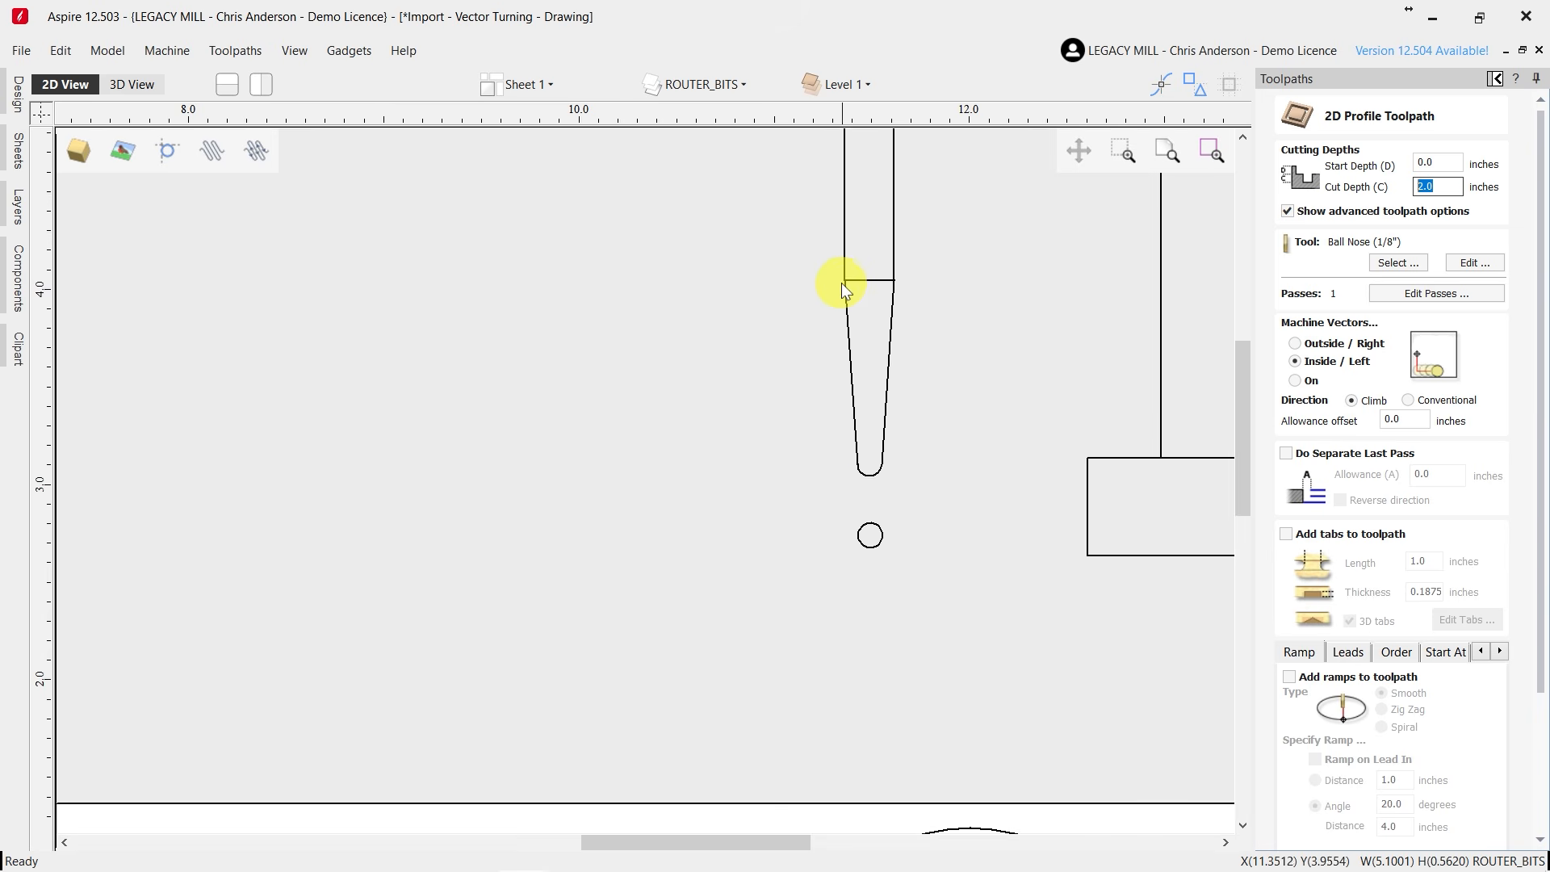
{"action": "left_click_drag", "start_coordinate": [782, 251], "coordinate": [935, 481]}
{"action": "scroll", "coordinate": [947, 396], "scroll_direction": "down", "scroll_amount": 4}
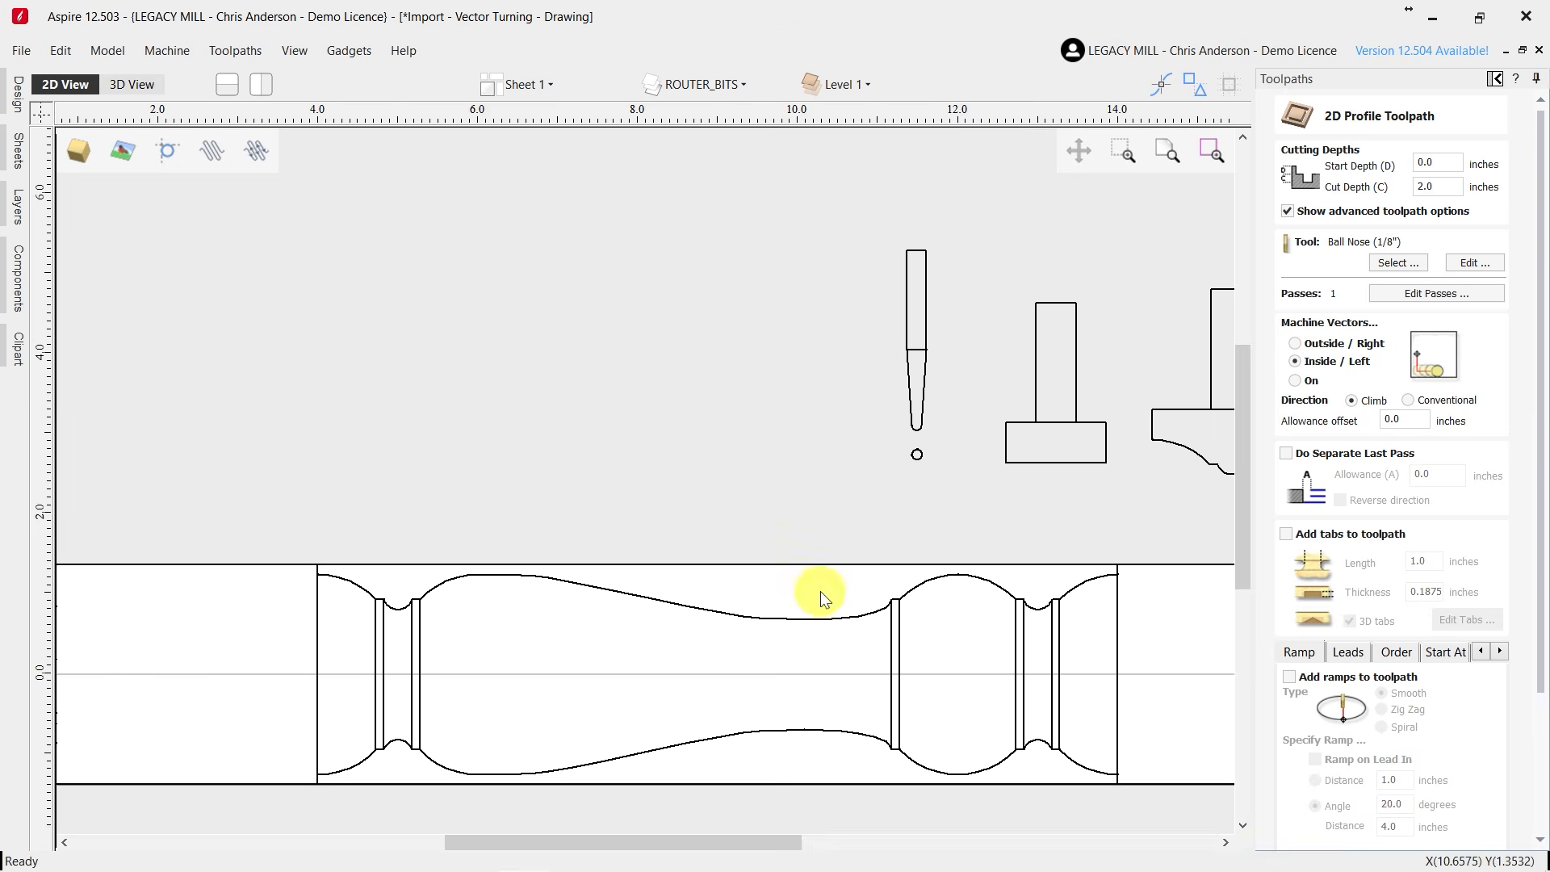
{"action": "scroll", "coordinate": [820, 583], "scroll_direction": "up", "scroll_amount": 1}
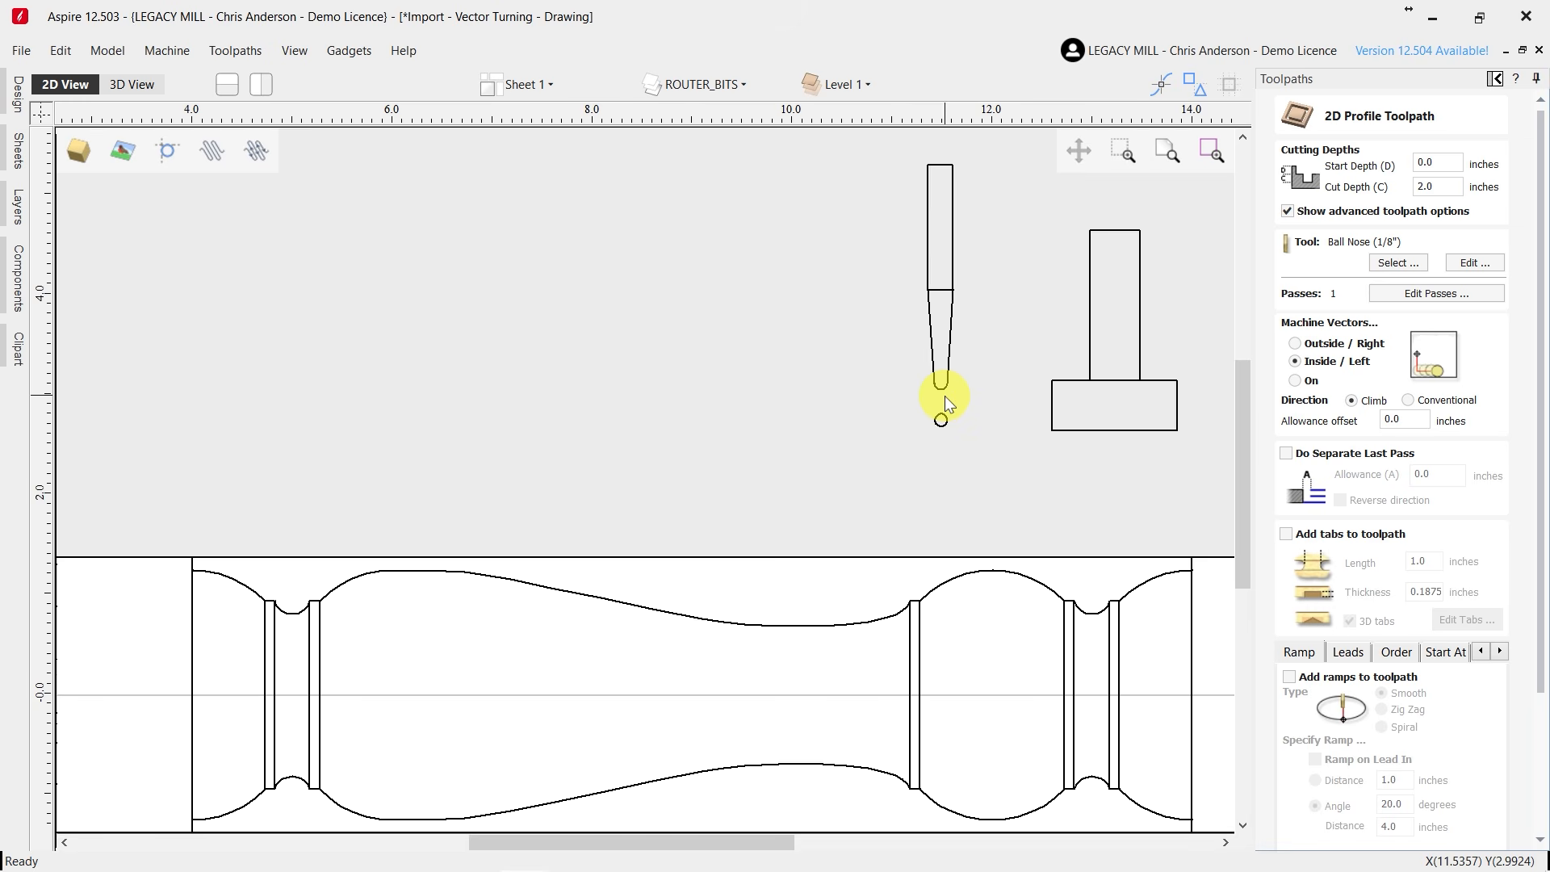
{"action": "left_click", "coordinate": [579, 598]}
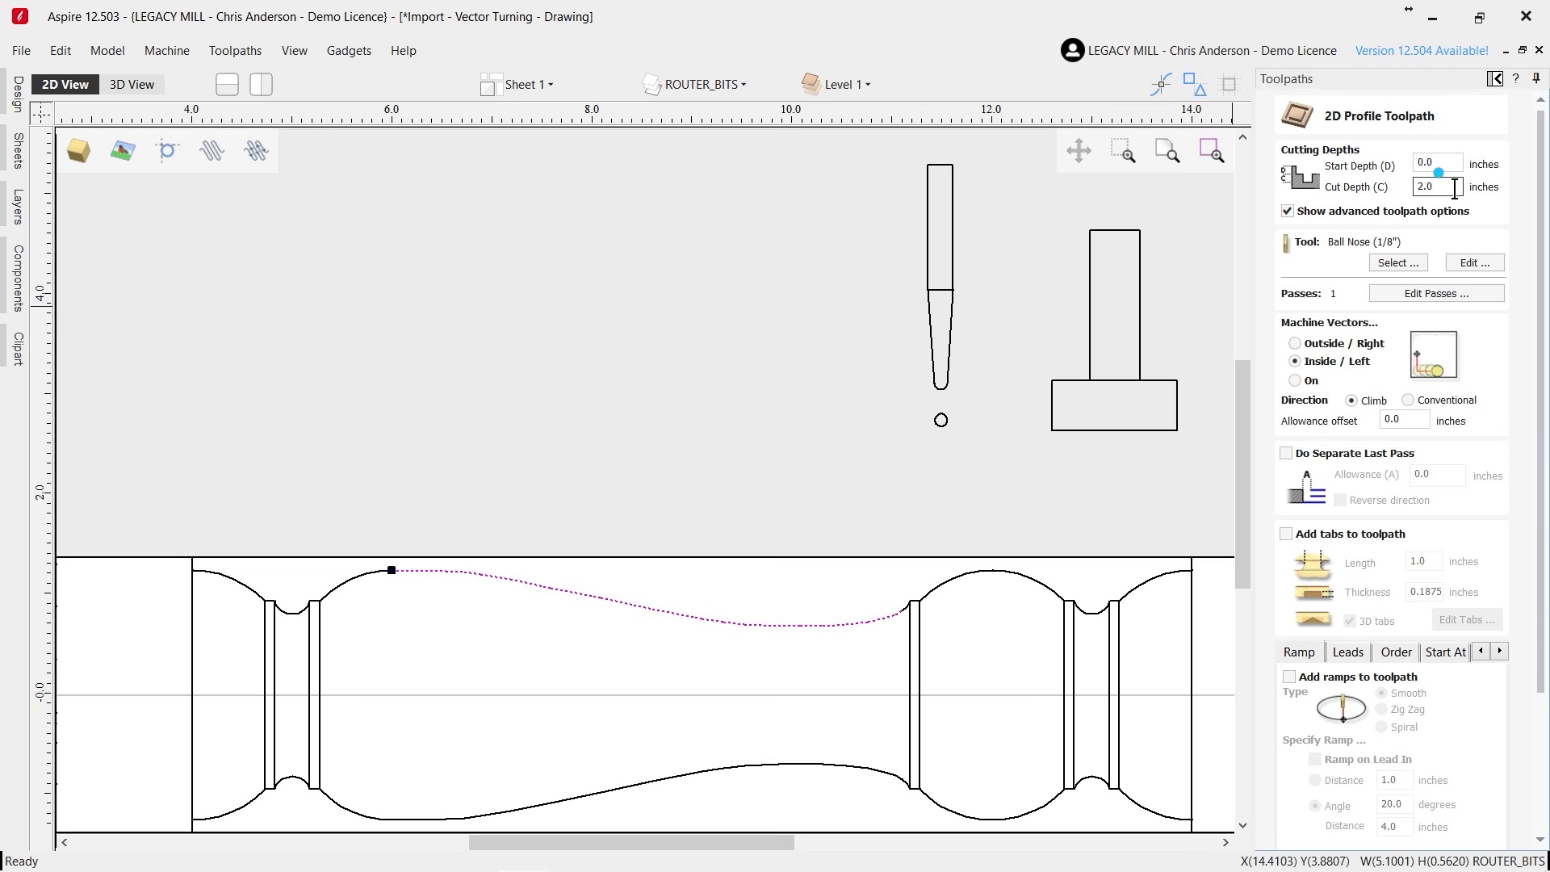
{"action": "left_click_drag", "start_coordinate": [1450, 188], "coordinate": [1397, 198]}
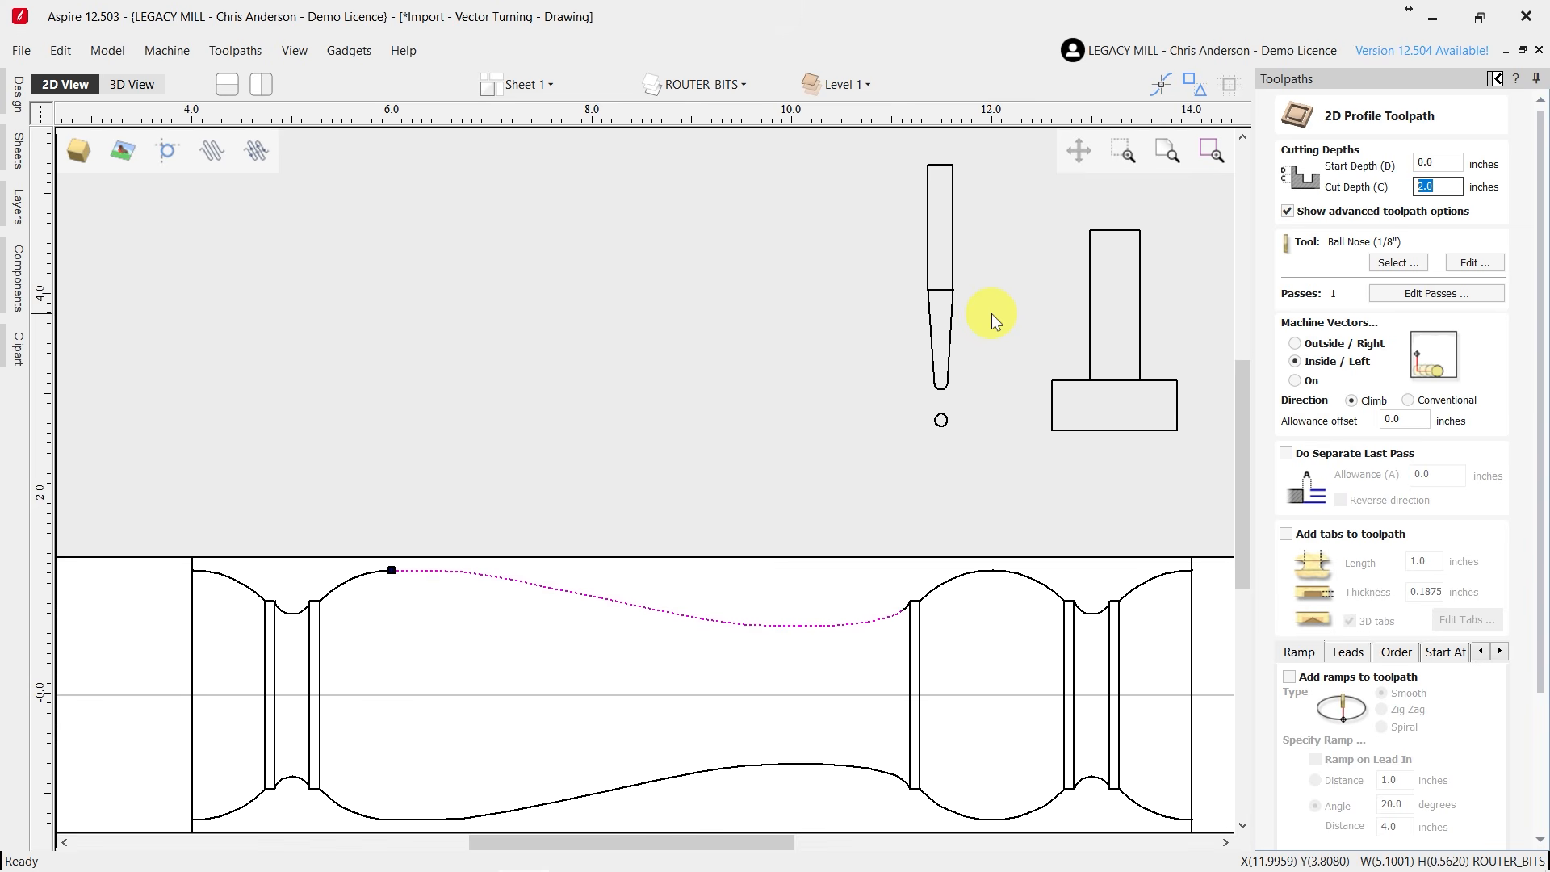
{"action": "scroll", "coordinate": [496, 362], "scroll_direction": "down", "scroll_amount": 2}
{"action": "scroll", "coordinate": [647, 501], "scroll_direction": "up", "scroll_amount": 1}
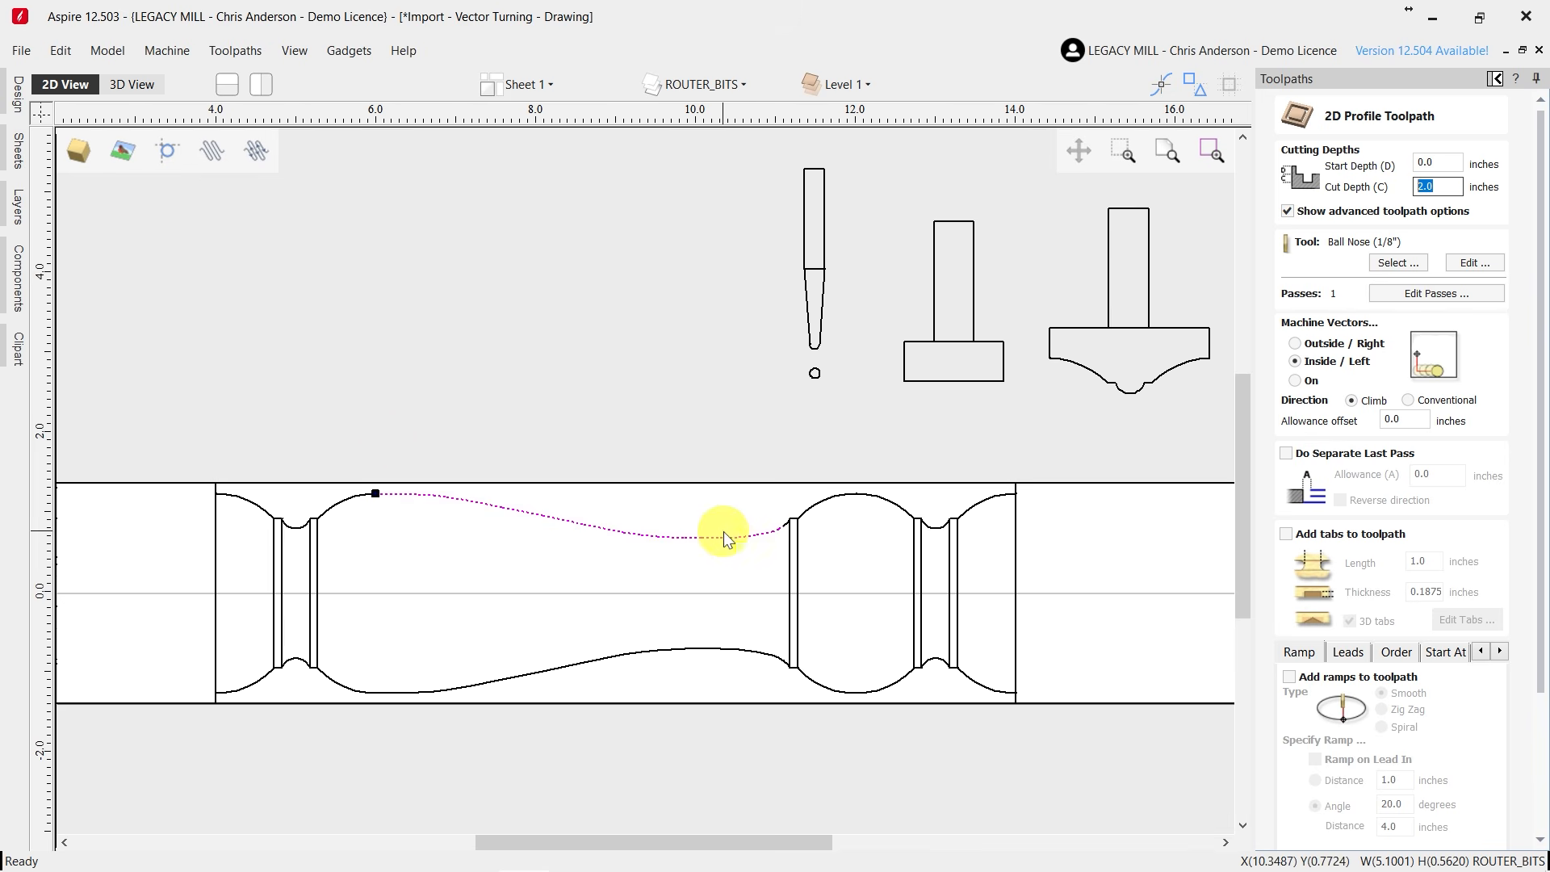
Move the 0.125-inch circle from beneath the tapered bit to rest on the upper tapered curve's outer side.
{"action": "scroll", "coordinate": [596, 544], "scroll_direction": "up", "scroll_amount": 2}
{"action": "left_click", "coordinate": [959, 296]}
{"action": "left_click", "coordinate": [955, 283]}
{"action": "left_click_drag", "start_coordinate": [956, 278], "coordinate": [937, 557]}
{"action": "scroll", "coordinate": [275, 469], "scroll_direction": "up", "scroll_amount": 2}
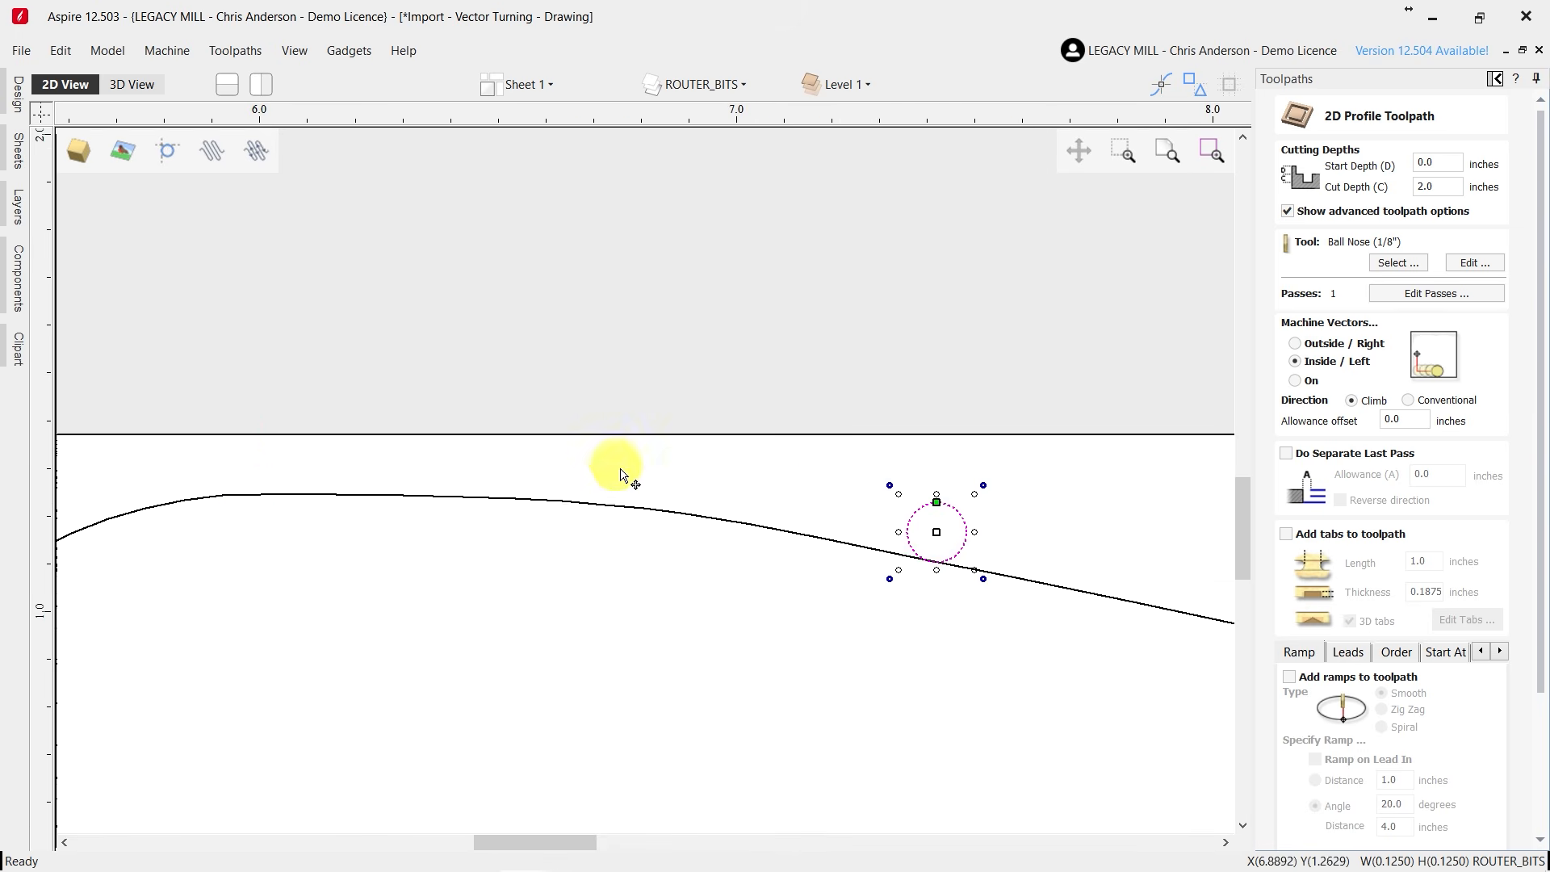
Try the circle at the tapered curve's end beside the narrow fillet, and move it back above the stock.
{"action": "scroll", "coordinate": [599, 501], "scroll_direction": "down", "scroll_amount": 3}
{"action": "left_click", "coordinate": [804, 499]}
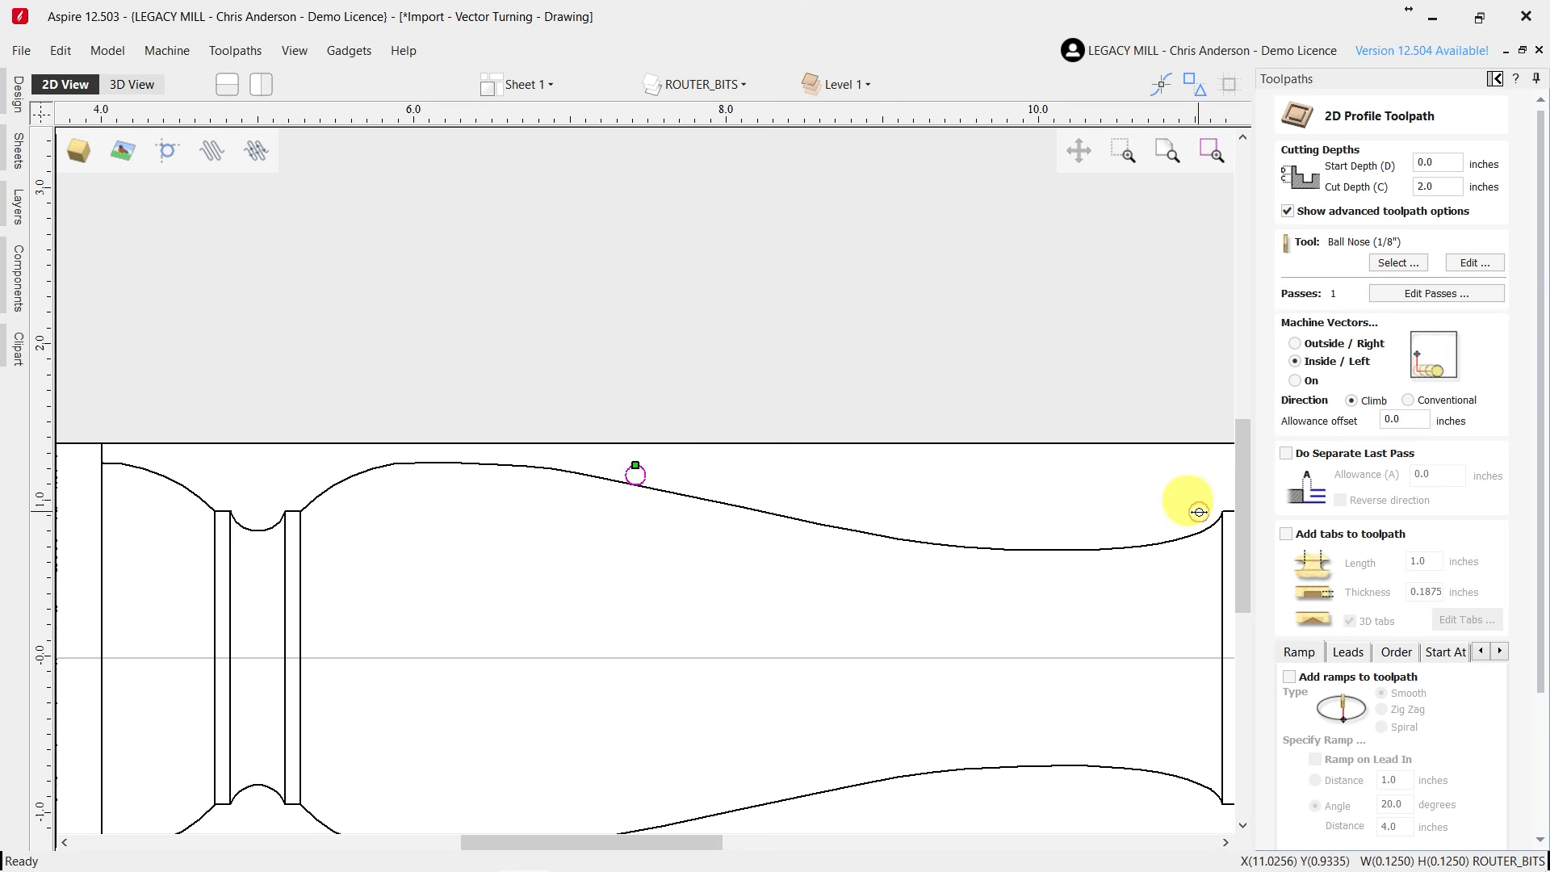
{"action": "left_click", "coordinate": [1216, 518]}
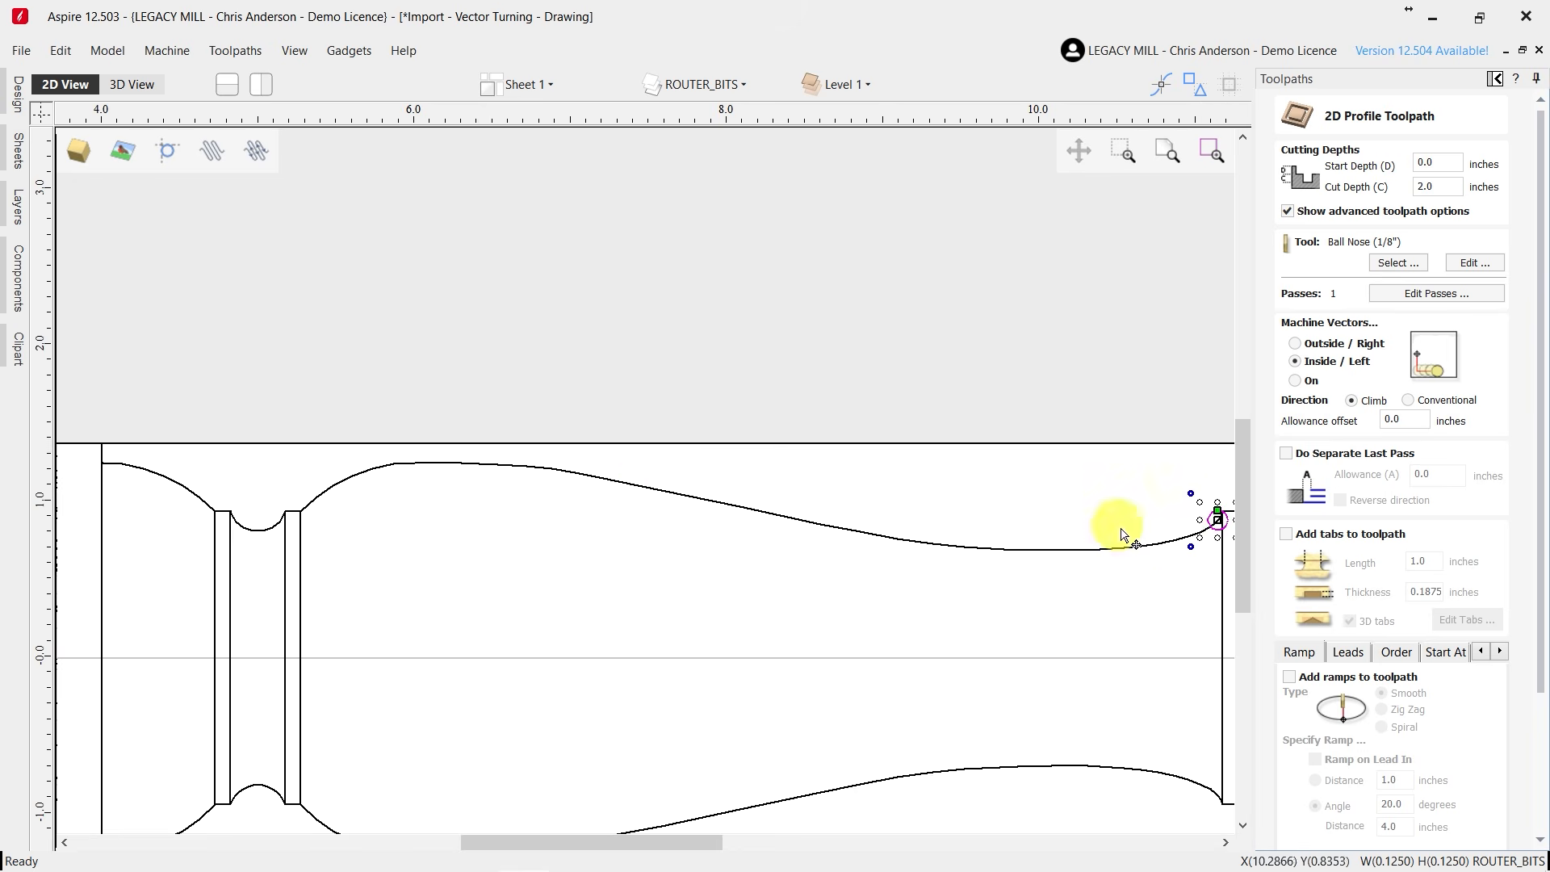
{"action": "left_click_drag", "start_coordinate": [1216, 518], "coordinate": [1217, 289]}
Select the tapered bit drawing to examine its tip, and clear the selection.
{"action": "scroll", "coordinate": [748, 352], "scroll_direction": "down", "scroll_amount": 4}
{"action": "scroll", "coordinate": [939, 292], "scroll_direction": "up", "scroll_amount": 1}
{"action": "left_click", "coordinate": [967, 279]}
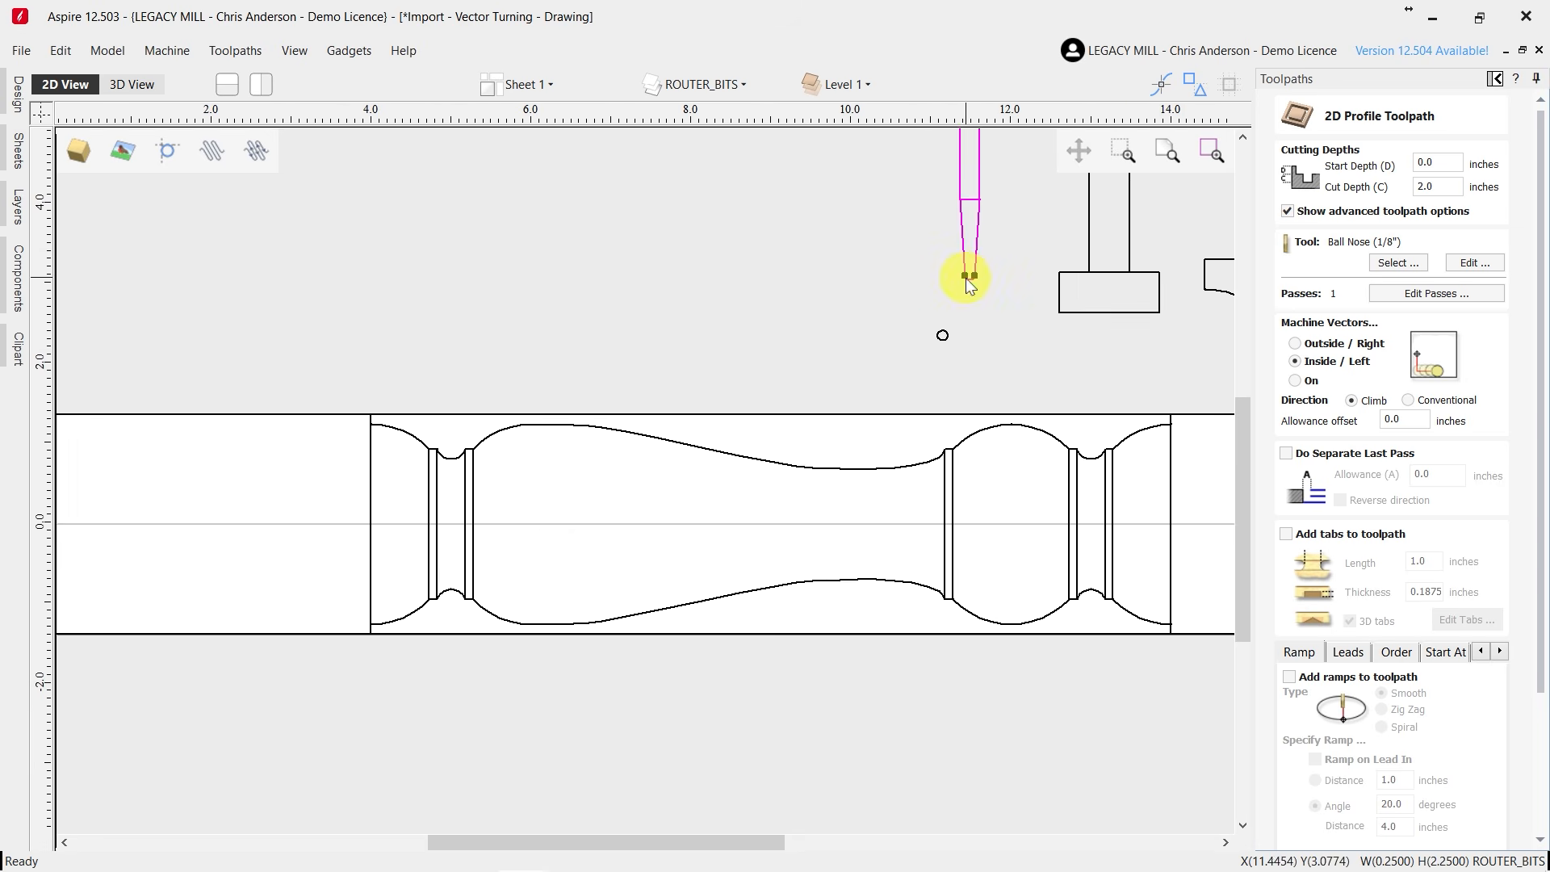
{"action": "left_click_drag", "start_coordinate": [920, 288], "coordinate": [966, 274]}
{"action": "left_click", "coordinate": [863, 313]}
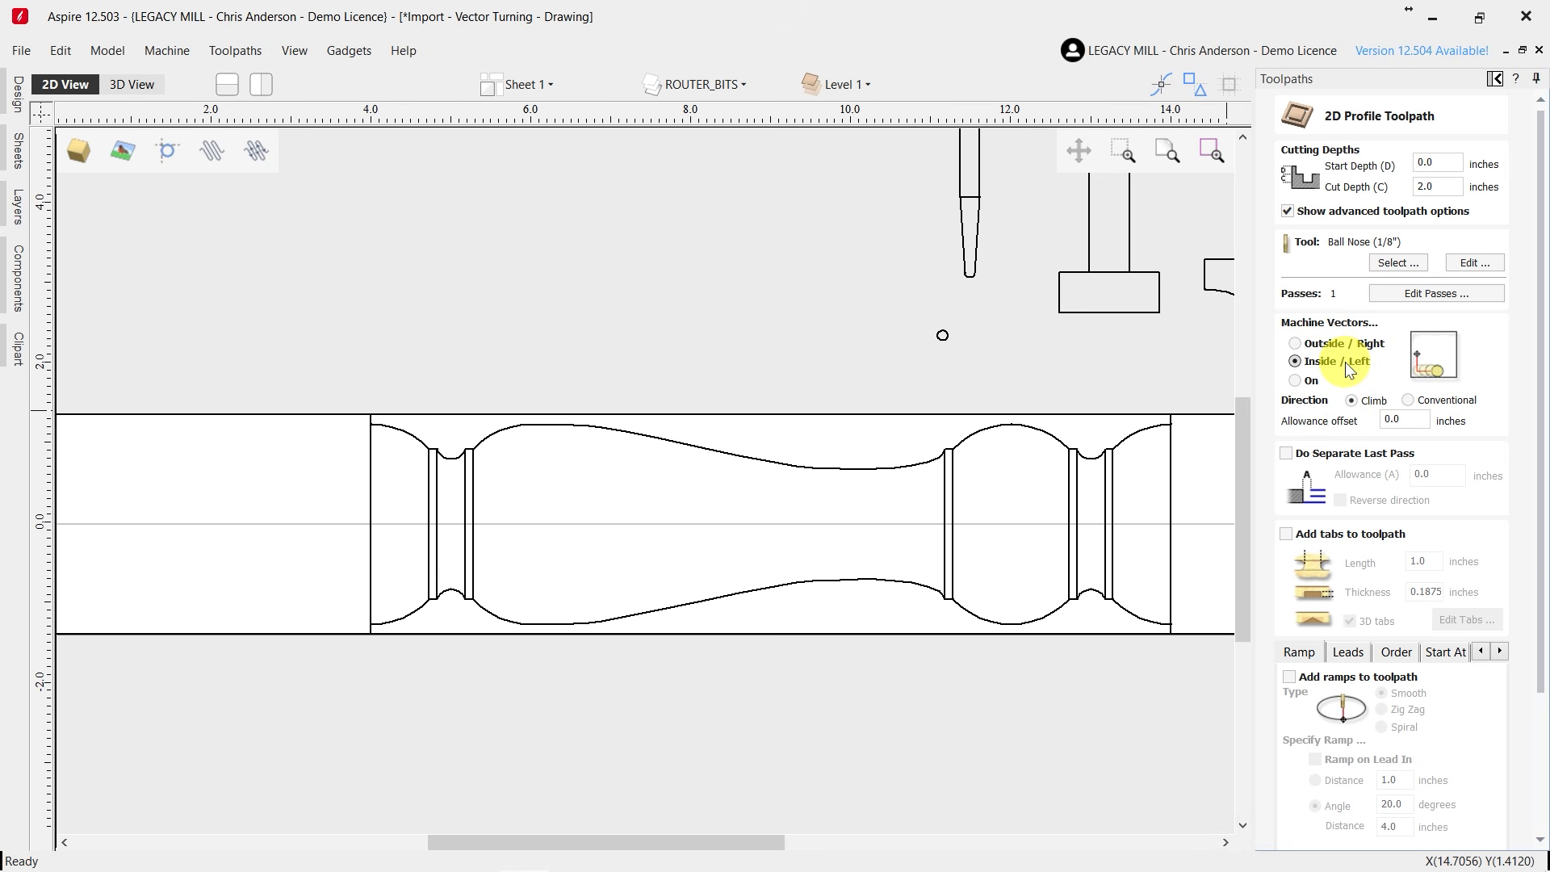
Select the upper tapered curve for the profile toolpath, checking its start point and comparing it with the lower curve.
{"action": "left_click", "coordinate": [679, 443]}
{"action": "scroll", "coordinate": [621, 448], "scroll_direction": "up", "scroll_amount": 1}
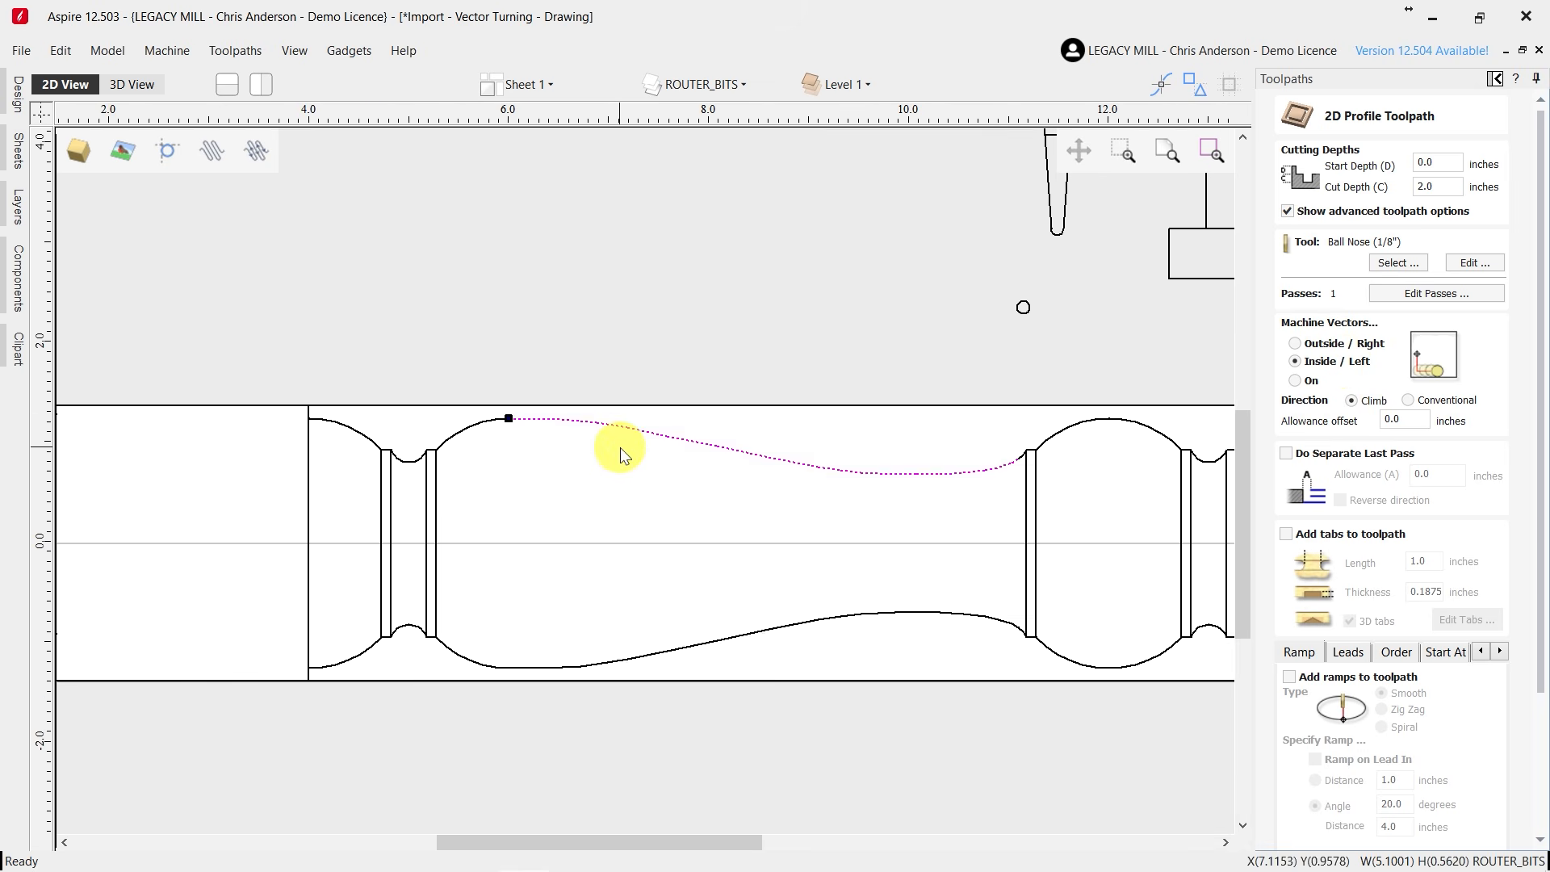
{"action": "scroll", "coordinate": [660, 455], "scroll_direction": "up", "scroll_amount": 1}
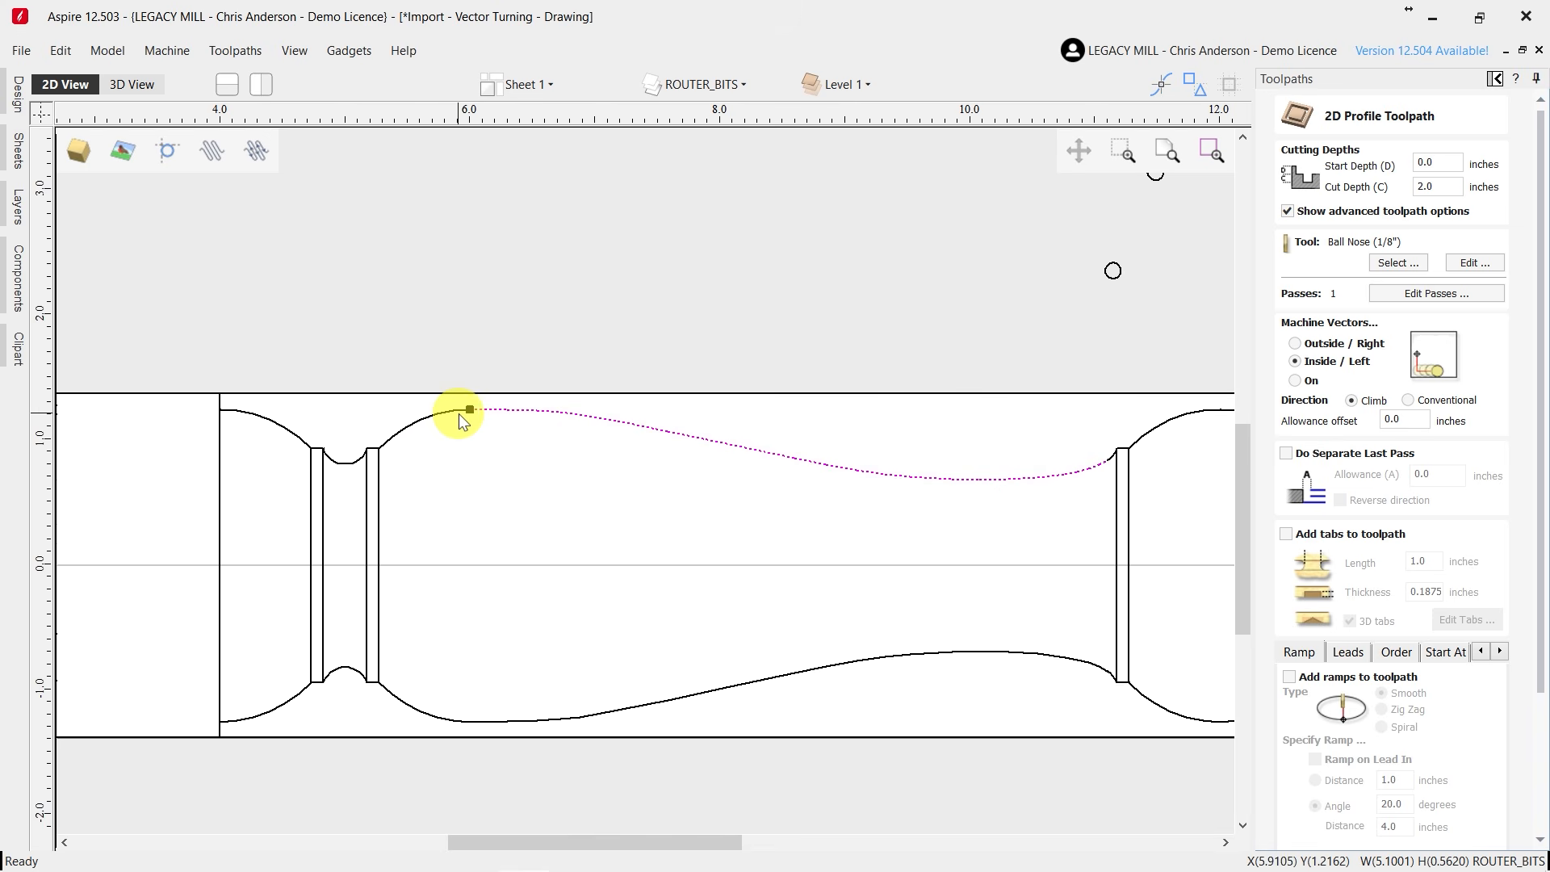
{"action": "left_click", "coordinate": [801, 676]}
{"action": "left_click", "coordinate": [776, 452]}
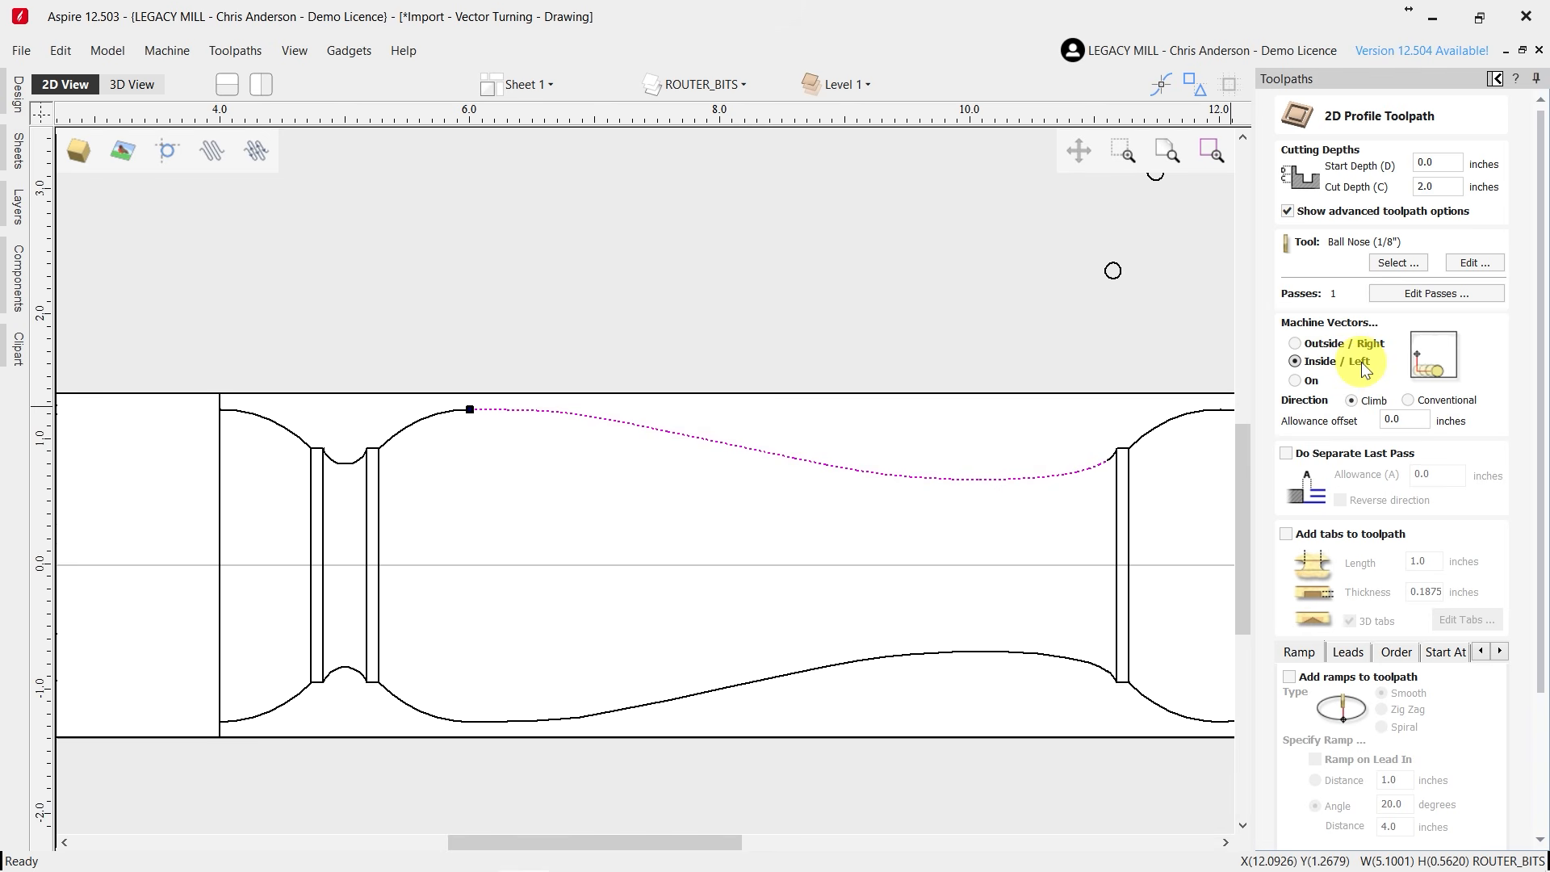
Review the profile toolpath's cut depth and the settings of the Ball Nose (1/8") tool.
{"action": "double_click", "coordinate": [1439, 187]}
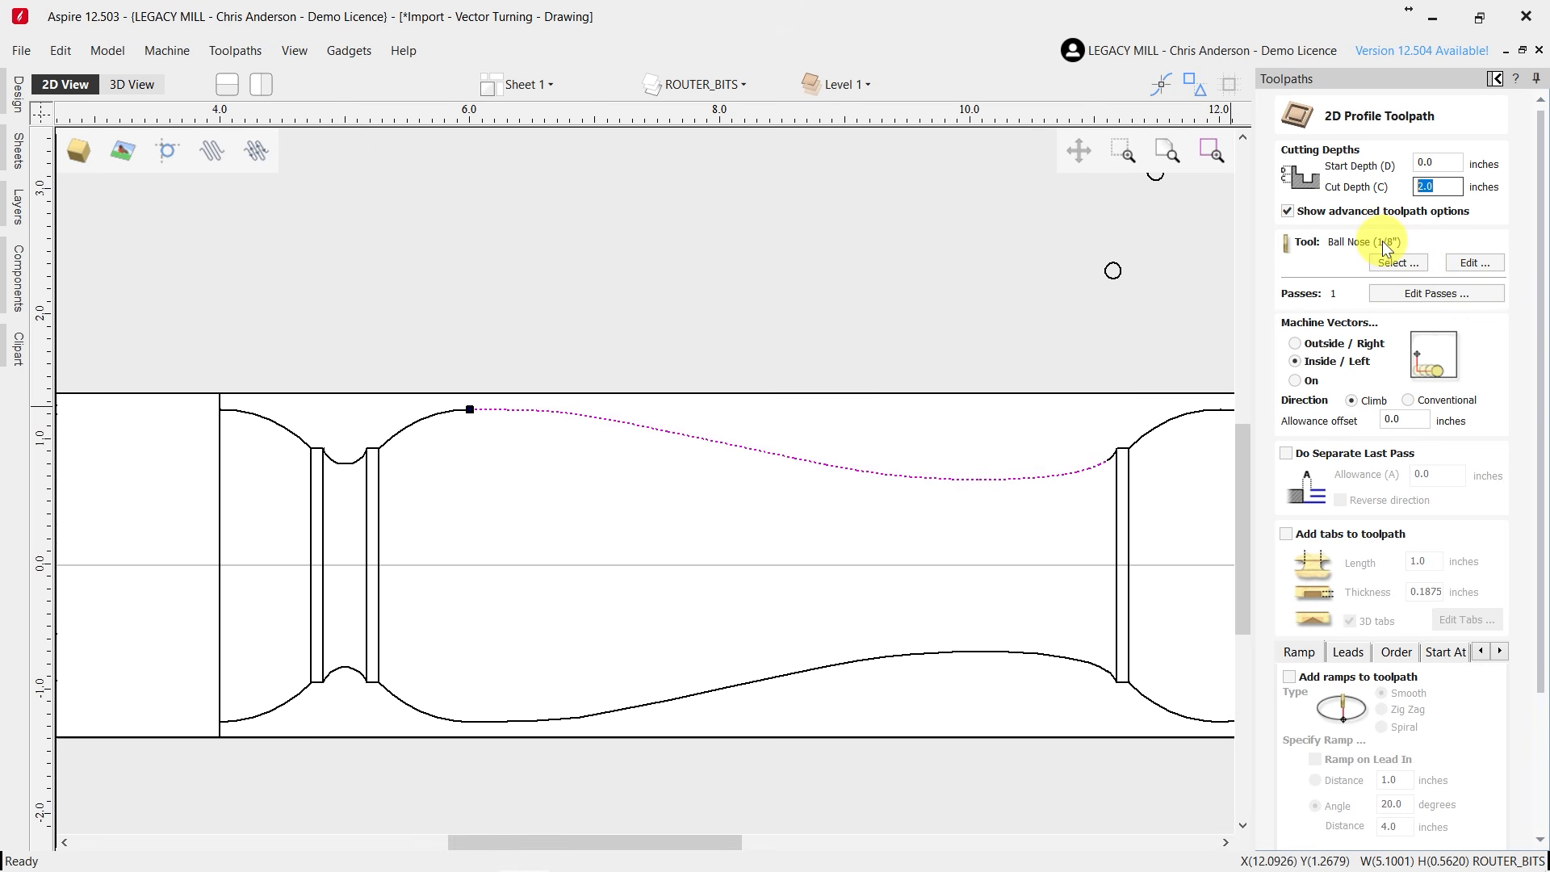
{"action": "scroll", "coordinate": [704, 508], "scroll_direction": "down", "scroll_amount": 3}
{"action": "scroll", "coordinate": [899, 374], "scroll_direction": "up", "scroll_amount": 3}
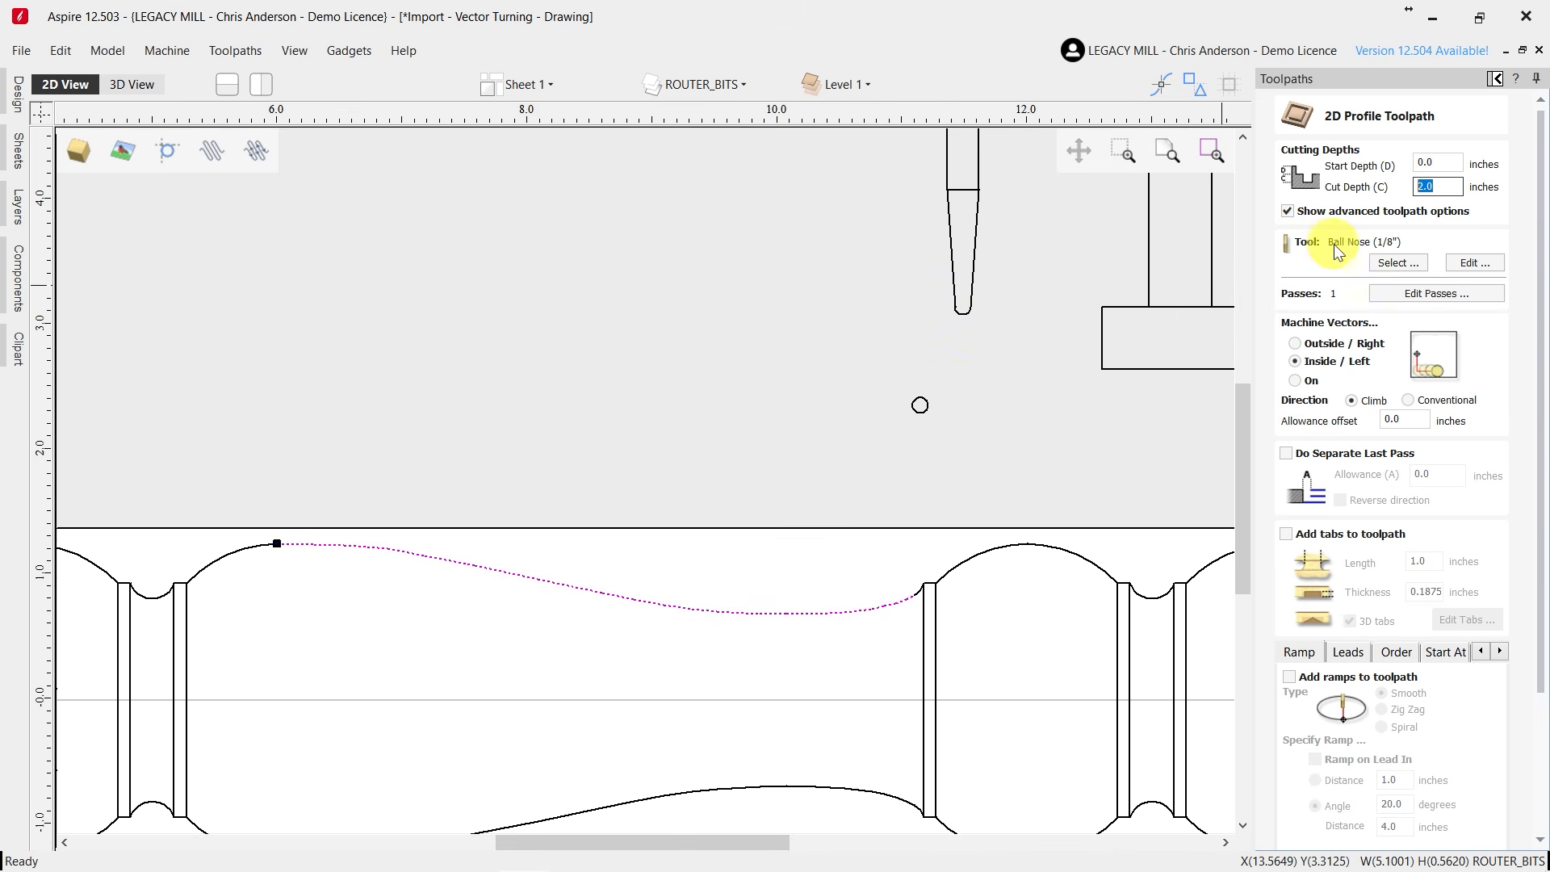
{"action": "left_click", "coordinate": [1473, 263]}
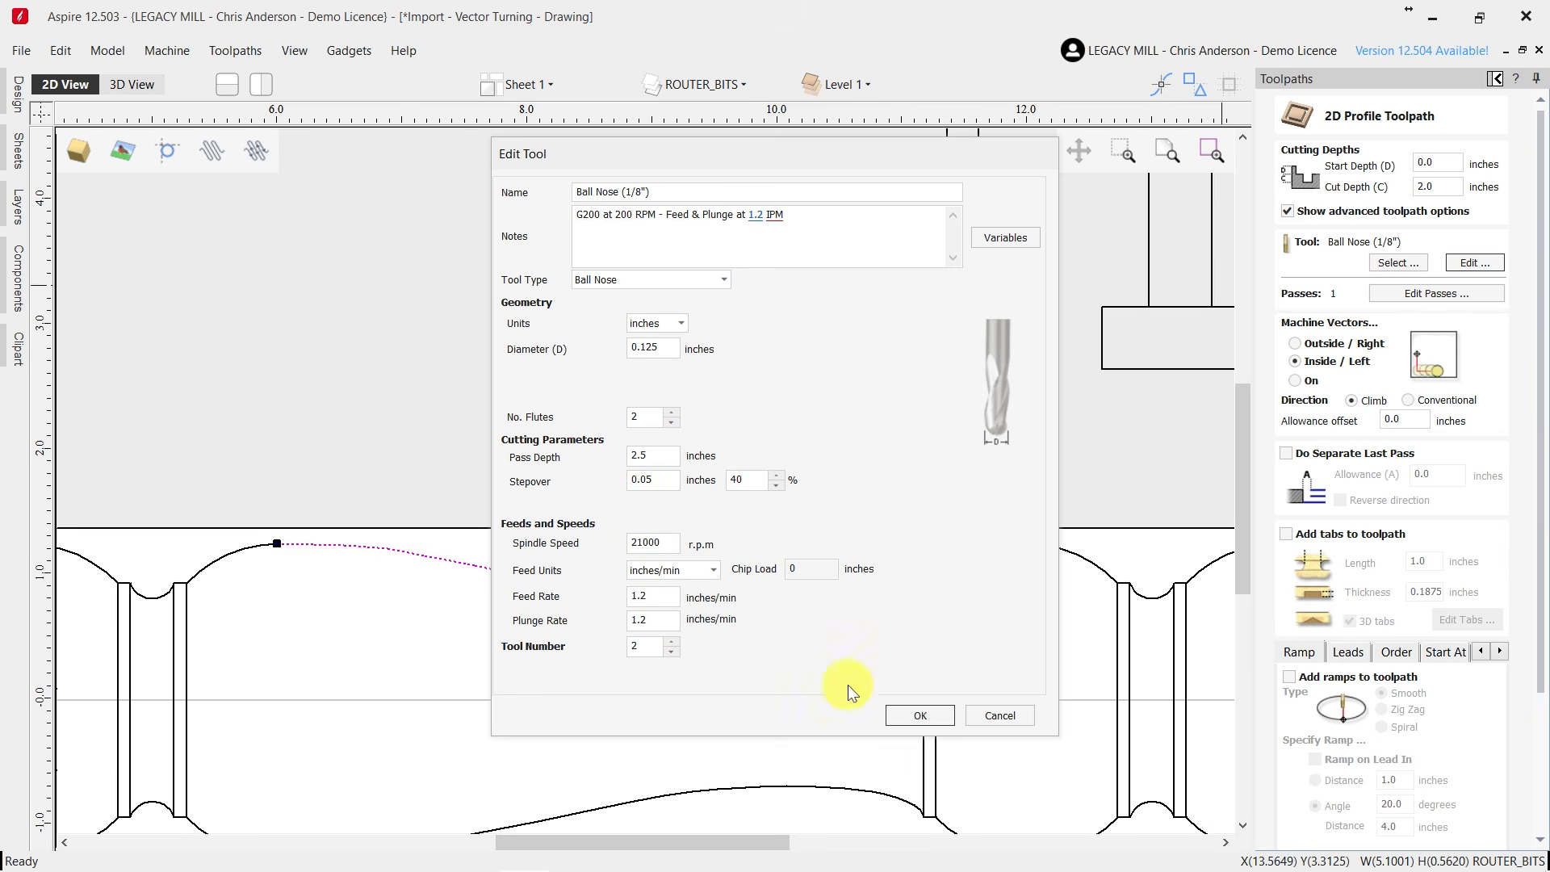
{"action": "left_click", "coordinate": [918, 715]}
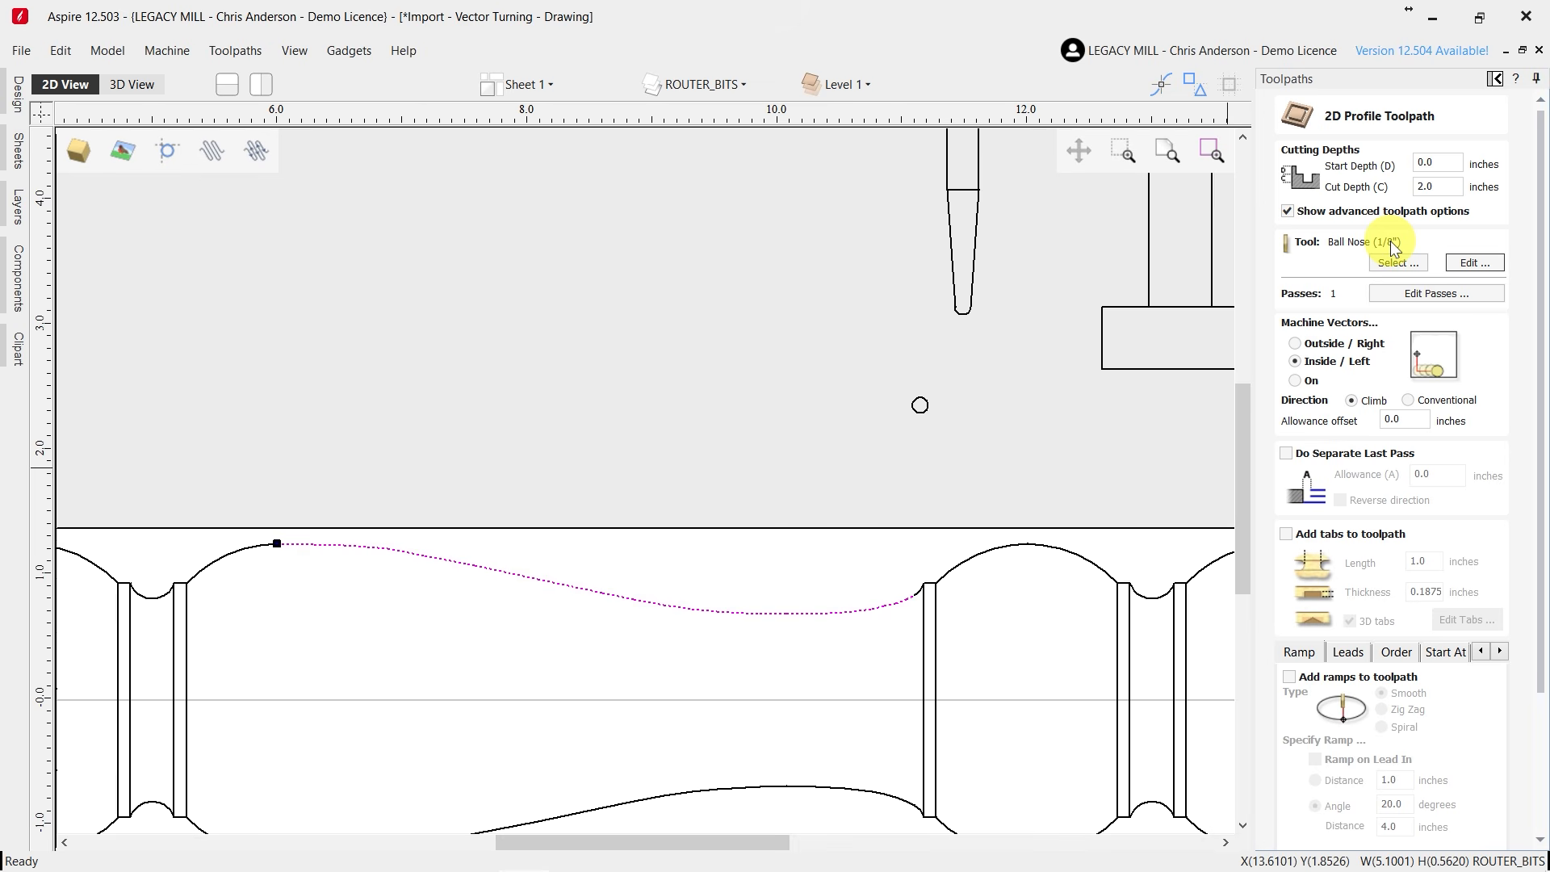
{"action": "left_click_drag", "start_coordinate": [1443, 188], "coordinate": [1406, 189]}
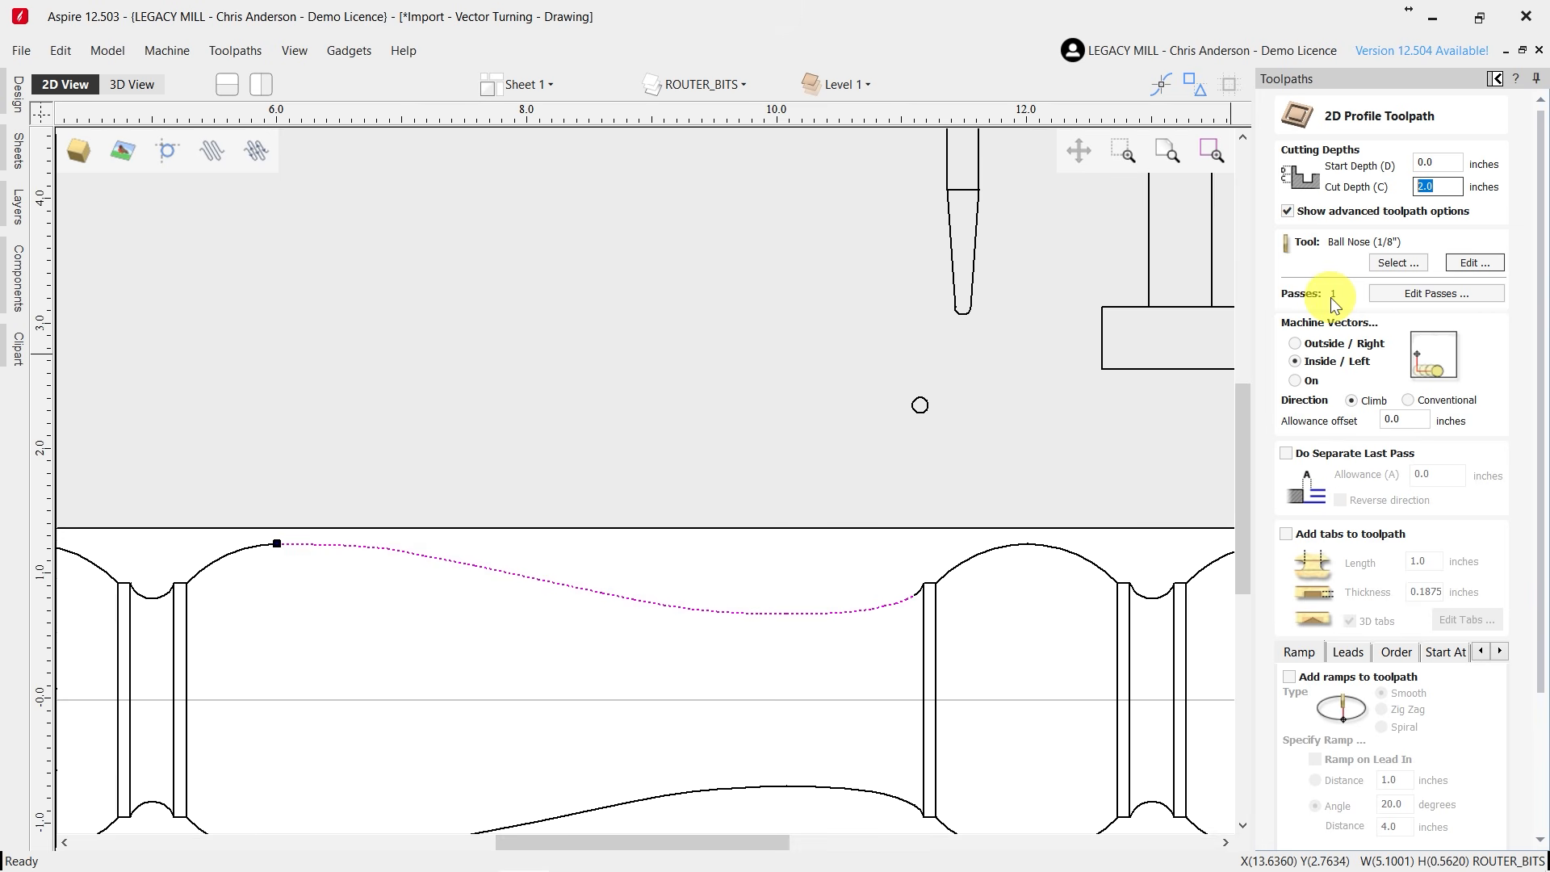
Name the profile toolpath "Import Contour" and calculate it along the upper tapered curve.
{"action": "scroll", "coordinate": [1464, 630], "scroll_direction": "down", "scroll_amount": 5}
{"action": "left_click_drag", "start_coordinate": [1371, 803], "coordinate": [1280, 800]}
{"action": "type", "text": "Import Contour"}
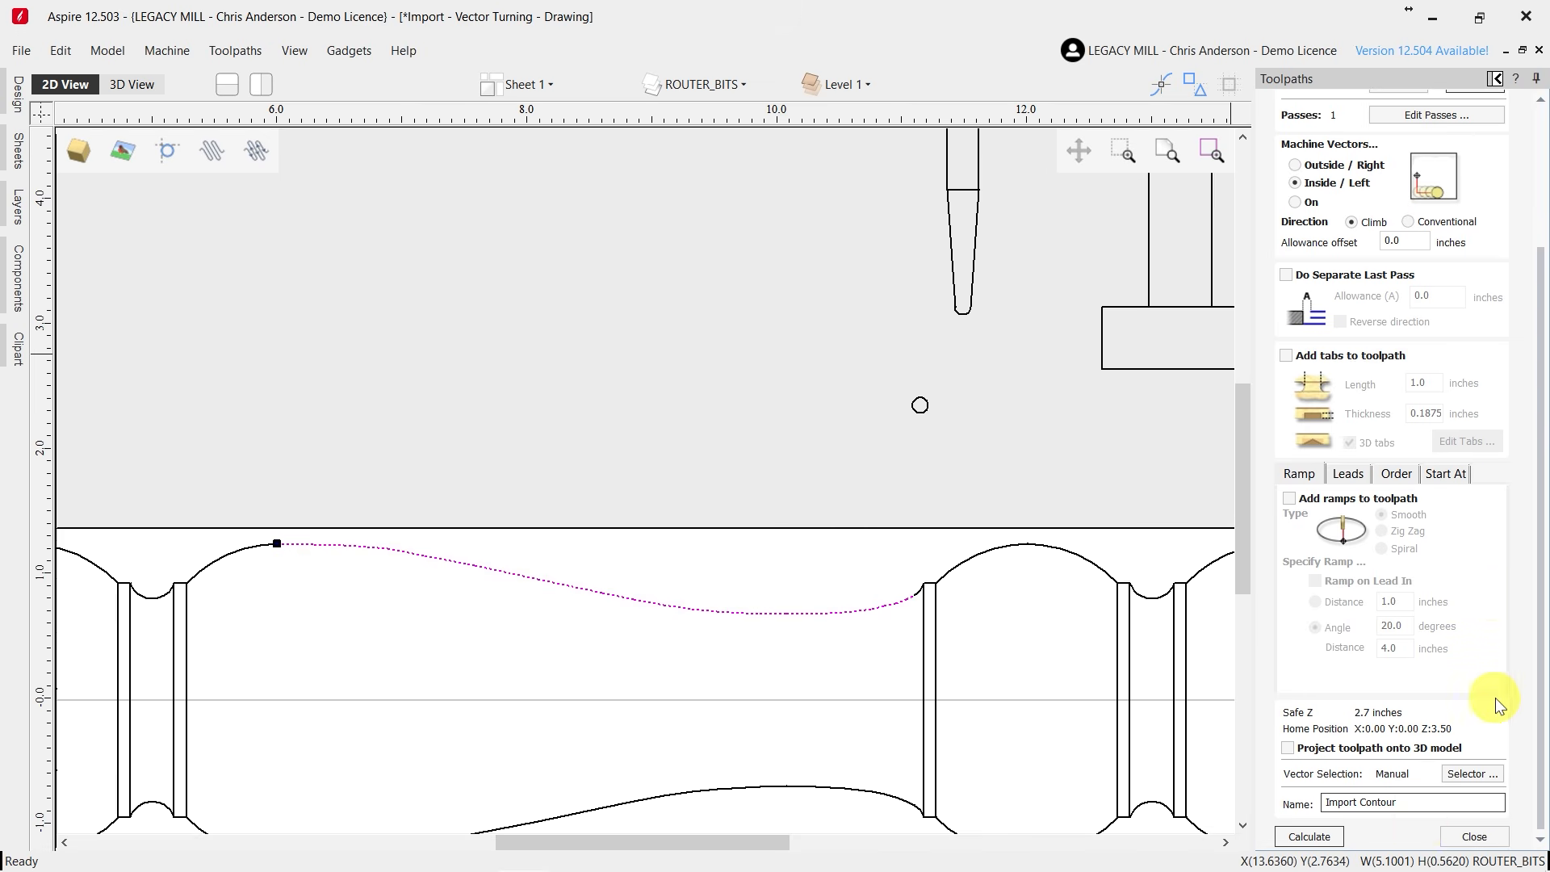
{"action": "left_click", "coordinate": [1308, 837]}
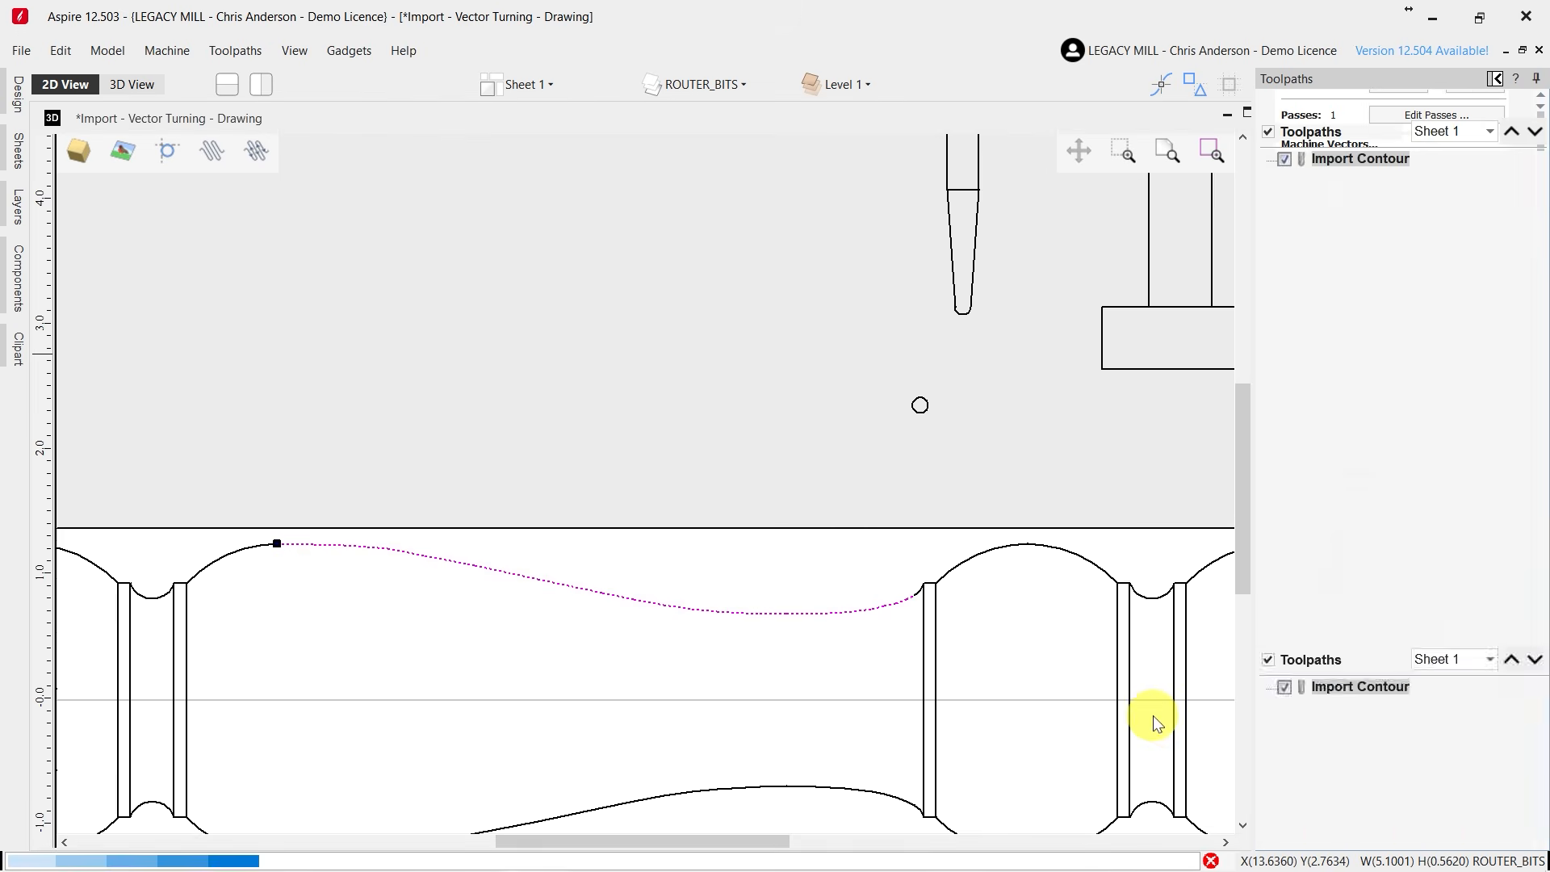
Inspect the calculated toolpath on the stock in 3D, and return to the 2D drawing.
{"action": "scroll", "coordinate": [343, 464], "scroll_direction": "up", "scroll_amount": 2}
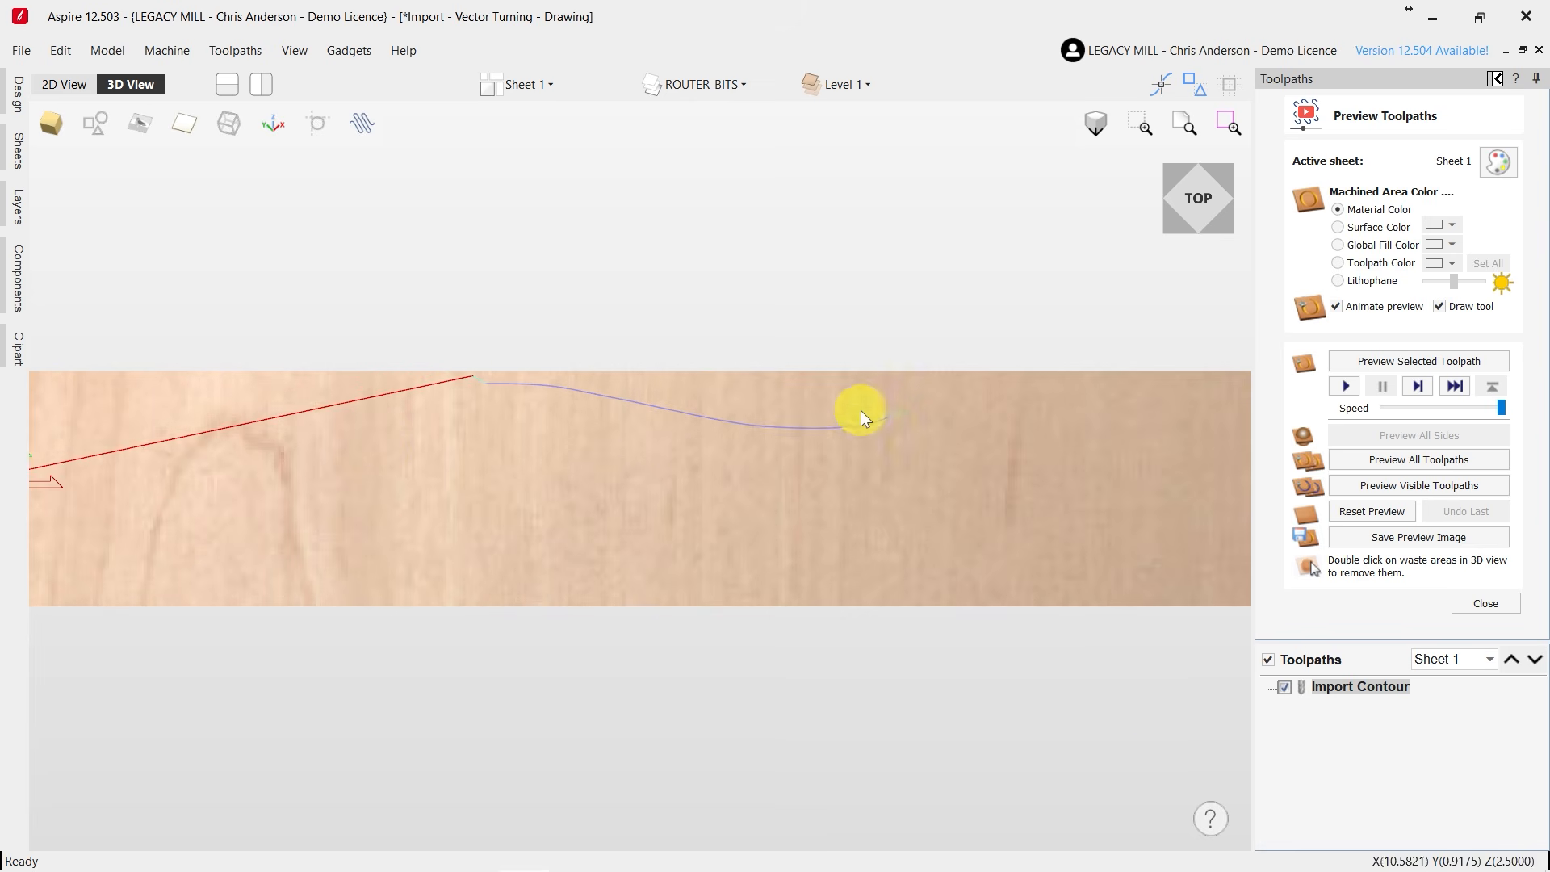
{"action": "left_click_drag", "start_coordinate": [561, 488], "coordinate": [467, 507]}
{"action": "left_click_drag", "start_coordinate": [753, 566], "coordinate": [570, 415]}
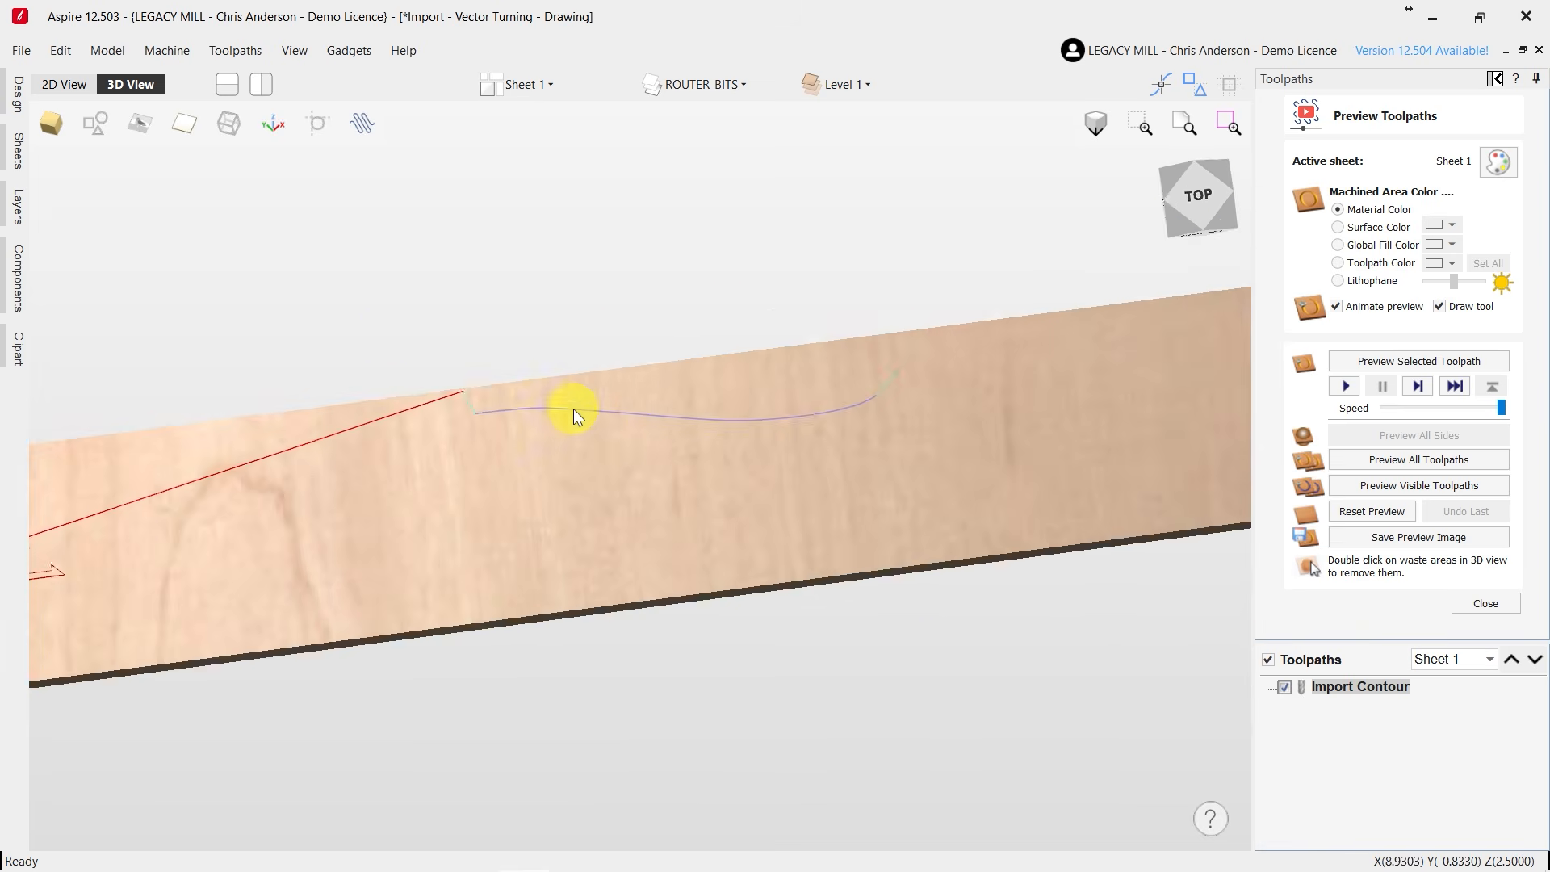
{"action": "left_click", "coordinate": [75, 84]}
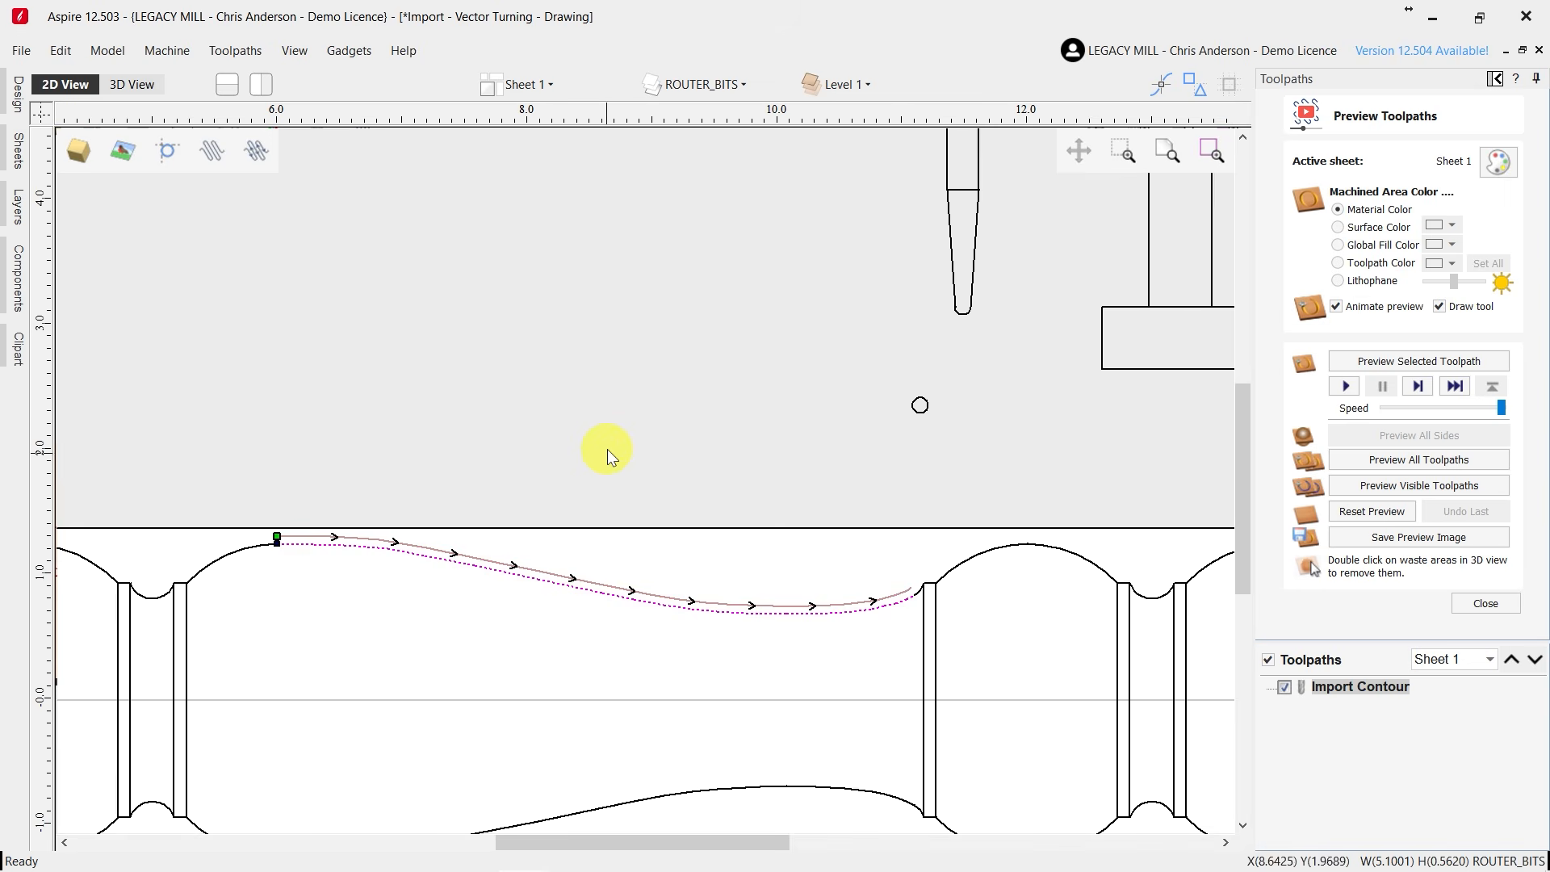
{"action": "scroll", "coordinate": [614, 484], "scroll_direction": "down", "scroll_amount": 1}
{"action": "scroll", "coordinate": [347, 552], "scroll_direction": "up", "scroll_amount": 2}
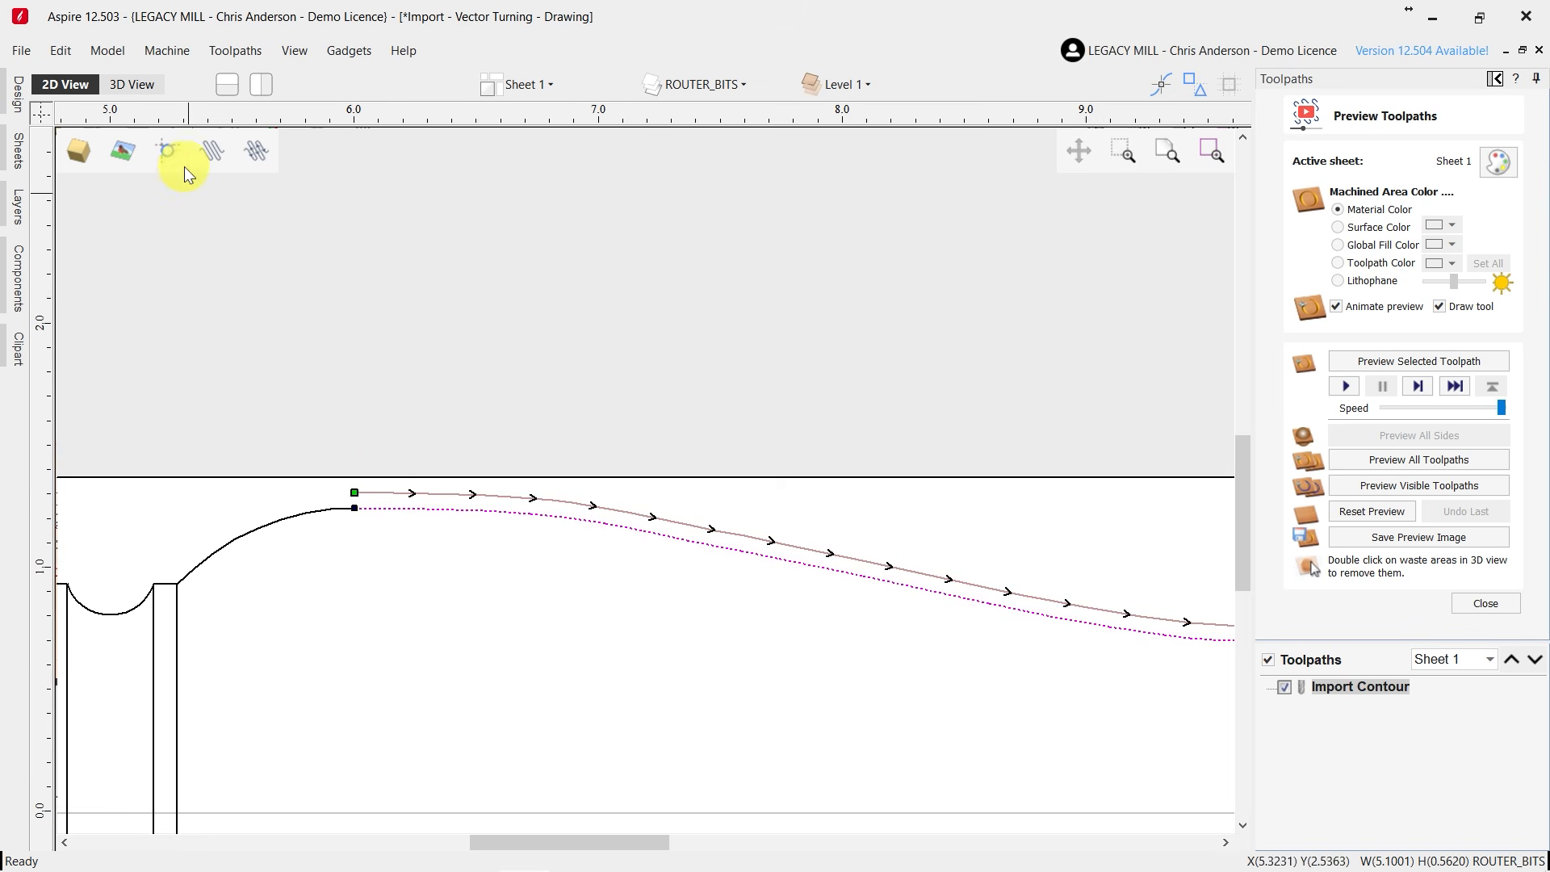
Toggle the toolpath display off and on, and examine the toolpath's start, direction and offset along the upper tapered curve.
{"action": "left_click", "coordinate": [223, 152]}
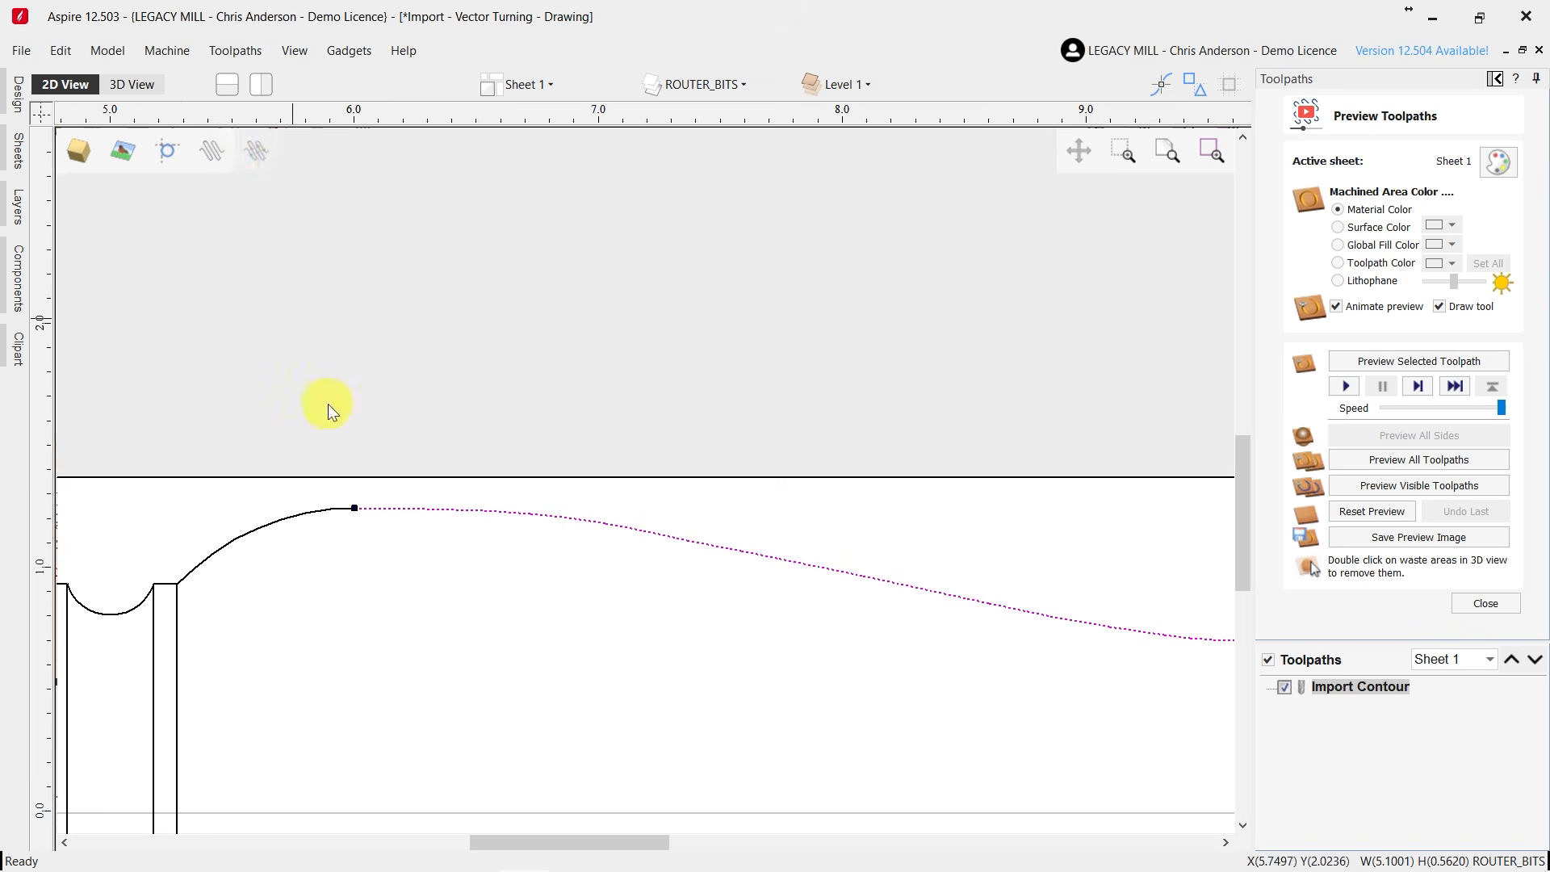
{"action": "left_click", "coordinate": [209, 160]}
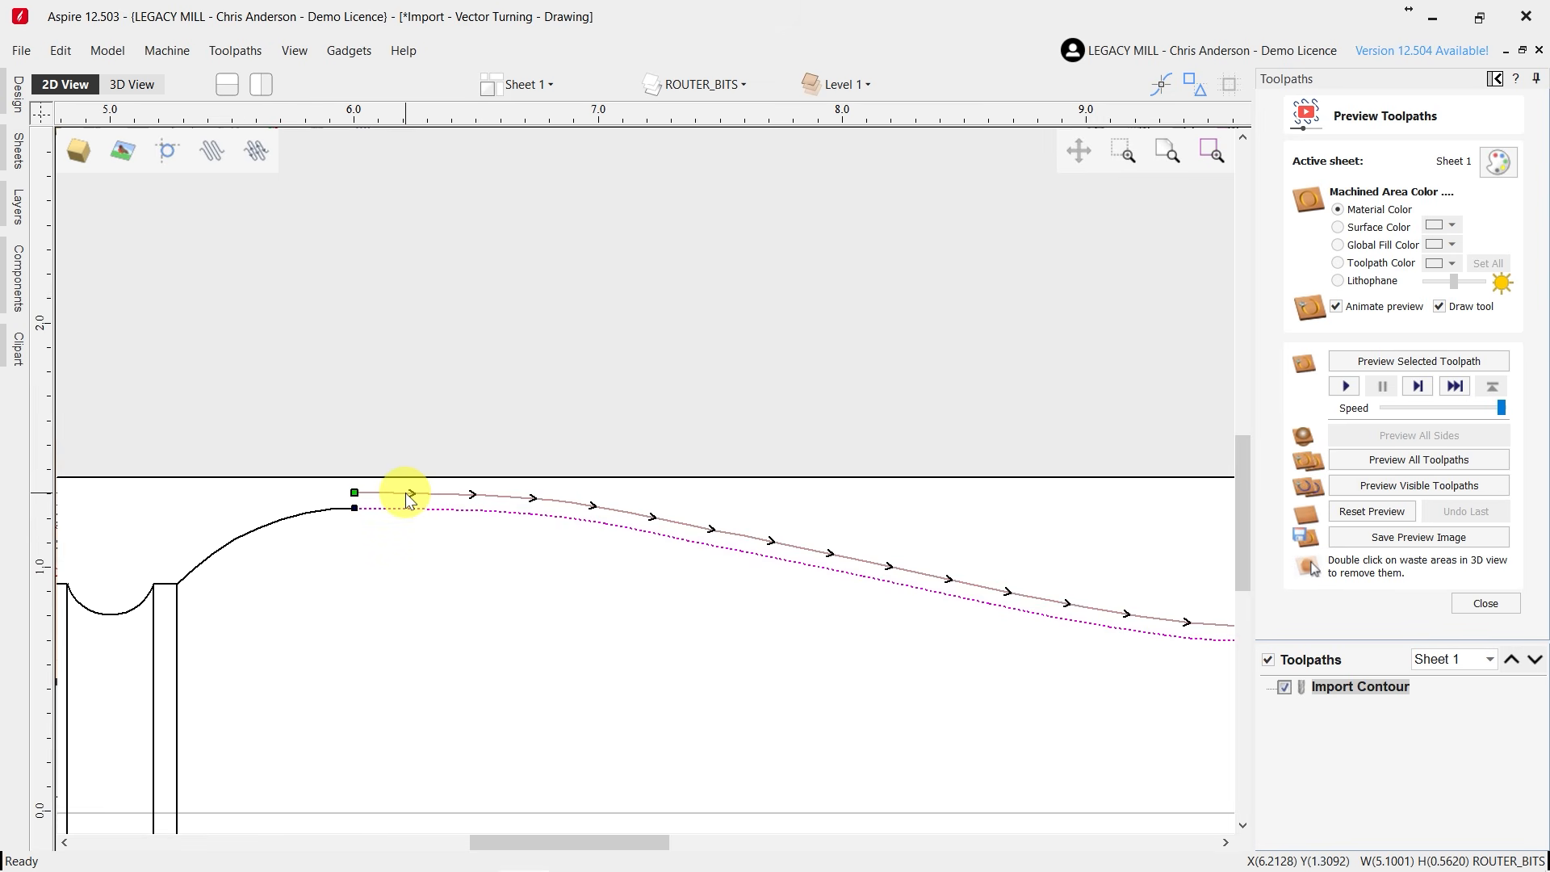
{"action": "scroll", "coordinate": [310, 435], "scroll_direction": "down", "scroll_amount": 2}
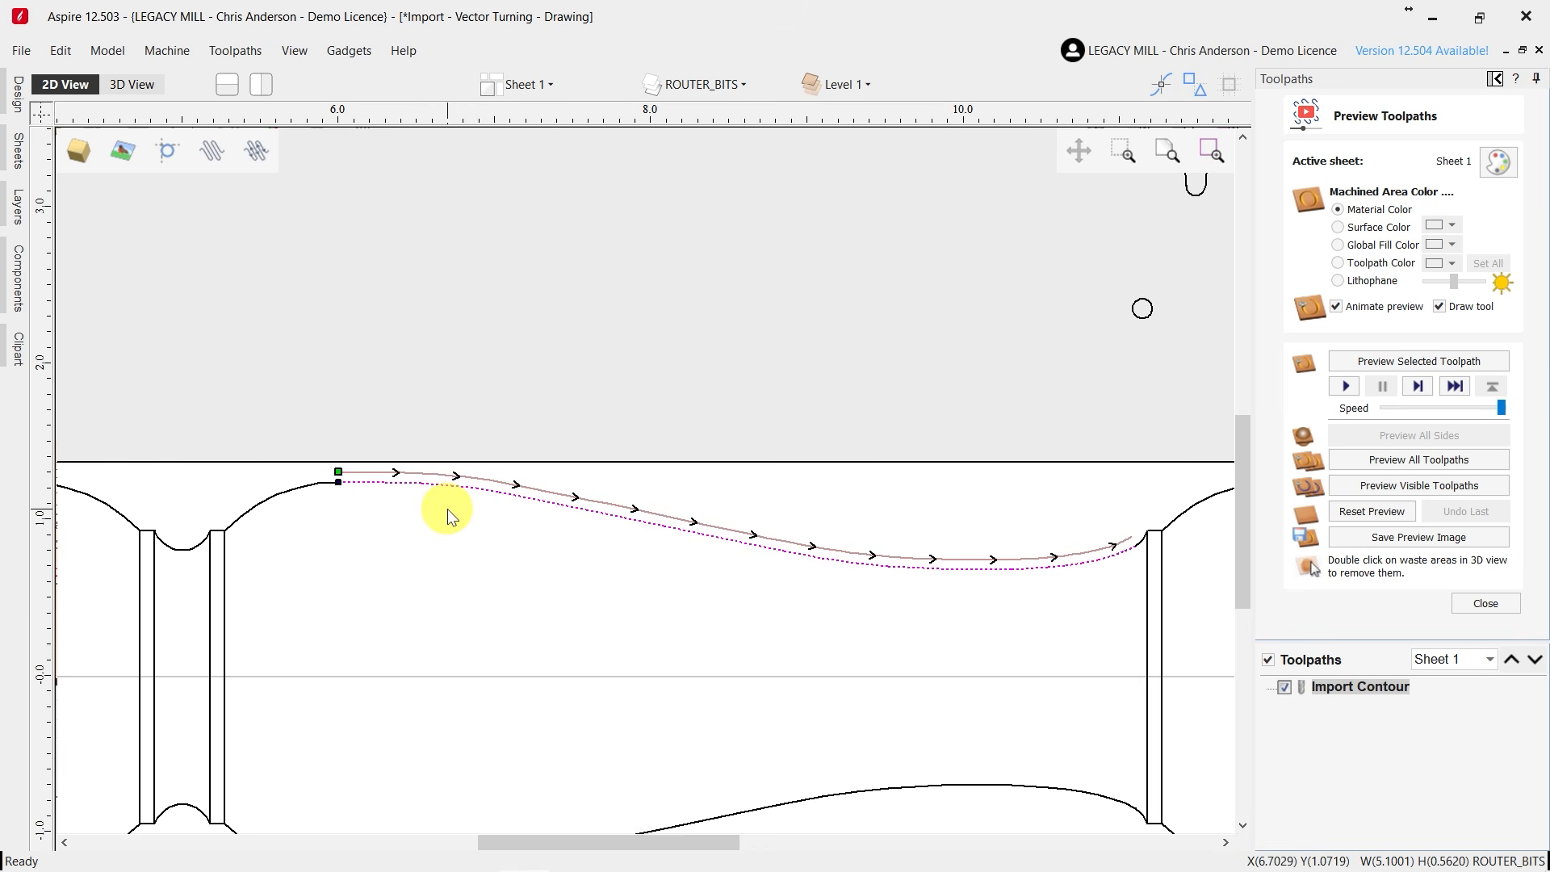
{"action": "scroll", "coordinate": [363, 472], "scroll_direction": "up", "scroll_amount": 3}
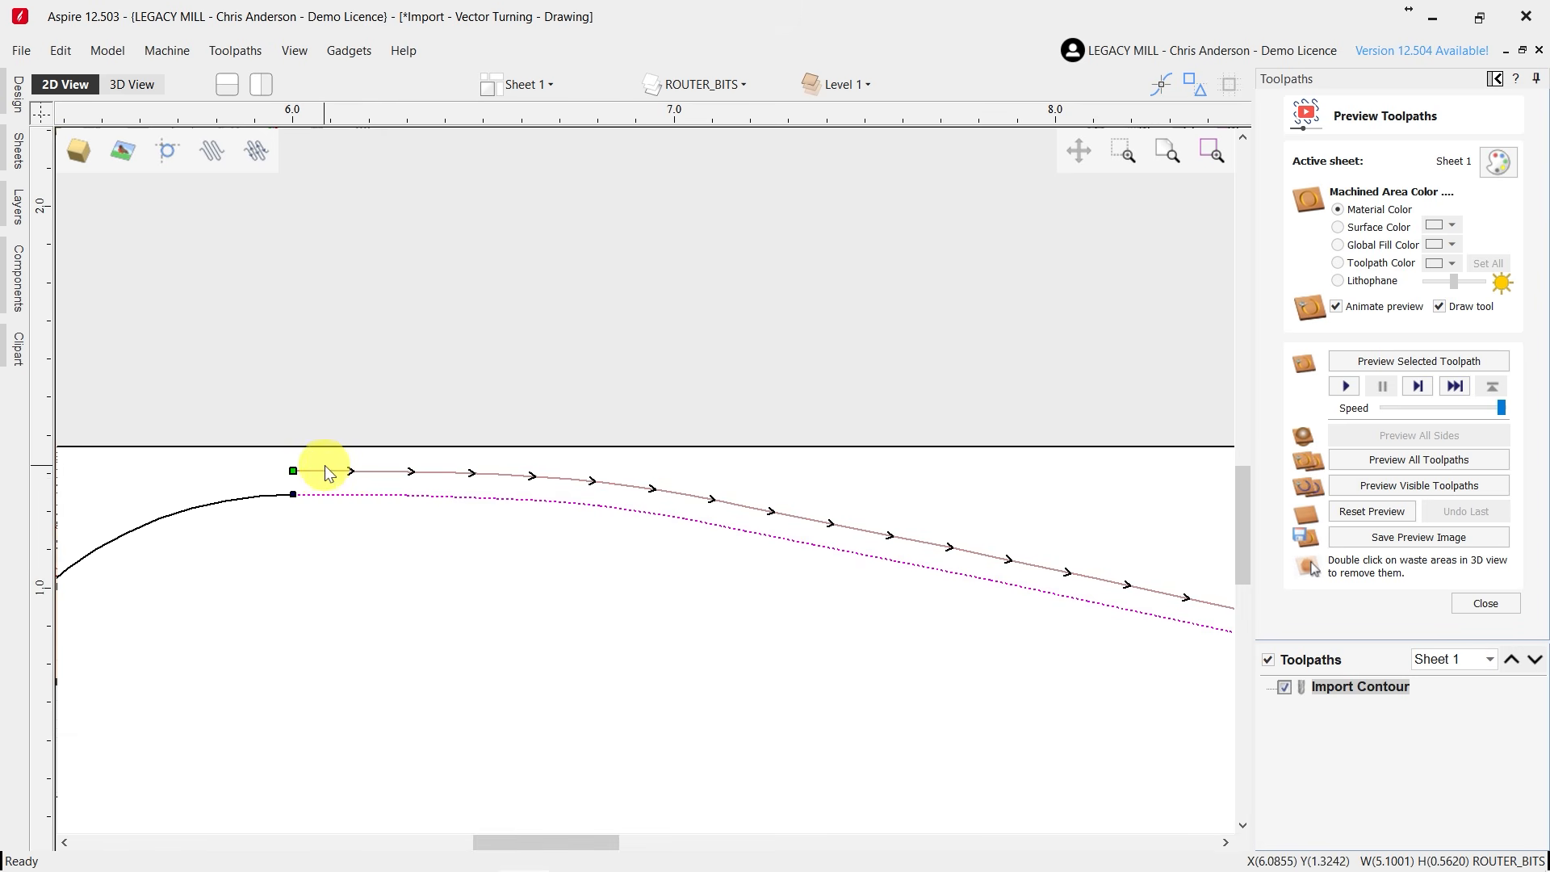
{"action": "scroll", "coordinate": [323, 468], "scroll_direction": "down", "scroll_amount": 2}
{"action": "scroll", "coordinate": [311, 467], "scroll_direction": "up", "scroll_amount": 3}
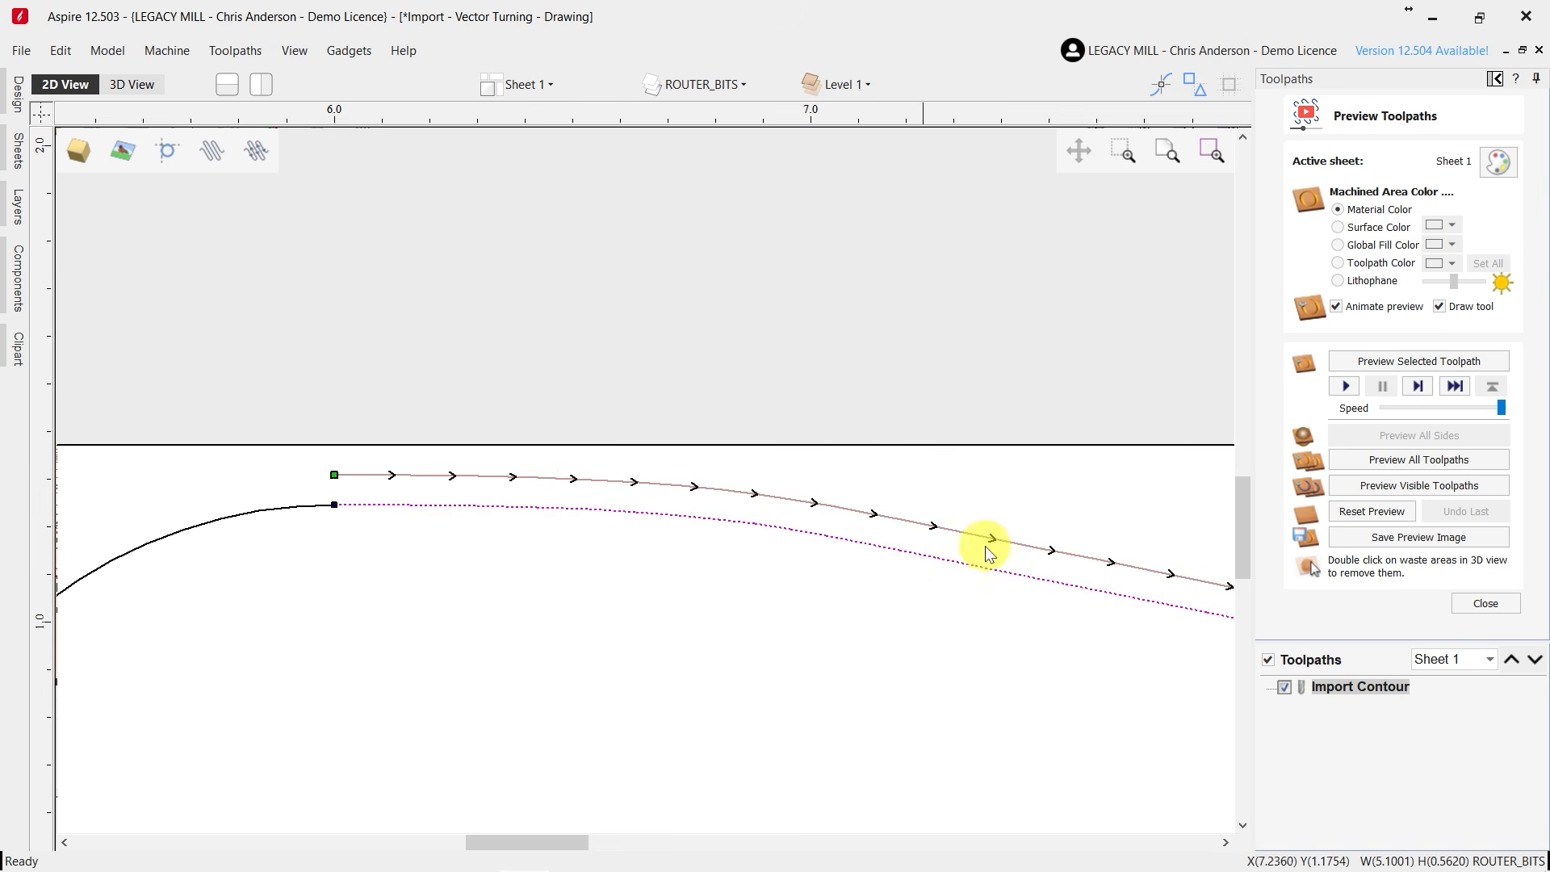
{"action": "scroll", "coordinate": [373, 436], "scroll_direction": "down", "scroll_amount": 2}
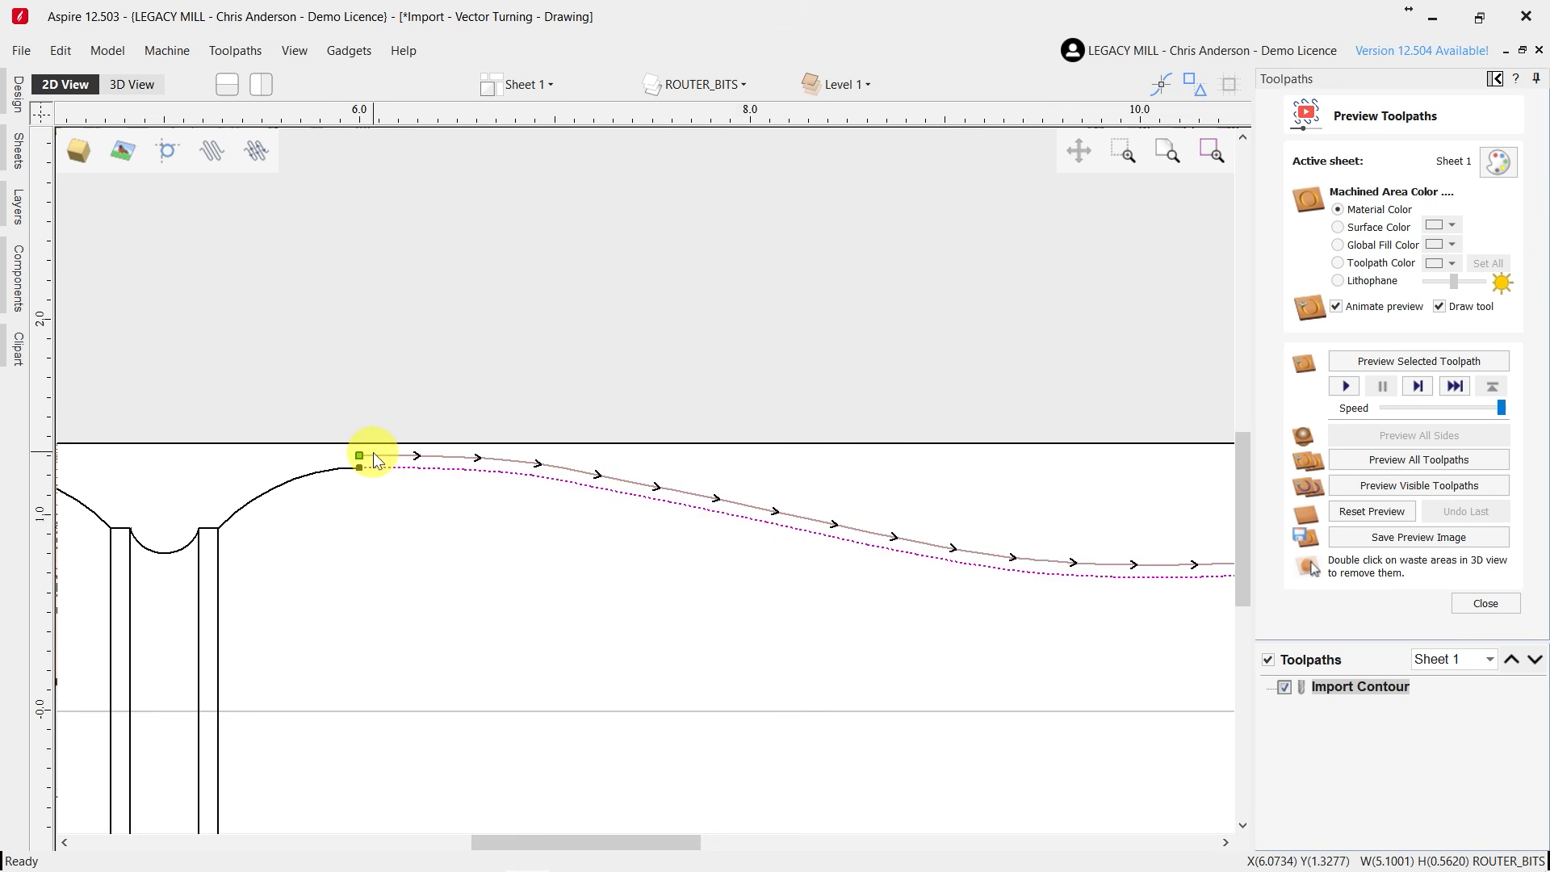
{"action": "scroll", "coordinate": [374, 460], "scroll_direction": "down", "scroll_amount": 1}
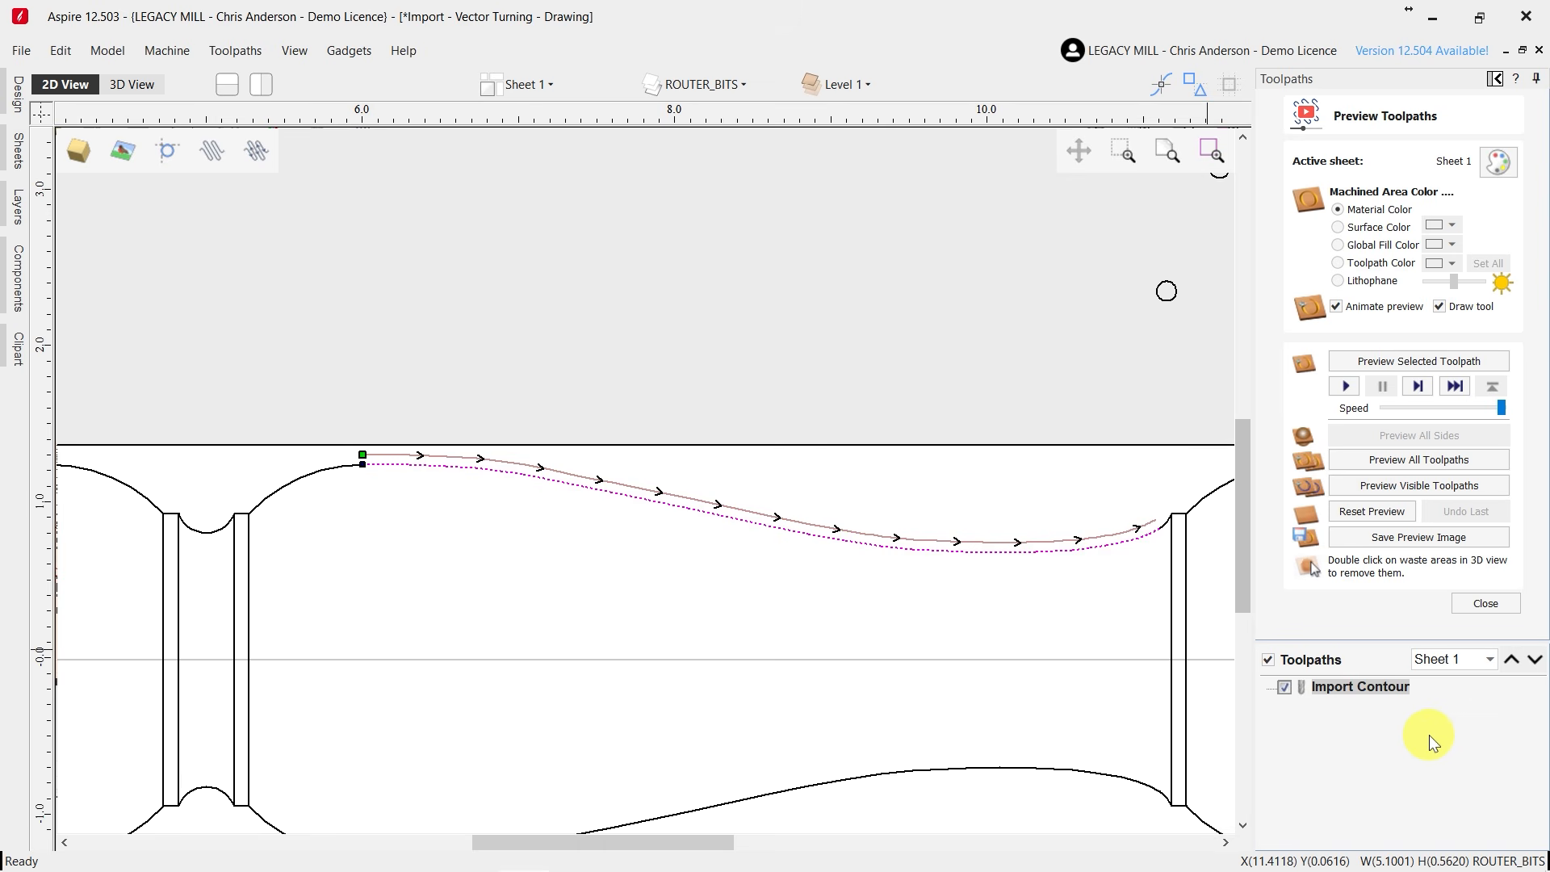
Close the toolpath preview and choose the Legacy DELTA - Vector Turning (inch) (*.nc) post processor for saving Import Contour.
{"action": "left_click", "coordinate": [1484, 605]}
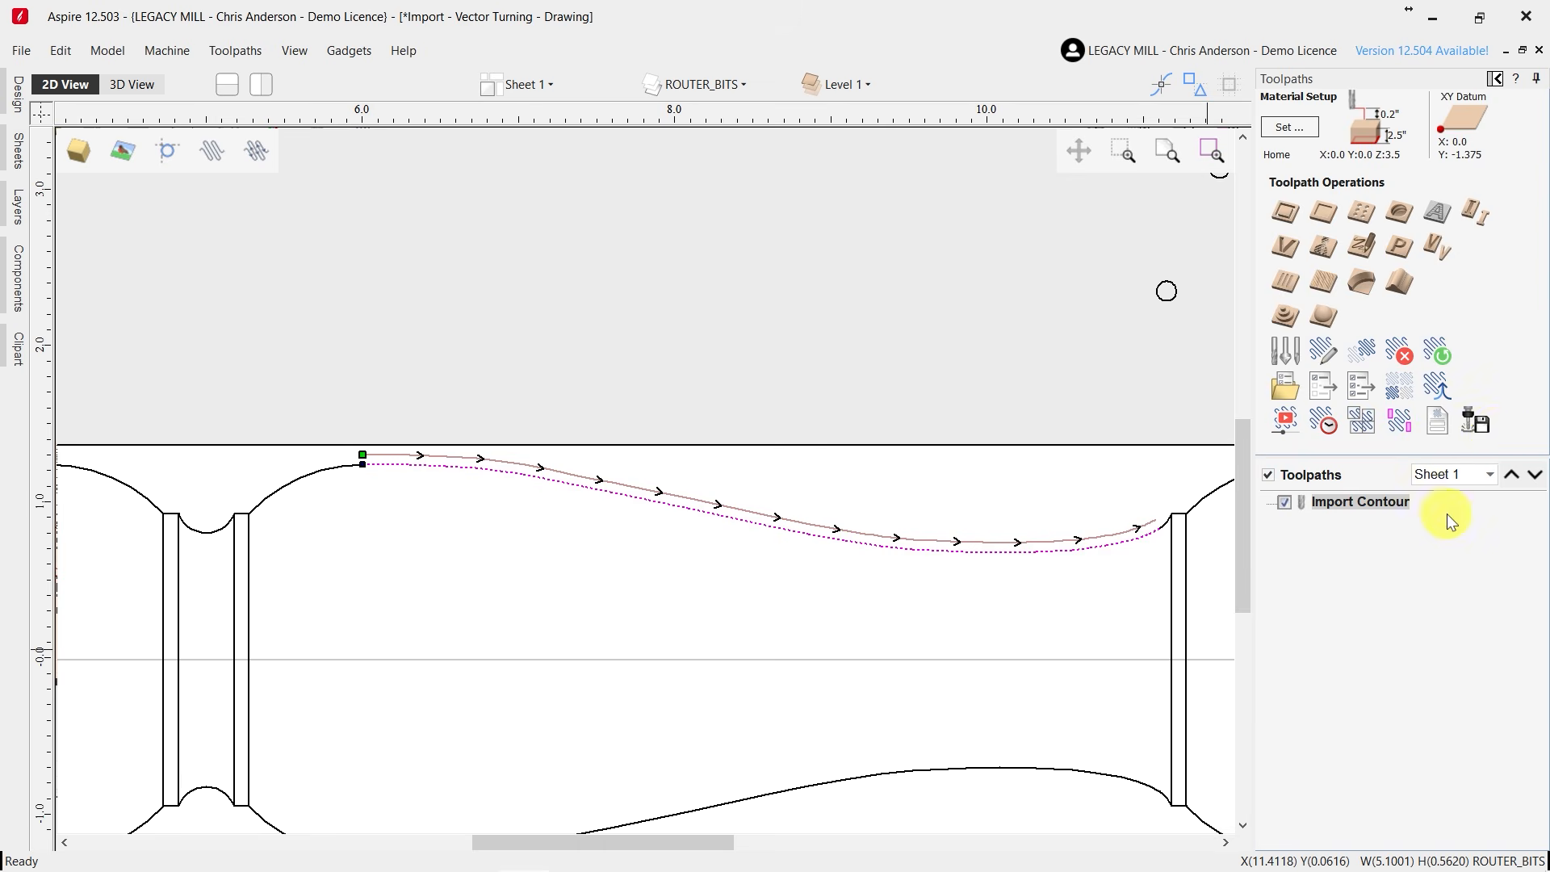
{"action": "left_click", "coordinate": [1478, 422]}
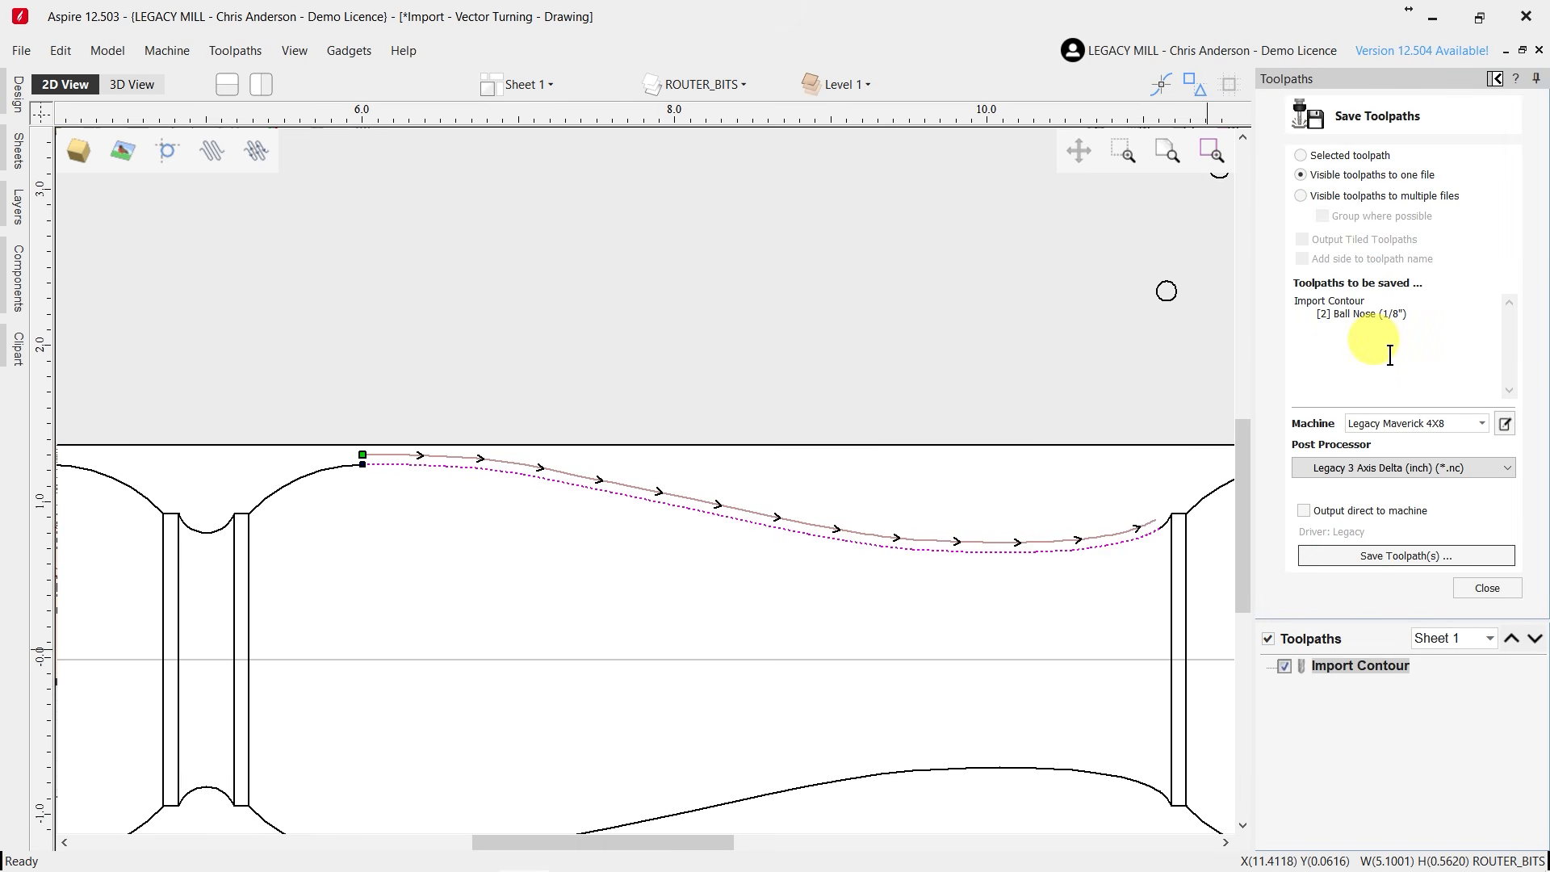
{"action": "left_click", "coordinate": [1421, 468]}
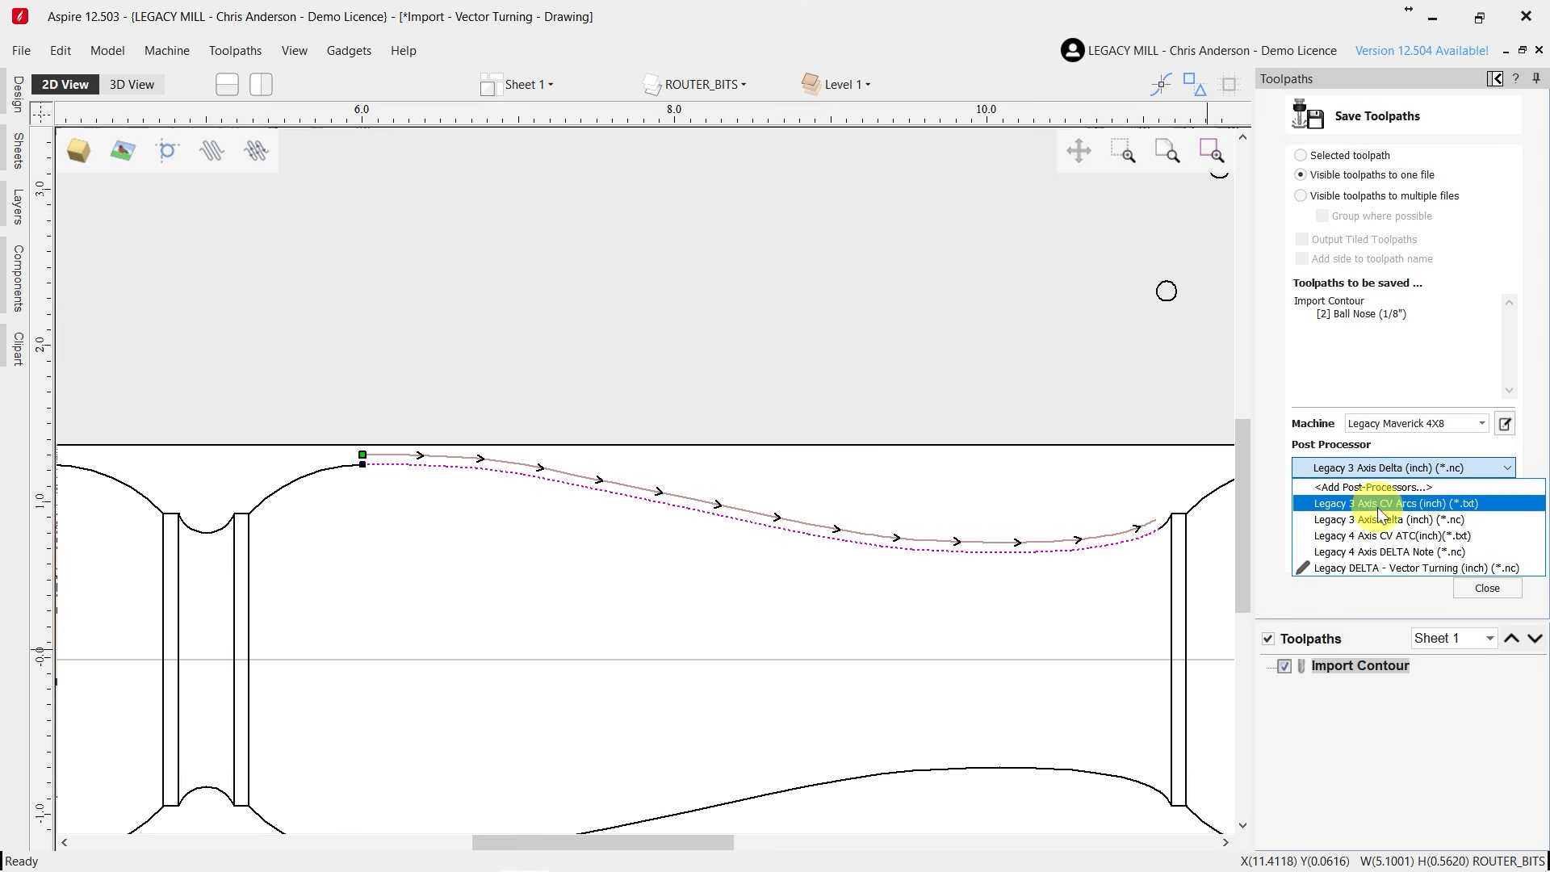
{"action": "left_click", "coordinate": [1437, 570]}
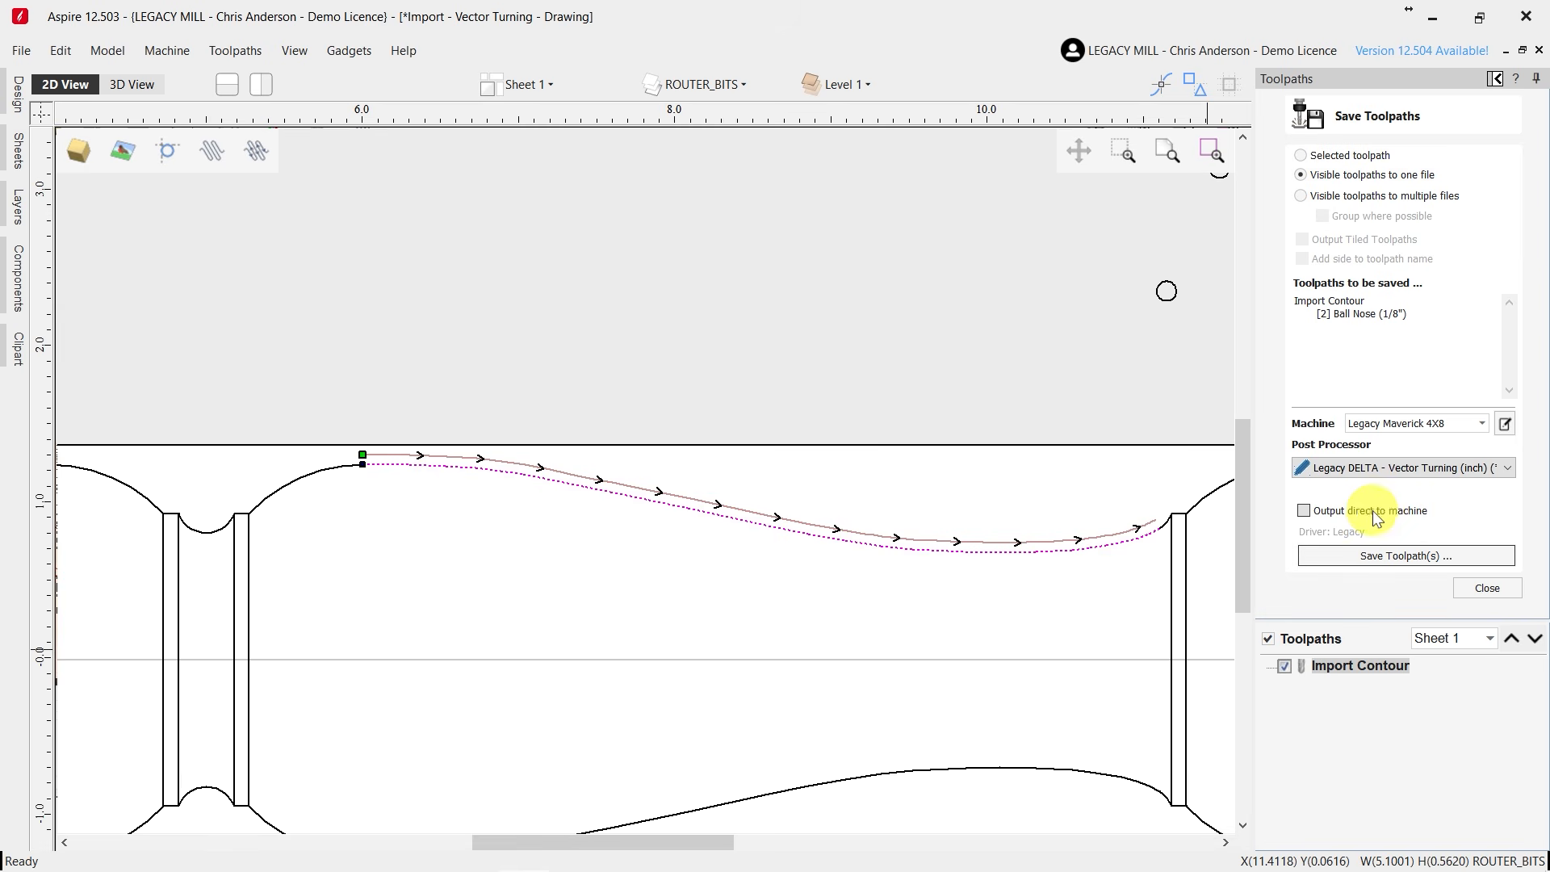
Save the toolpath as Import Contour.nc in the Import - Vector Turning folder.
{"action": "left_click", "coordinate": [1403, 557]}
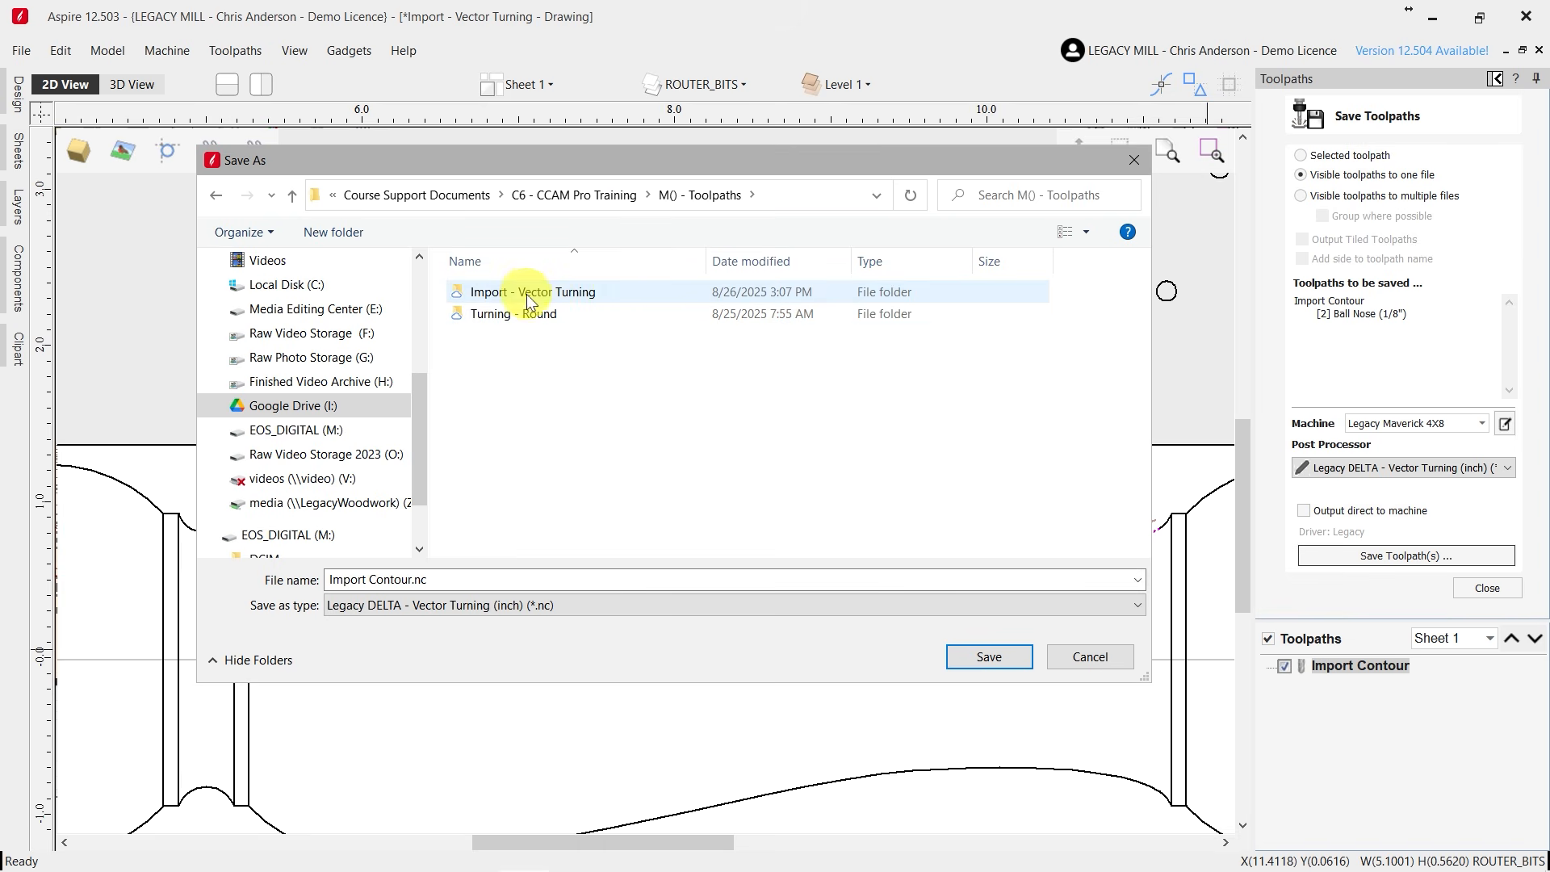
{"action": "double_click", "coordinate": [530, 295]}
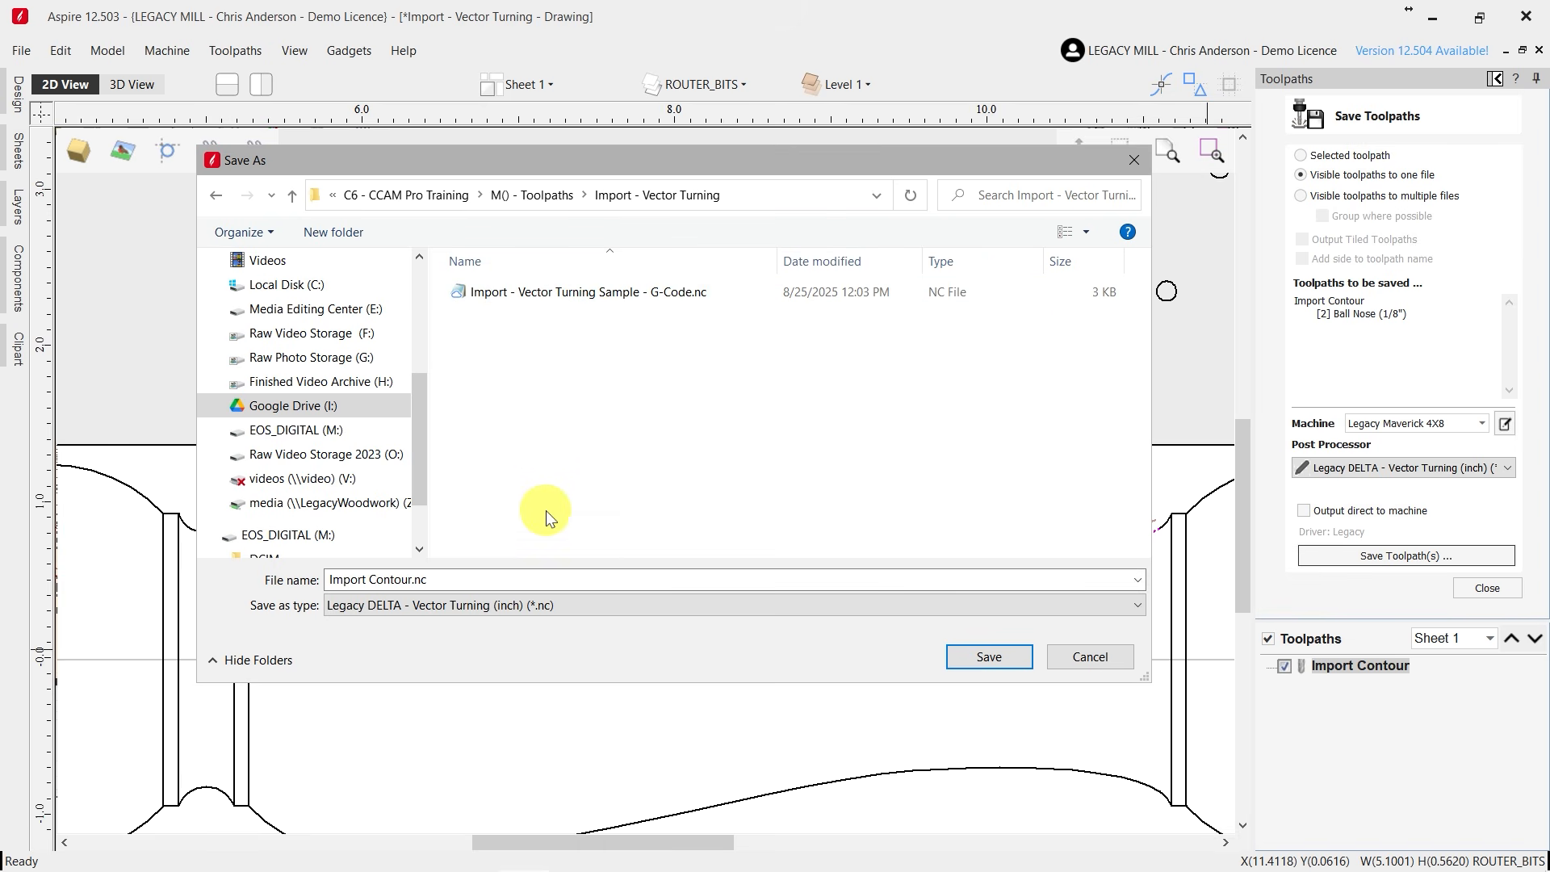
{"action": "left_click", "coordinate": [332, 580]}
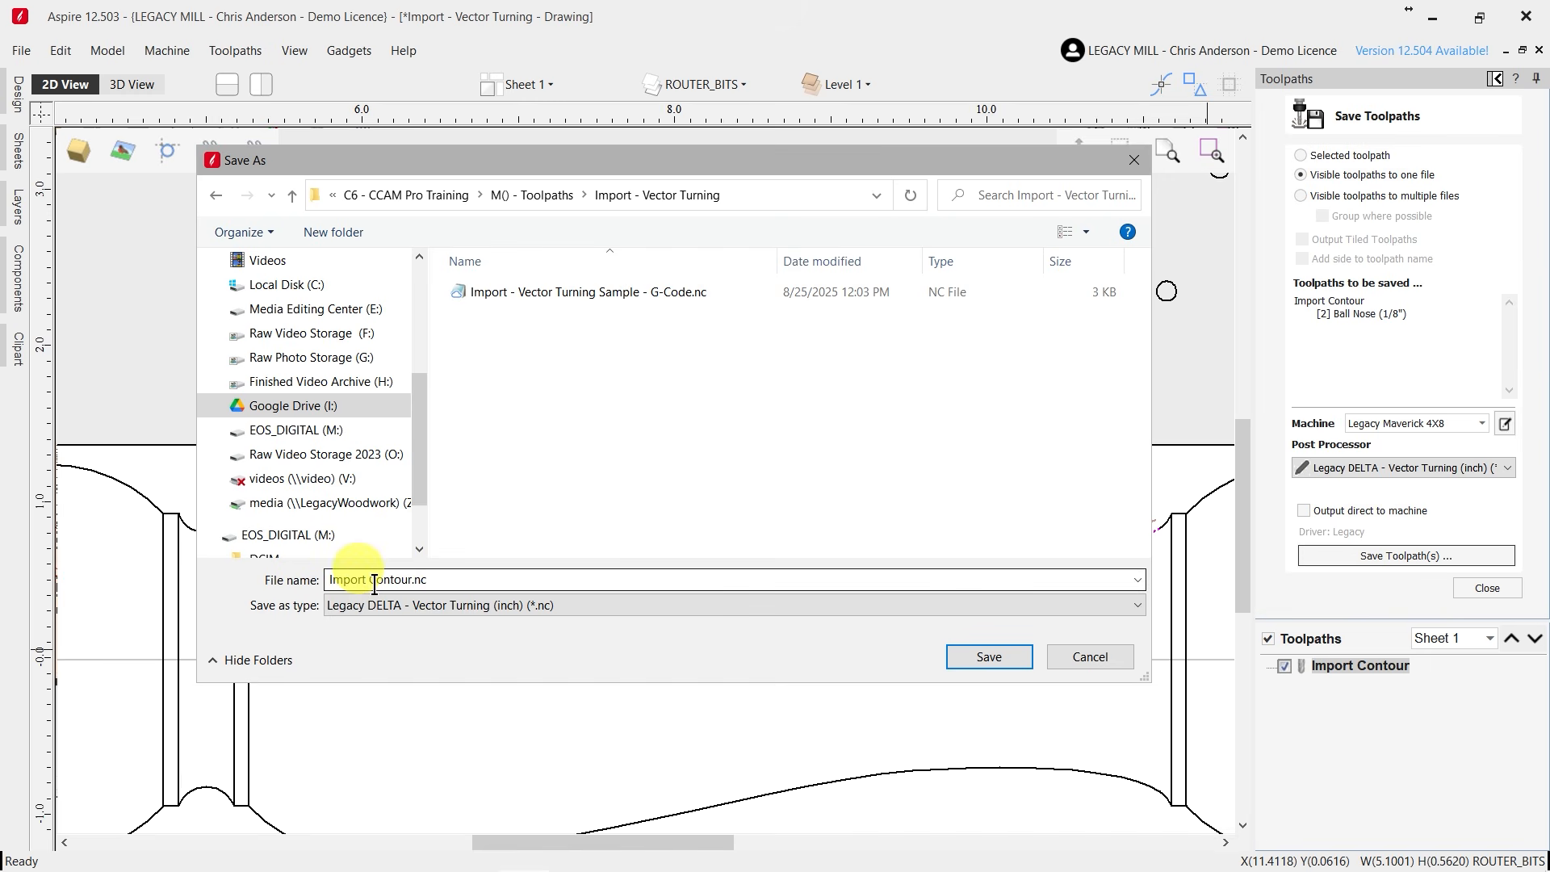
{"action": "left_click", "coordinate": [411, 582]}
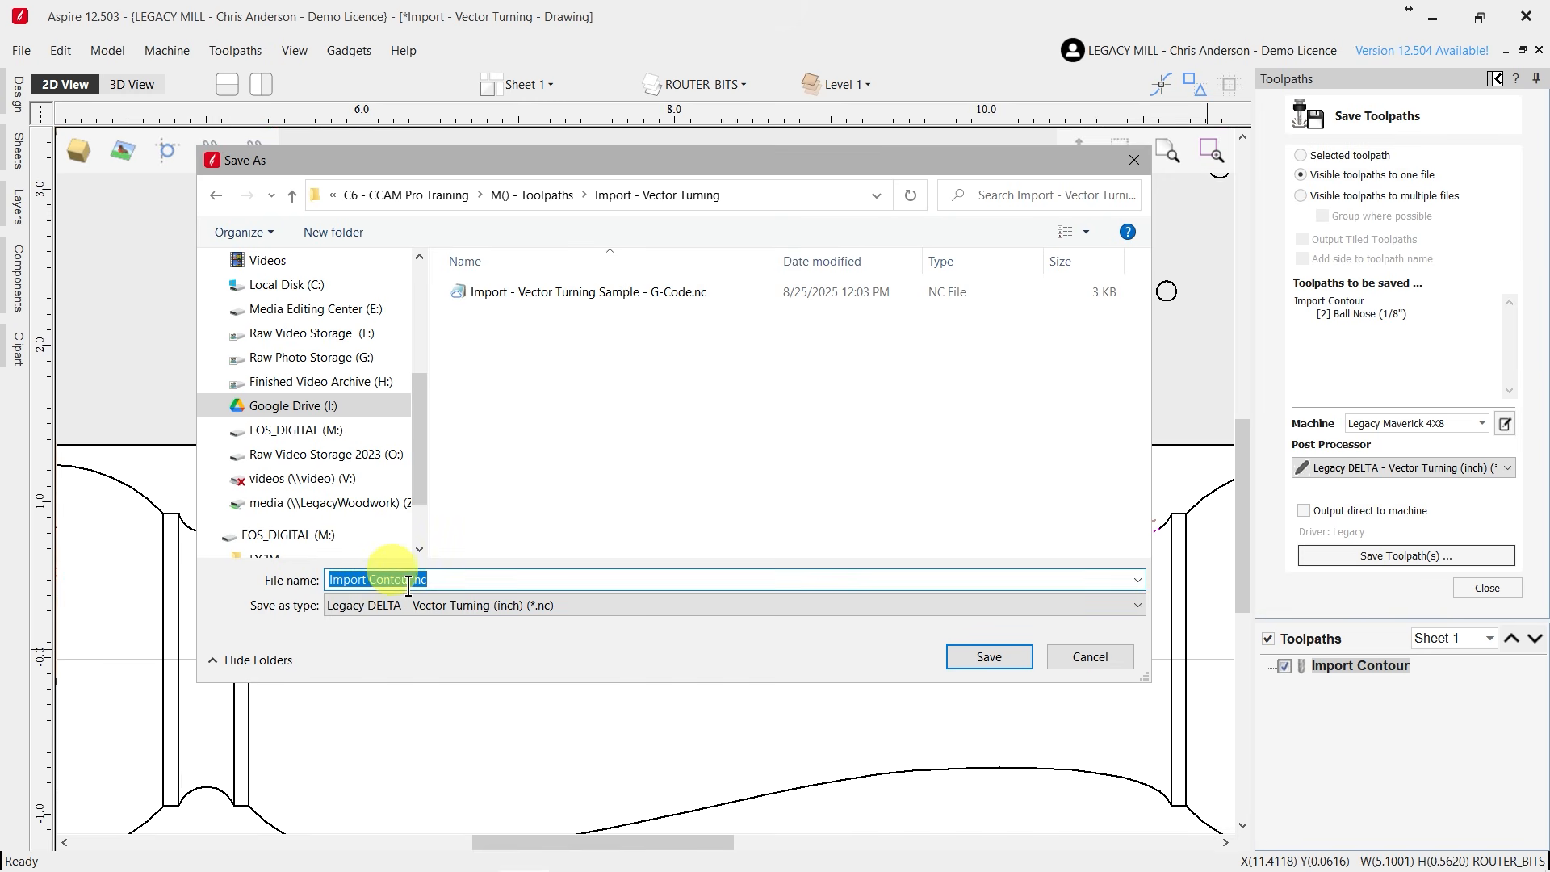
{"action": "left_click", "coordinate": [498, 515]}
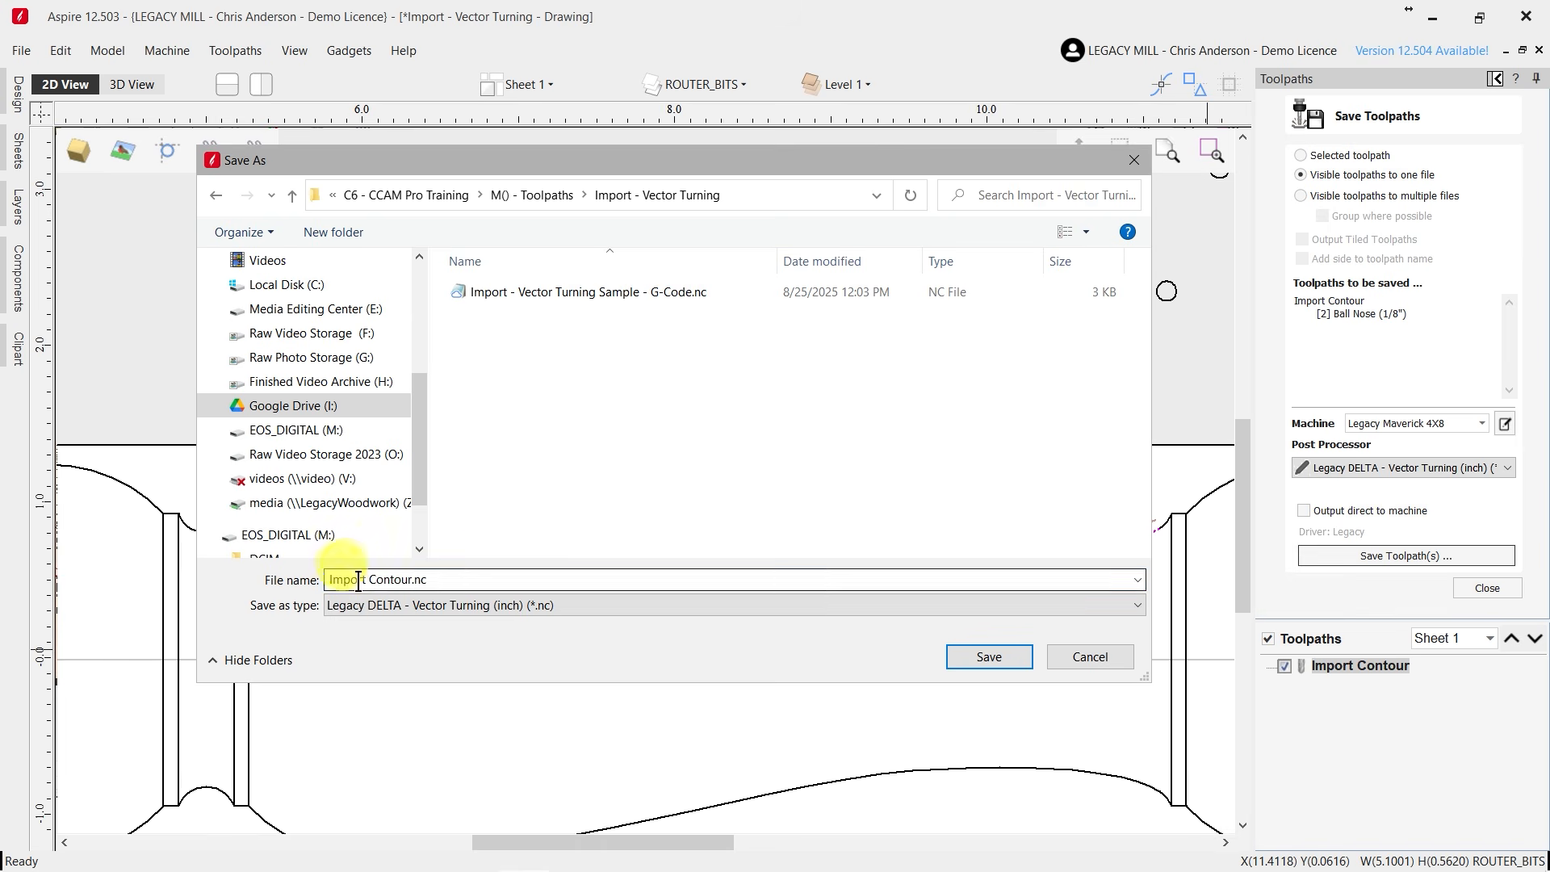
{"action": "left_click", "coordinate": [1022, 613]}
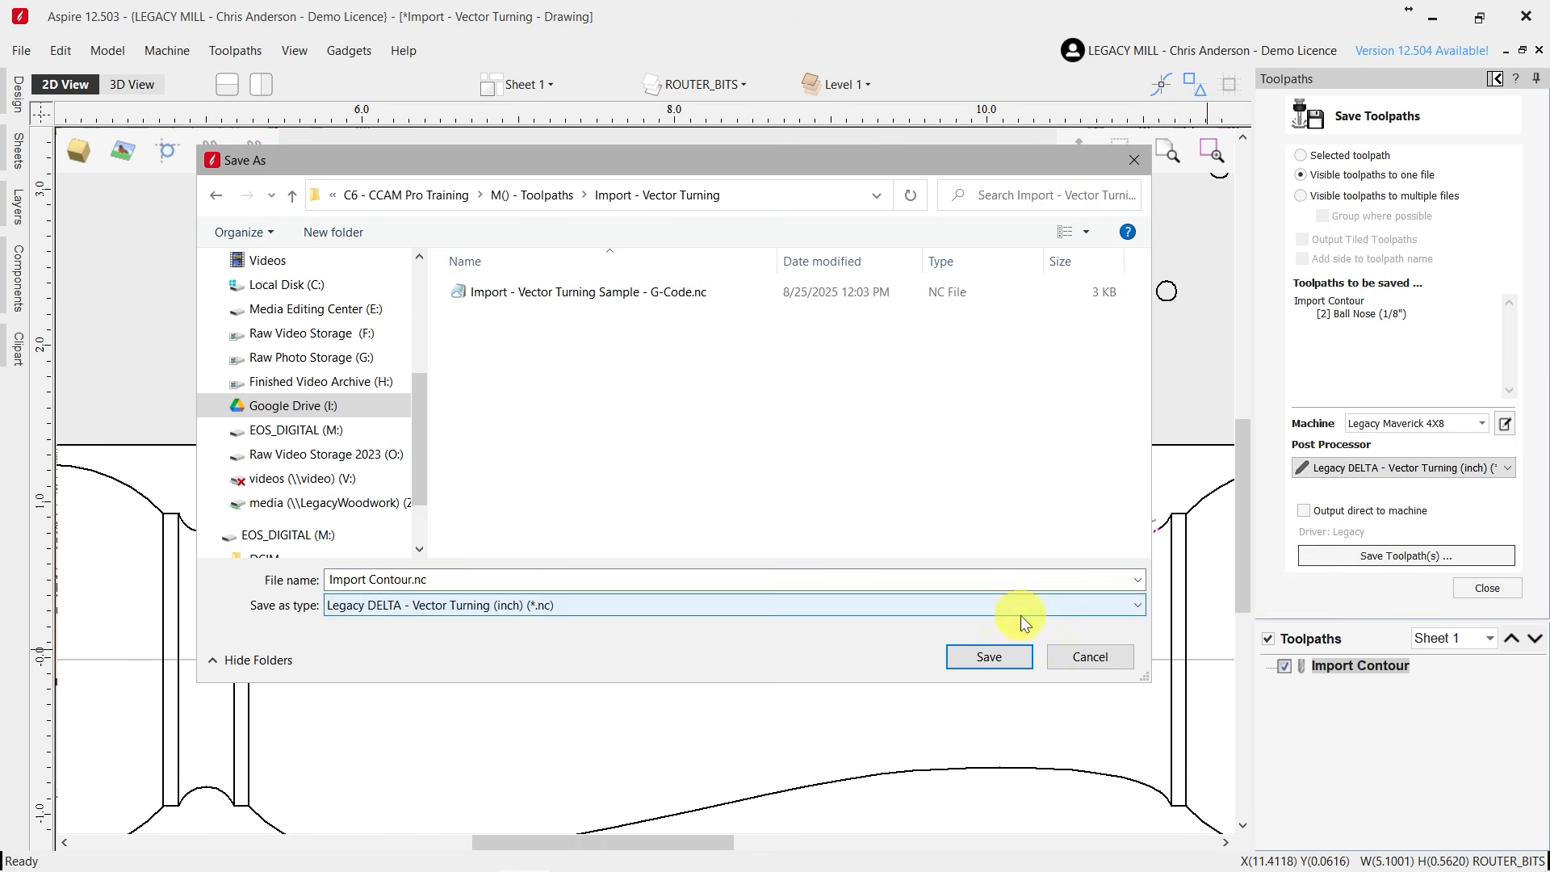
{"action": "left_click", "coordinate": [995, 659]}
Select the upper tapered curve and examine where the toolpath starts and ends along it.
{"action": "scroll", "coordinate": [725, 367], "scroll_direction": "down", "scroll_amount": 3}
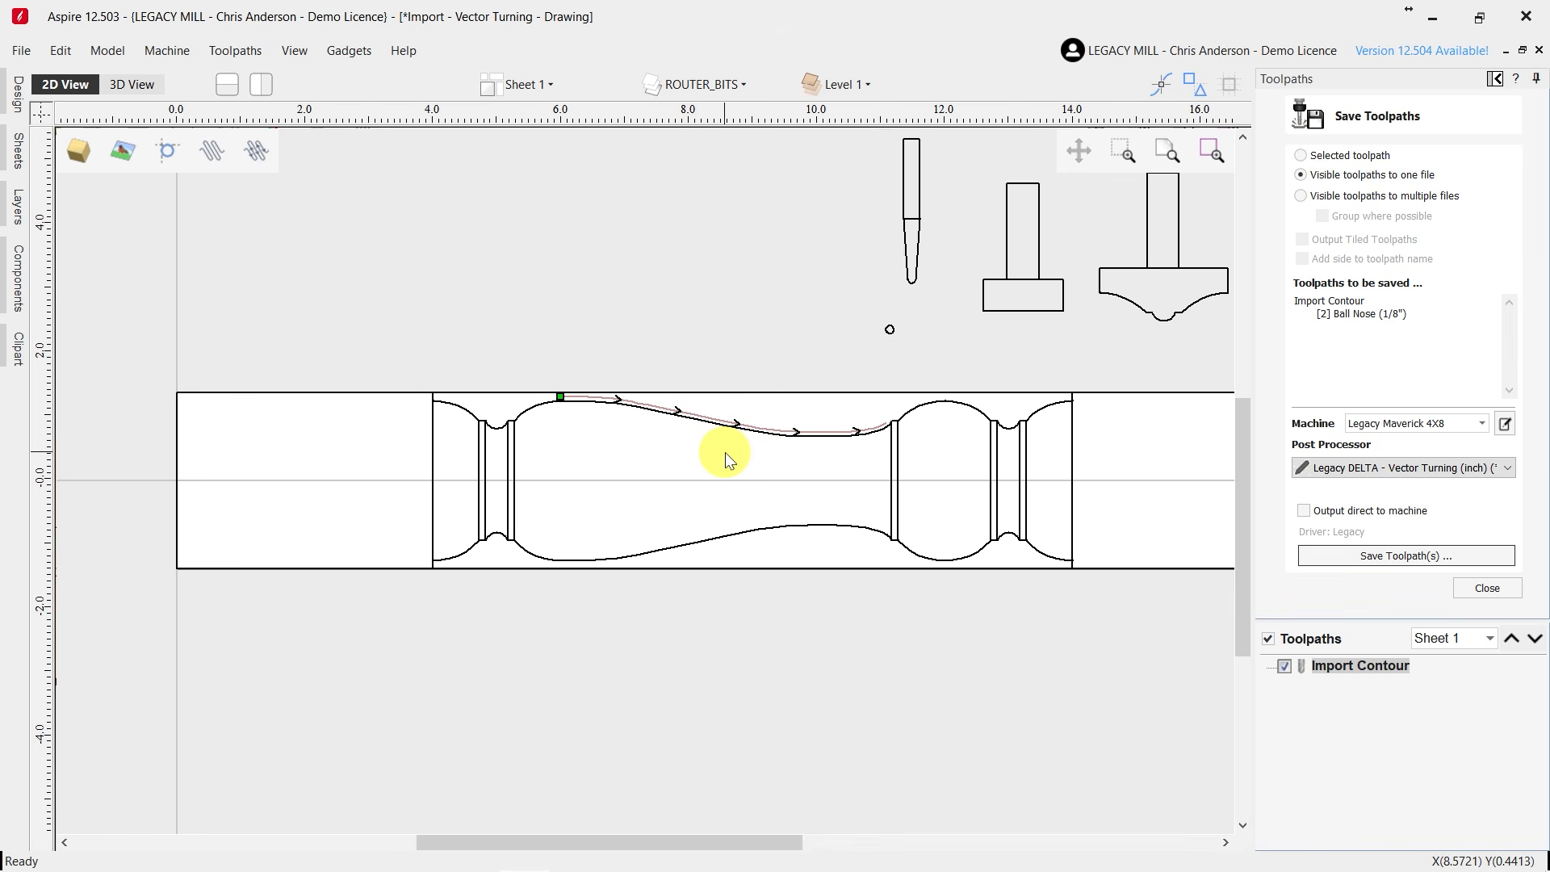
{"action": "scroll", "coordinate": [730, 447], "scroll_direction": "up", "scroll_amount": 2}
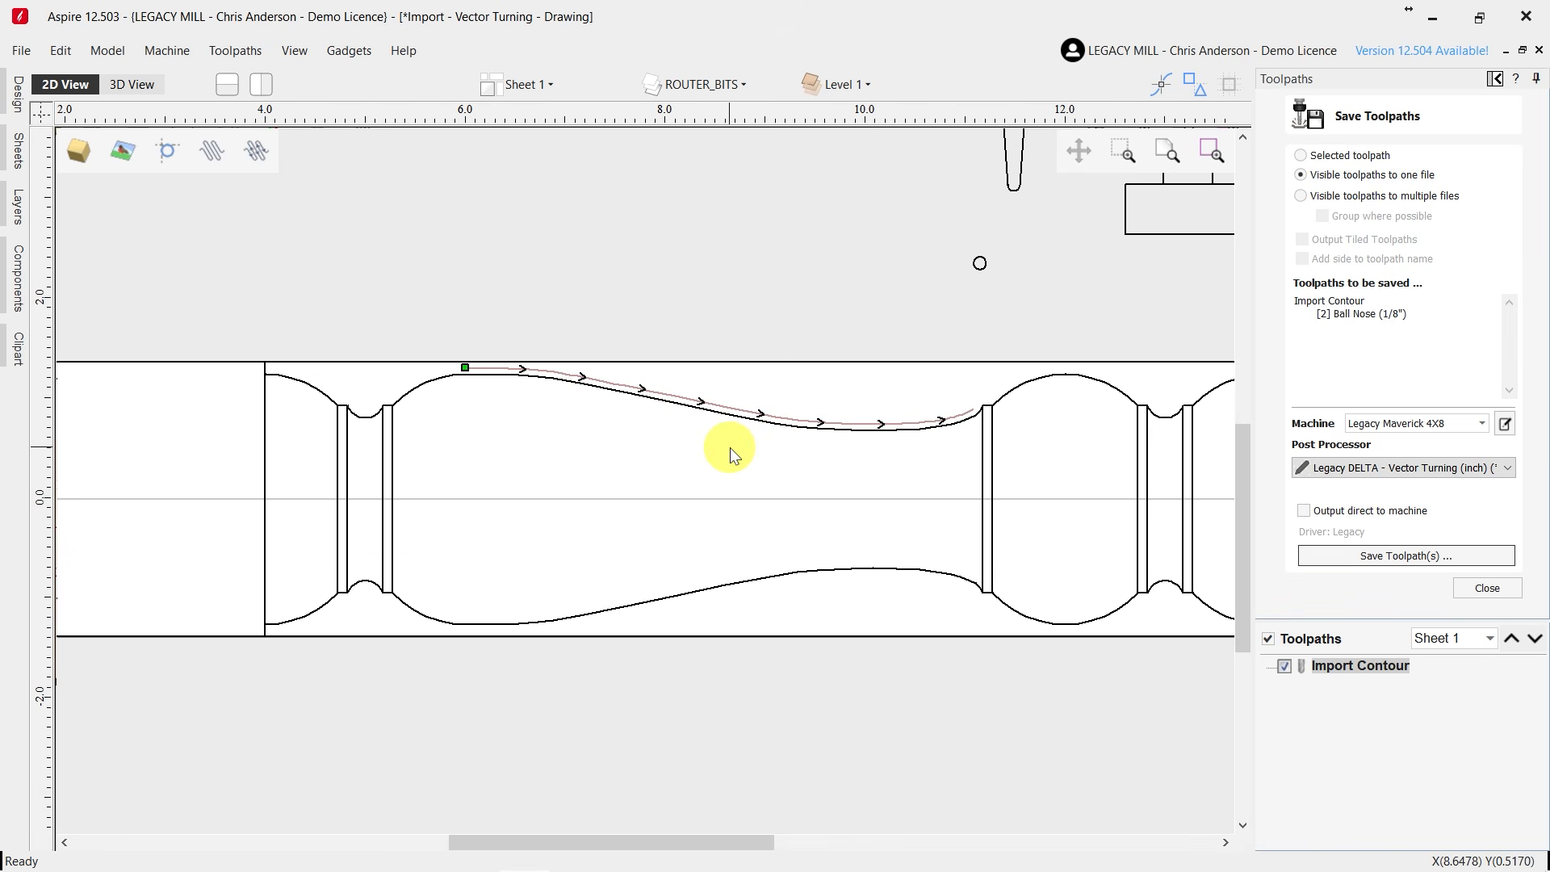
{"action": "left_click", "coordinate": [517, 374]}
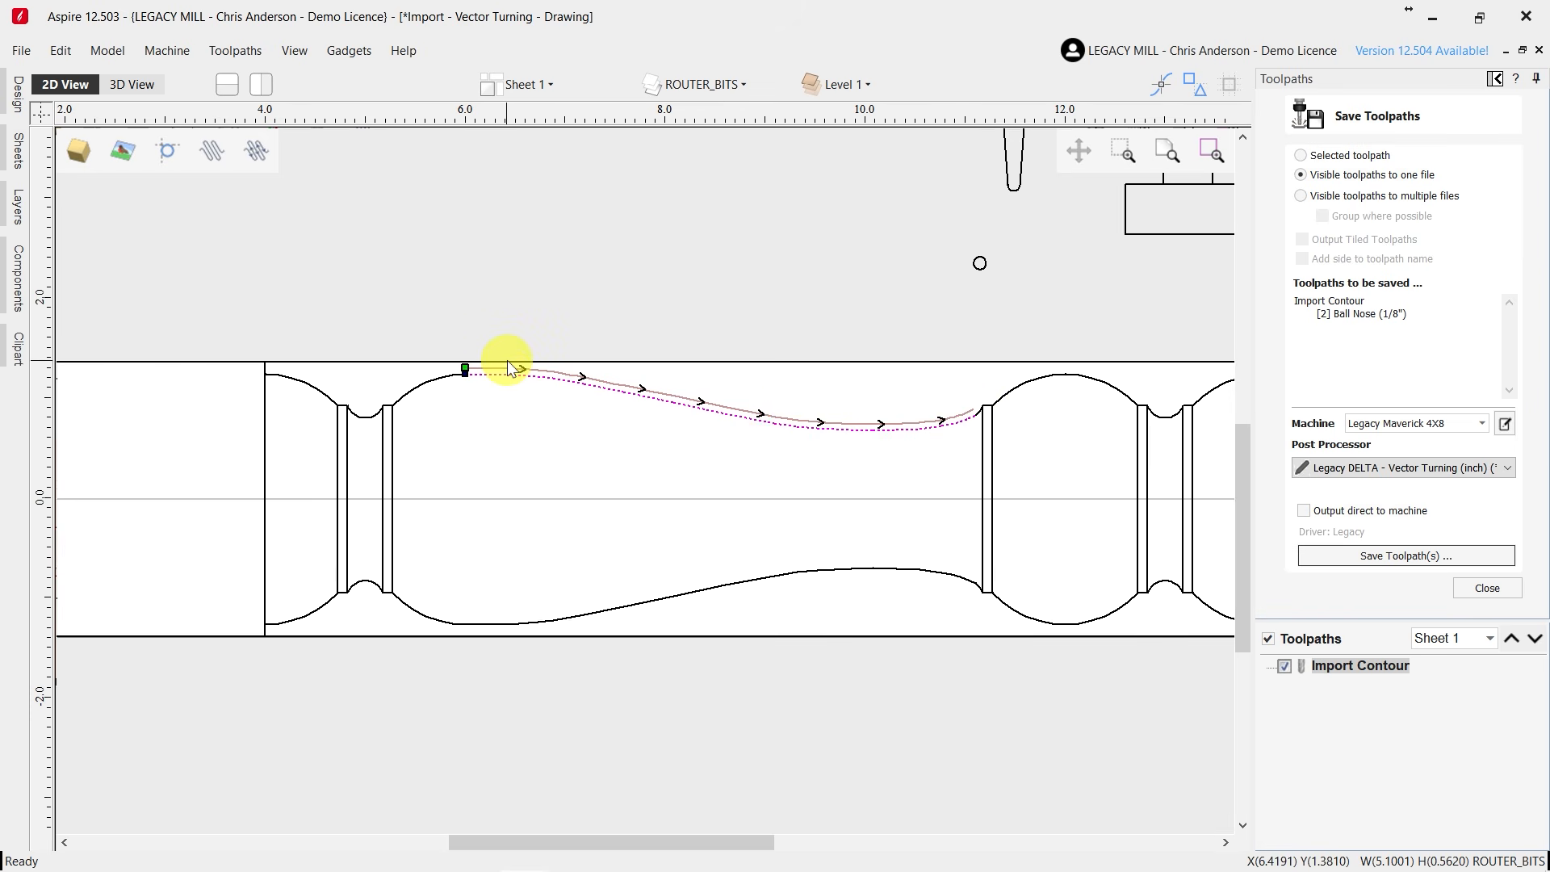
{"action": "scroll", "coordinate": [463, 367], "scroll_direction": "up", "scroll_amount": 2}
{"action": "scroll", "coordinate": [481, 370], "scroll_direction": "down", "scroll_amount": 3}
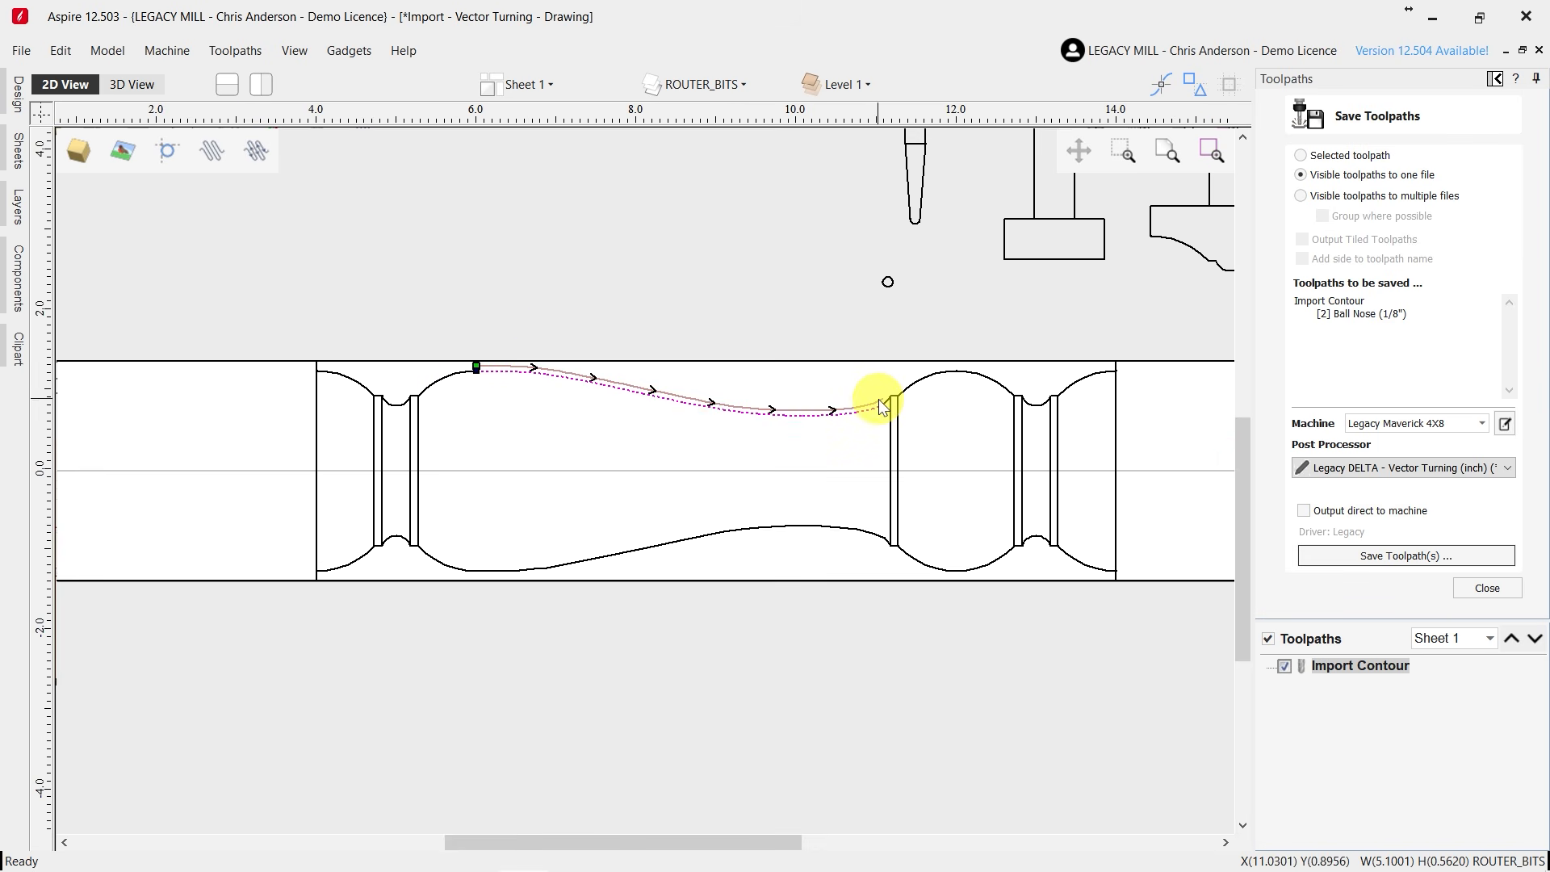
Switch to CCAM Pro and open its Project Manager.
{"action": "mouse_move", "coordinate": [555, 863]}
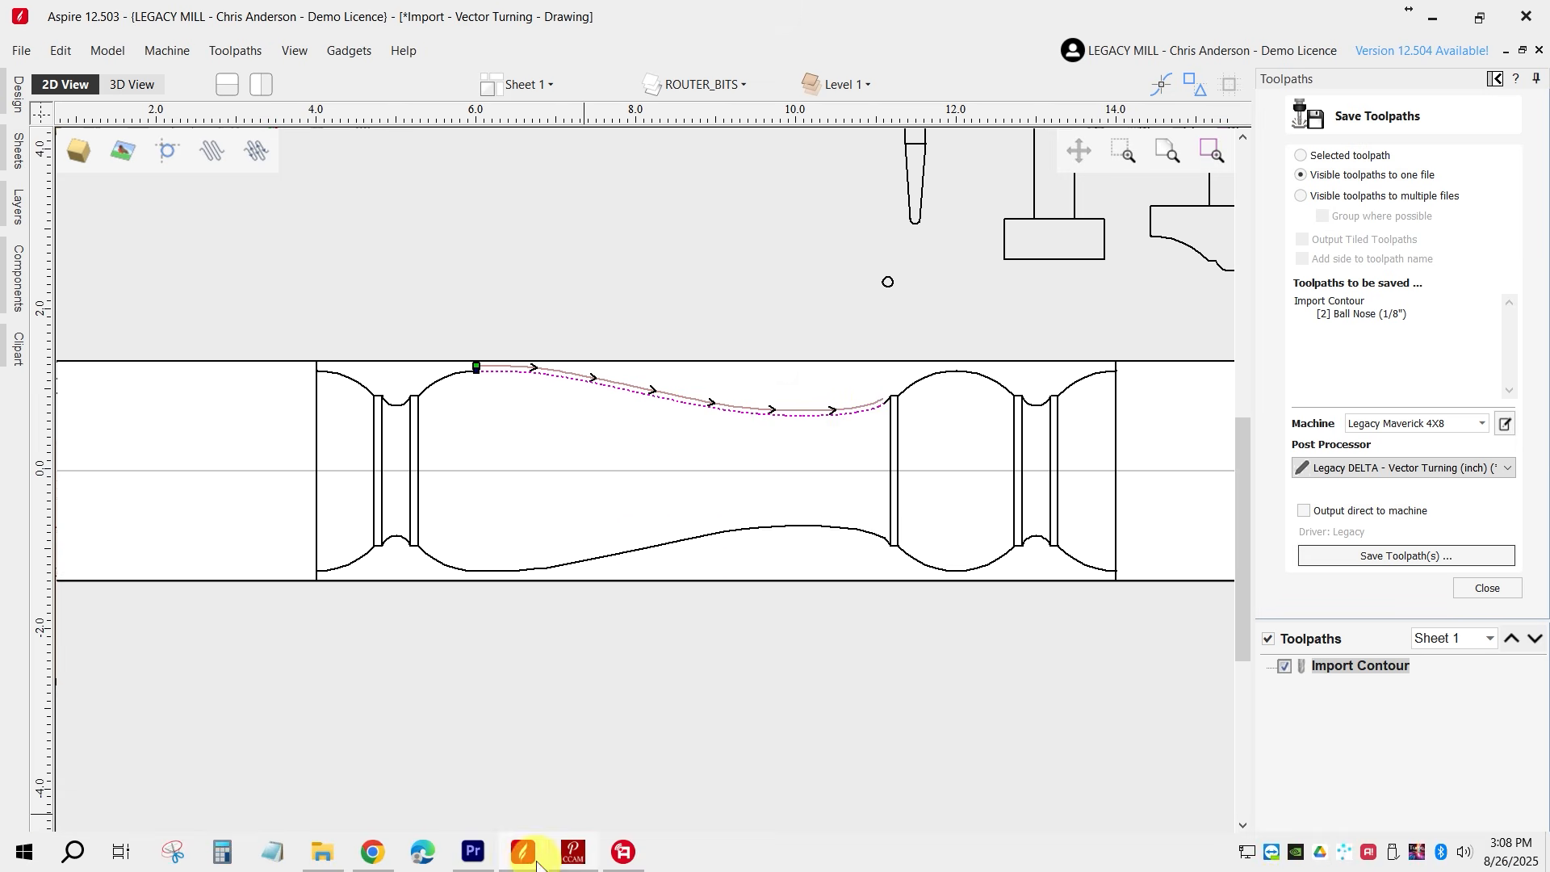
{"action": "left_click", "coordinate": [569, 852]}
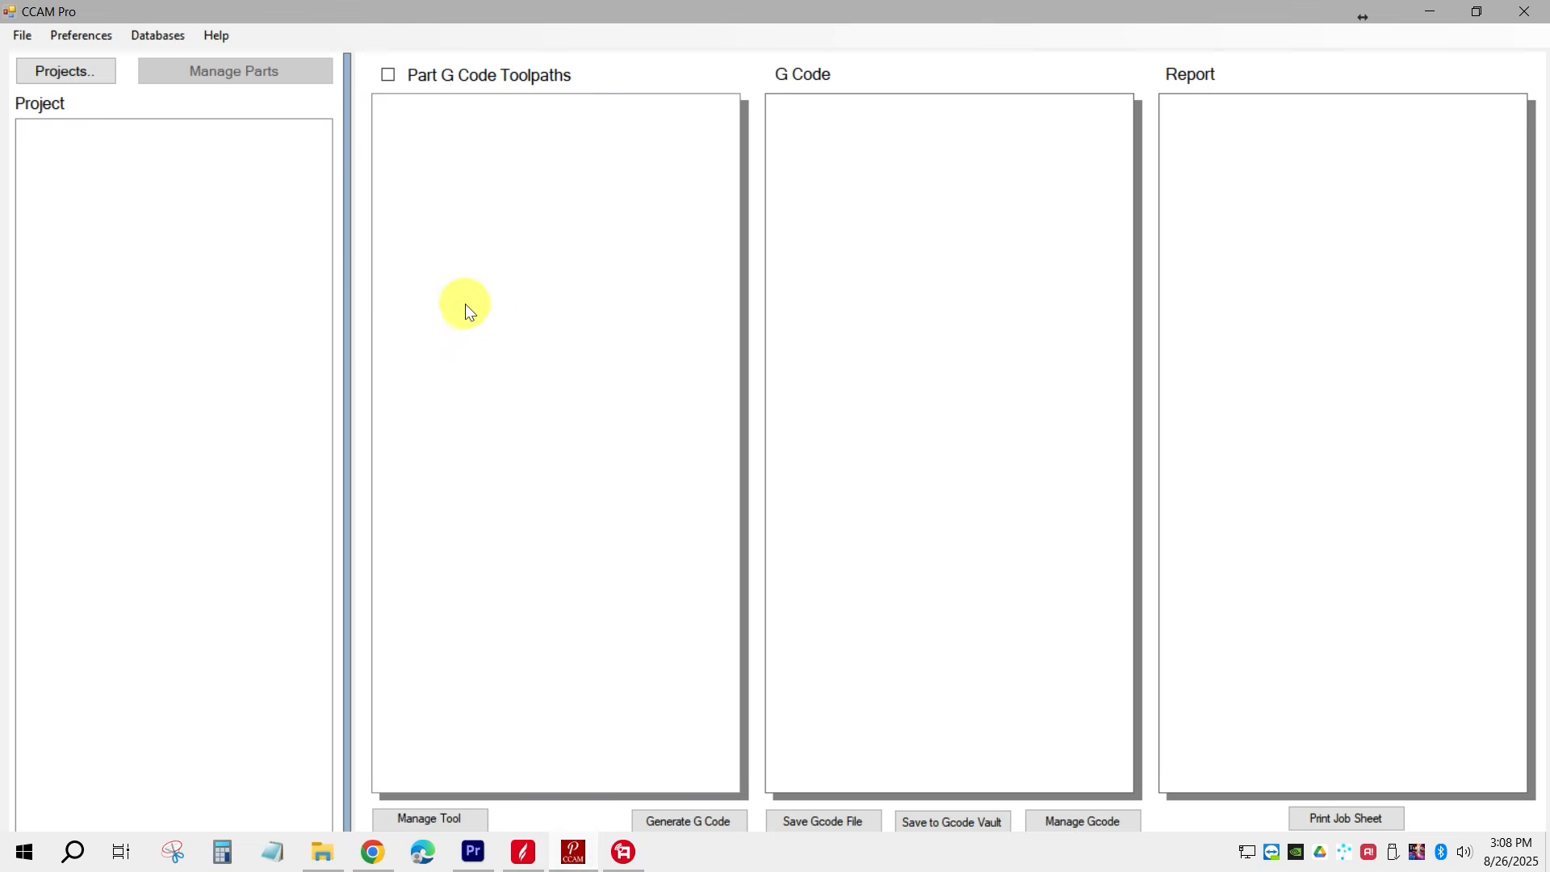
{"action": "left_click", "coordinate": [65, 71]}
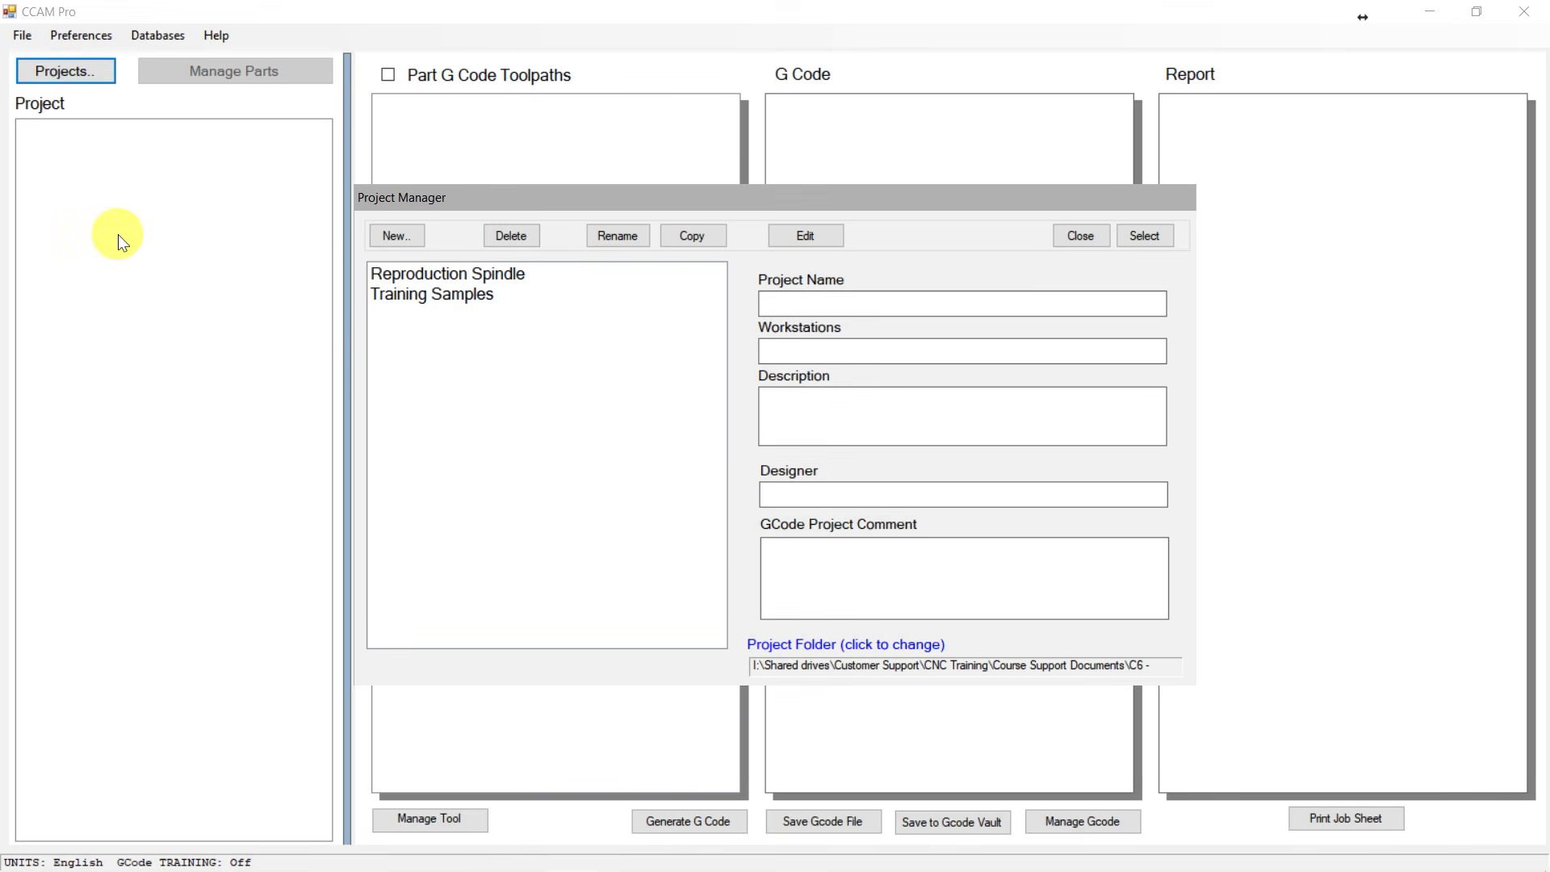
Load the Training Samples project and select the Turning Round Sample part under Turning Center.
{"action": "left_click", "coordinate": [433, 296]}
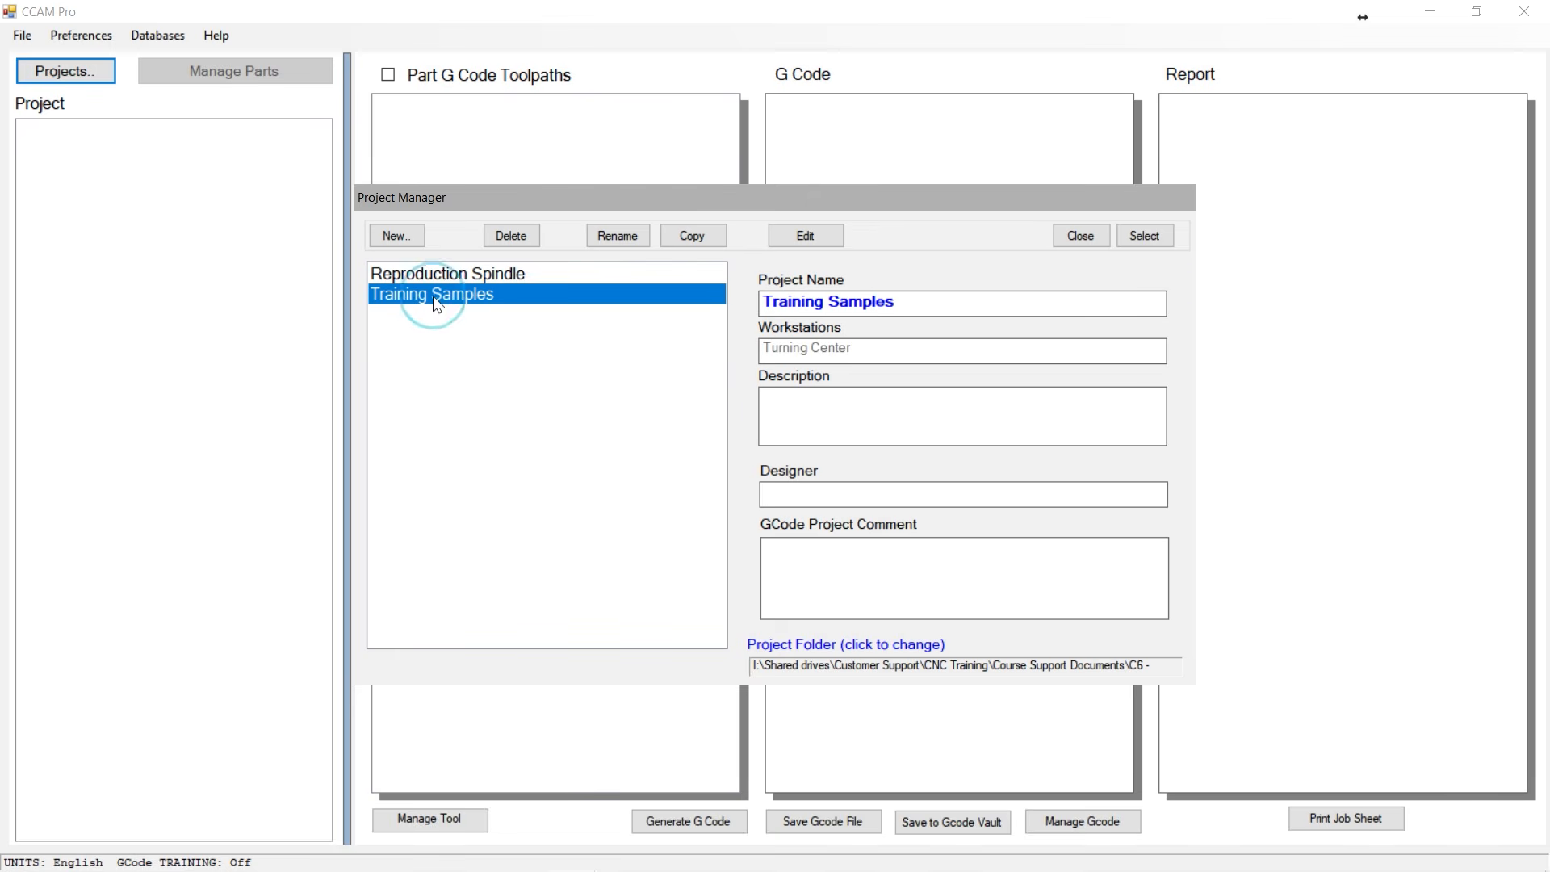
{"action": "left_click", "coordinate": [1154, 238]}
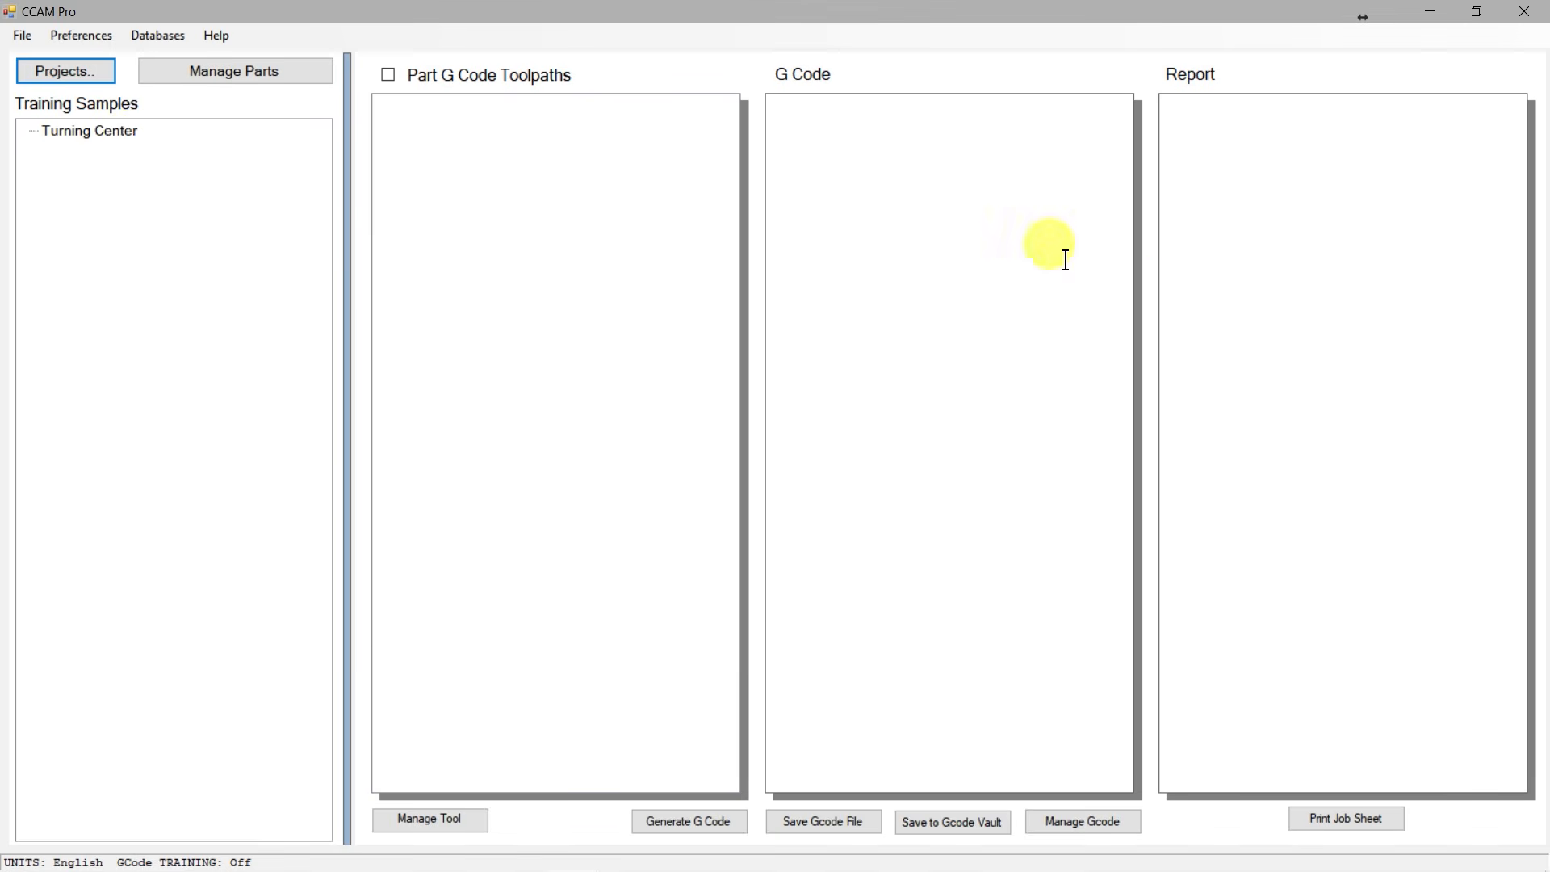
{"action": "left_click", "coordinate": [110, 129]}
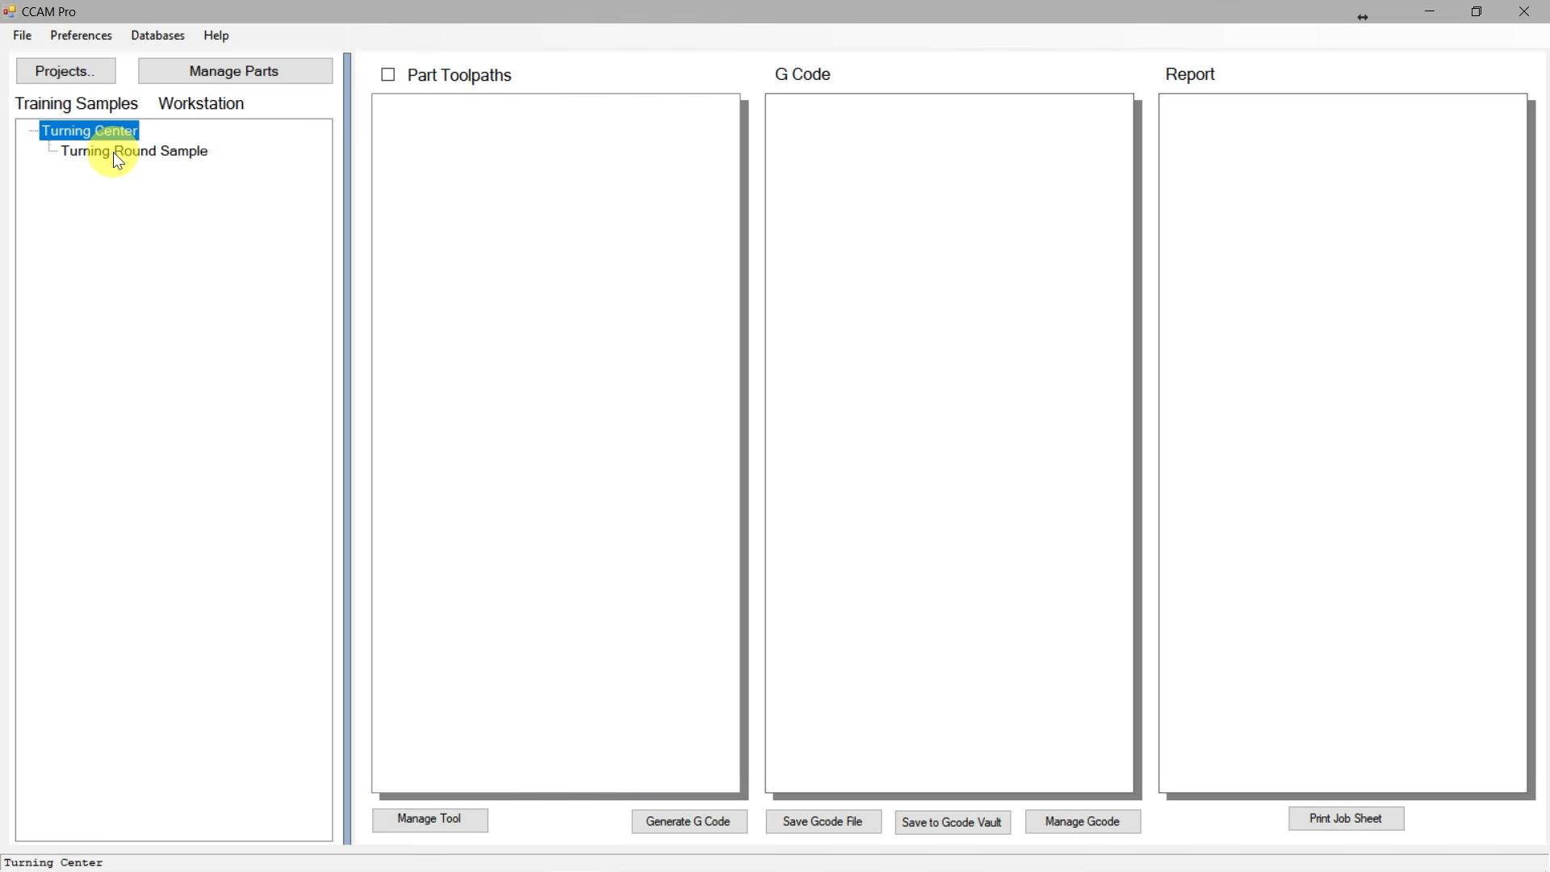
{"action": "left_click", "coordinate": [114, 152]}
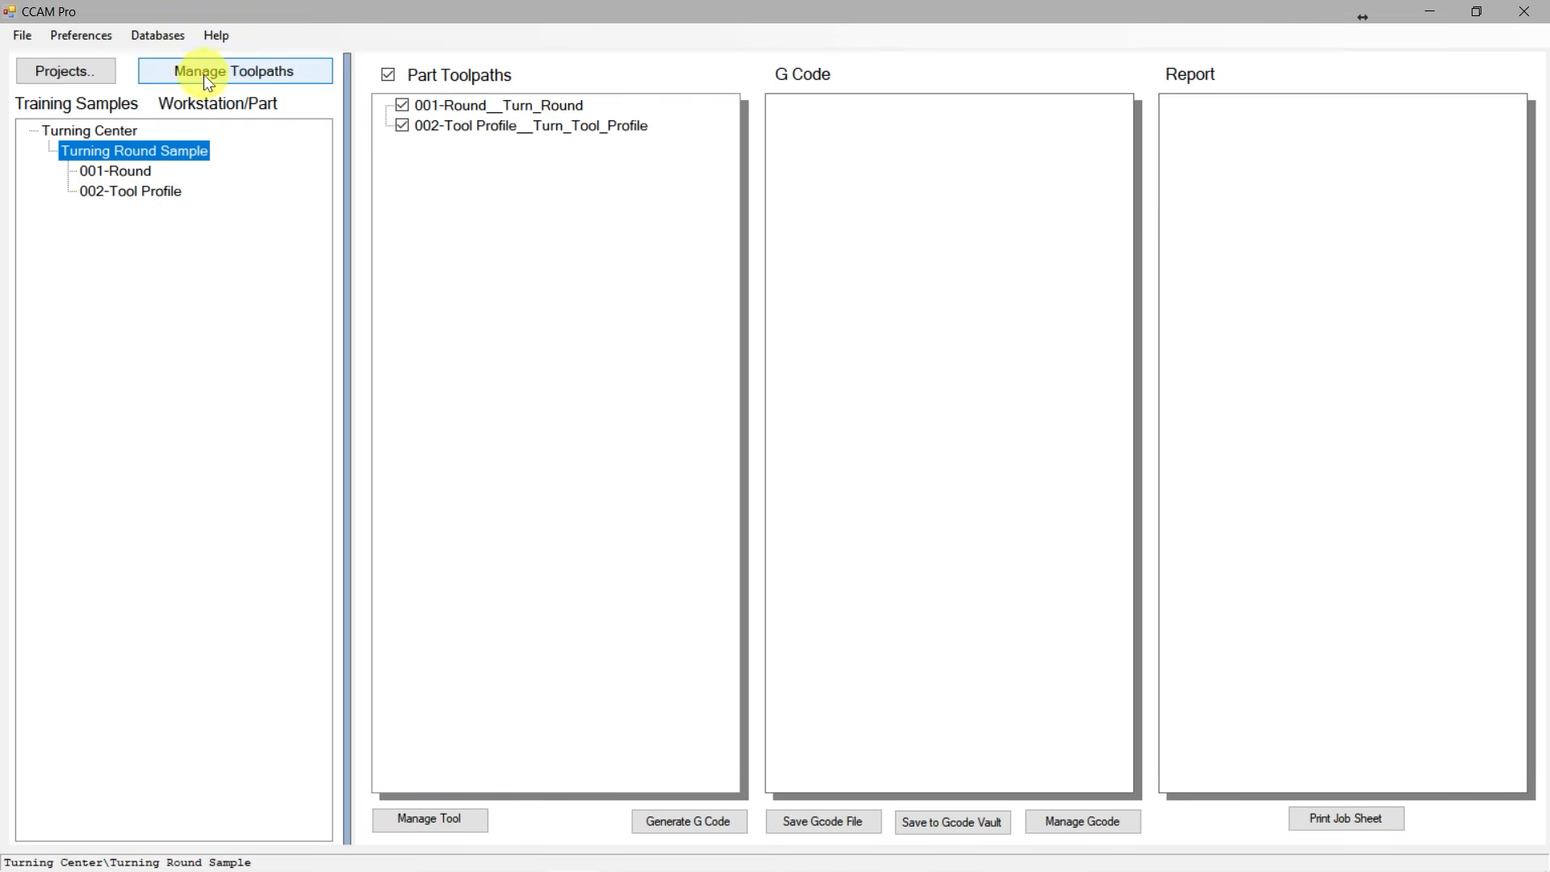
Add a Vector Turning toolpath to the part from the Import templates.
{"action": "left_click", "coordinate": [233, 71]}
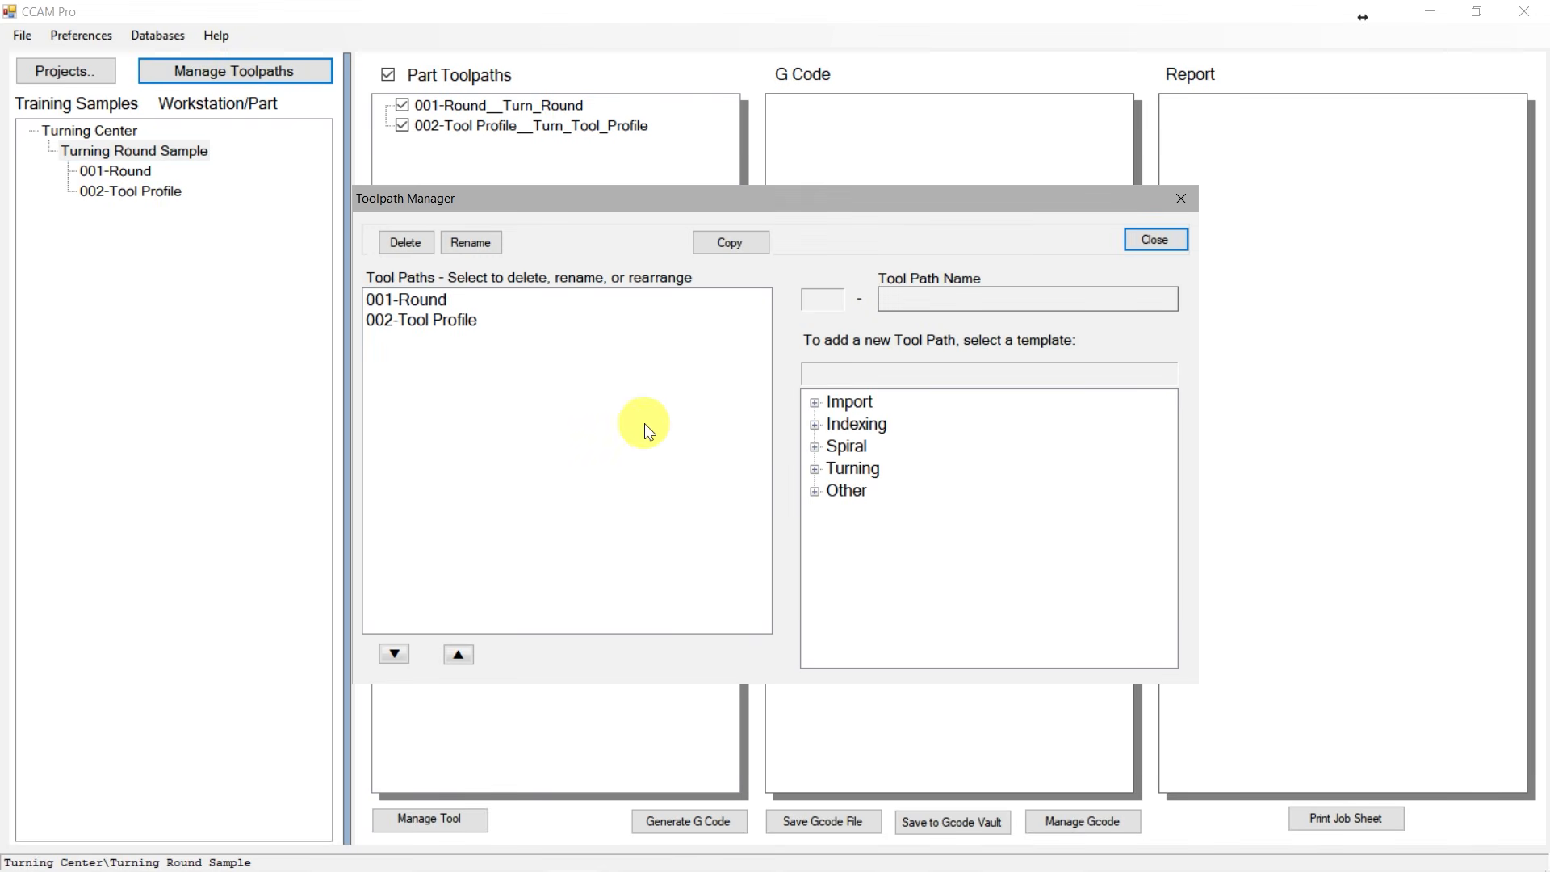
{"action": "left_click", "coordinate": [814, 402]}
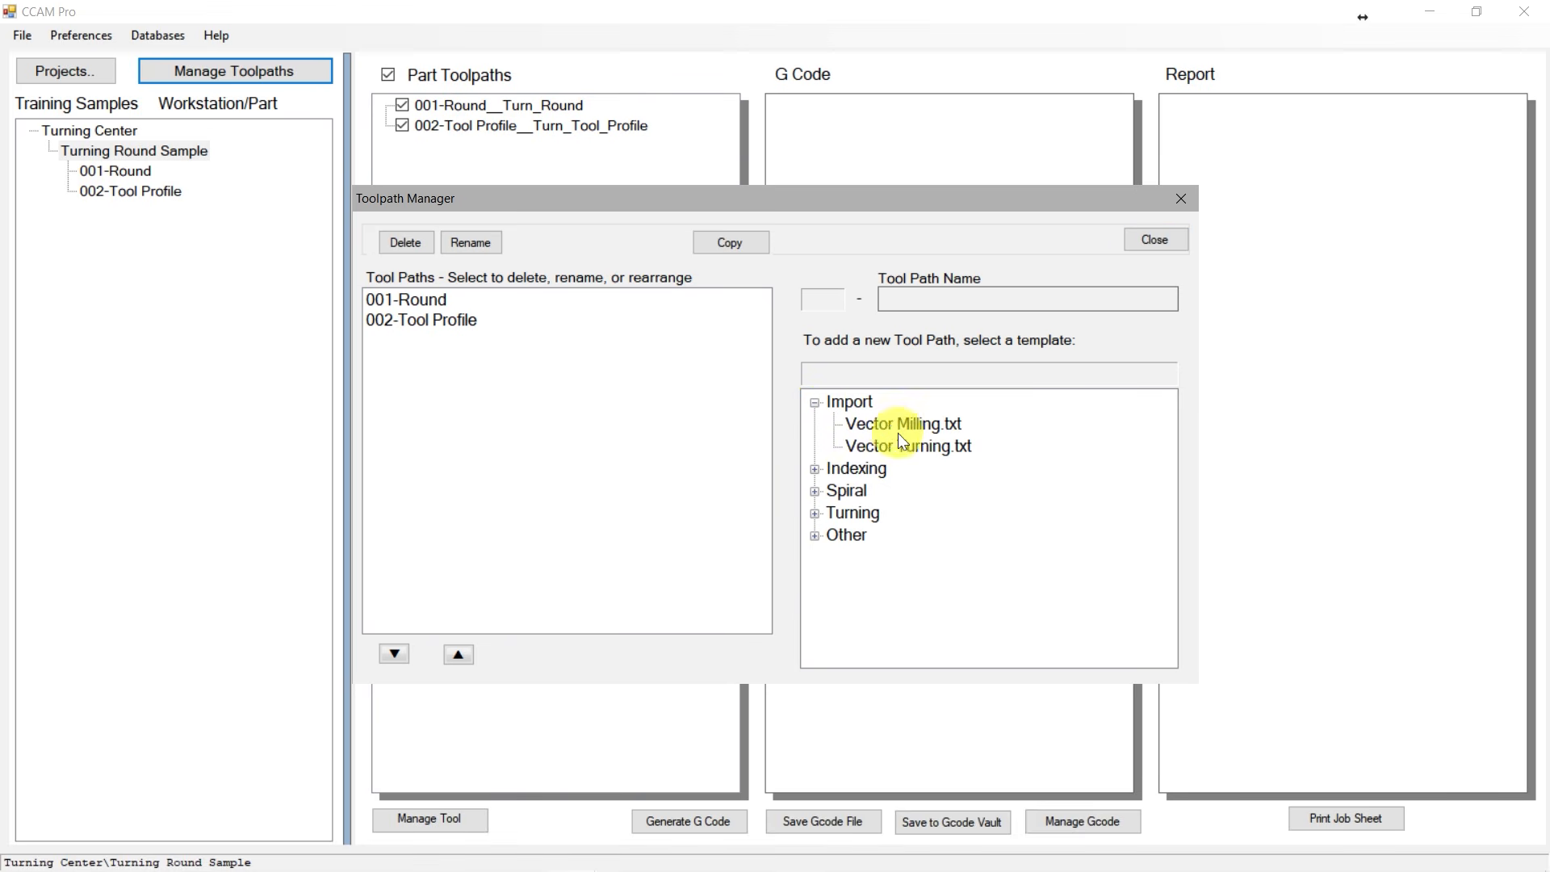
{"action": "left_click", "coordinate": [924, 449]}
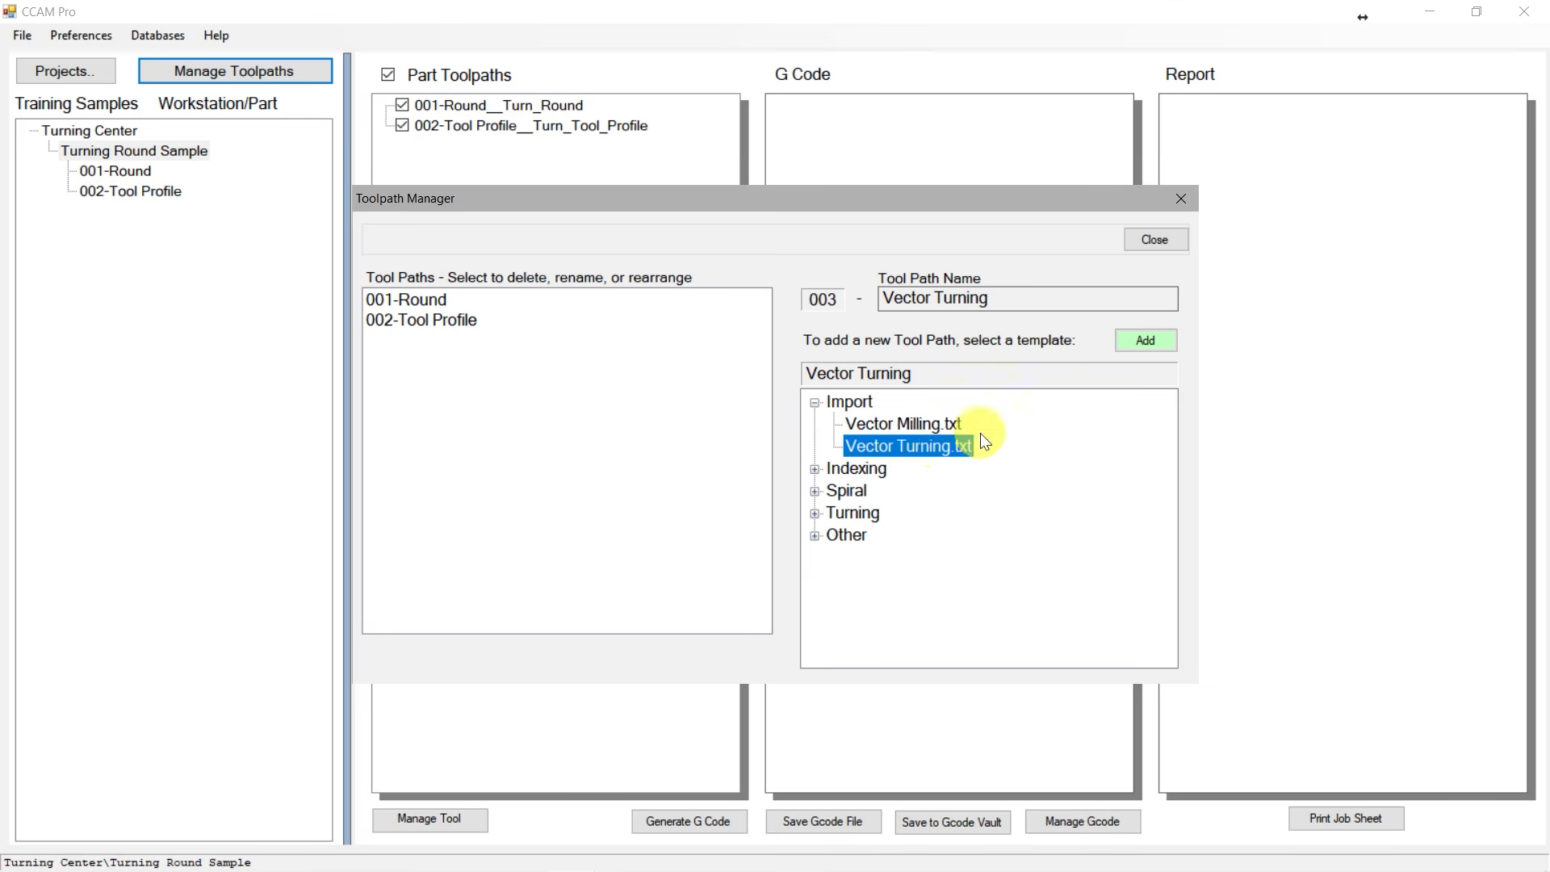
{"action": "left_click", "coordinate": [1146, 343]}
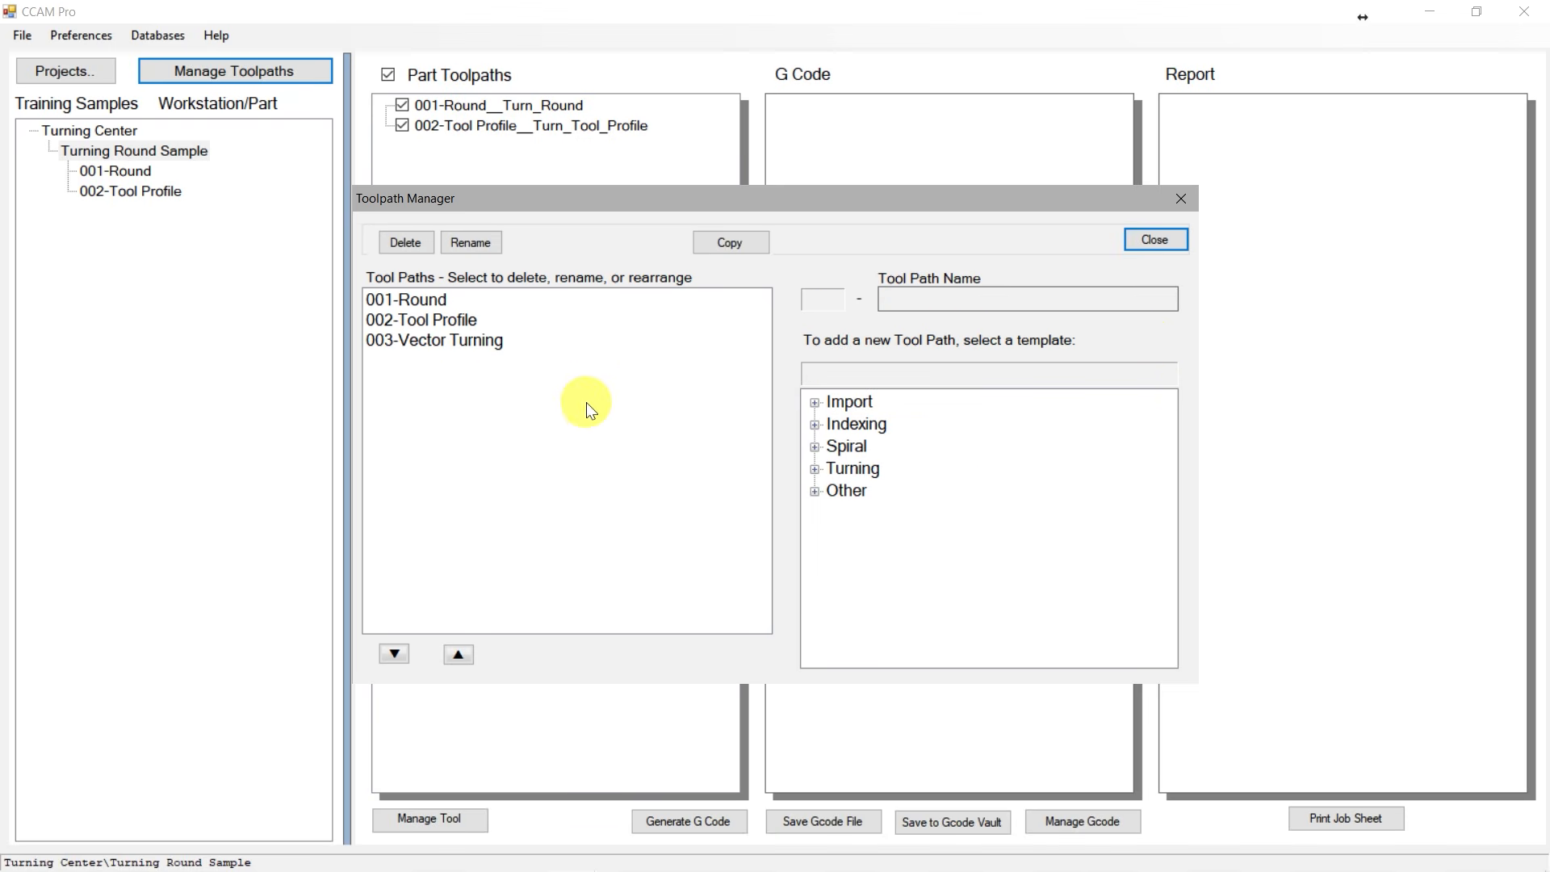
{"action": "left_click", "coordinate": [1175, 240]}
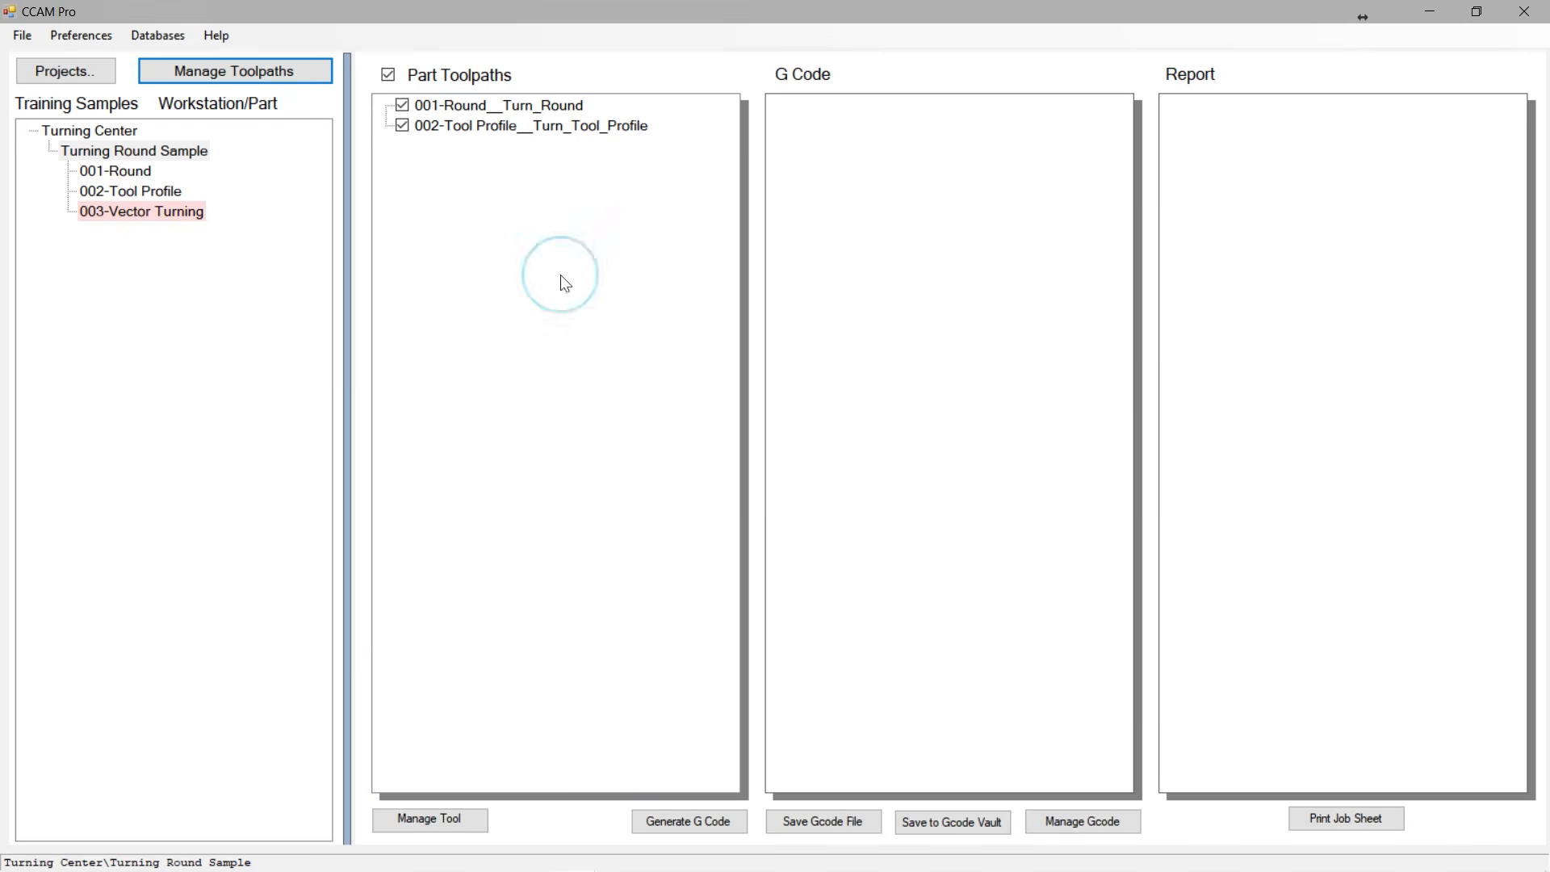
Open the 003-Vector Turning toolpath and assign Import Contour.nc from the Import - Vector Turning folder as its G-code file.
{"action": "double_click", "coordinate": [139, 212]}
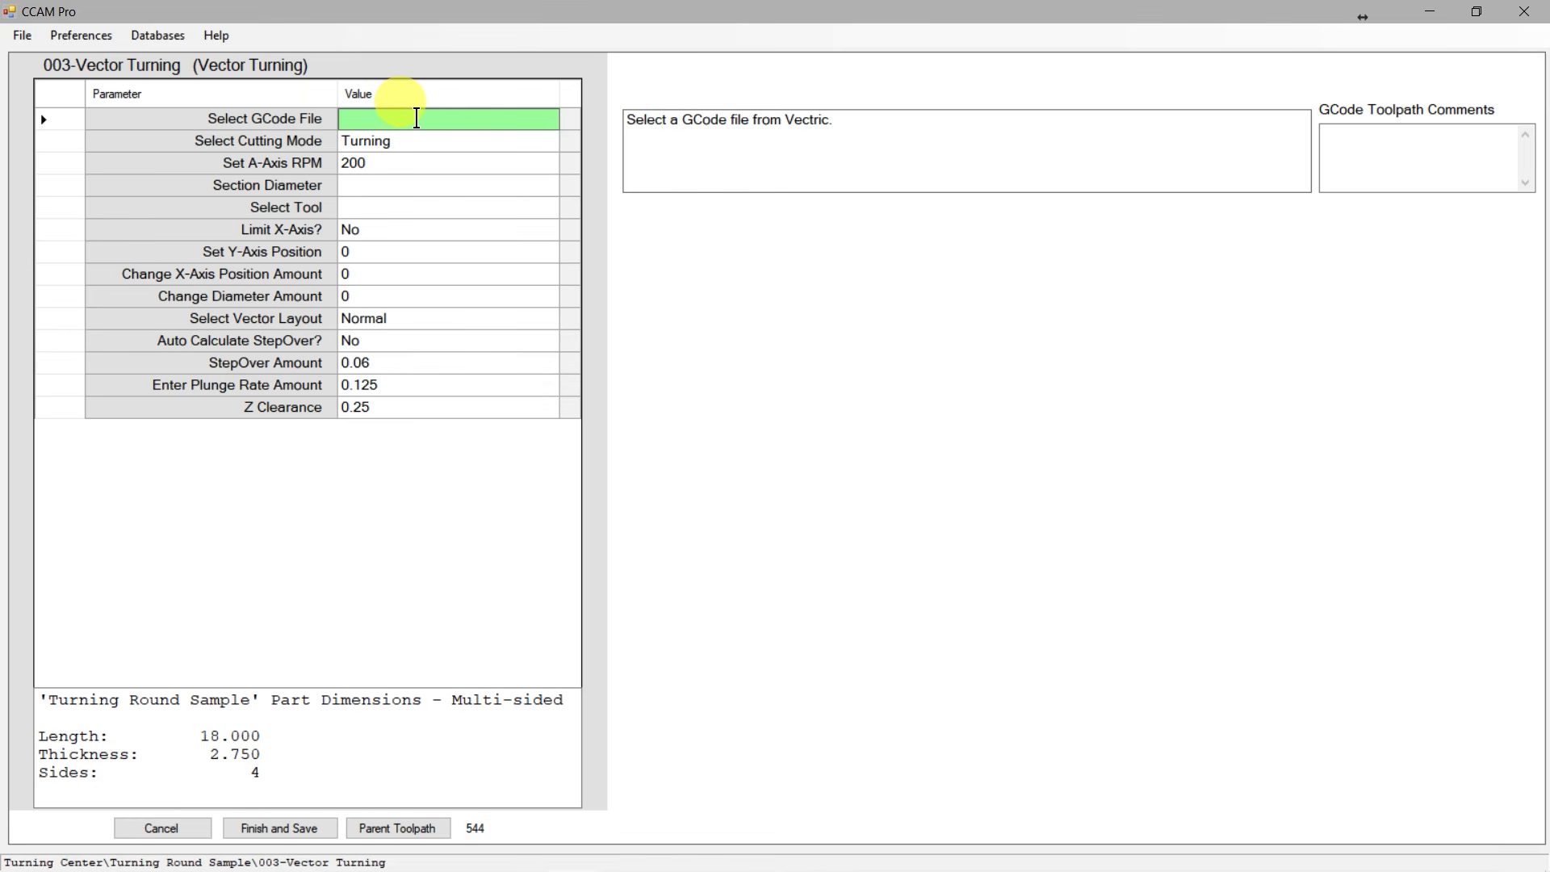
{"action": "left_click", "coordinate": [417, 118]}
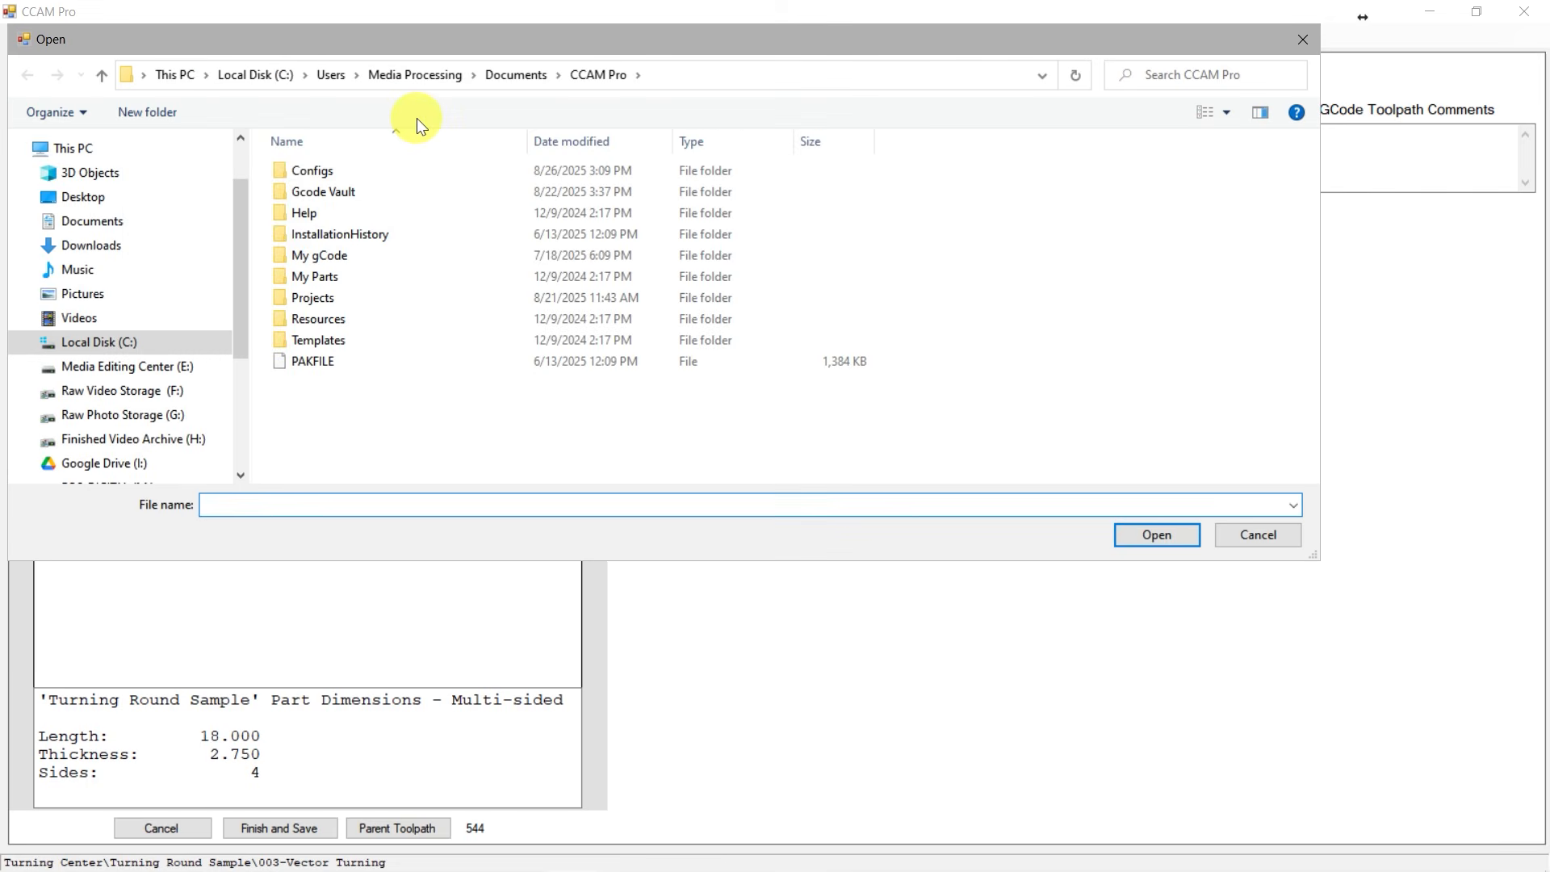
{"action": "scroll", "coordinate": [65, 177], "scroll_direction": "up", "scroll_amount": 1}
{"action": "left_click", "coordinate": [81, 156]}
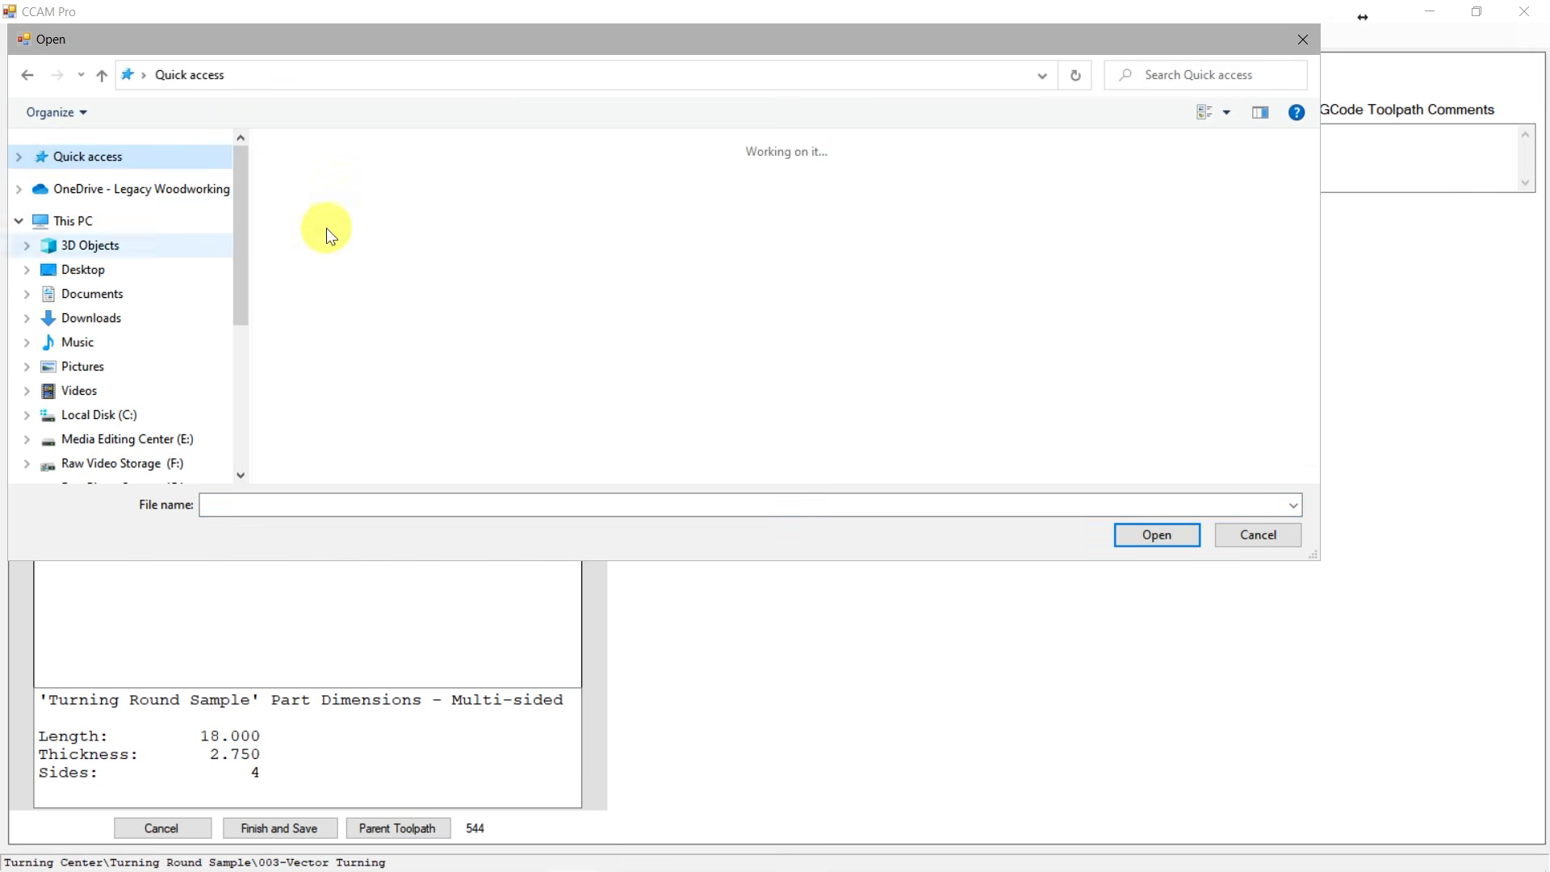
{"action": "right_click", "coordinate": [349, 186]}
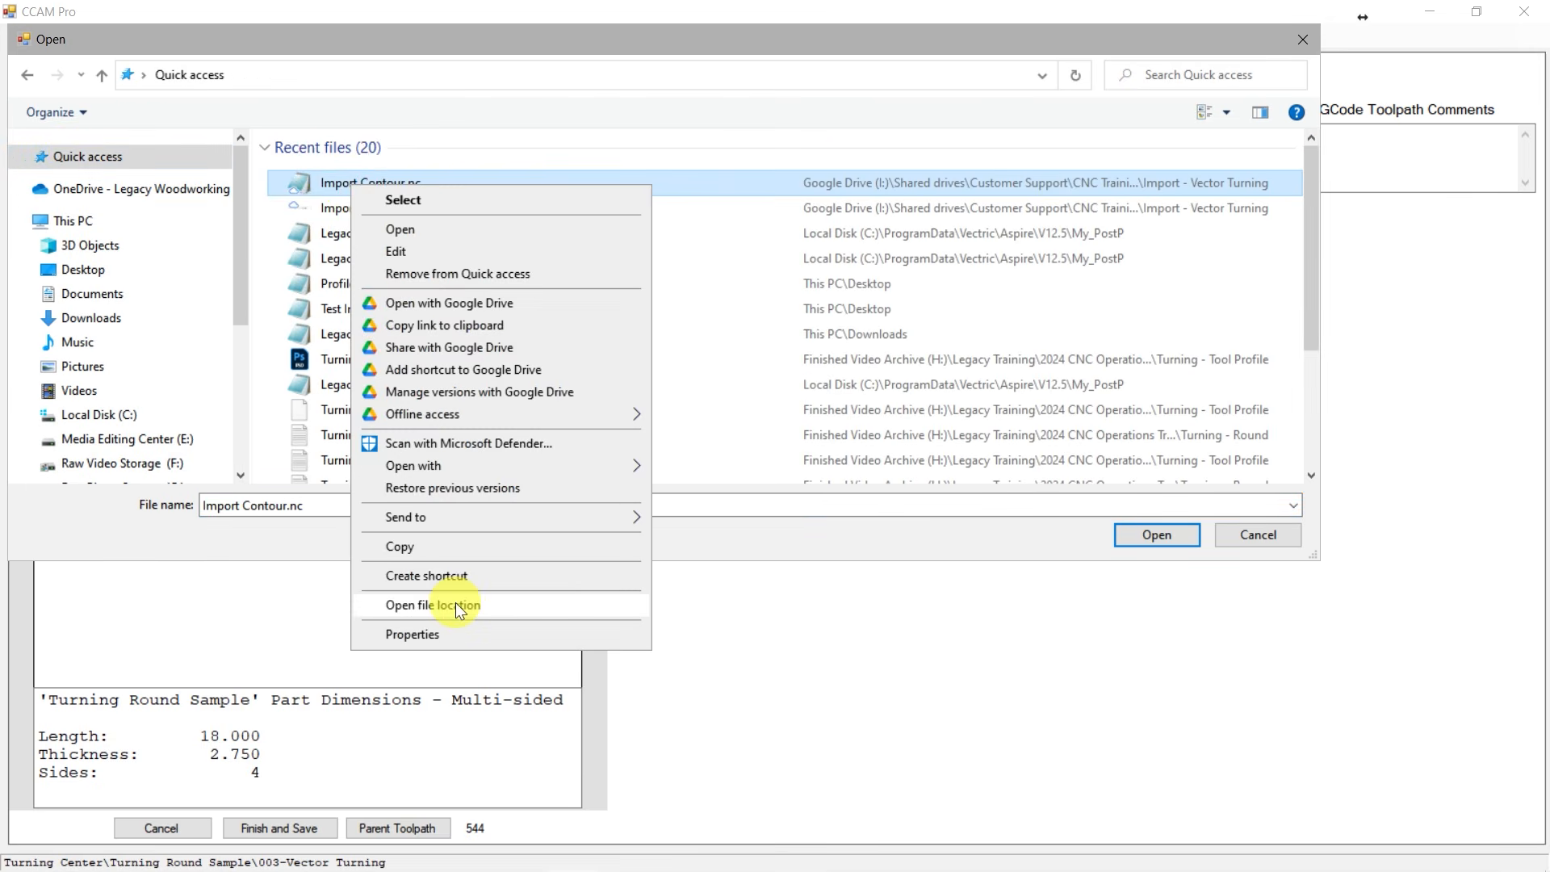
{"action": "left_click", "coordinate": [455, 603]}
{"action": "left_click", "coordinate": [341, 273]}
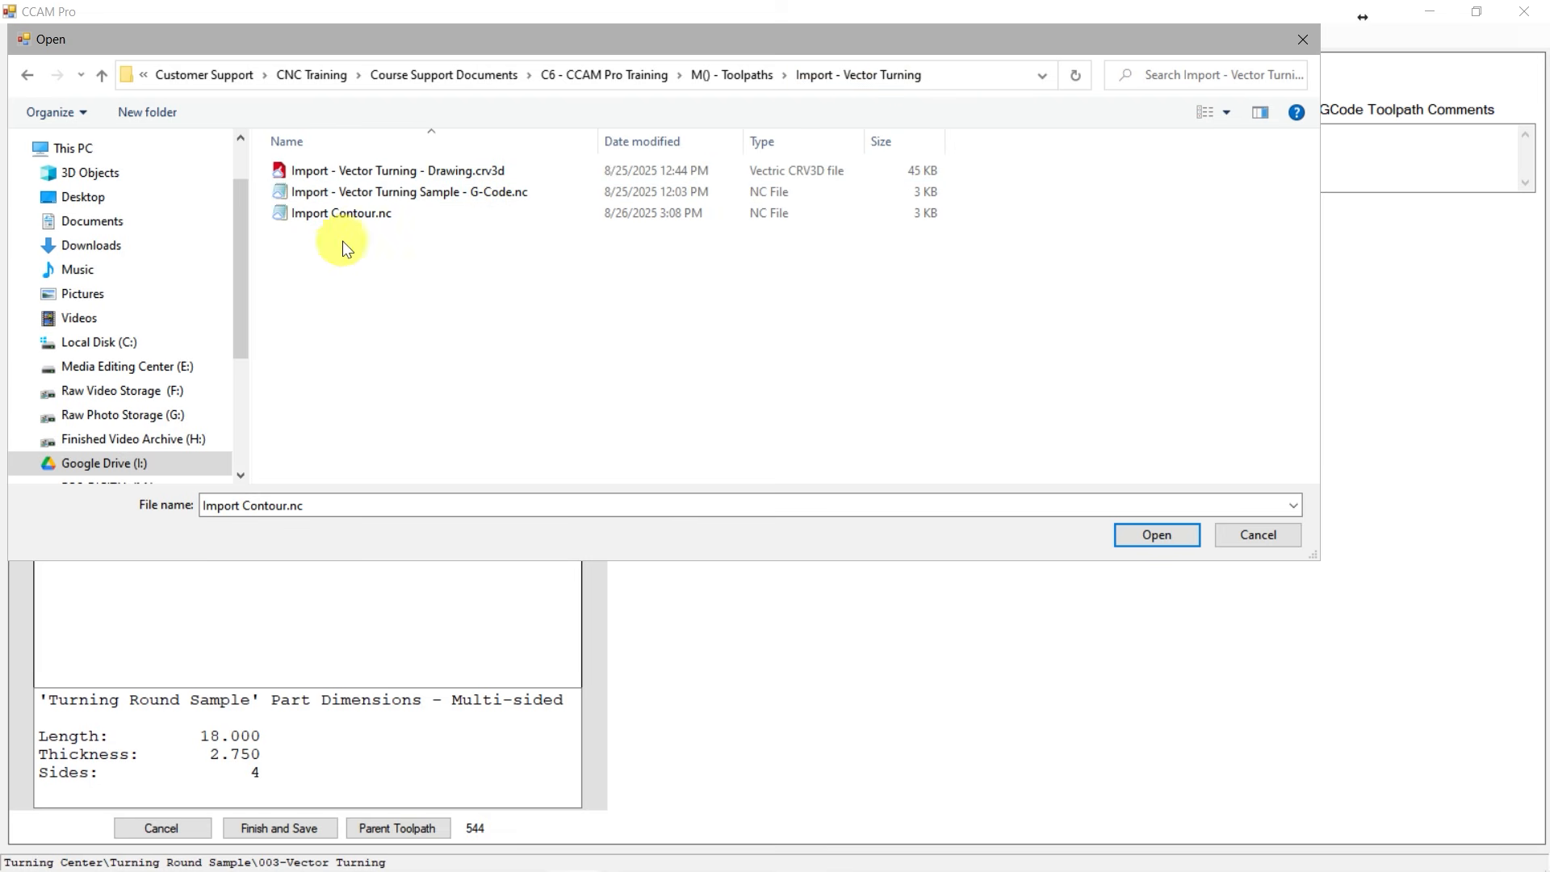
{"action": "left_click", "coordinate": [306, 214]}
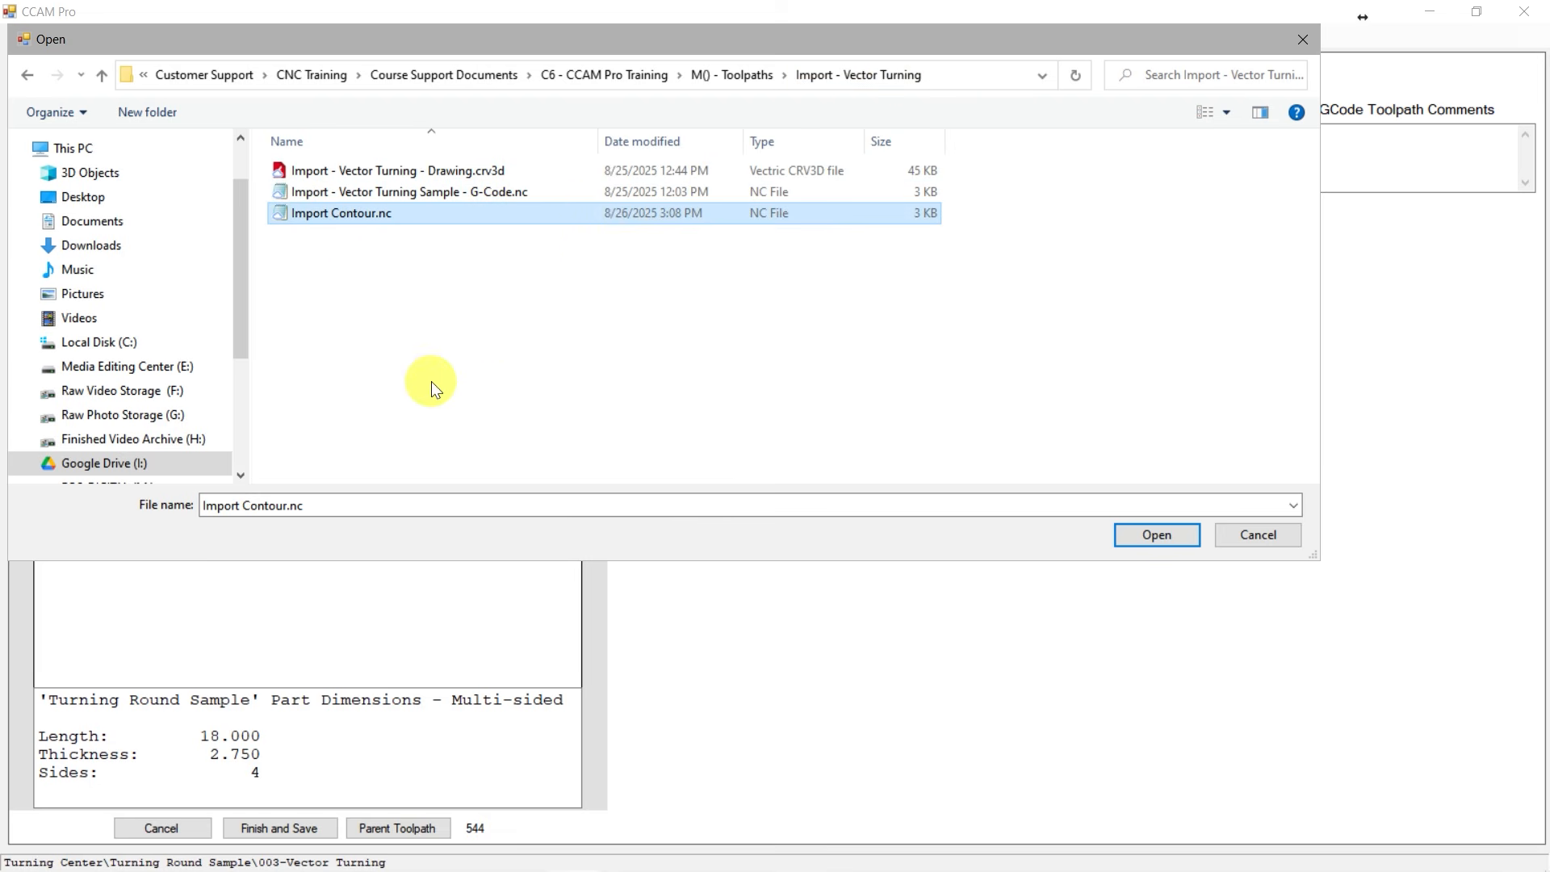
{"action": "left_click", "coordinate": [1156, 535]}
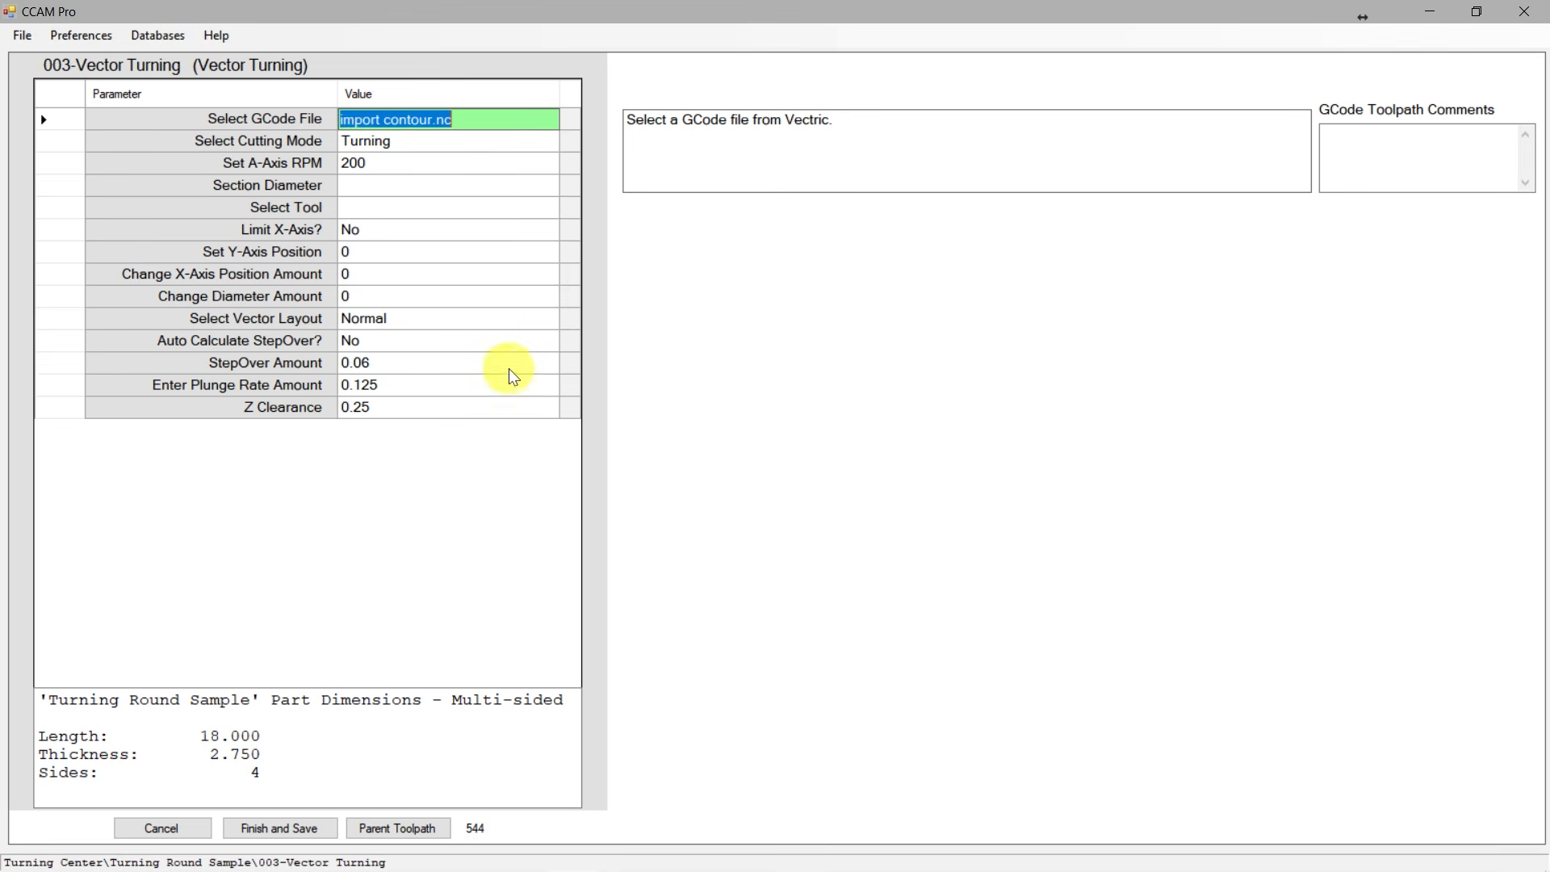
Set the cutting mode to Turning and leave the A-Axis RPM at 200.
{"action": "left_click", "coordinate": [428, 144]}
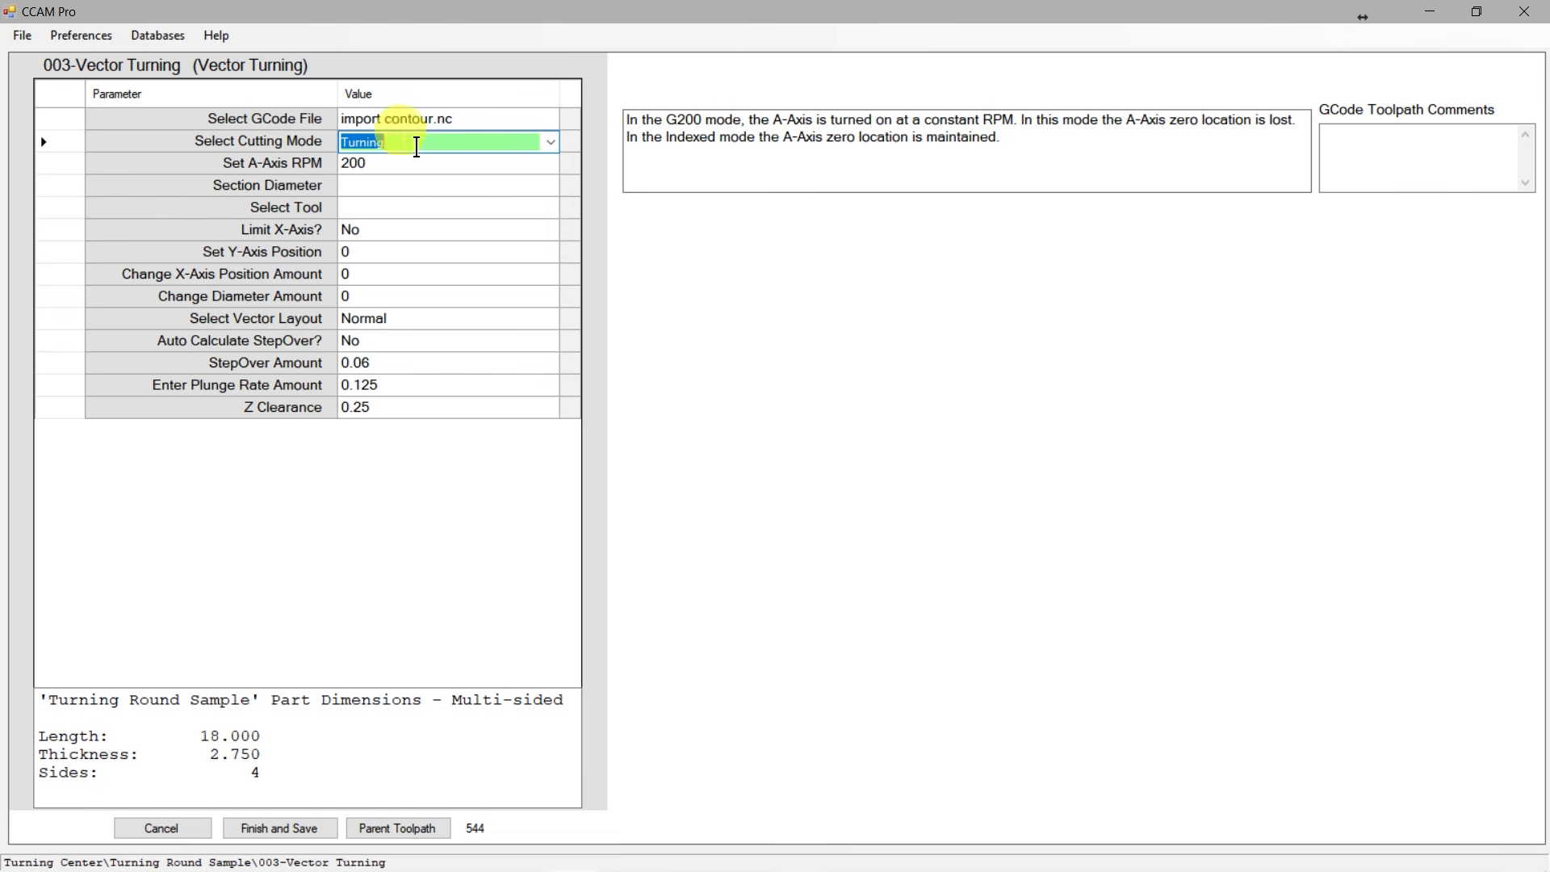
{"action": "left_click", "coordinate": [410, 143]}
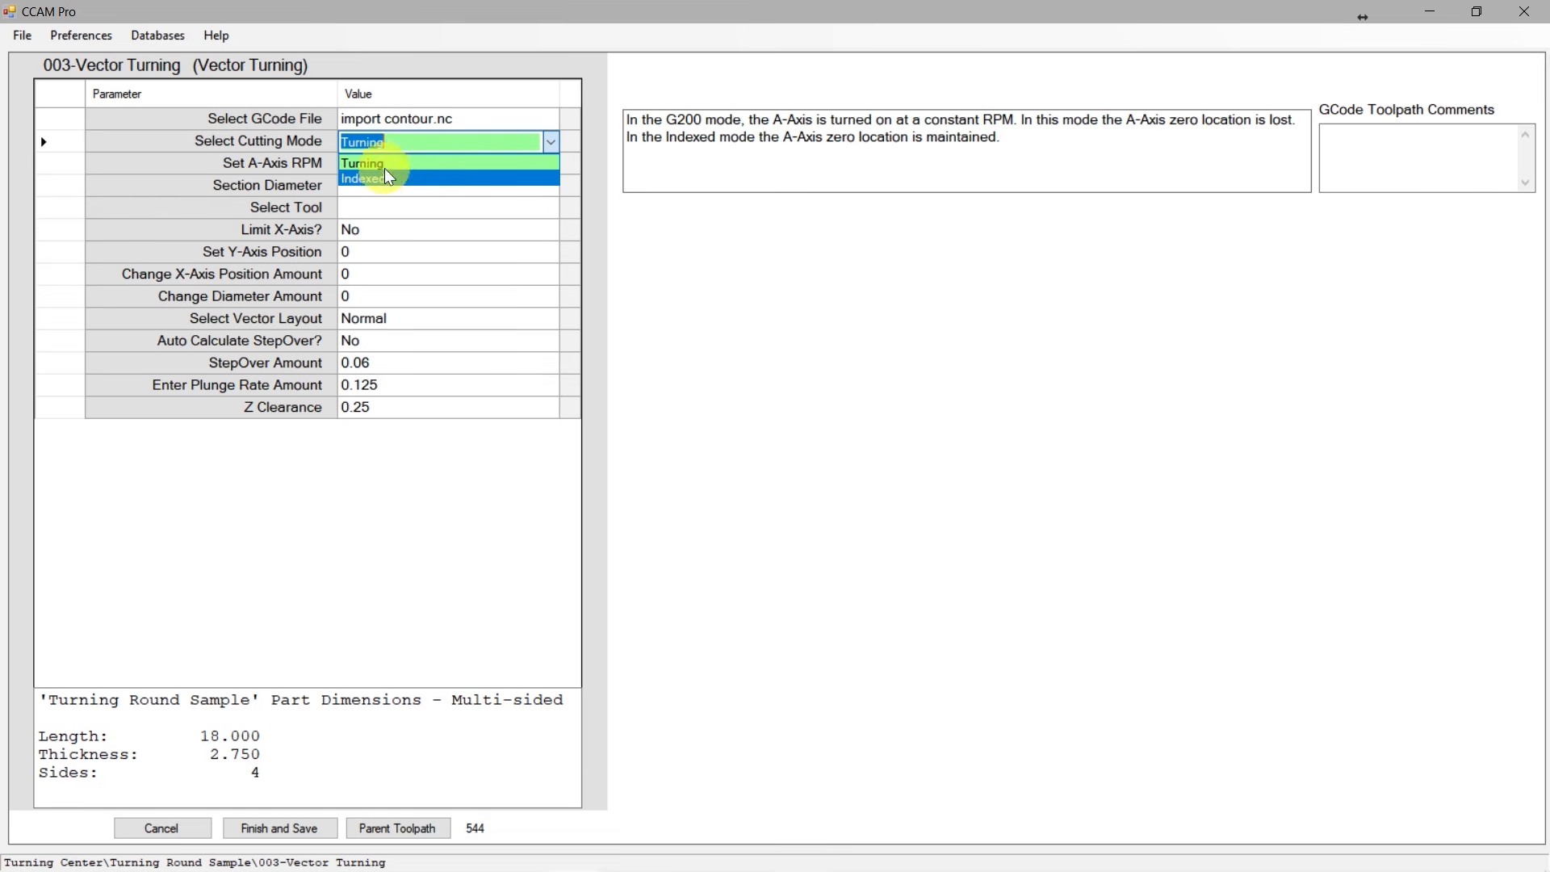
{"action": "left_click", "coordinate": [388, 162]}
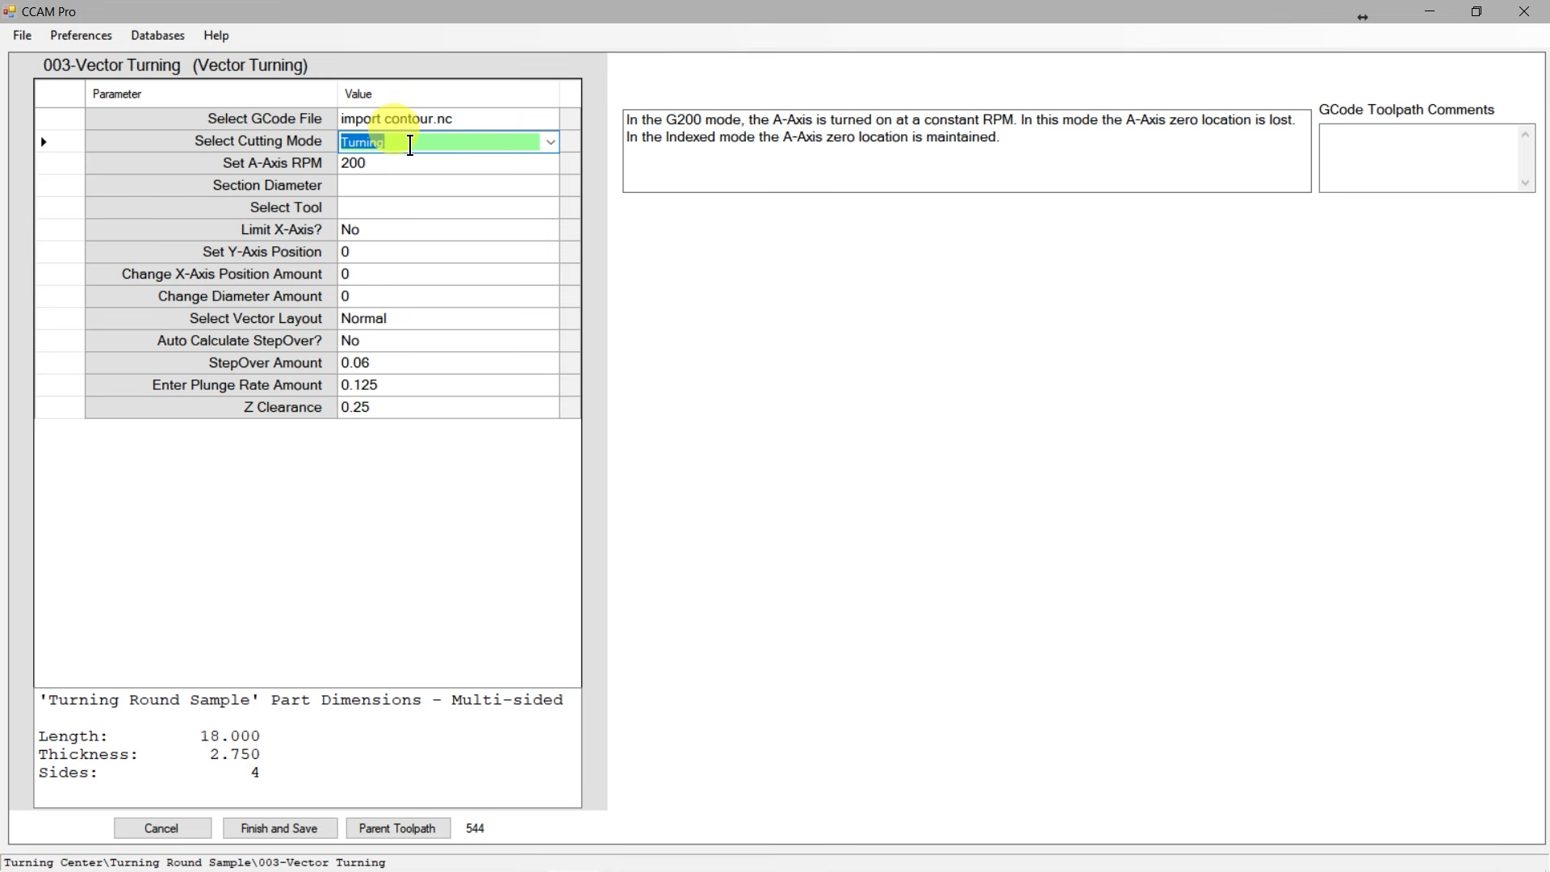
{"action": "left_click", "coordinate": [551, 143]}
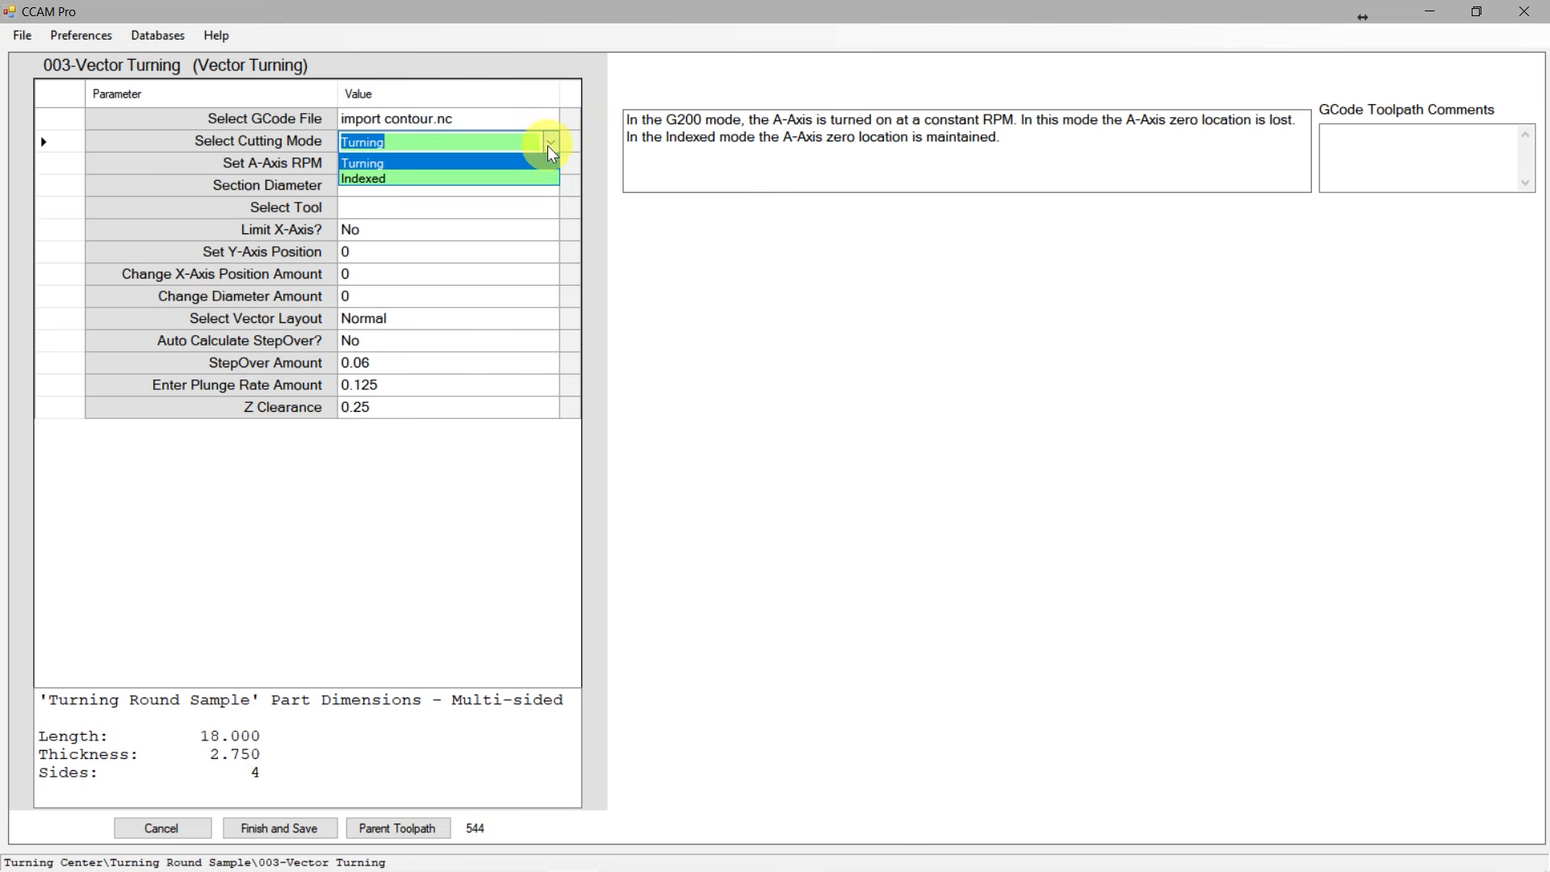
{"action": "left_click", "coordinate": [549, 161]}
{"action": "left_click", "coordinate": [550, 142]}
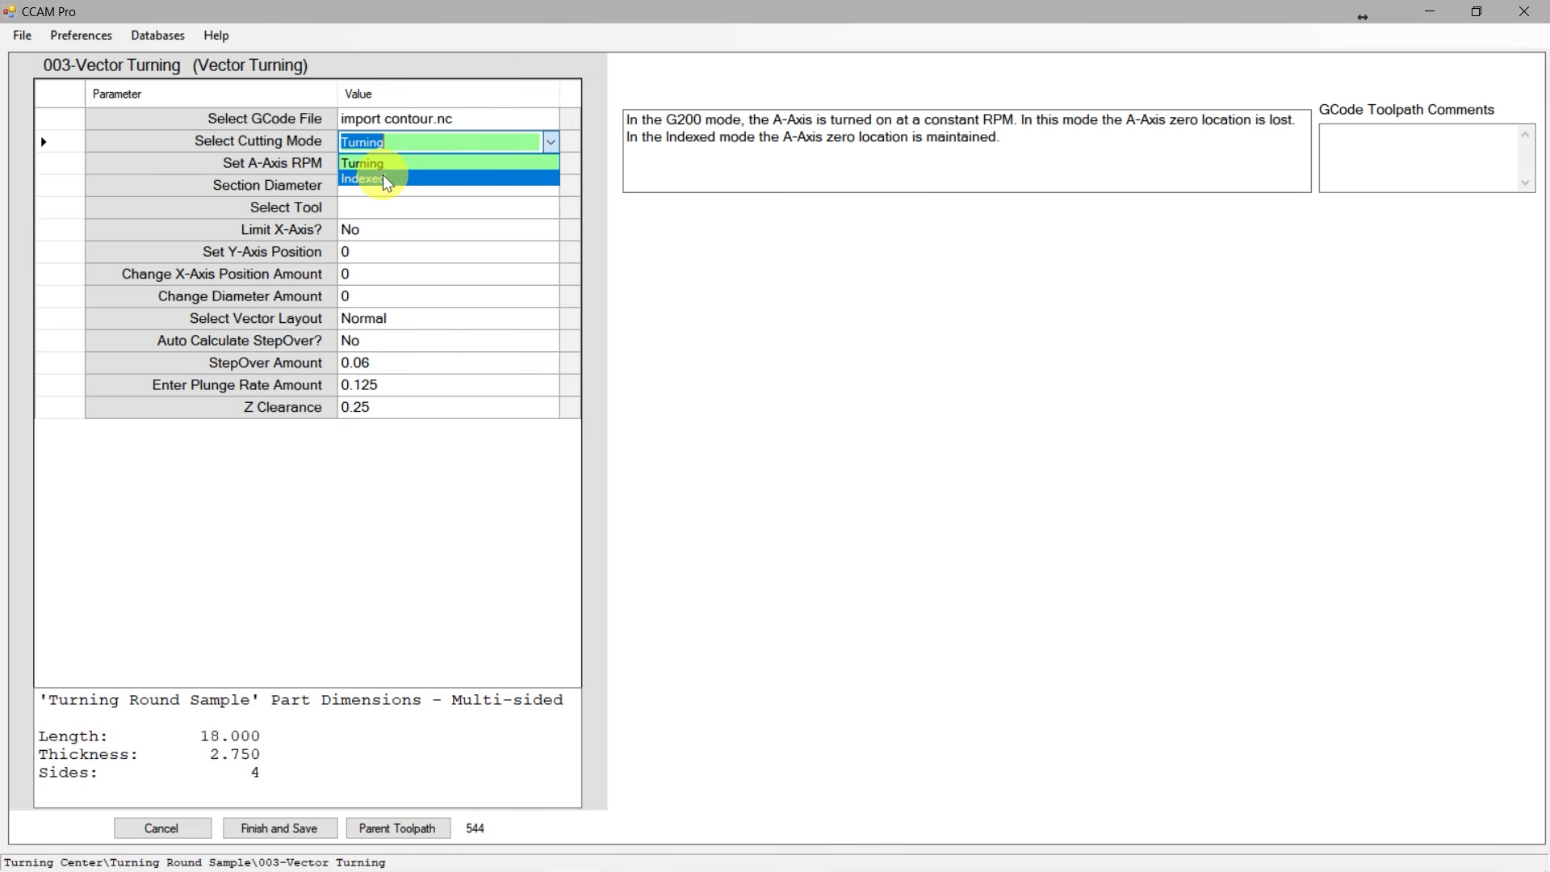
{"action": "left_click", "coordinate": [549, 145]}
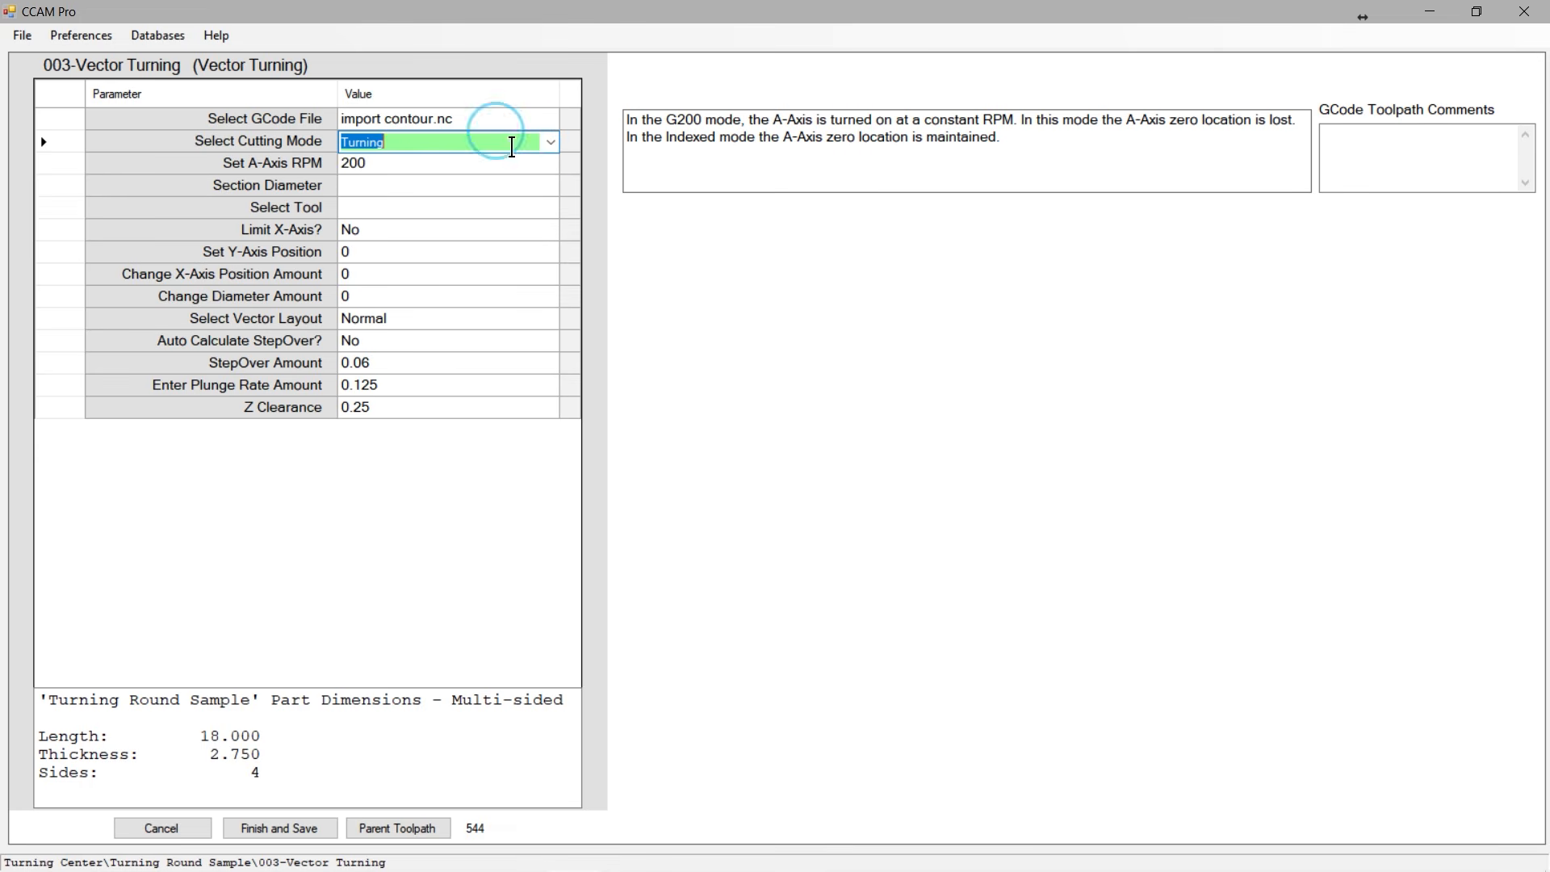
{"action": "left_click", "coordinate": [401, 165]}
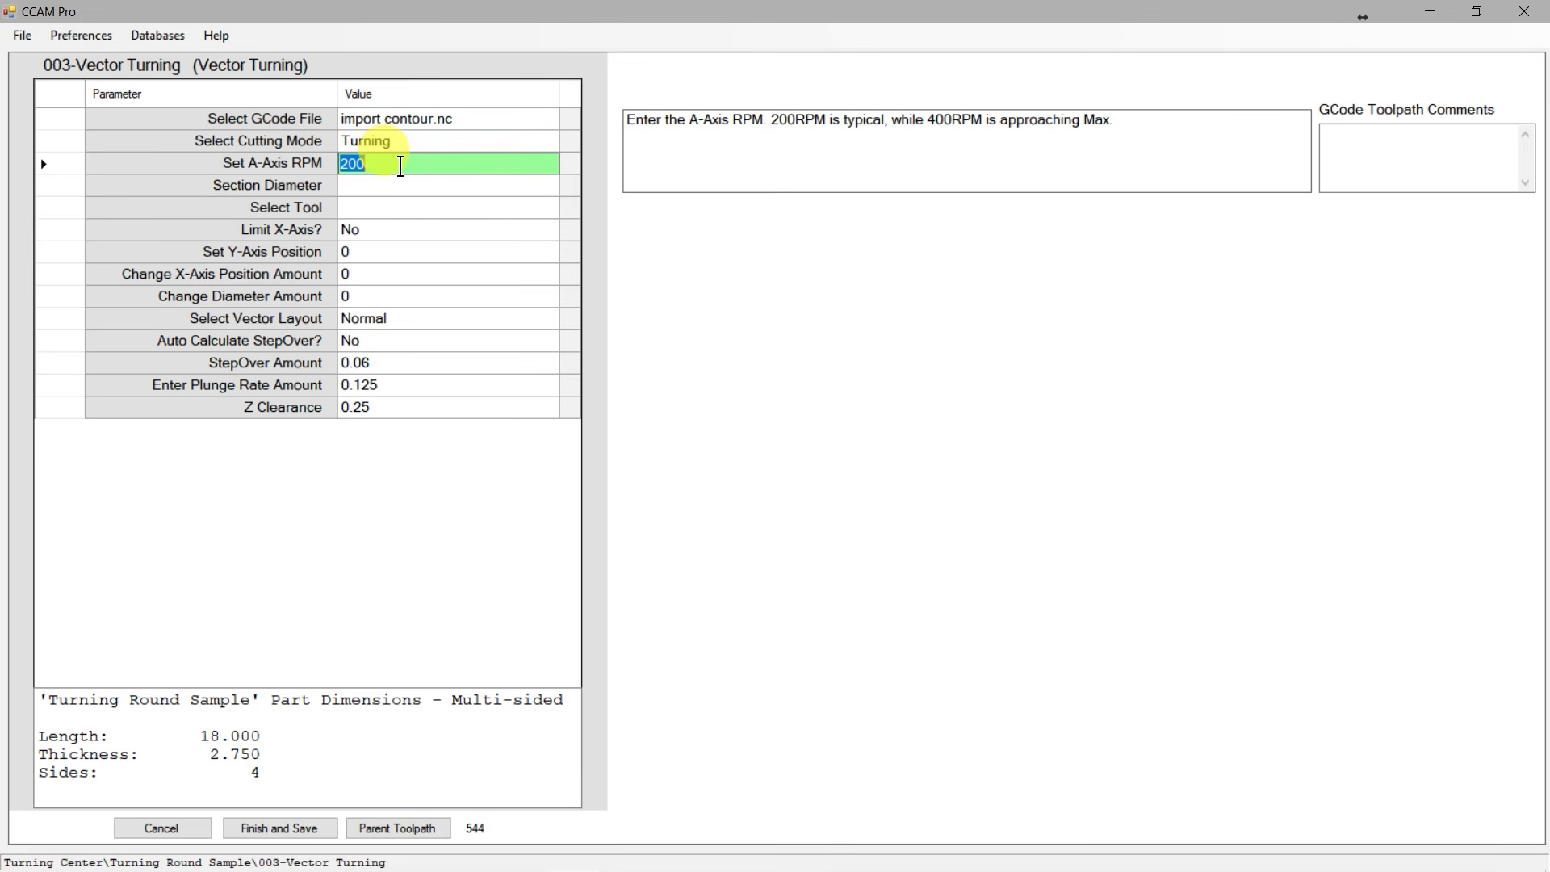
{"action": "left_click", "coordinate": [375, 165]}
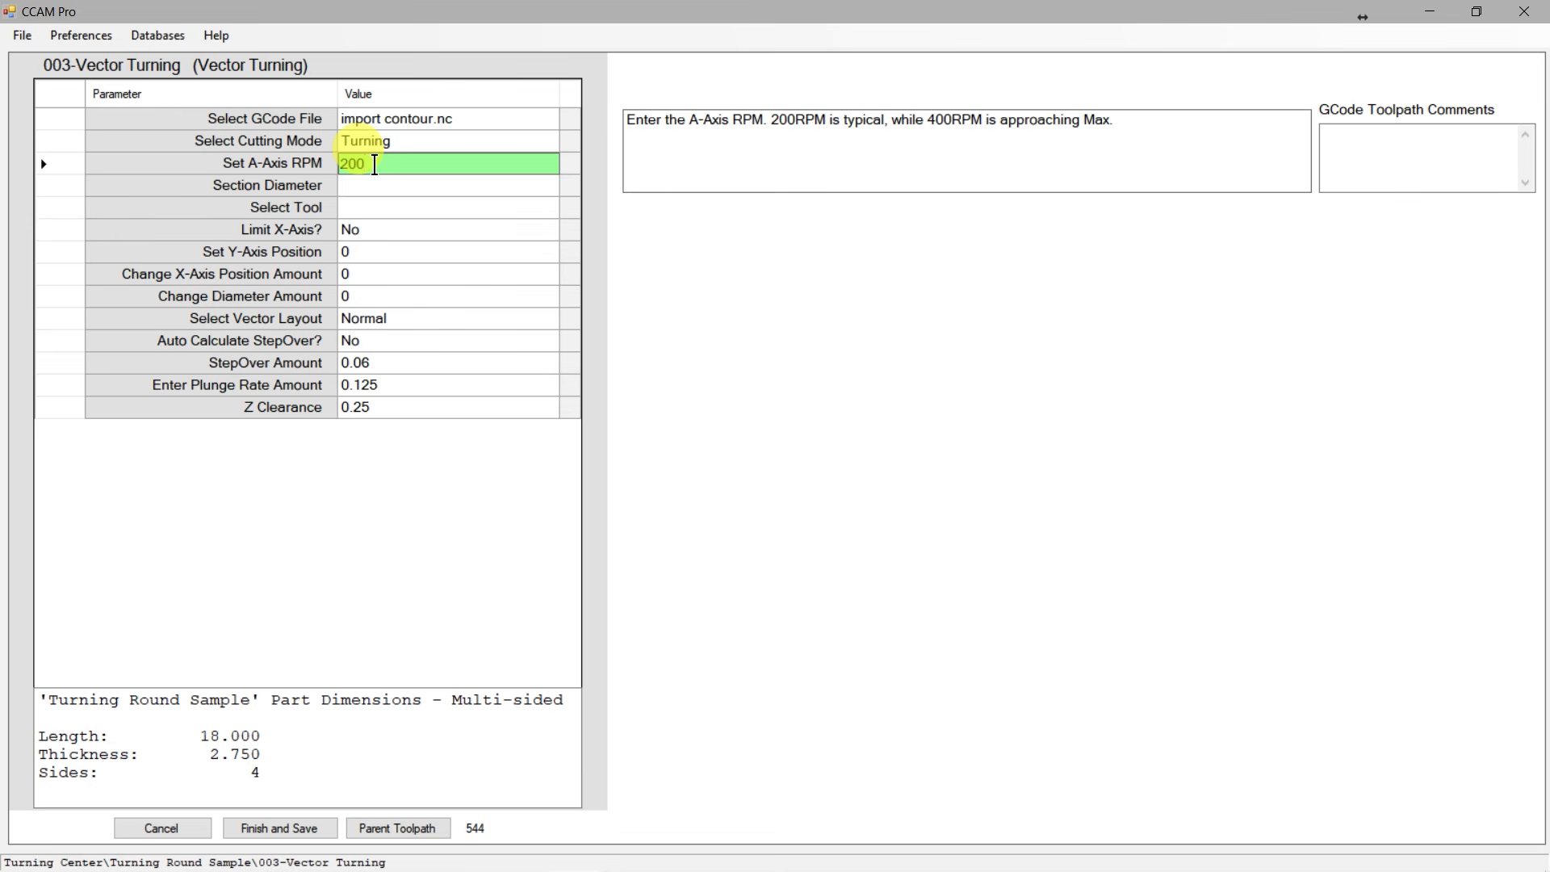
{"action": "double_click", "coordinate": [355, 164]}
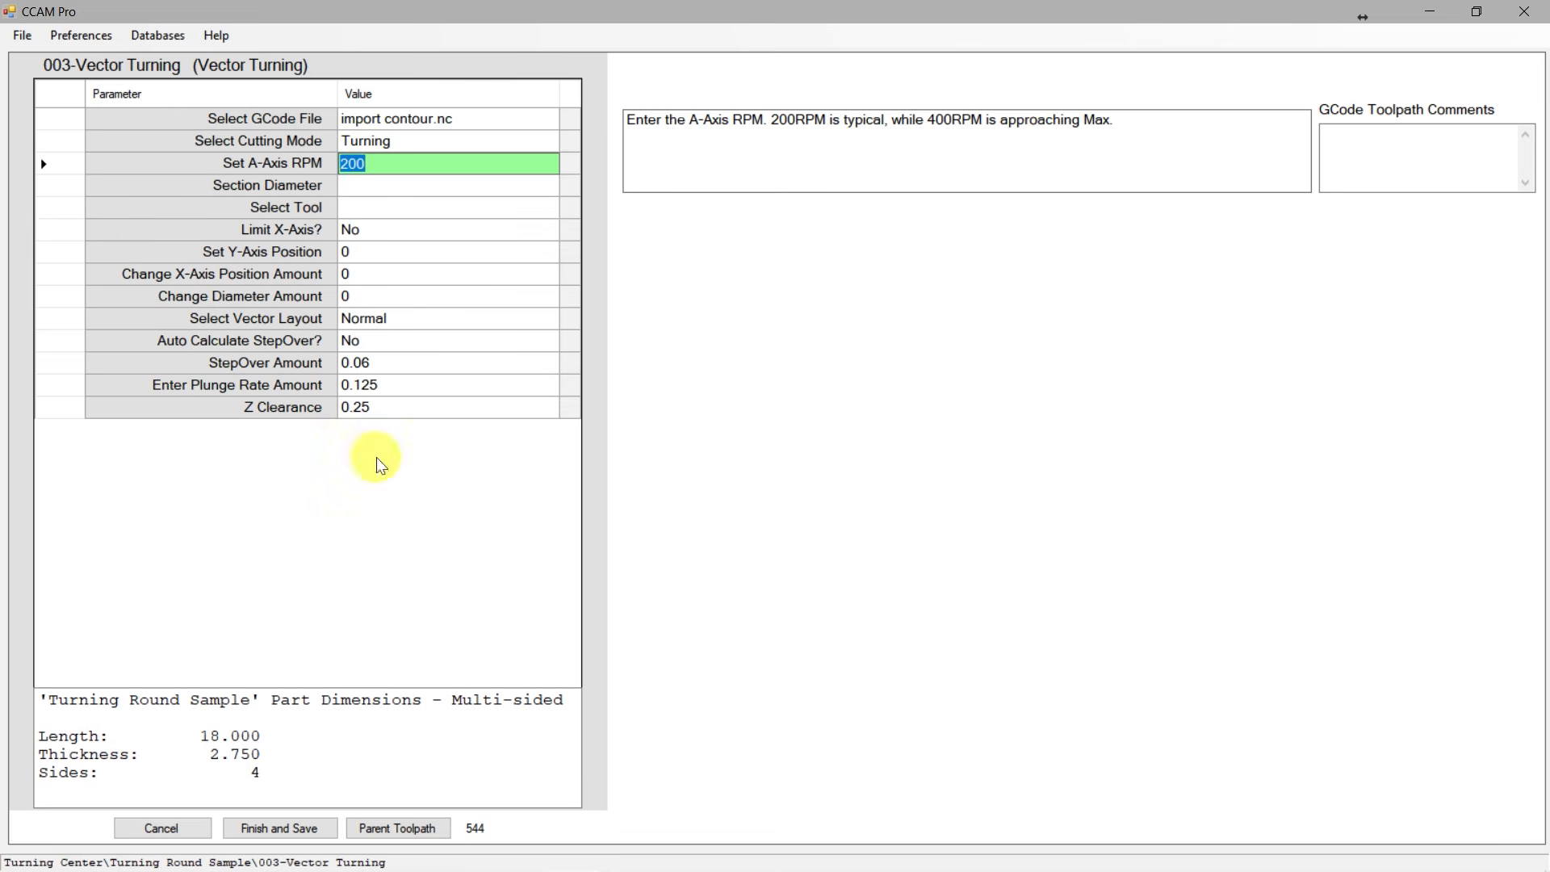
Switch to Aspire, nudge the tapered router bit drawing slightly downward, and return to CCAM Pro.
{"action": "left_click", "coordinate": [523, 854]}
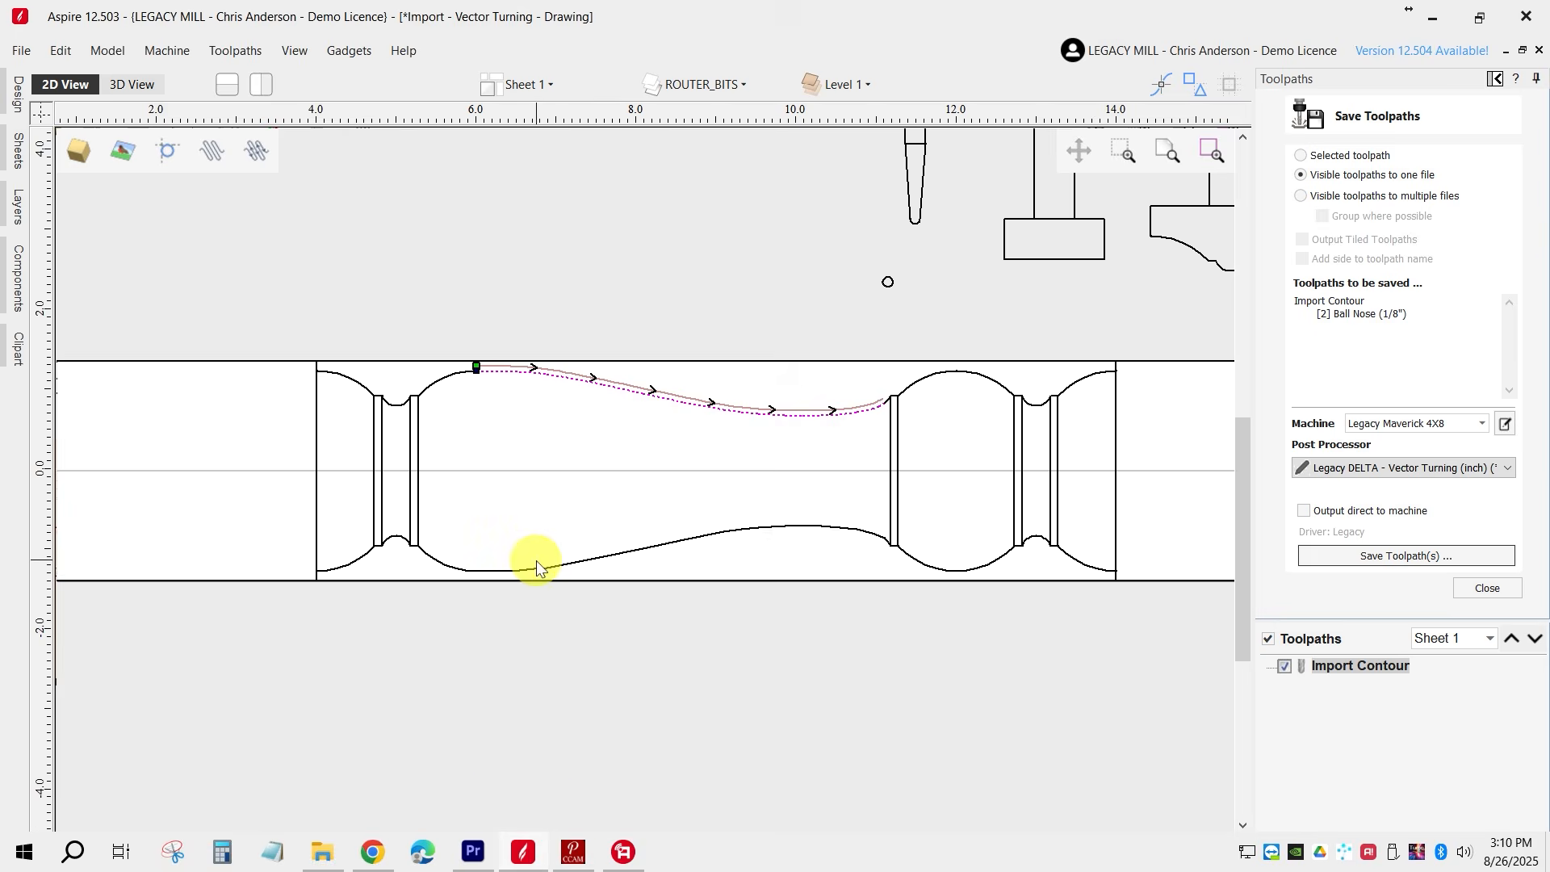
{"action": "left_click", "coordinate": [919, 218]}
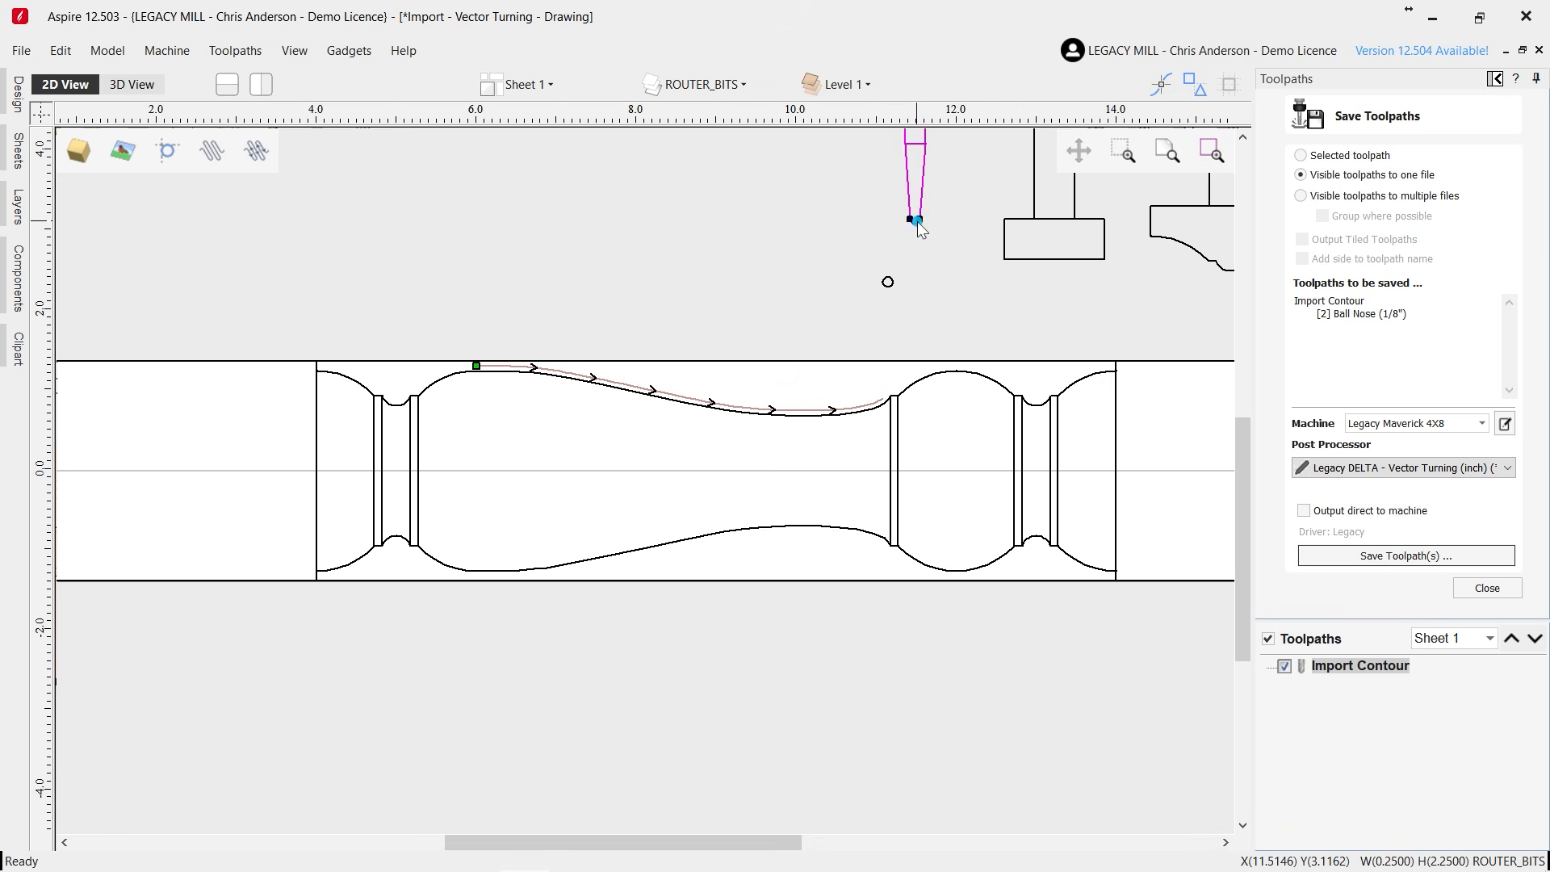
{"action": "mouse_move", "coordinate": [919, 218]}
{"action": "left_mouse_down"}
{"action": "mouse_move", "coordinate": [461, 349]}
{"action": "mouse_move", "coordinate": [789, 409]}
{"action": "mouse_move", "coordinate": [875, 387]}
{"action": "mouse_move", "coordinate": [861, 374]}
{"action": "mouse_move", "coordinate": [918, 225]}
{"action": "left_mouse_up"}
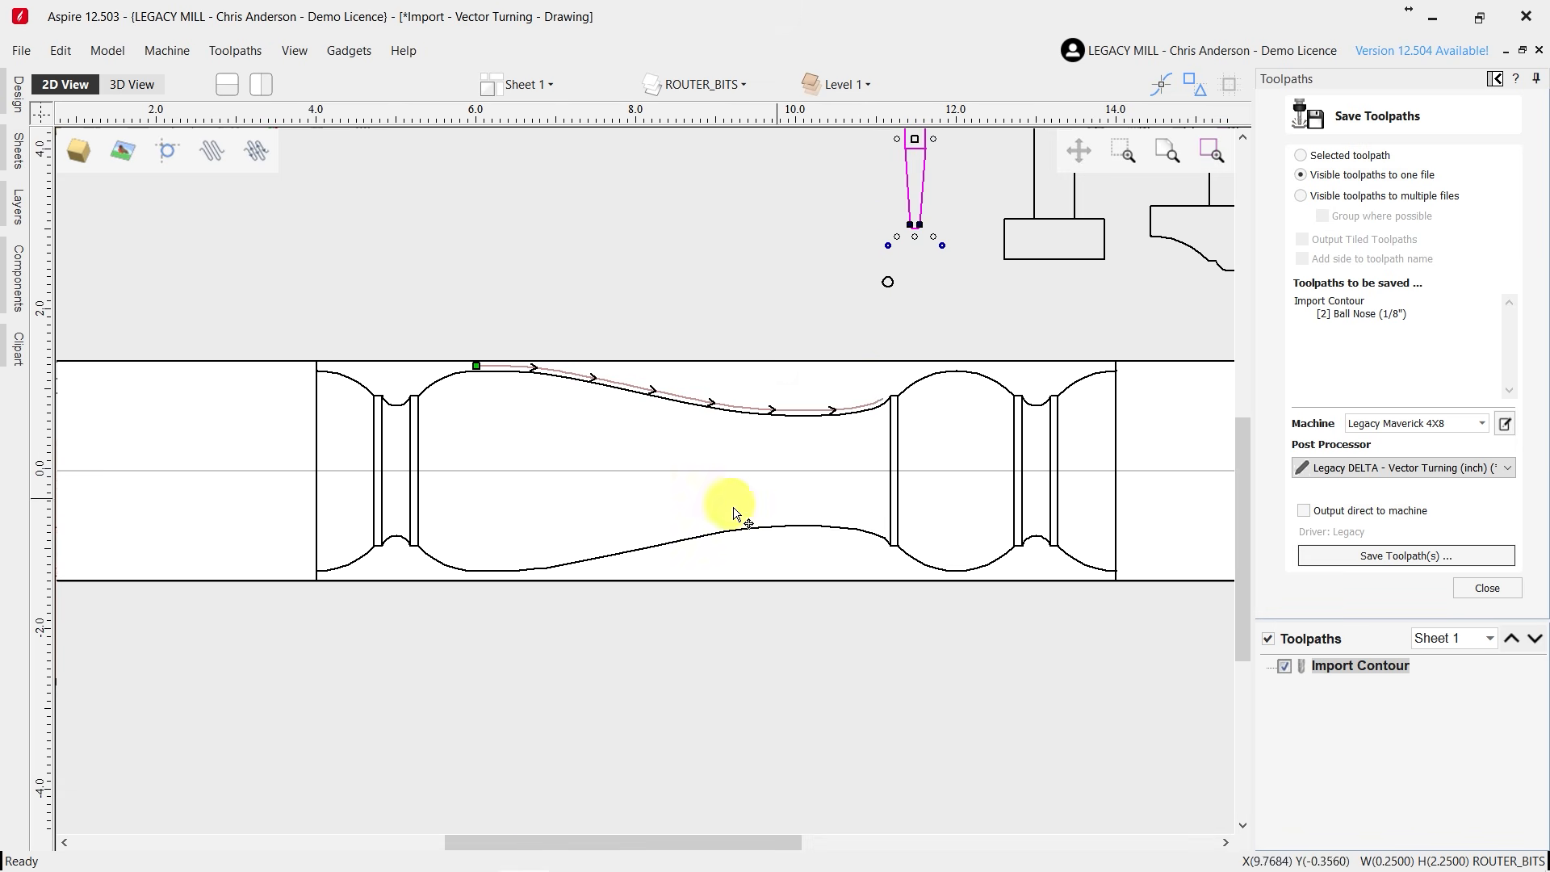
{"action": "mouse_move", "coordinate": [550, 867]}
{"action": "left_click", "coordinate": [521, 853]}
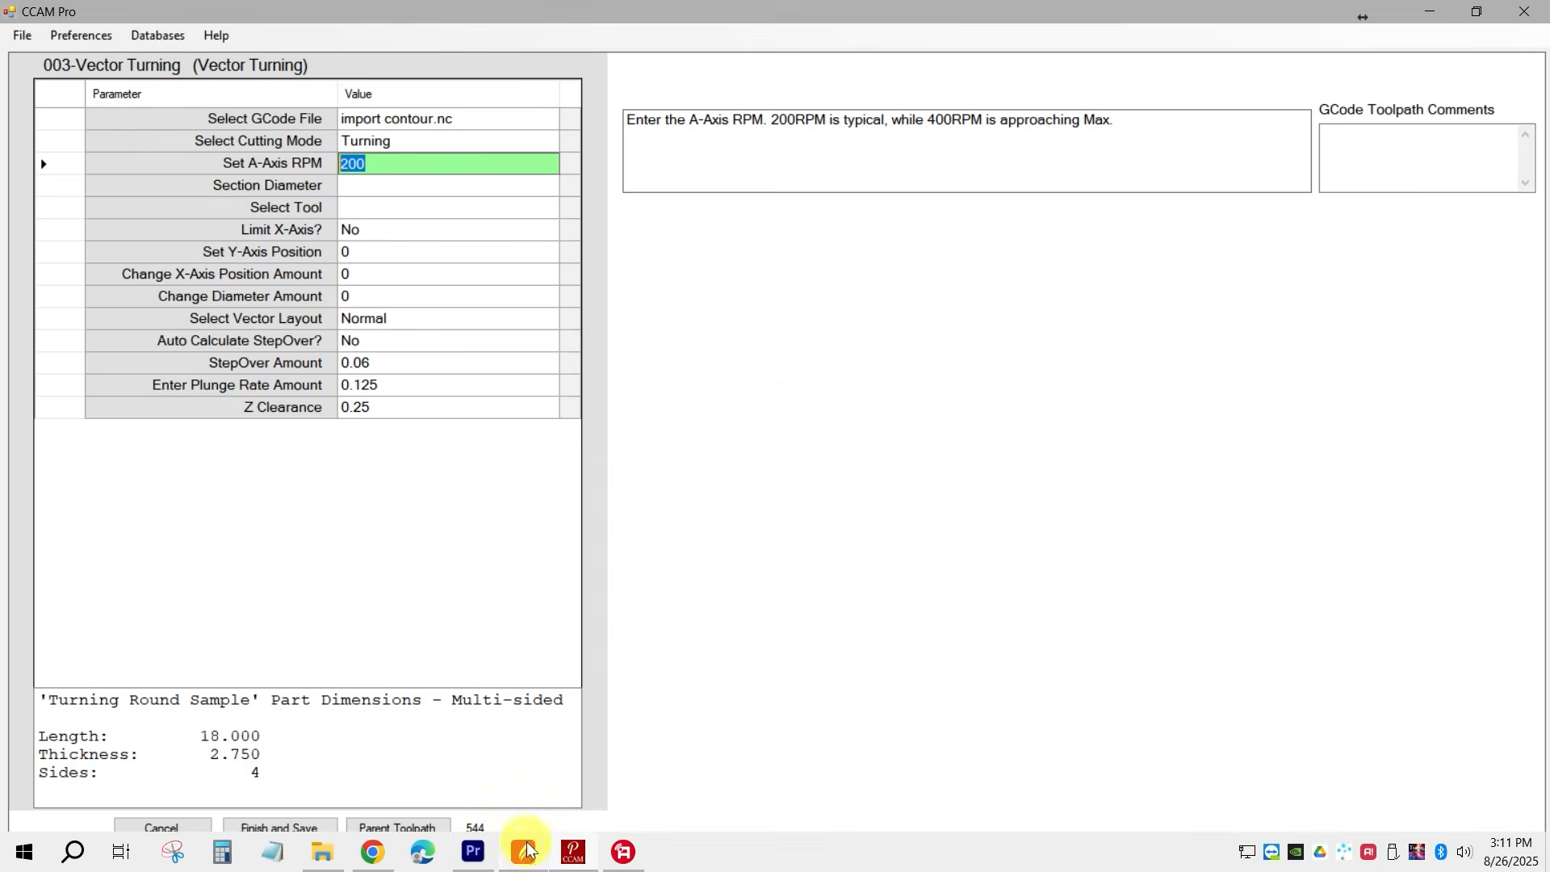
Switch to Aspire and add a vertical dimension across the spindle's full diameter at the start of the contour toolpath.
{"action": "left_click", "coordinate": [365, 186]}
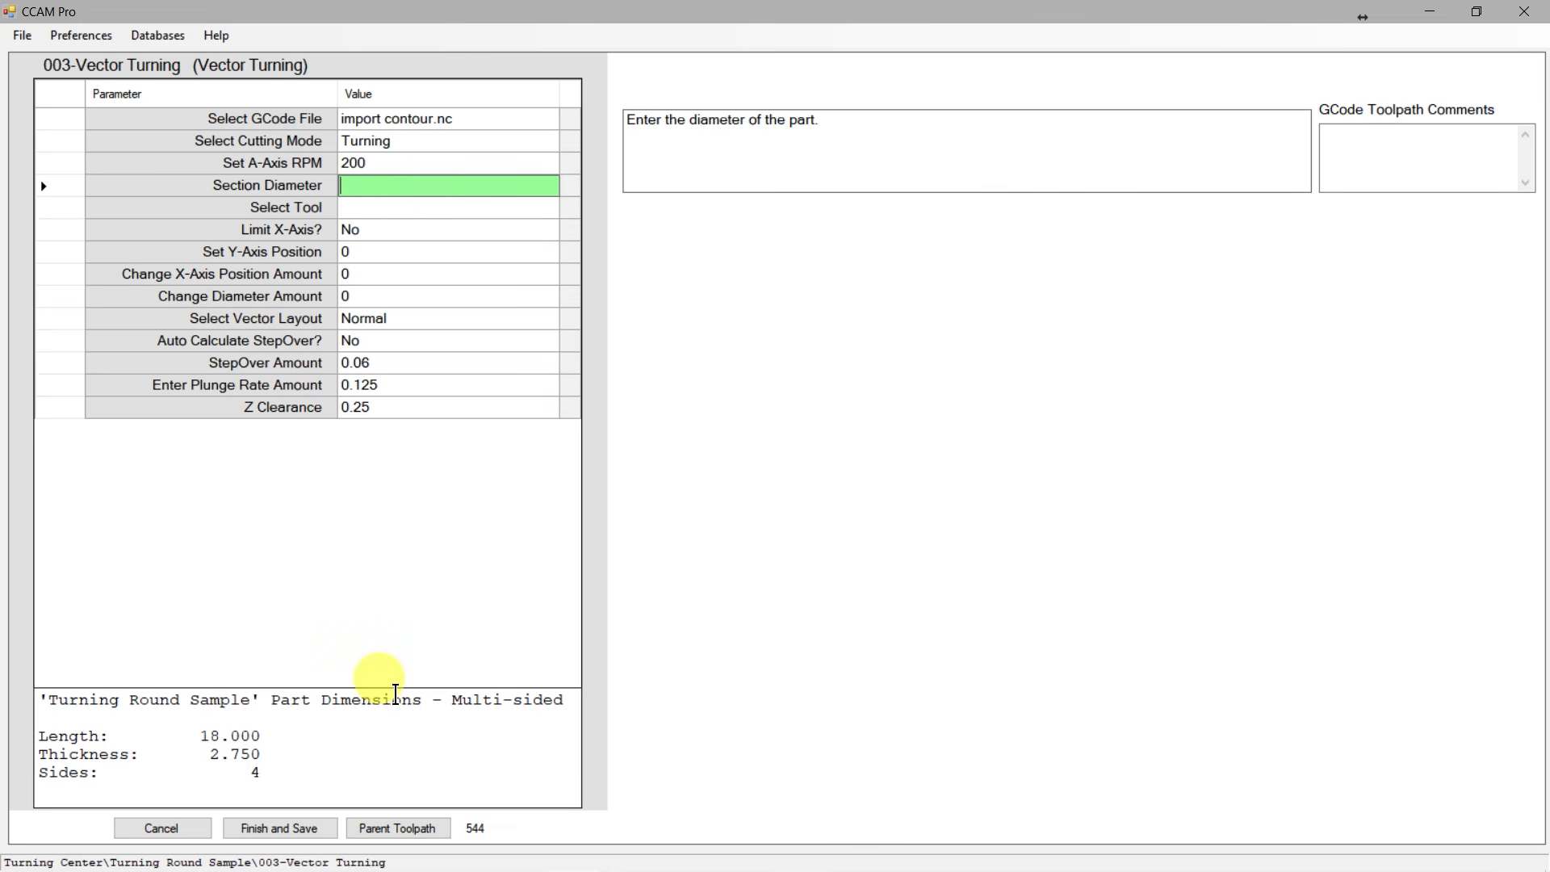
{"action": "mouse_move", "coordinate": [445, 868]}
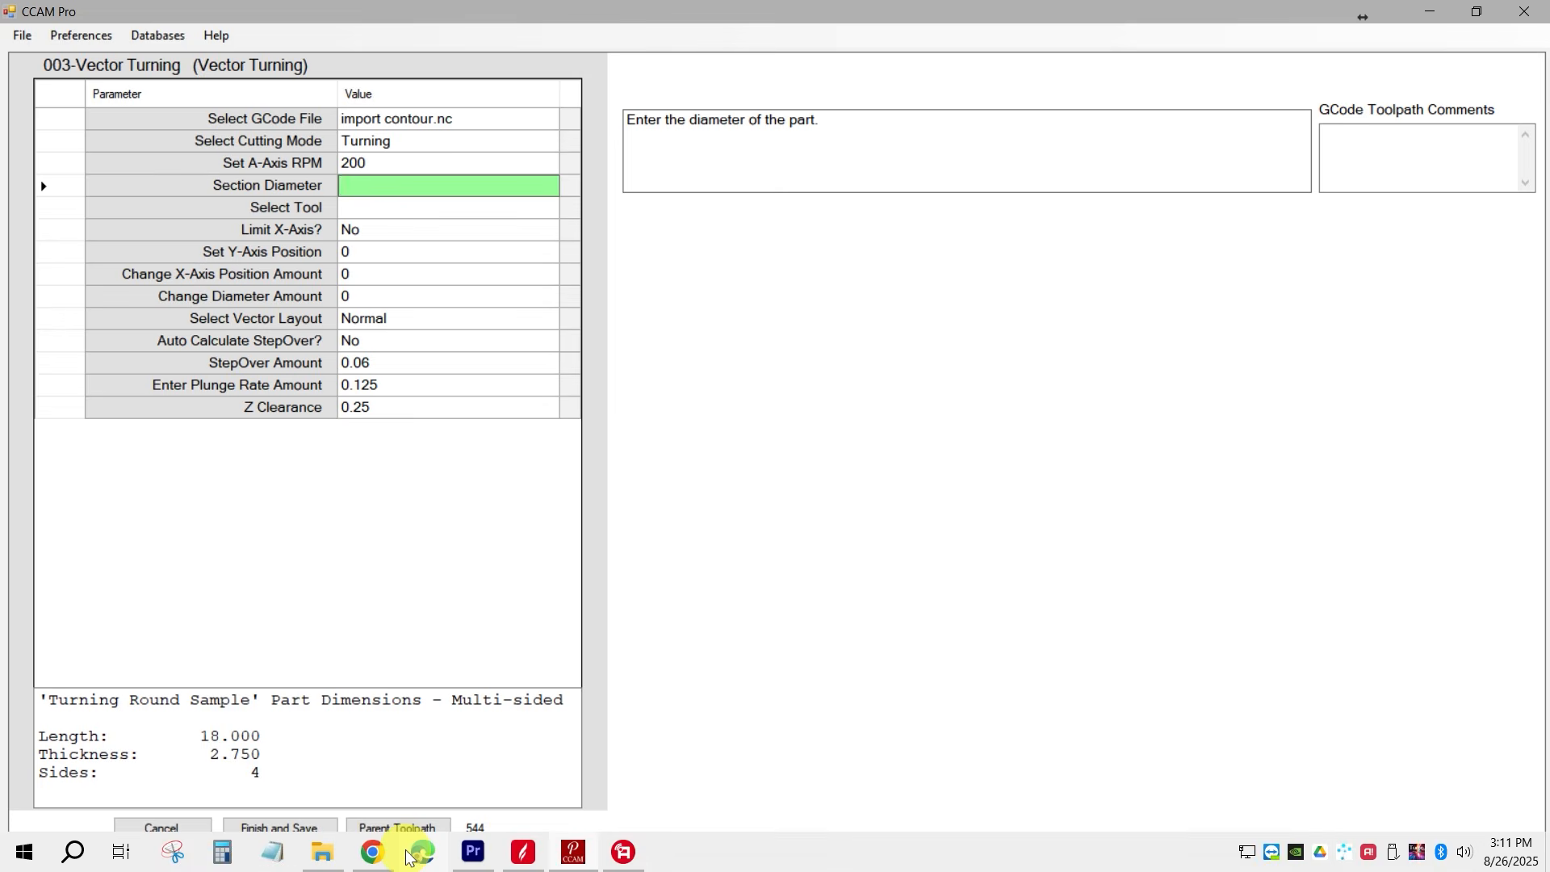
{"action": "mouse_move", "coordinate": [518, 857]}
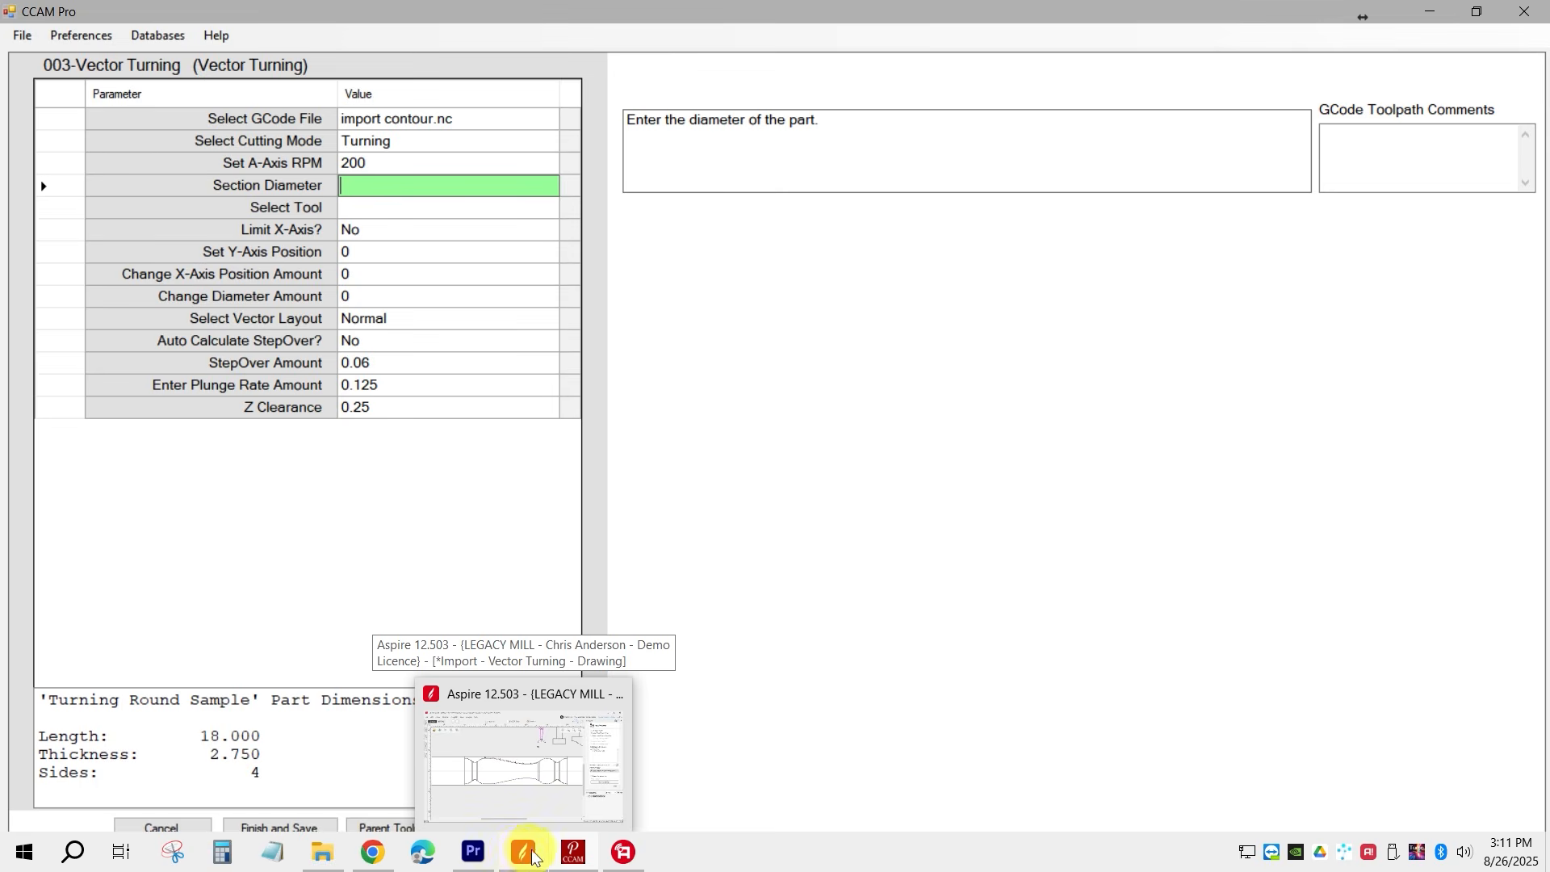
{"action": "left_click", "coordinate": [520, 855]}
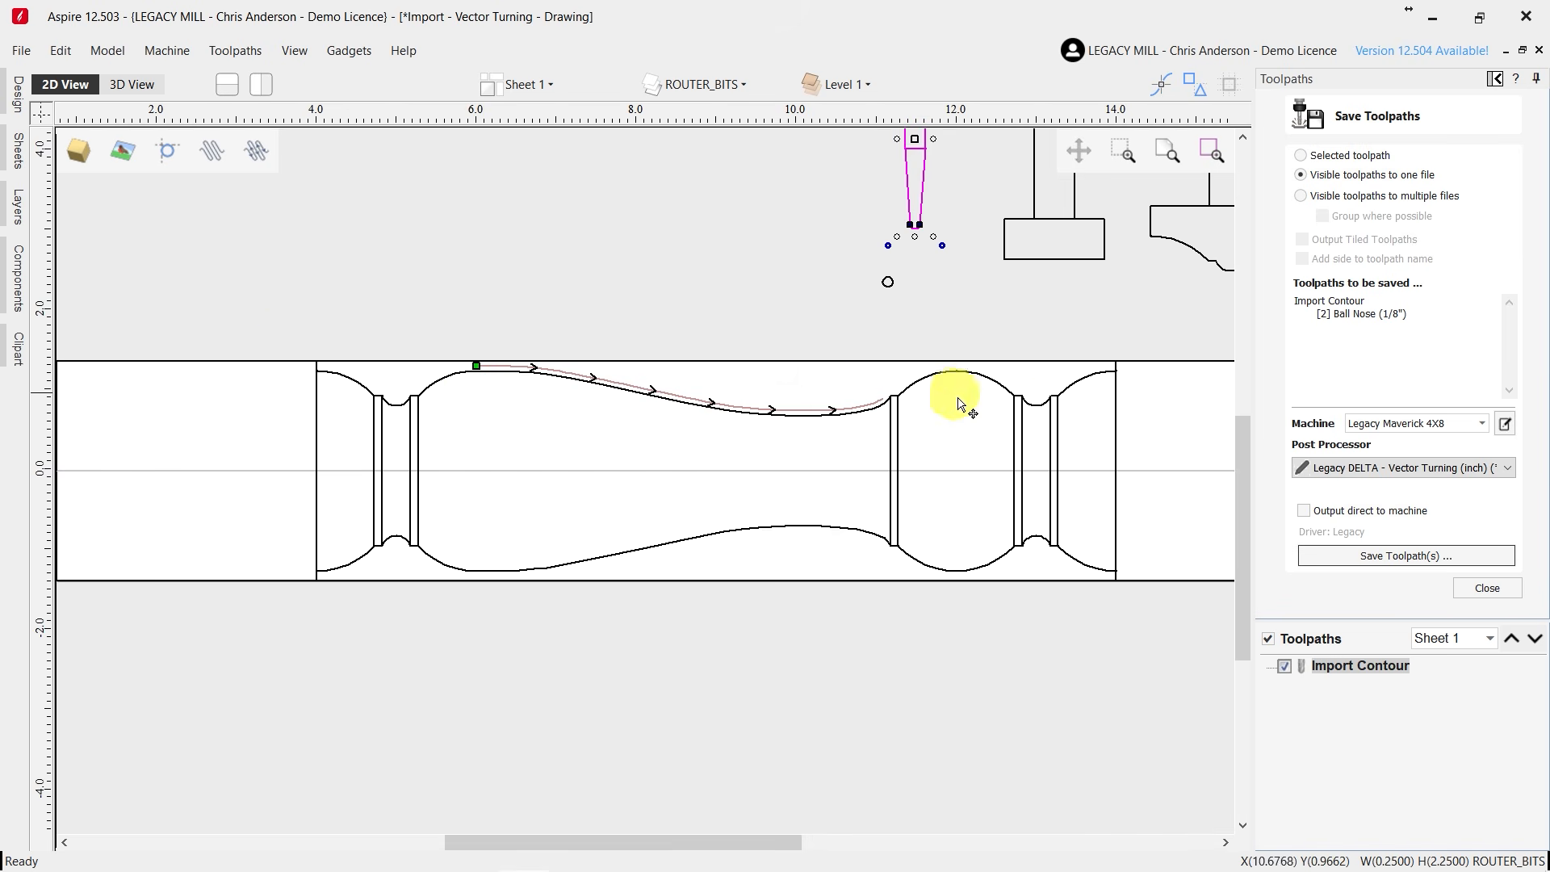
{"action": "left_click", "coordinate": [17, 93]}
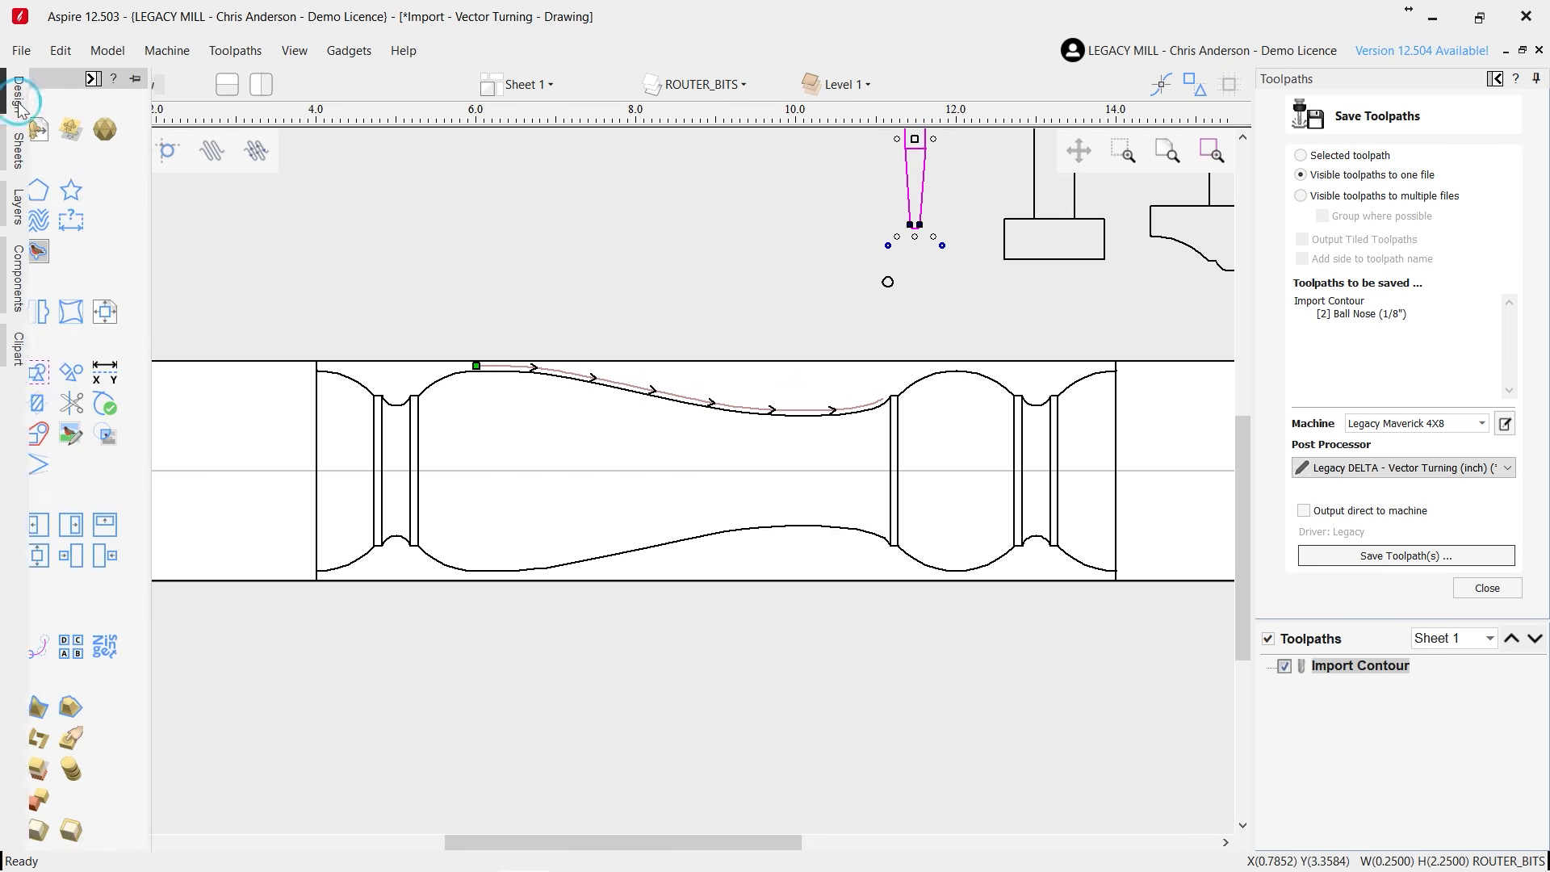
{"action": "left_click", "coordinate": [195, 220]}
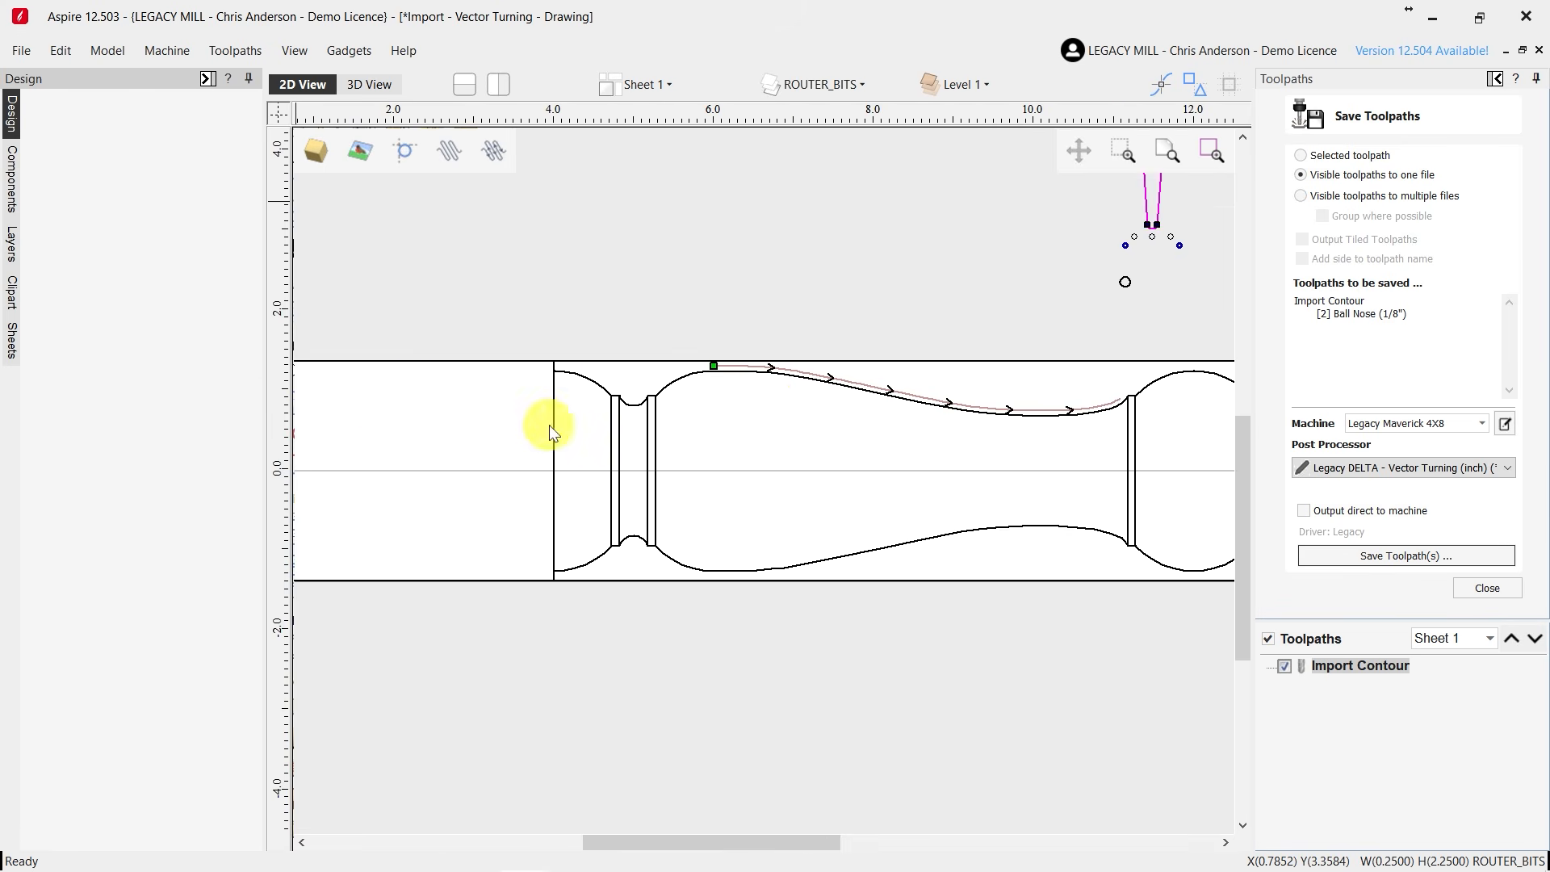
{"action": "left_click", "coordinate": [155, 214]}
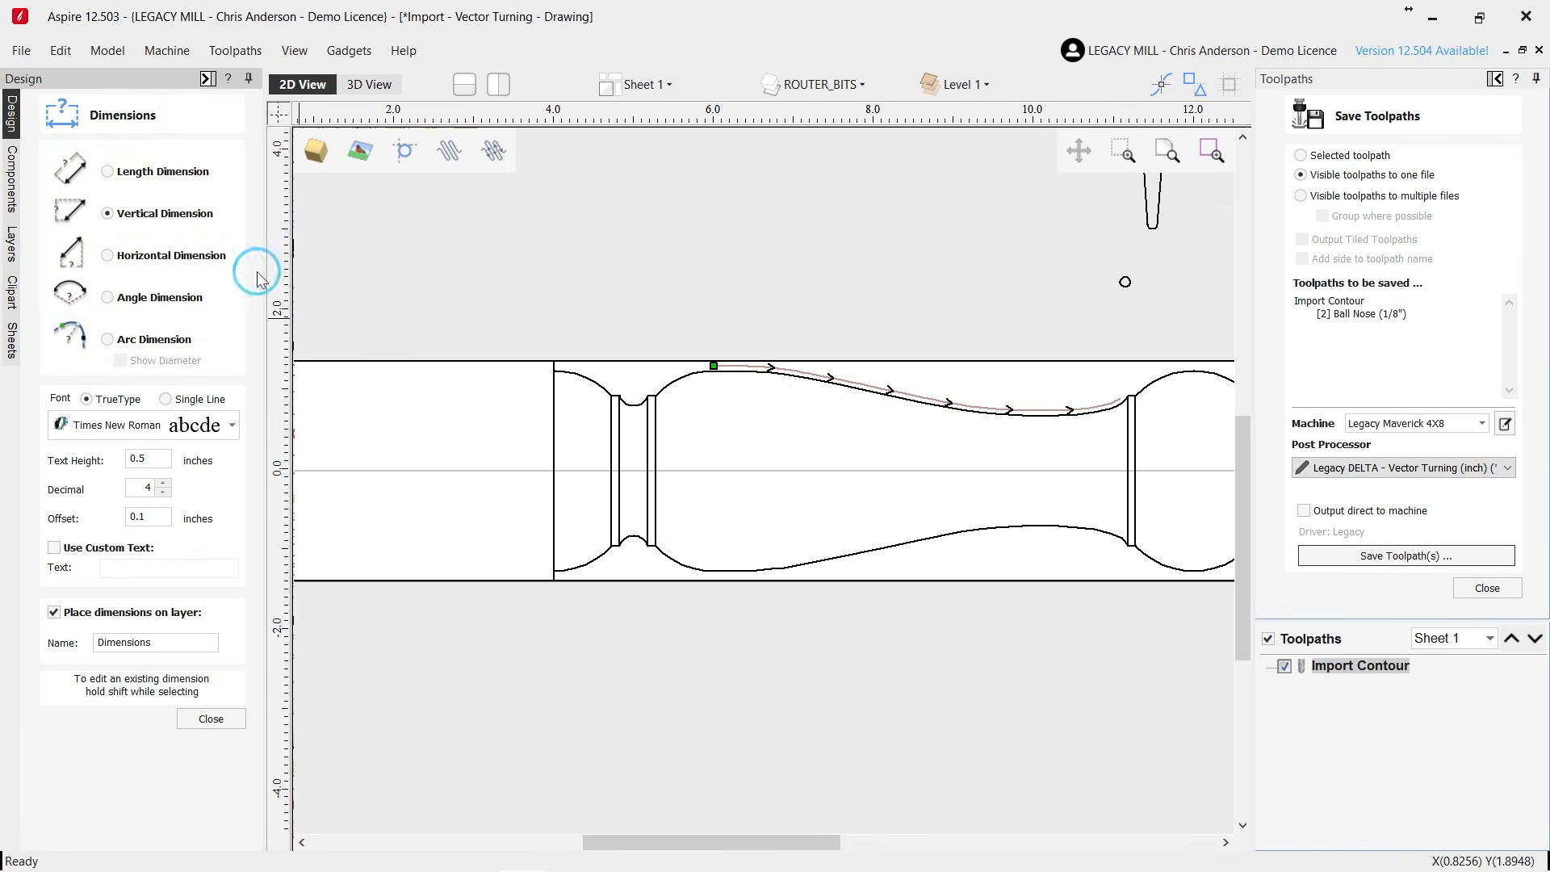
{"action": "left_click", "coordinate": [714, 367]}
{"action": "left_click", "coordinate": [722, 570]}
{"action": "left_click", "coordinate": [724, 476]}
{"action": "left_click", "coordinate": [210, 719]}
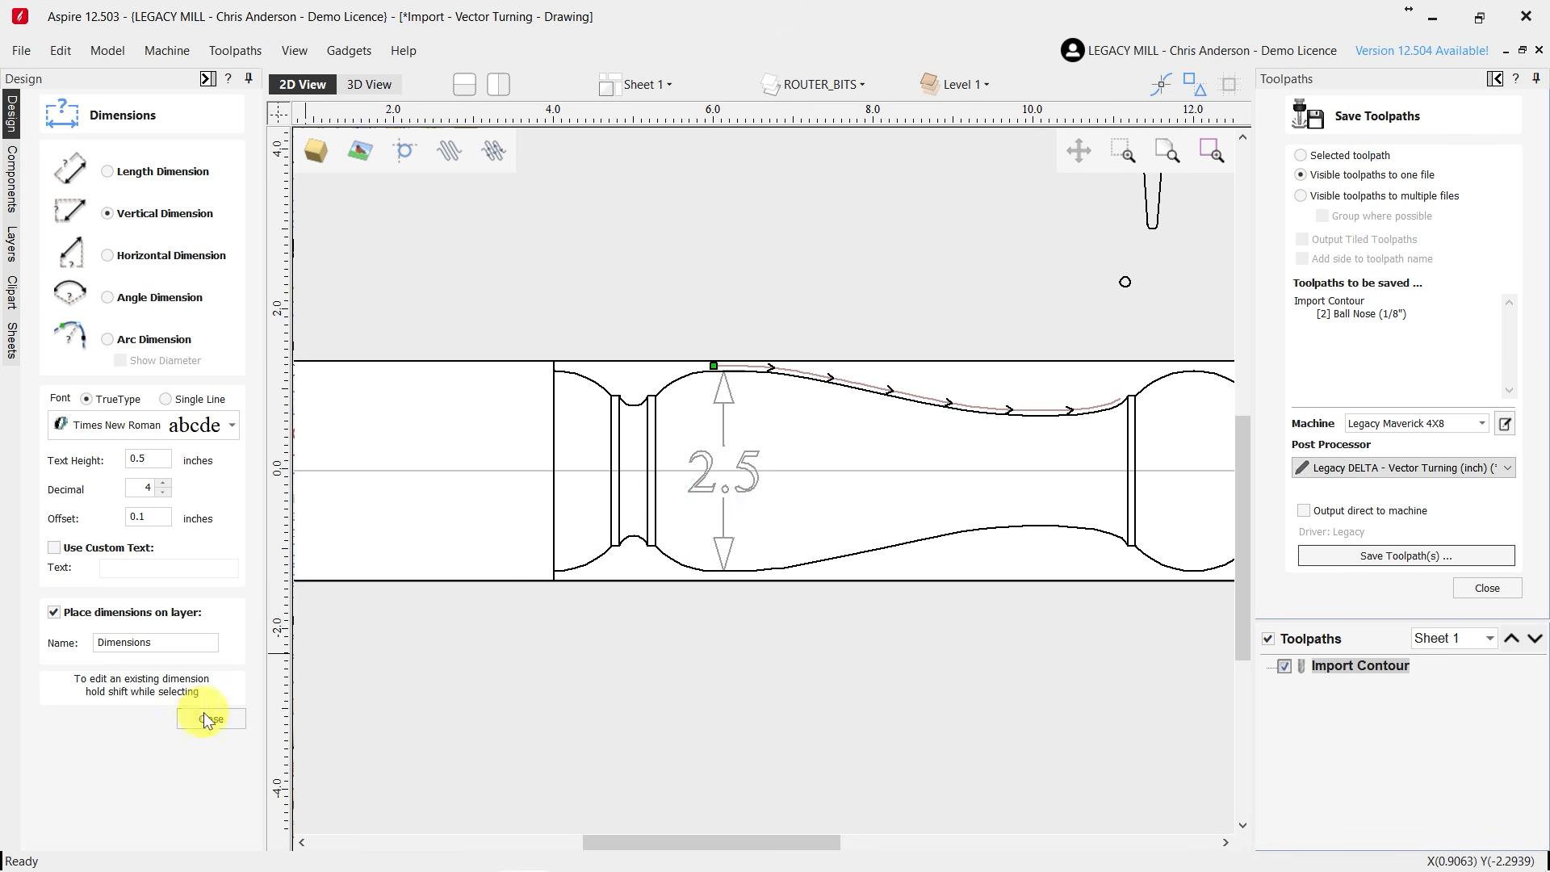
Return to CCAM Pro and set the Vector Turning toolpath's Section Diameter to 2.5.
{"action": "scroll", "coordinate": [455, 517], "scroll_direction": "down", "scroll_amount": 1}
{"action": "scroll", "coordinate": [651, 509], "scroll_direction": "up", "scroll_amount": 1}
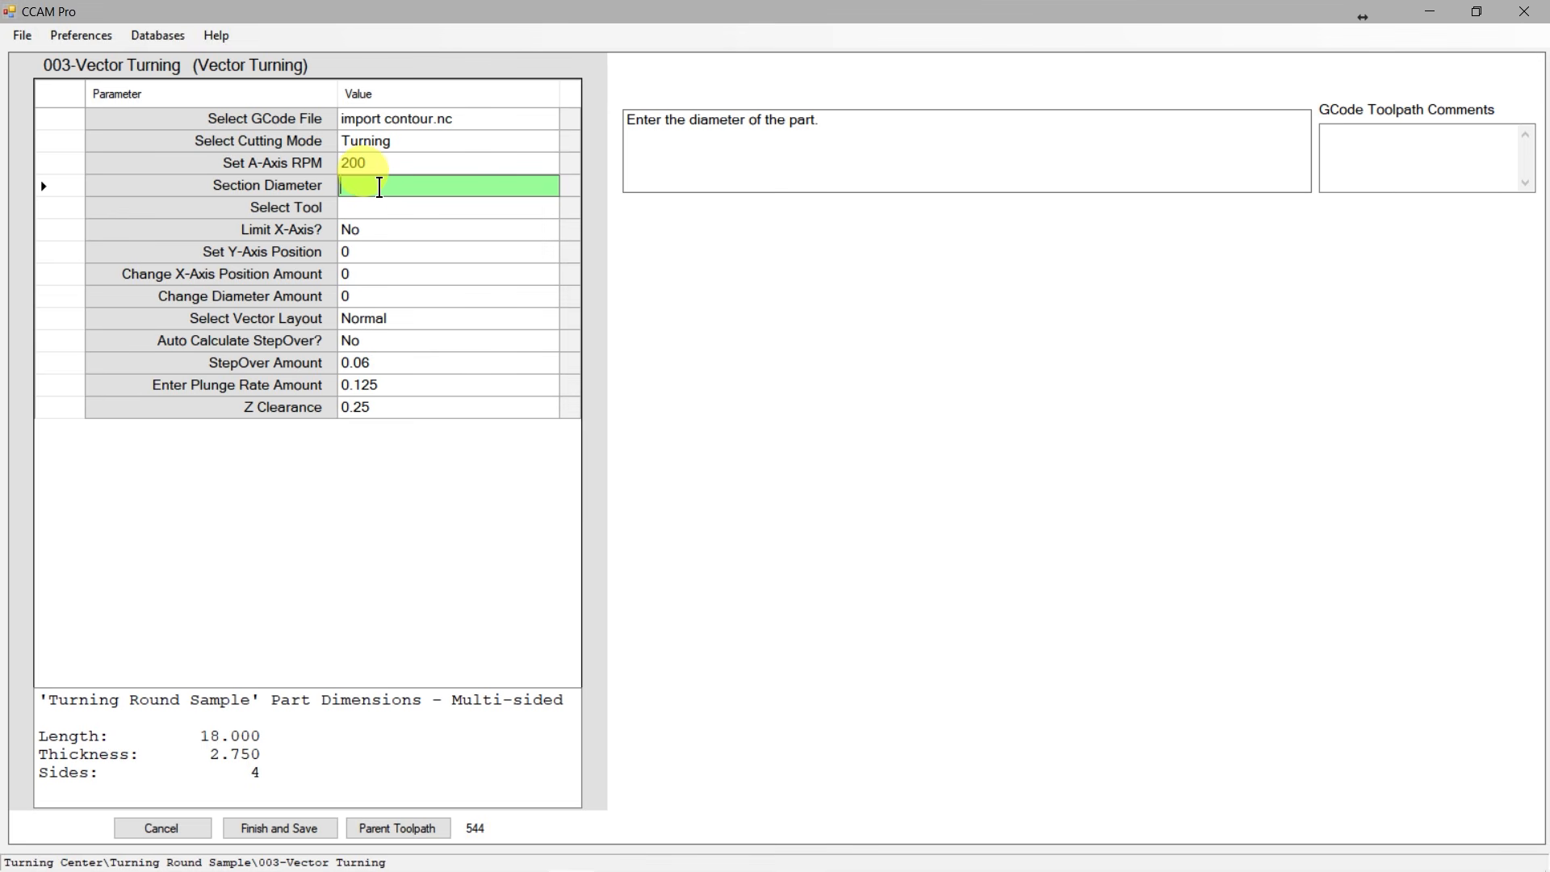
{"action": "left_click", "coordinate": [380, 187]}
{"action": "type", "text": "2.5"}
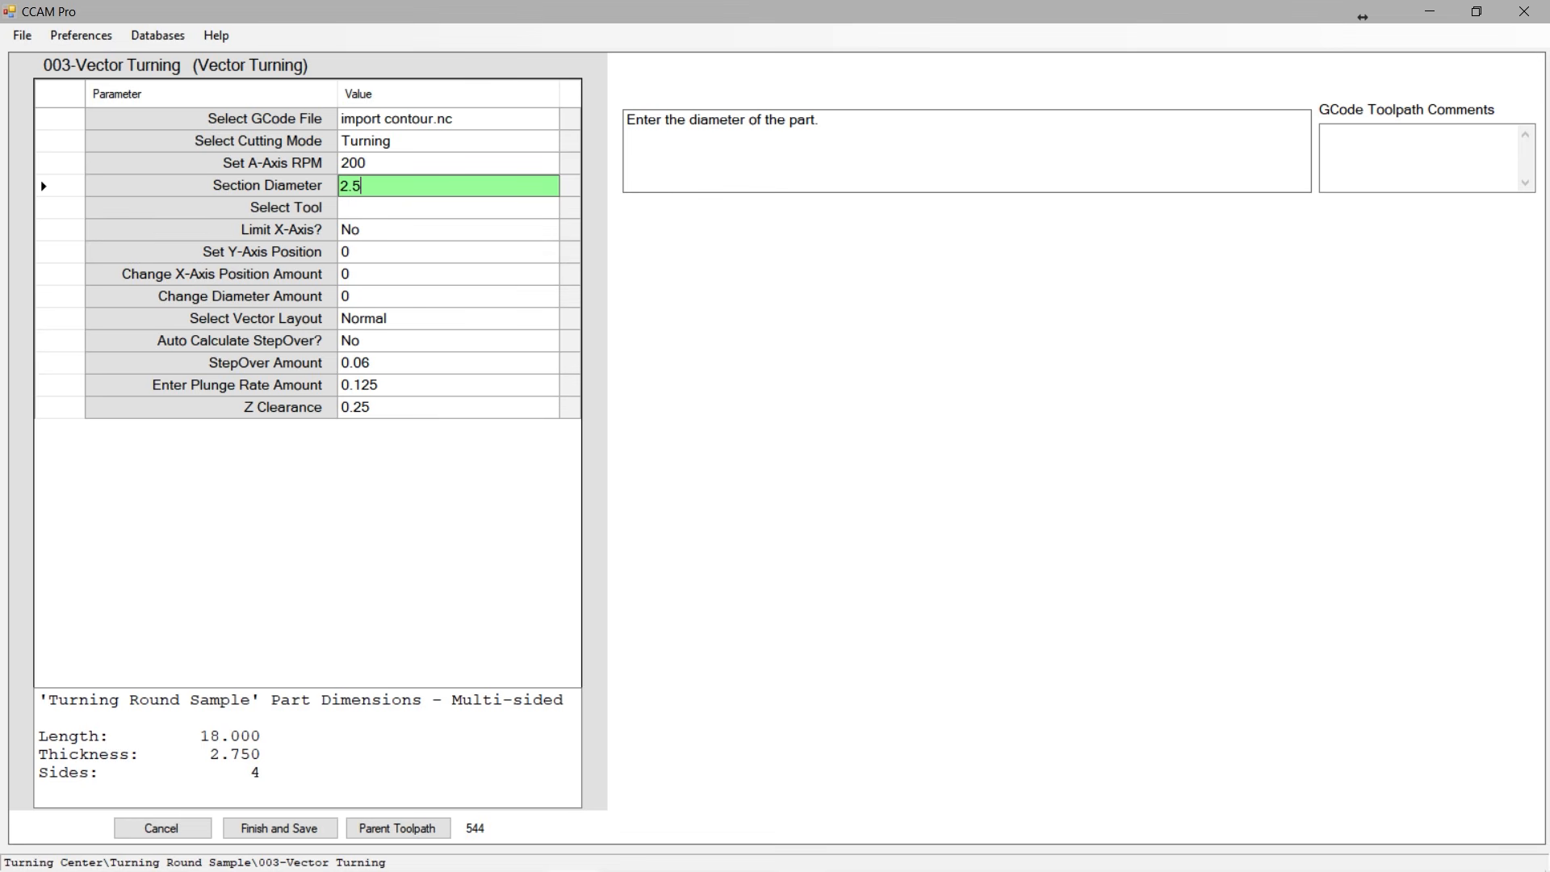
Select the Tapered Ball Nose 0.125 Dia 0.25 Shaft tool and assign it the last assigned tool number, 3.
{"action": "left_click", "coordinate": [367, 210]}
{"action": "left_click", "coordinate": [379, 210]}
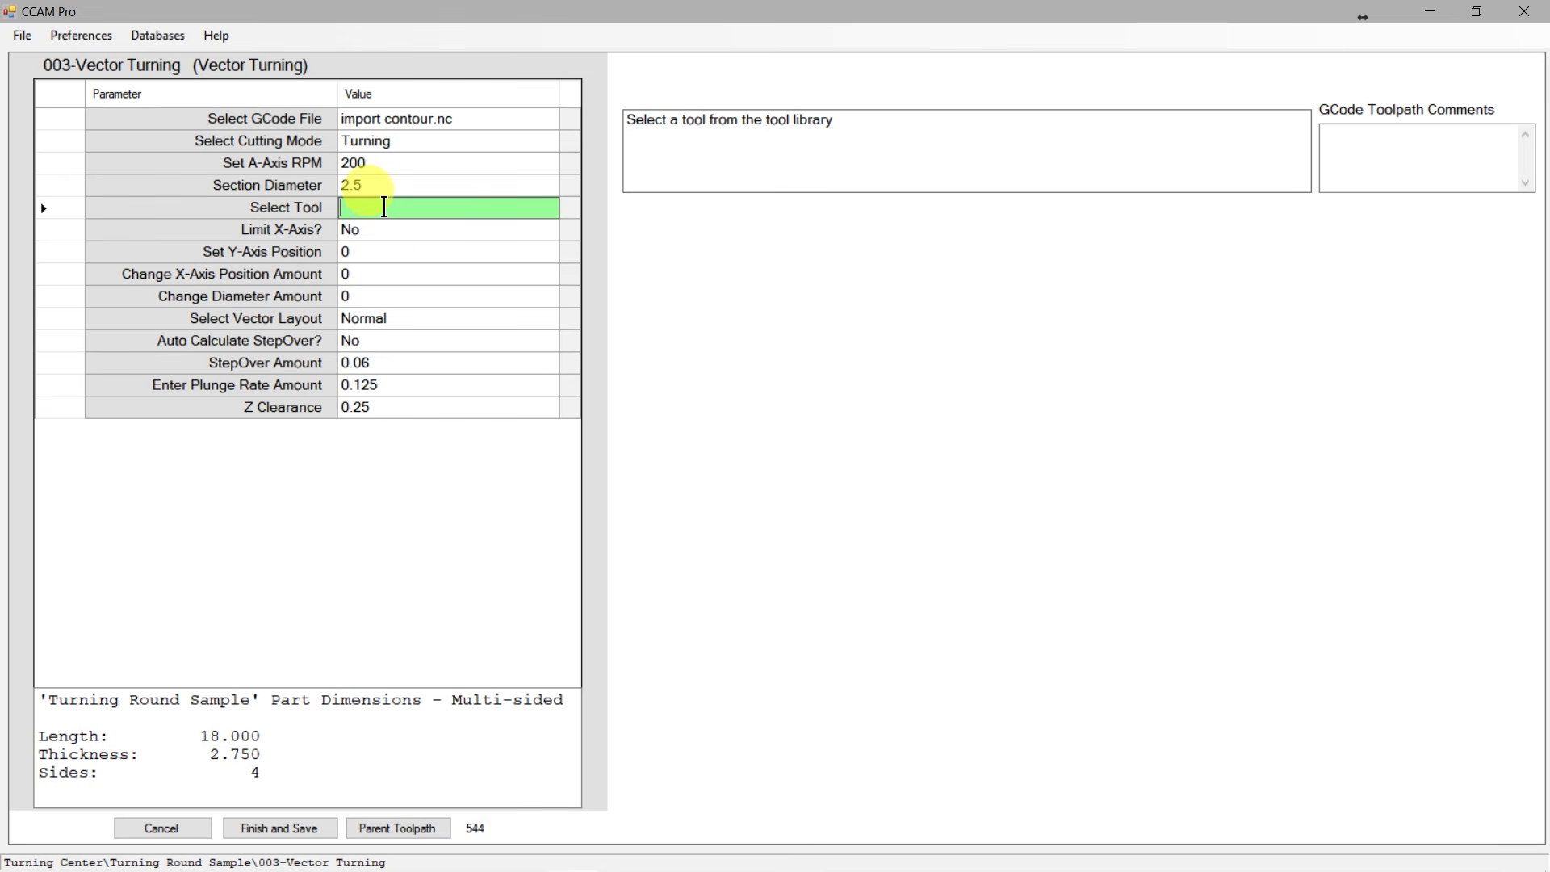
{"action": "left_click", "coordinate": [382, 210]}
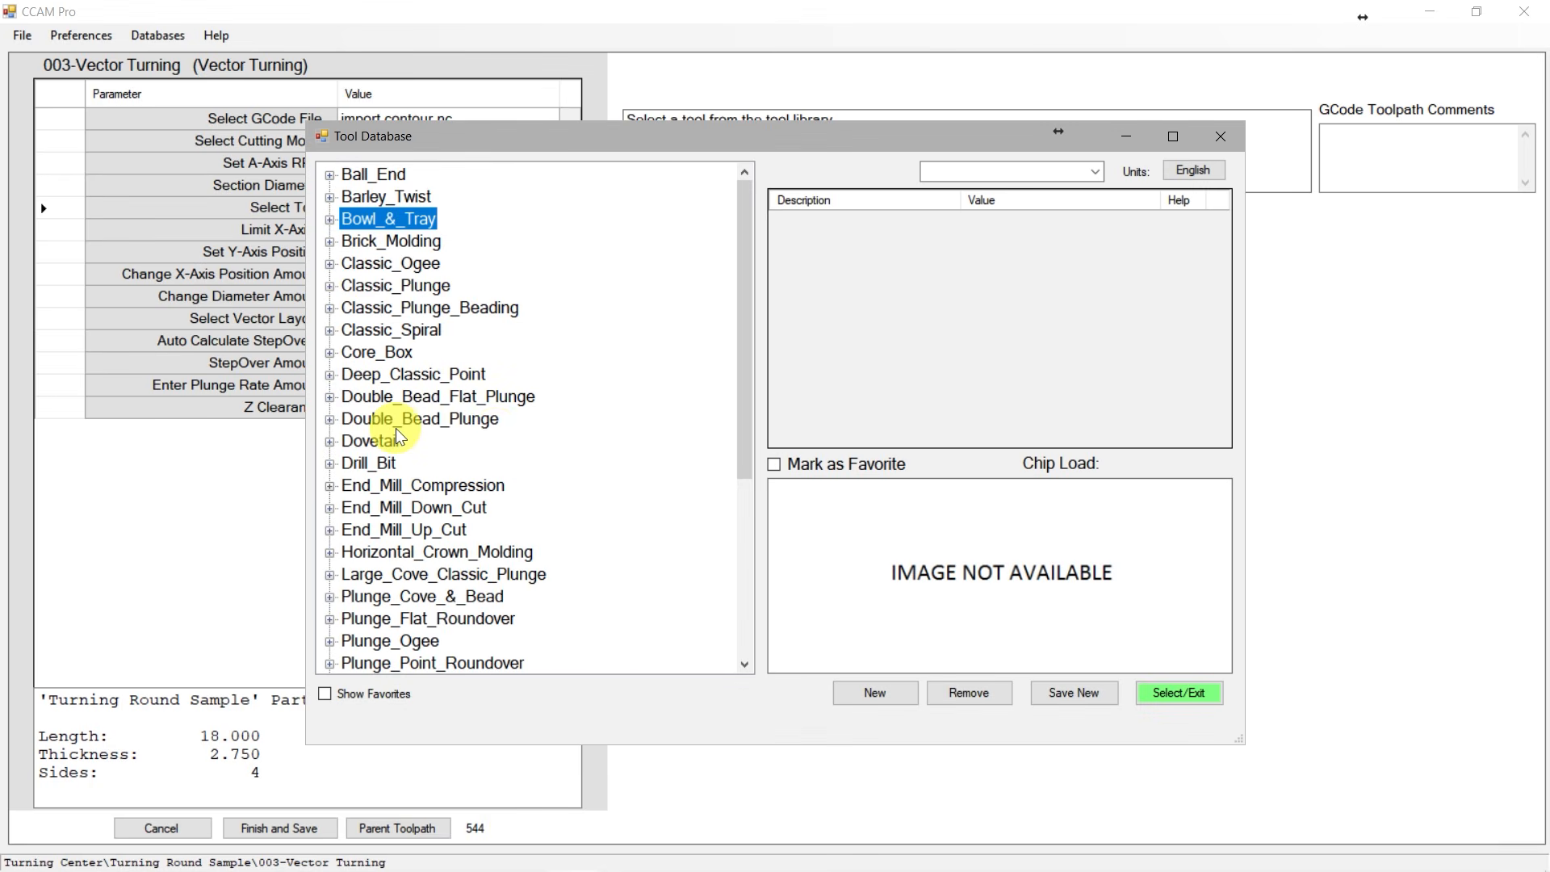
{"action": "scroll", "coordinate": [452, 428], "scroll_direction": "down", "scroll_amount": 4}
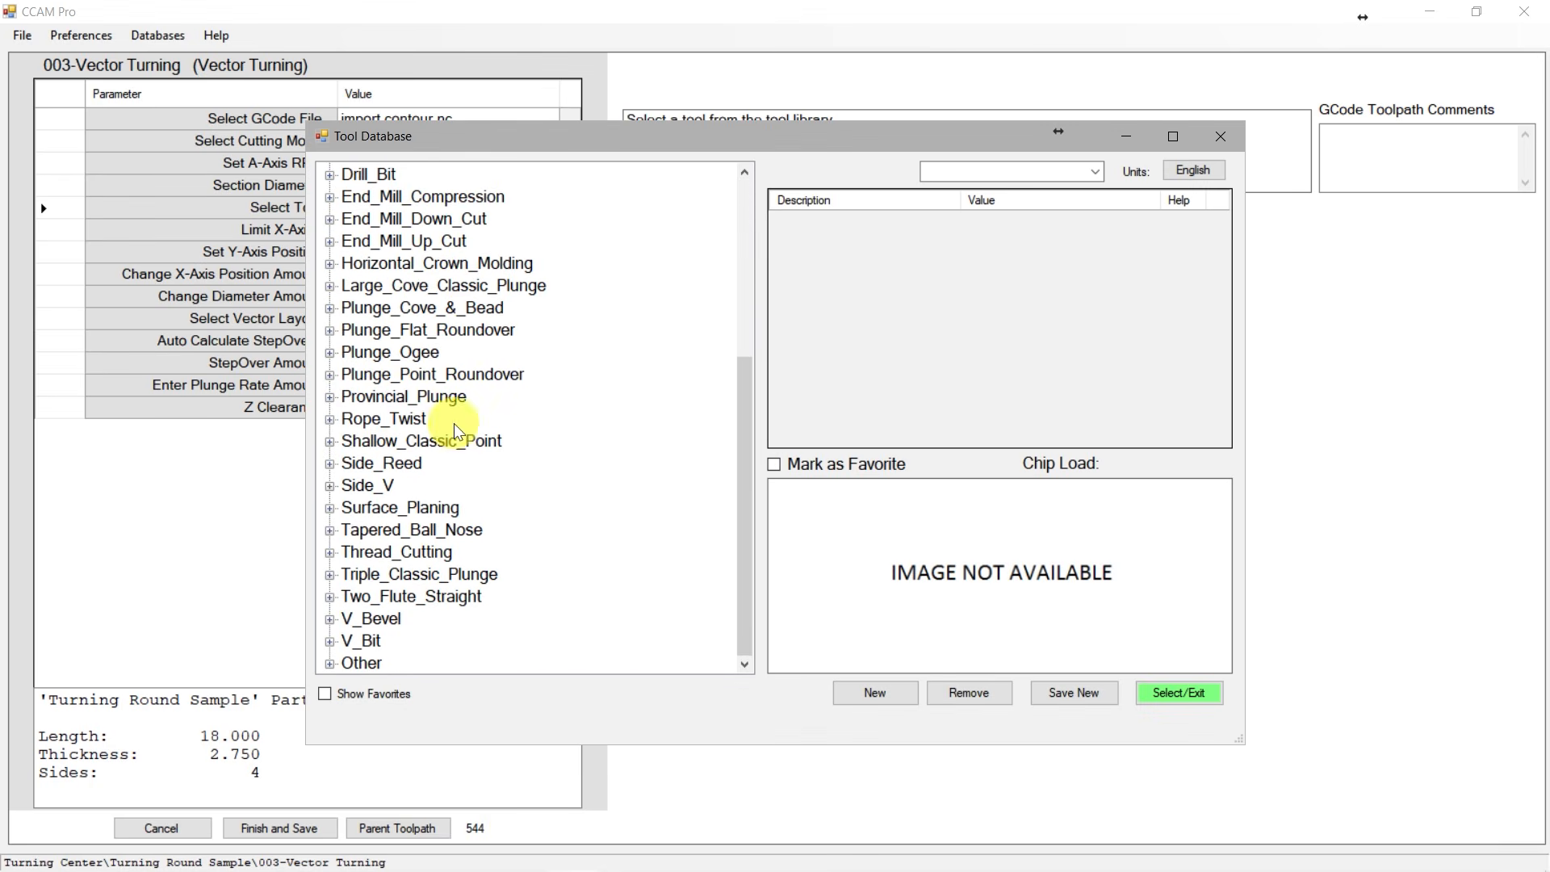
{"action": "left_click", "coordinate": [330, 531]}
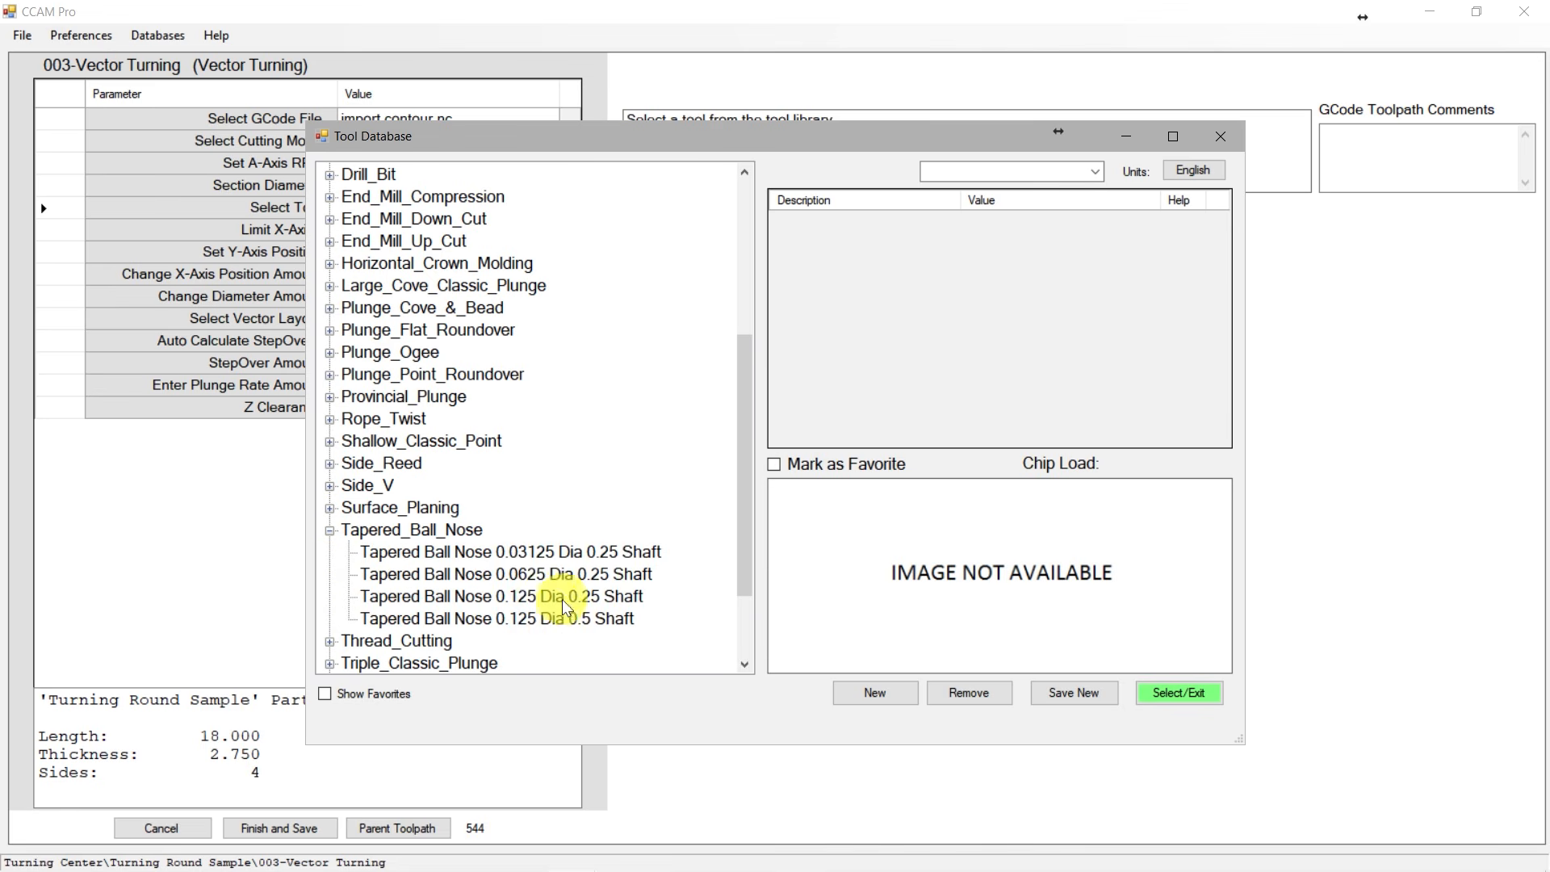
{"action": "left_click", "coordinate": [526, 597]}
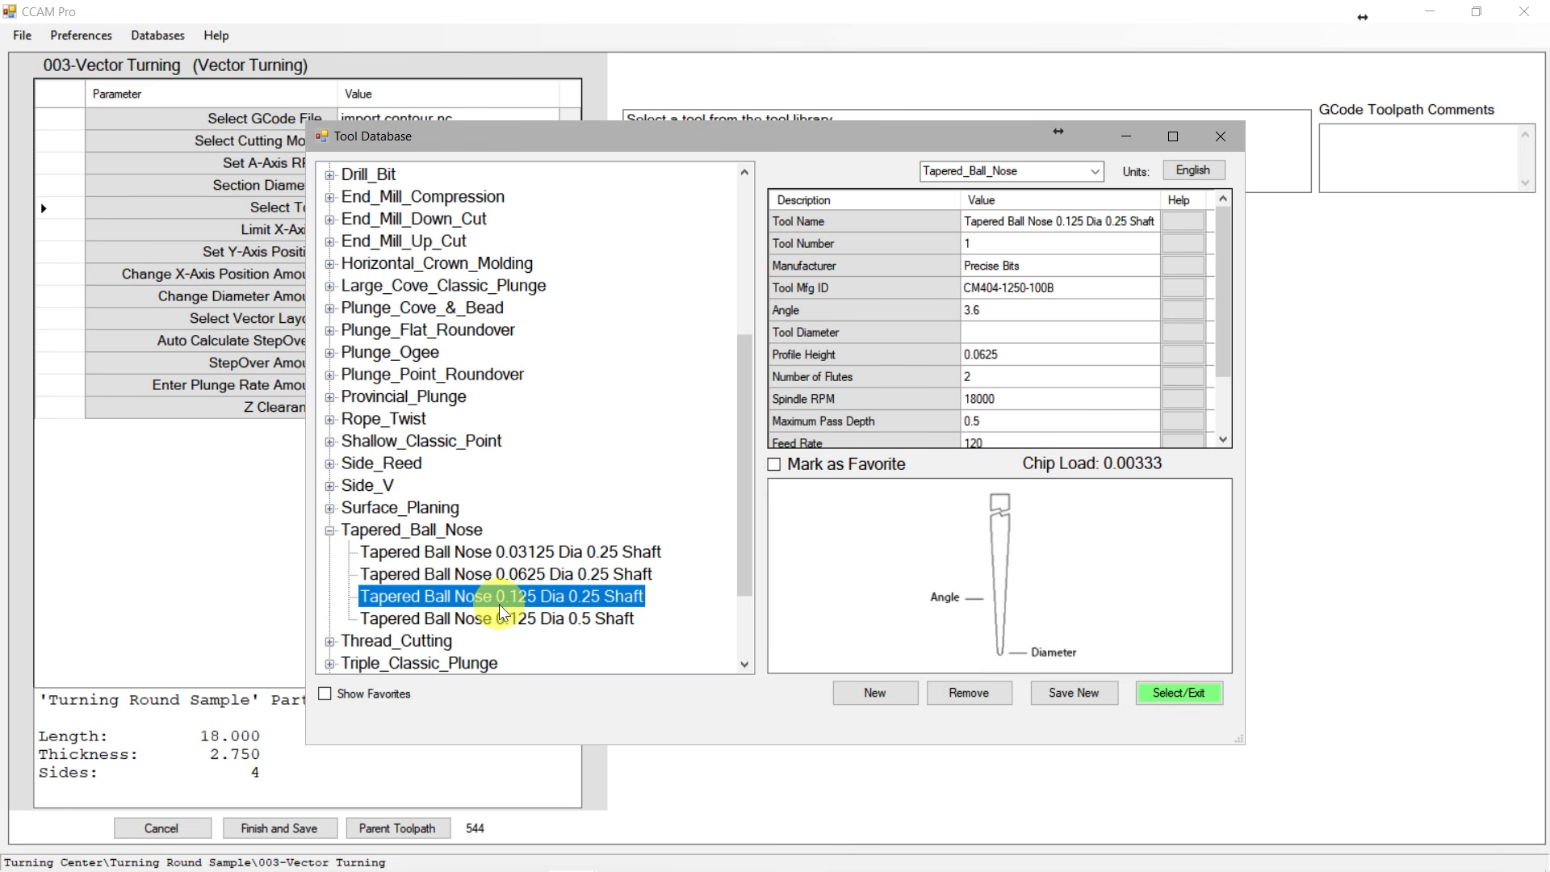
{"action": "left_click", "coordinate": [1182, 694]}
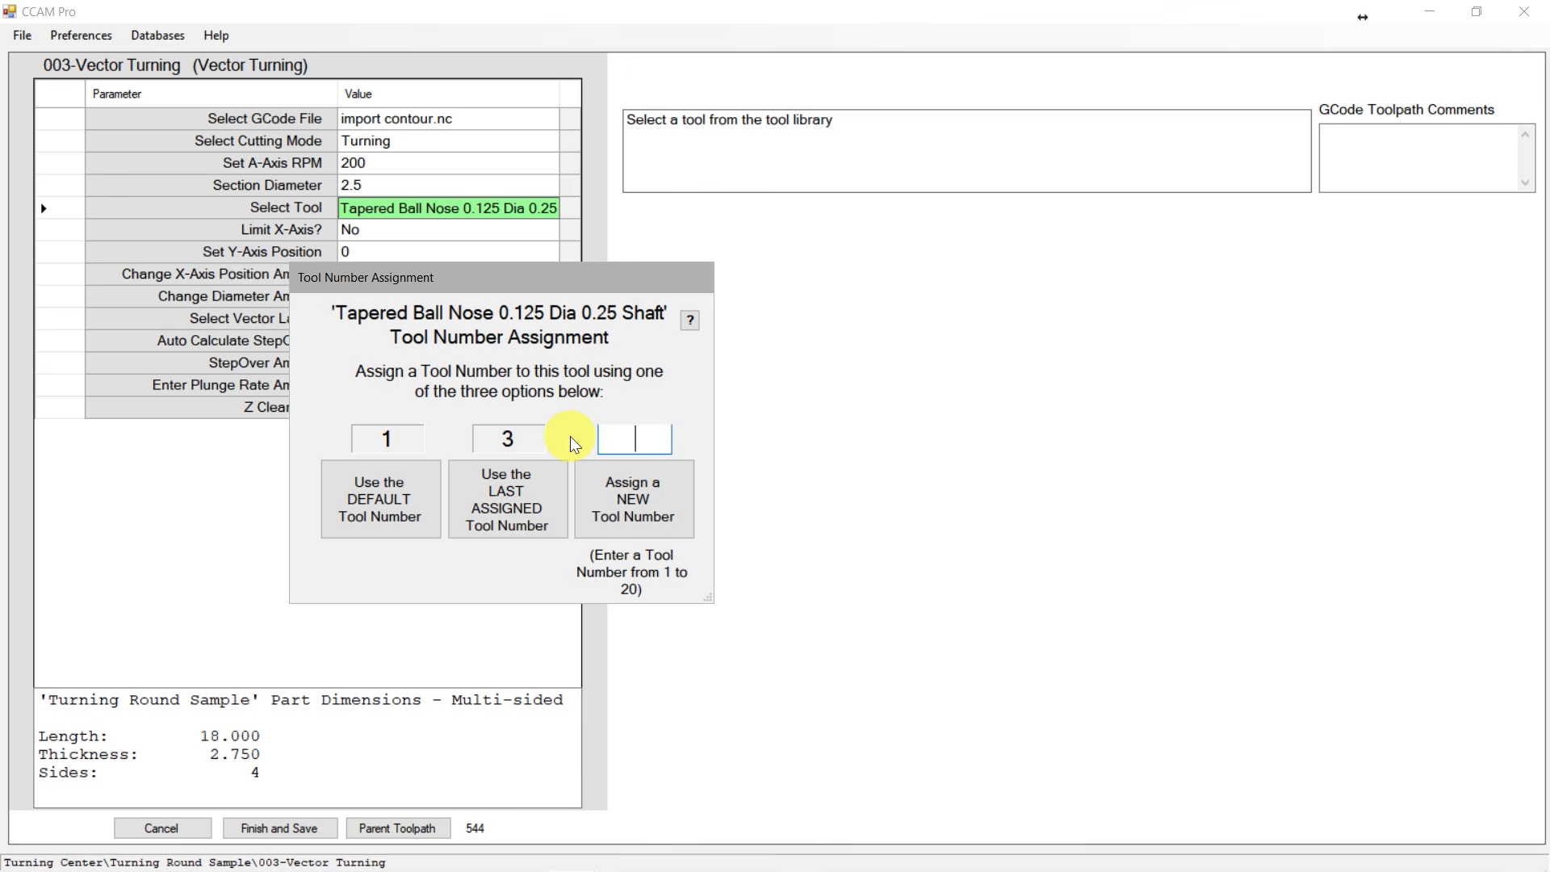
{"action": "left_click", "coordinate": [509, 499]}
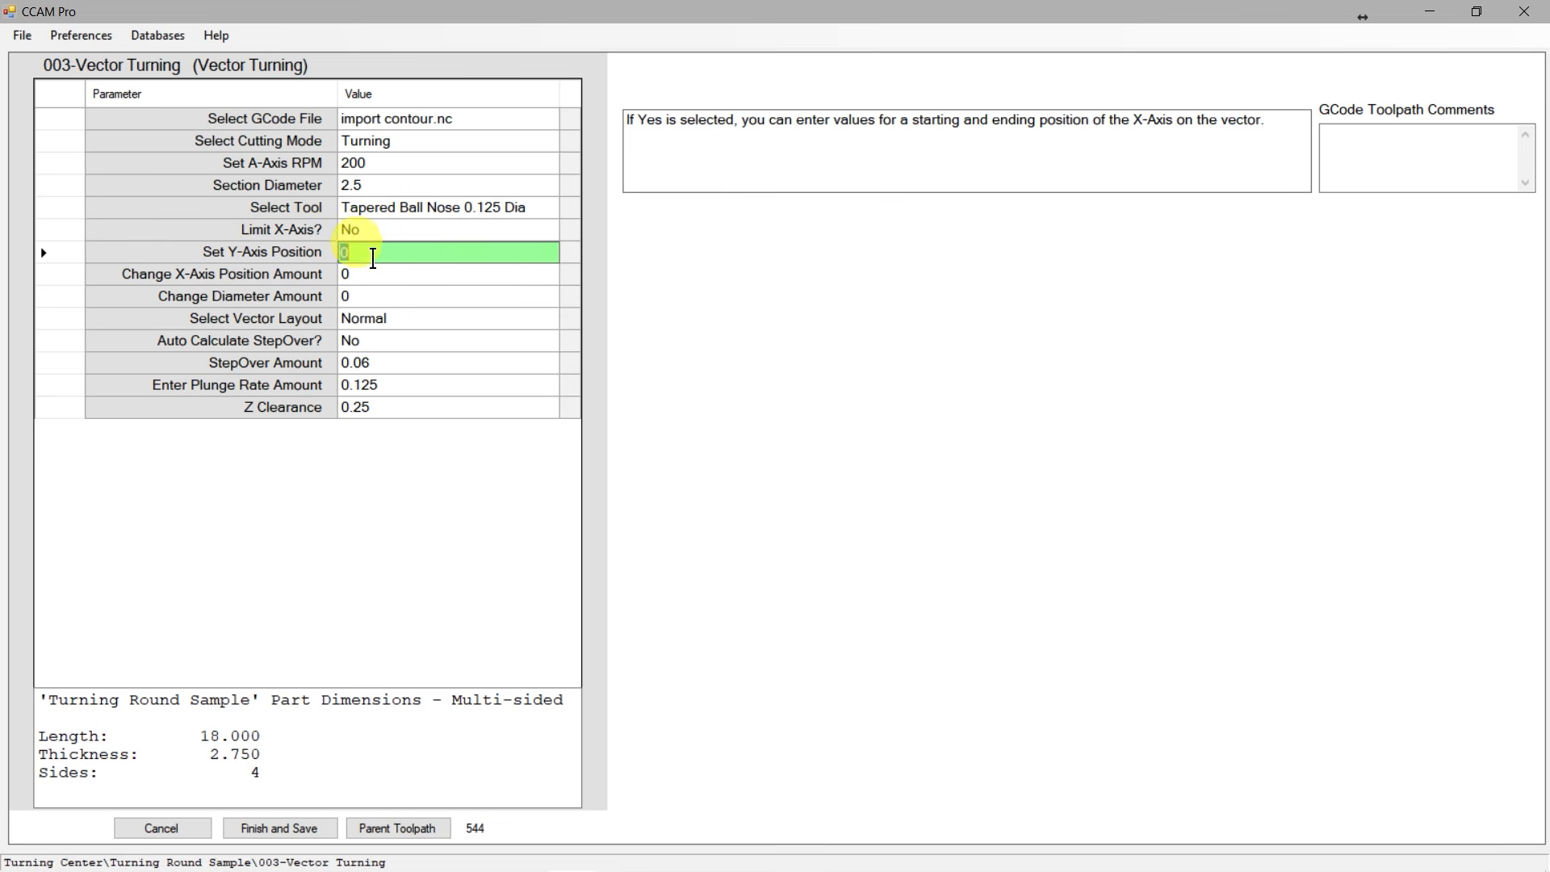
Review the StepOver Amount and Auto Calculate StepOver parameters, and view the contour drawing in Aspire before returning to CCAM Pro.
{"action": "left_click", "coordinate": [395, 370]}
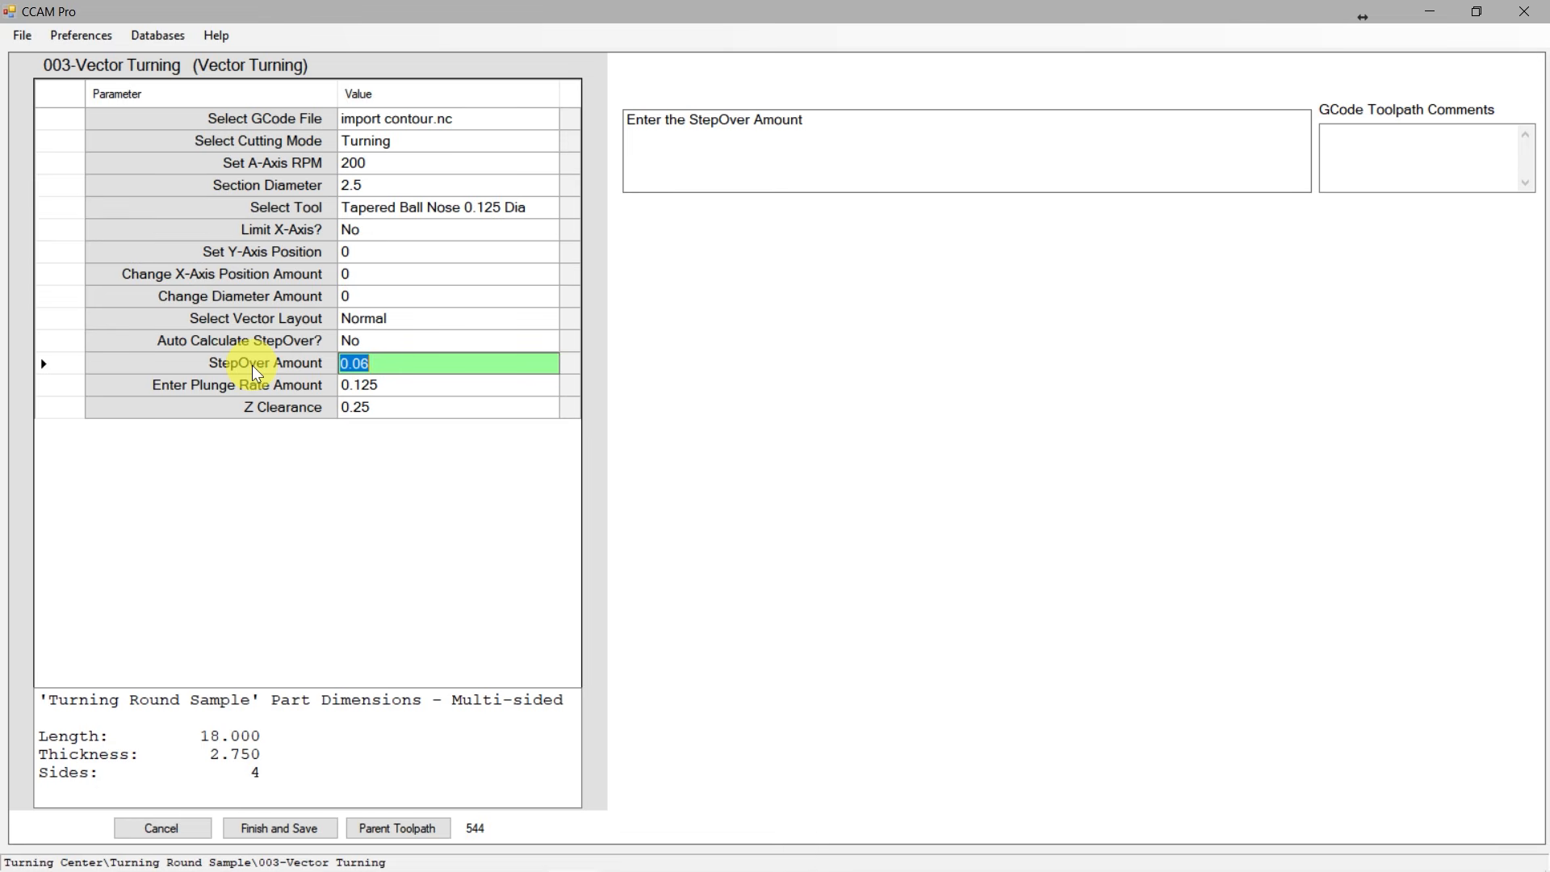
{"action": "left_click", "coordinate": [378, 340]}
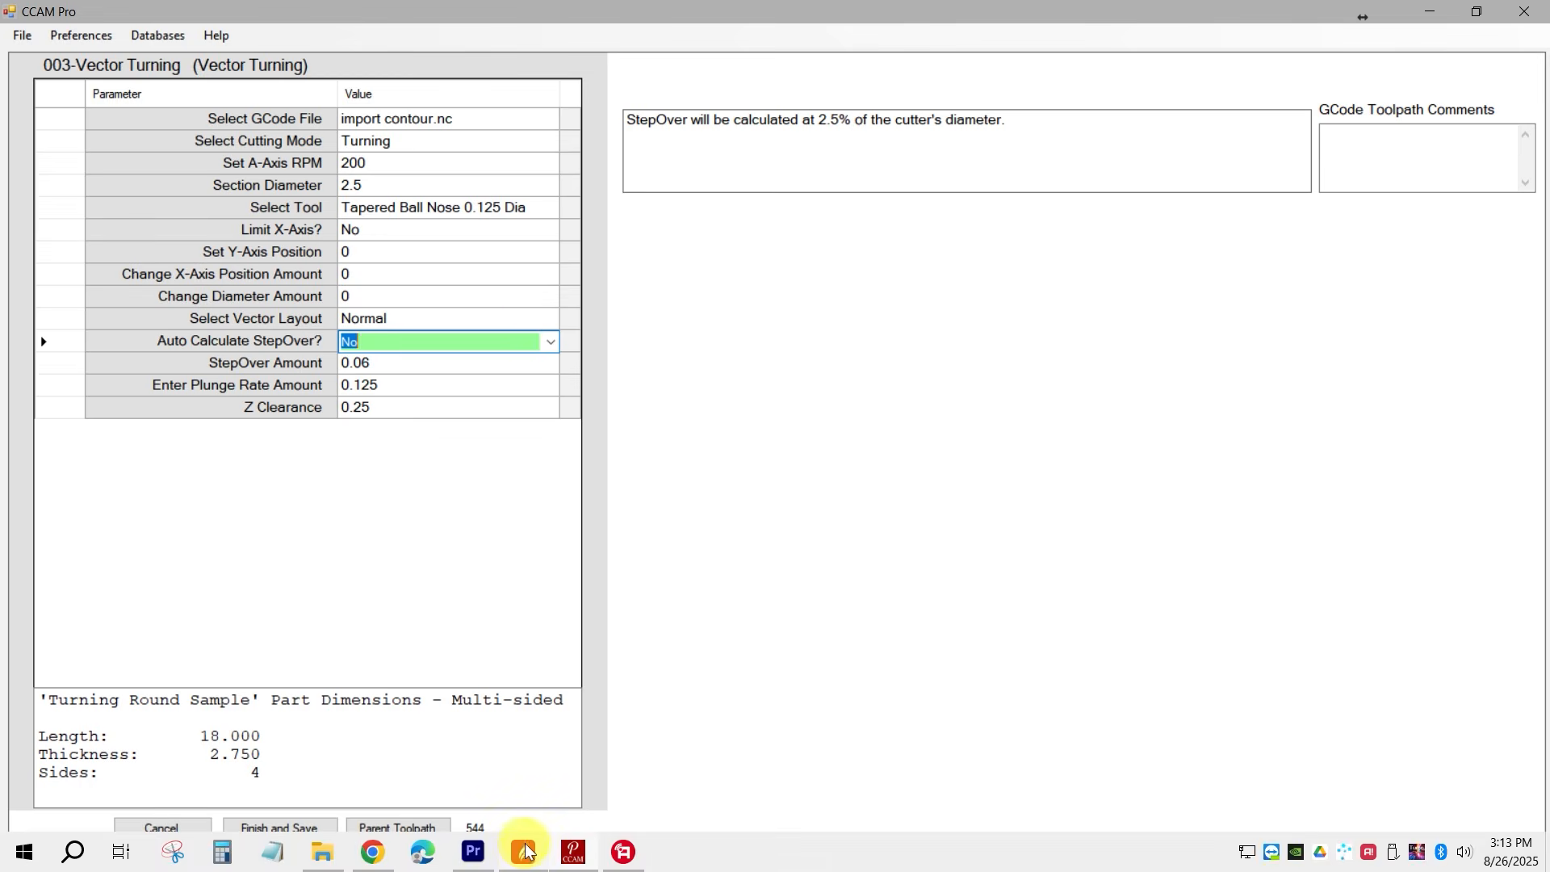
{"action": "left_click", "coordinate": [525, 851]}
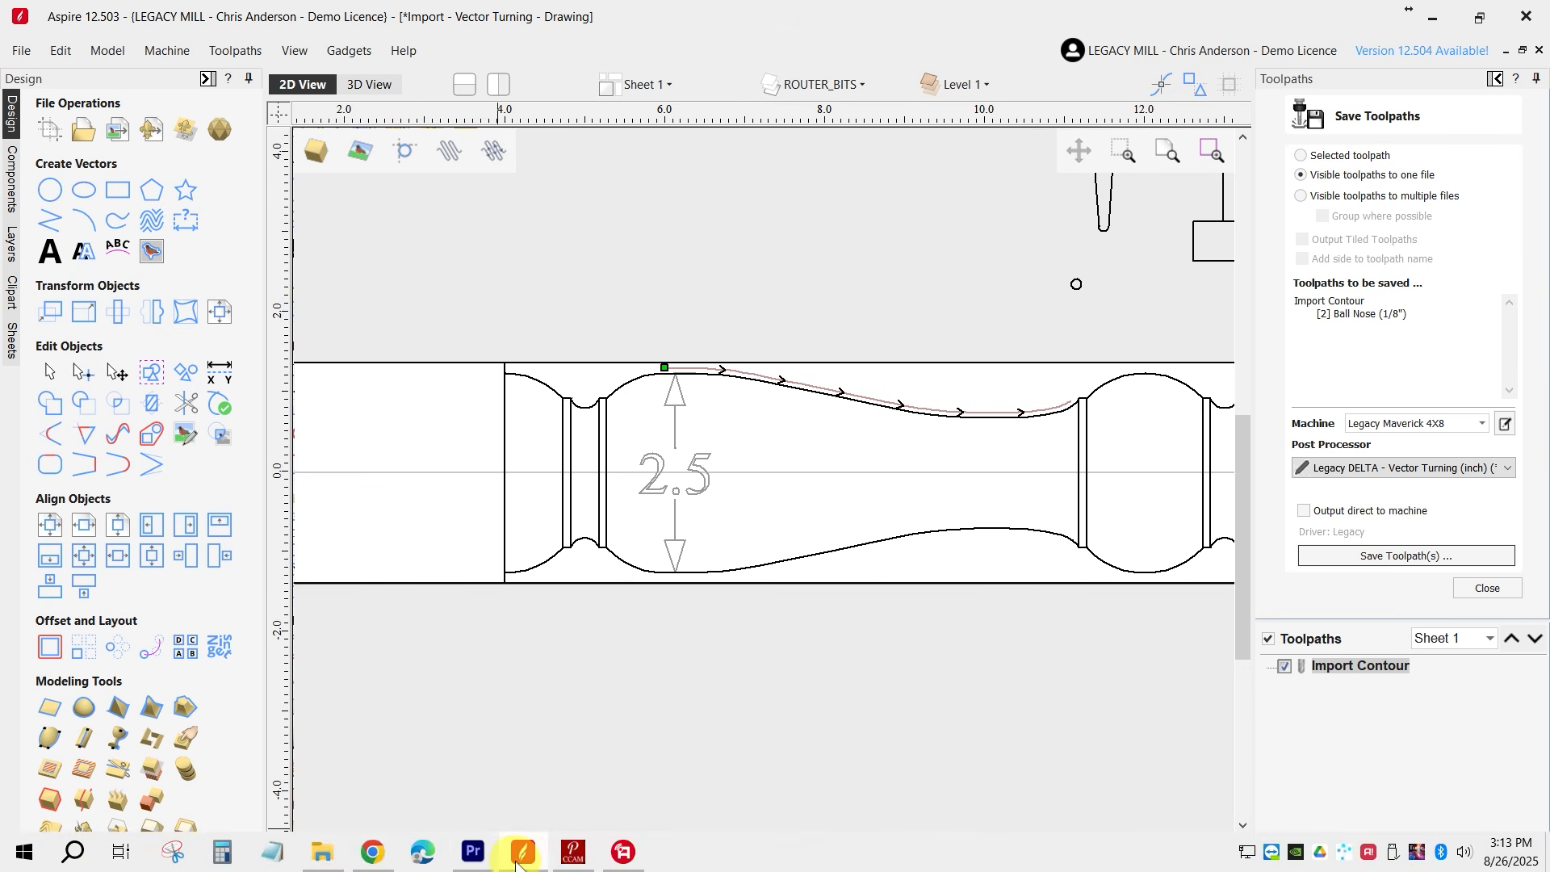
{"action": "mouse_move", "coordinate": [523, 863]}
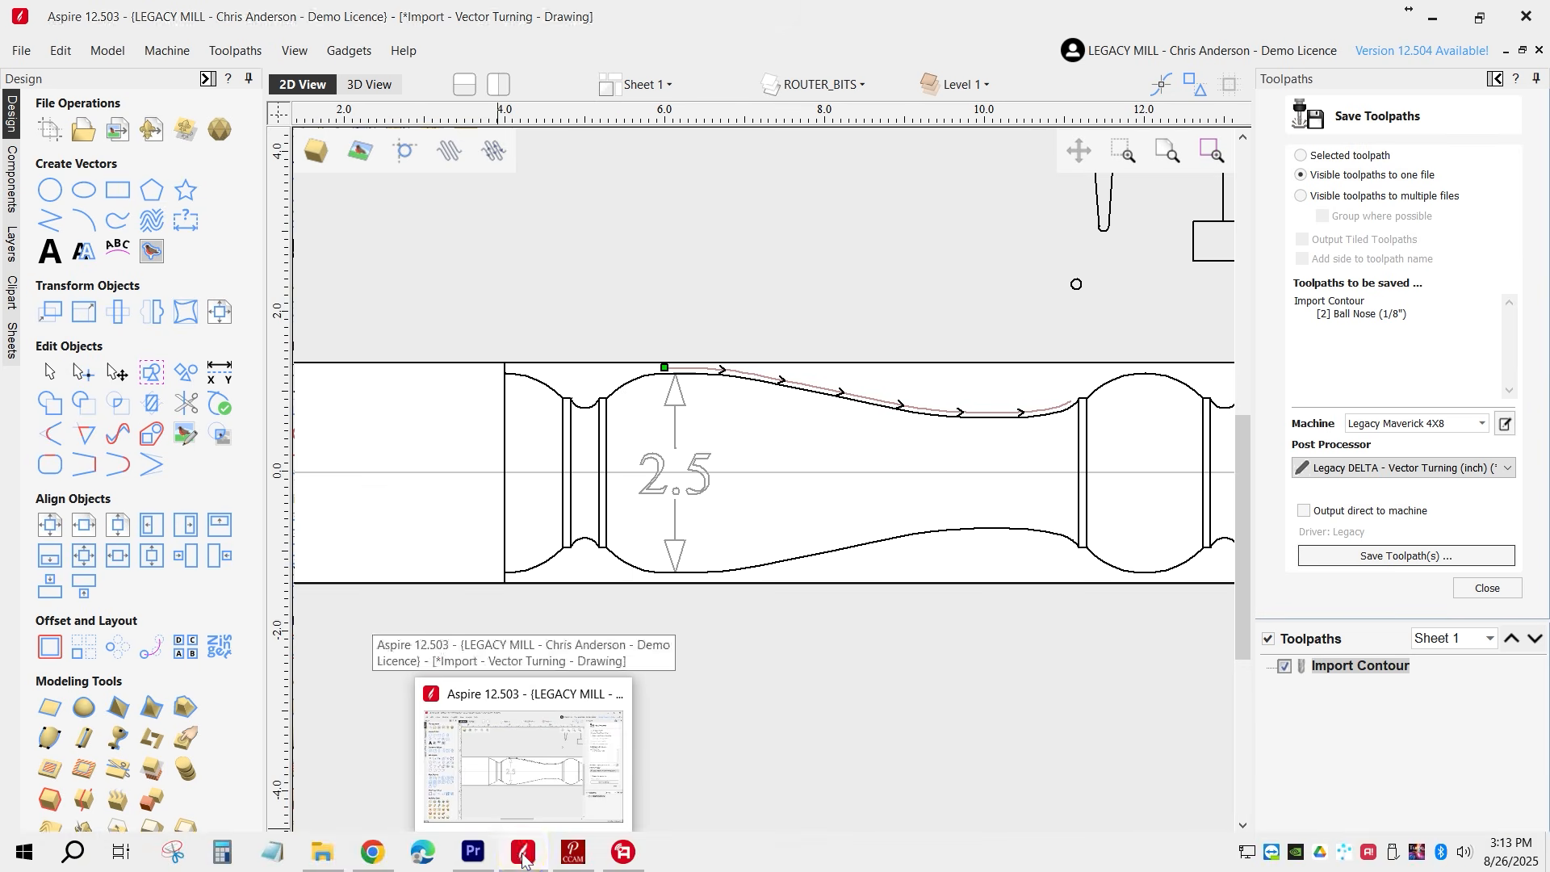
{"action": "left_click", "coordinate": [523, 858]}
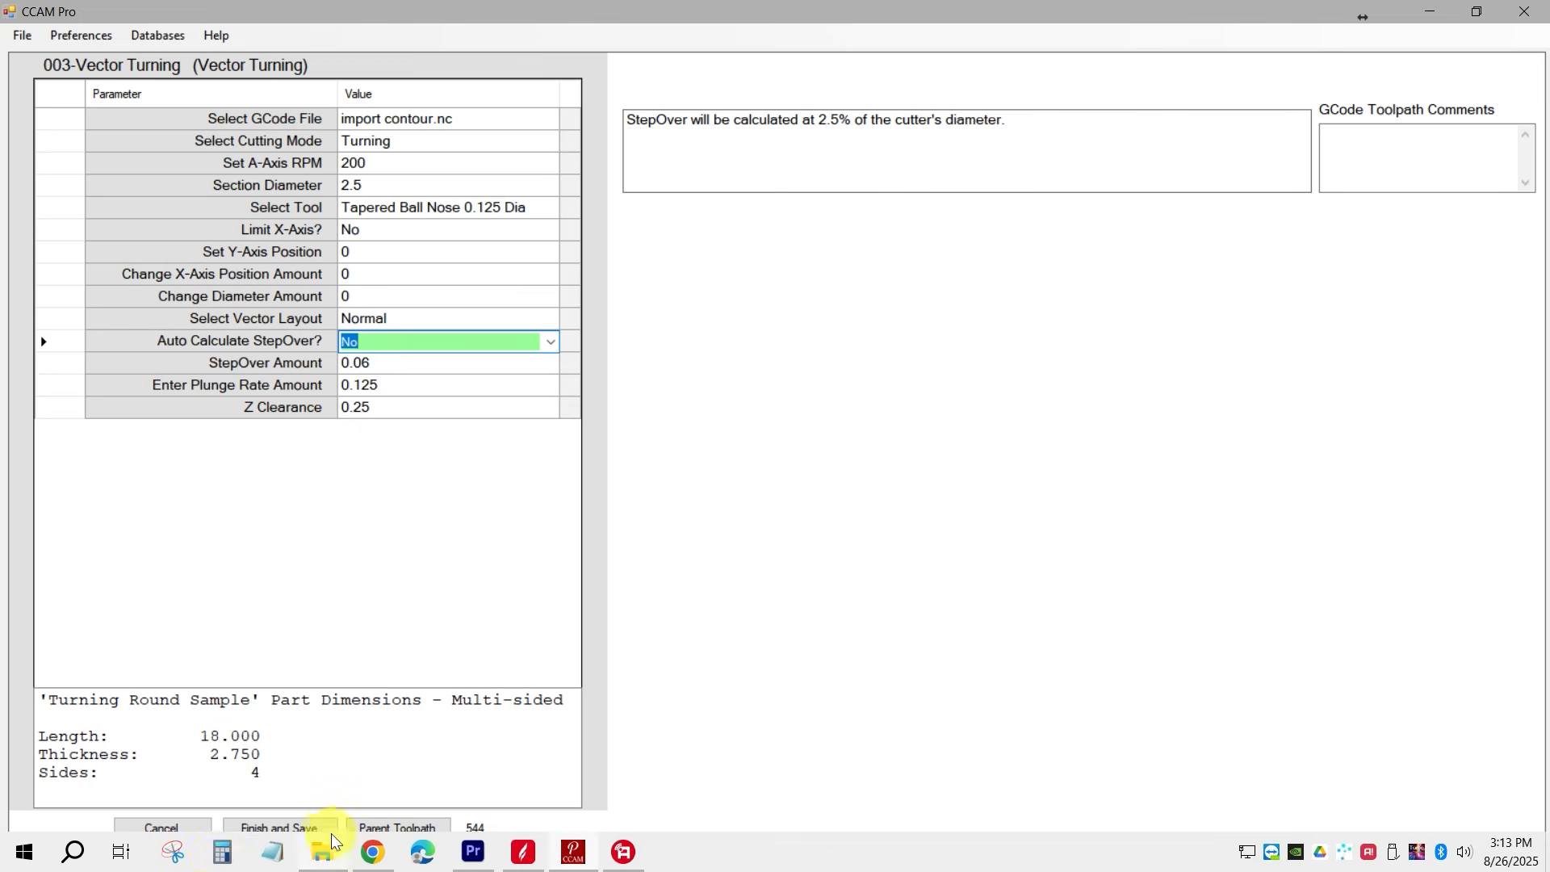
Switch to Calculator and multiply 0.125 by 0.025 to work out a stepover of 2.5% of the cutter's diameter.
{"action": "left_click", "coordinate": [220, 850]}
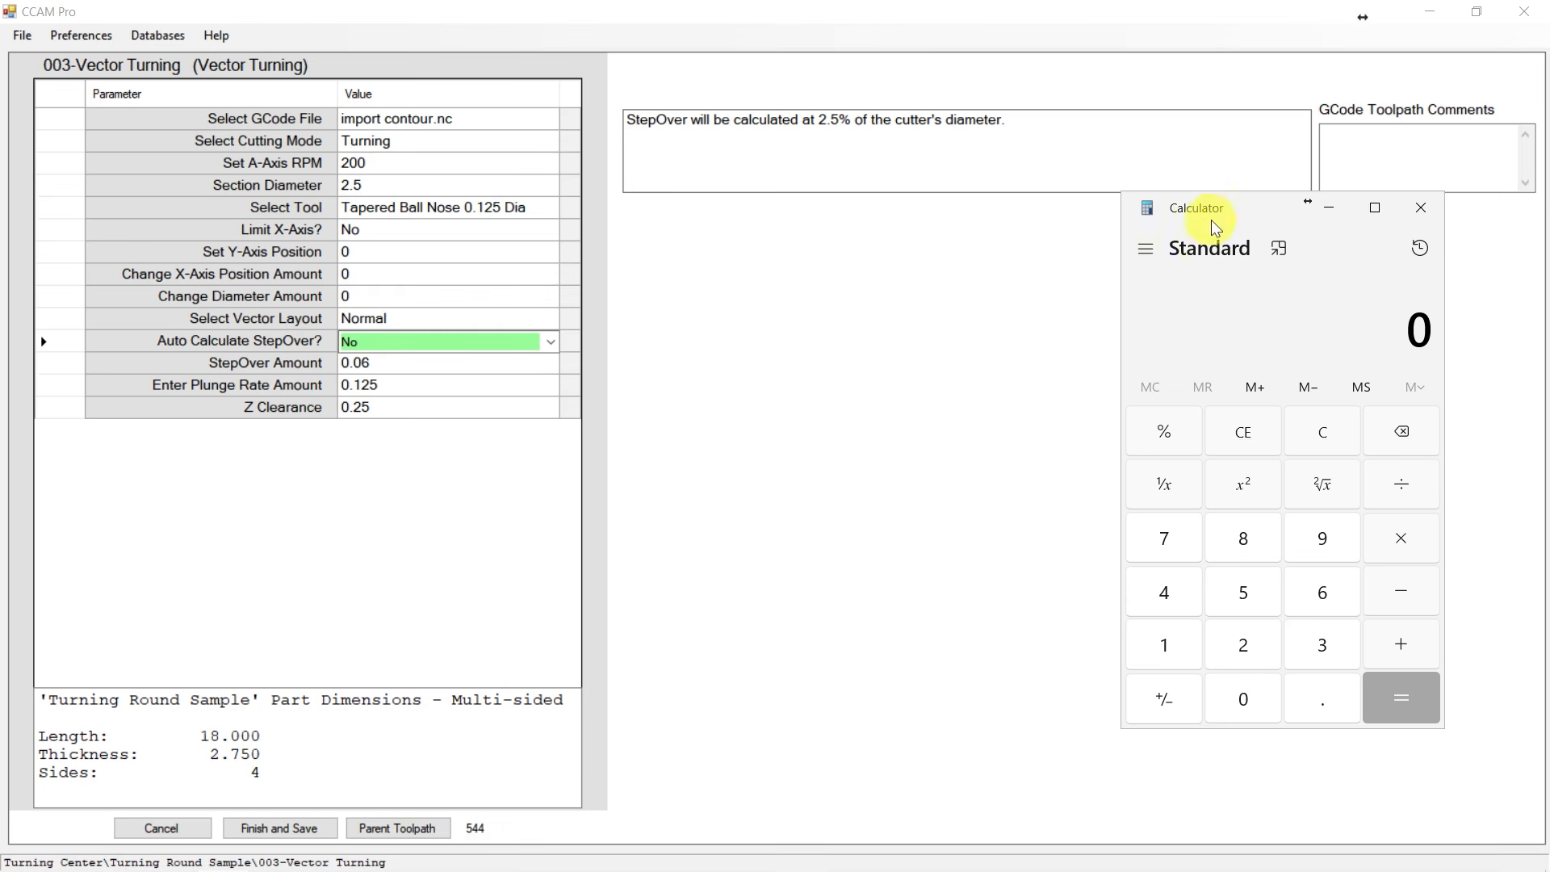
{"action": "left_click_drag", "start_coordinate": [1171, 209], "coordinate": [863, 244]}
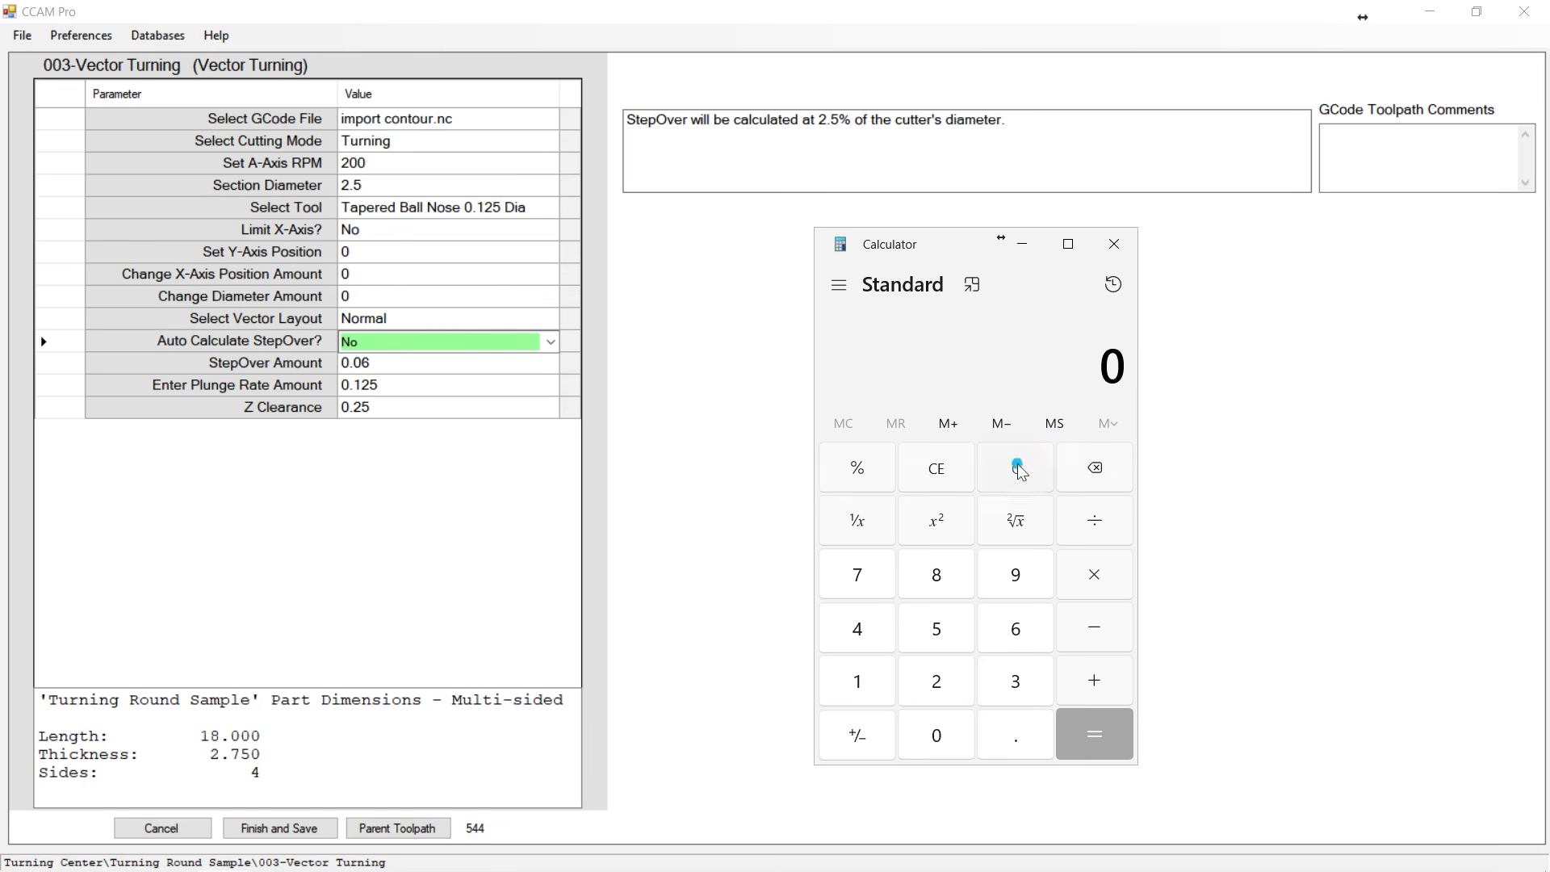
{"action": "type", "text": "0.125"}
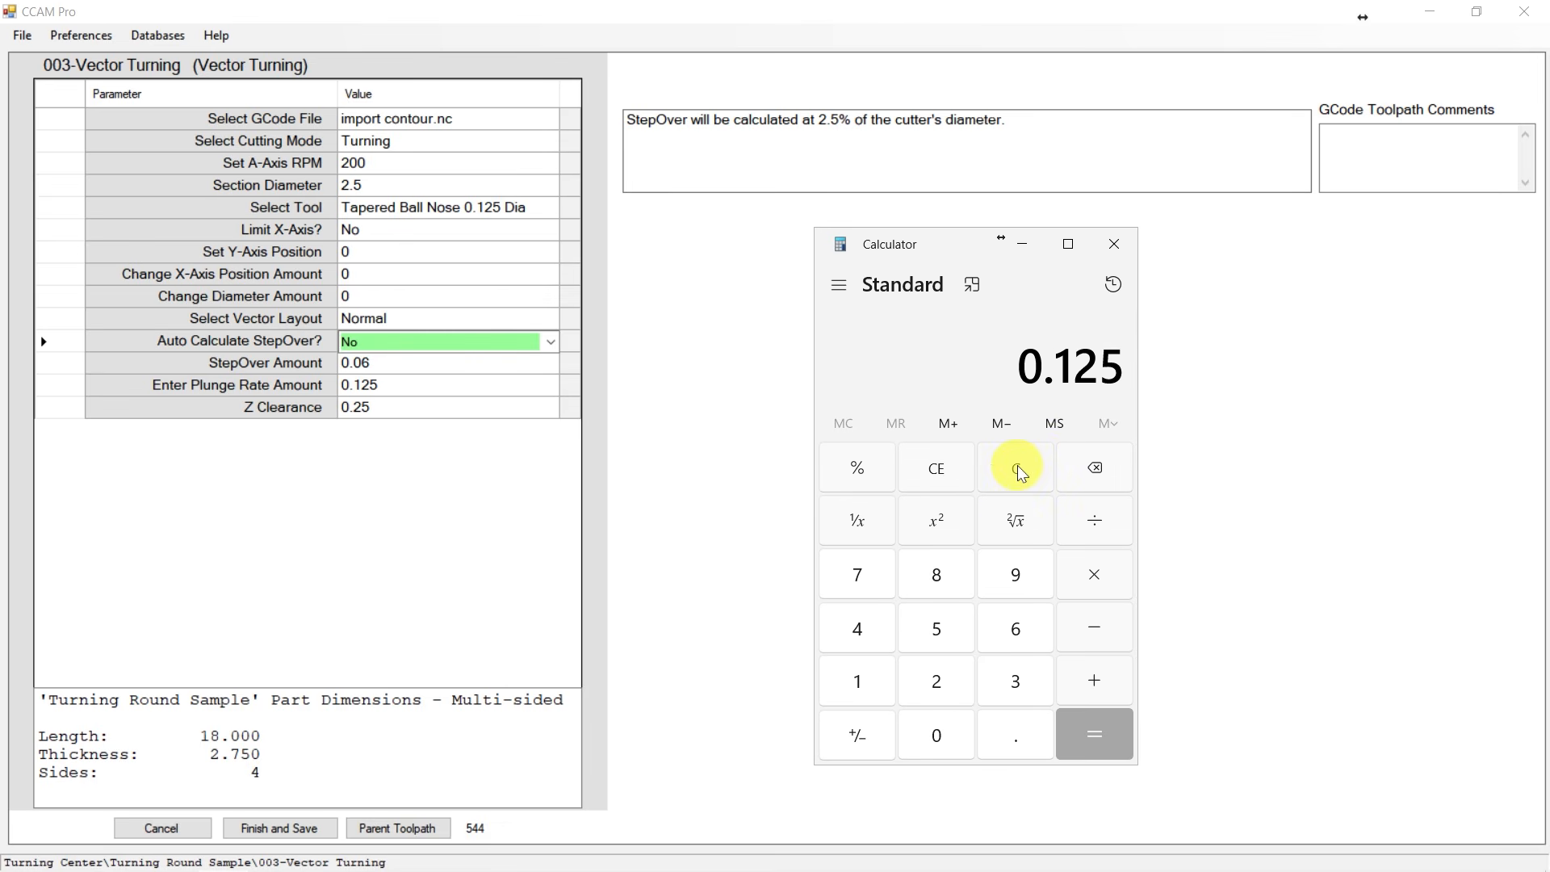
{"action": "left_click", "coordinate": [1095, 573]}
{"action": "left_click", "coordinate": [1009, 731]}
{"action": "left_click", "coordinate": [935, 734]}
{"action": "left_click", "coordinate": [948, 671]}
{"action": "left_click", "coordinate": [937, 628]}
{"action": "left_click", "coordinate": [1097, 737]}
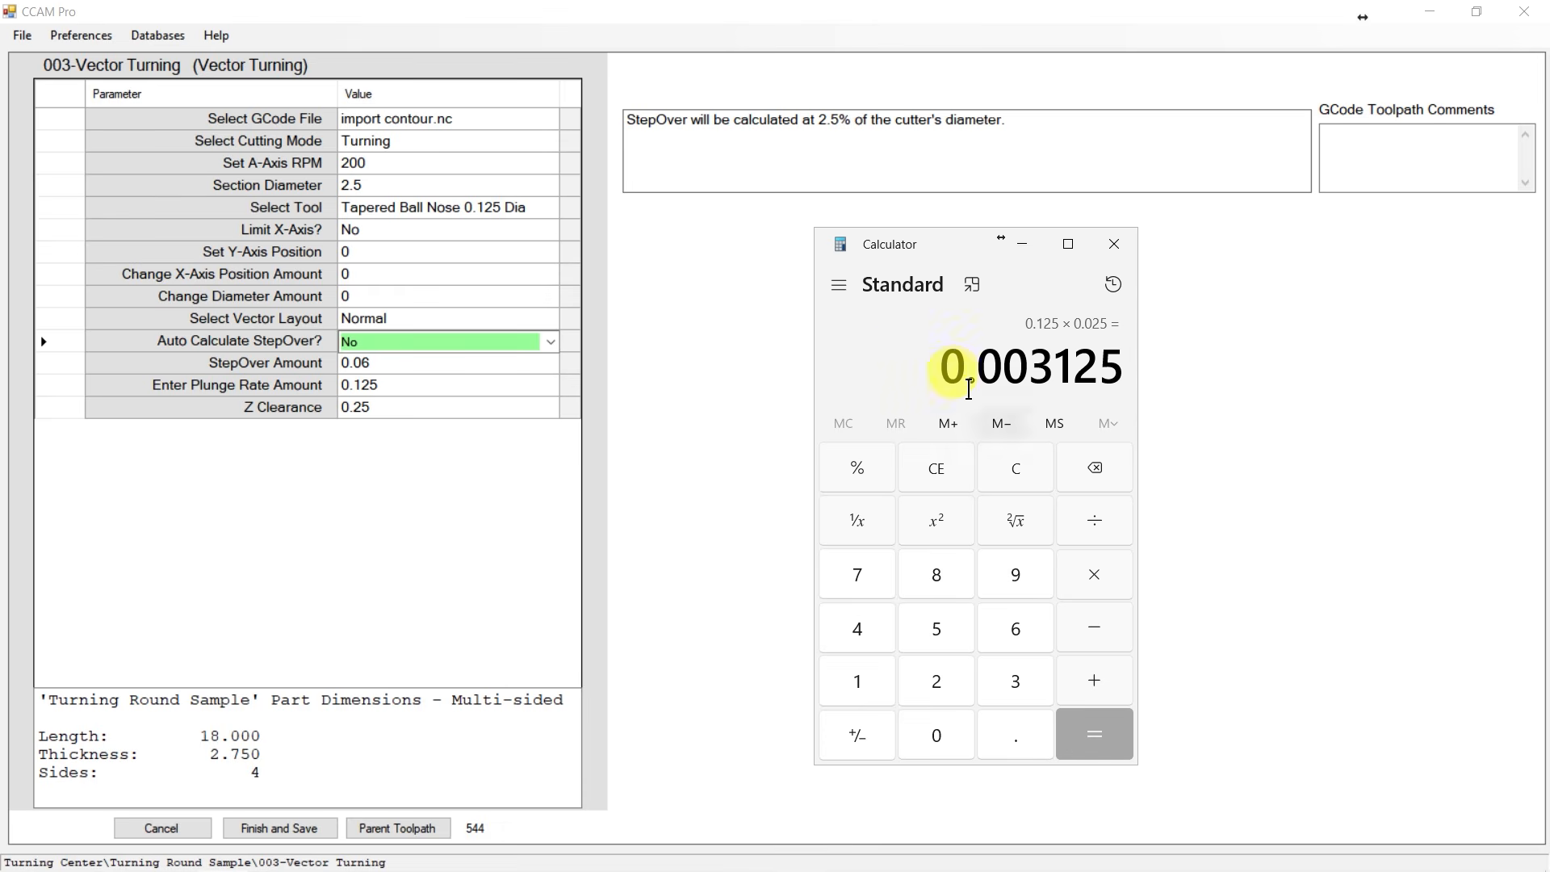
{"action": "left_click_drag", "start_coordinate": [931, 361], "coordinate": [1048, 370]}
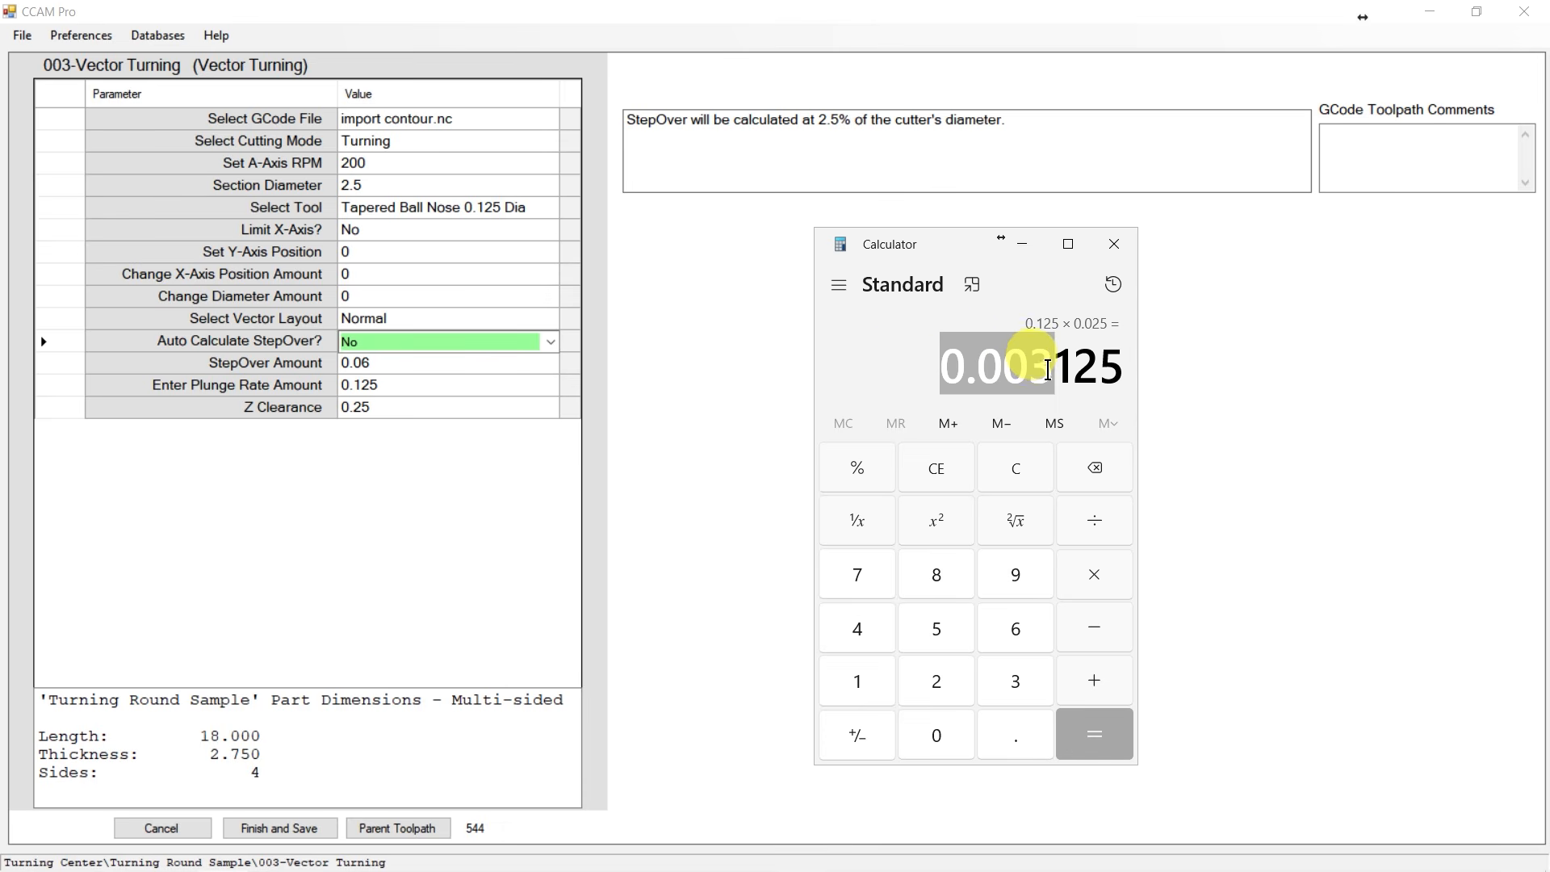
{"action": "left_click", "coordinate": [1047, 371]}
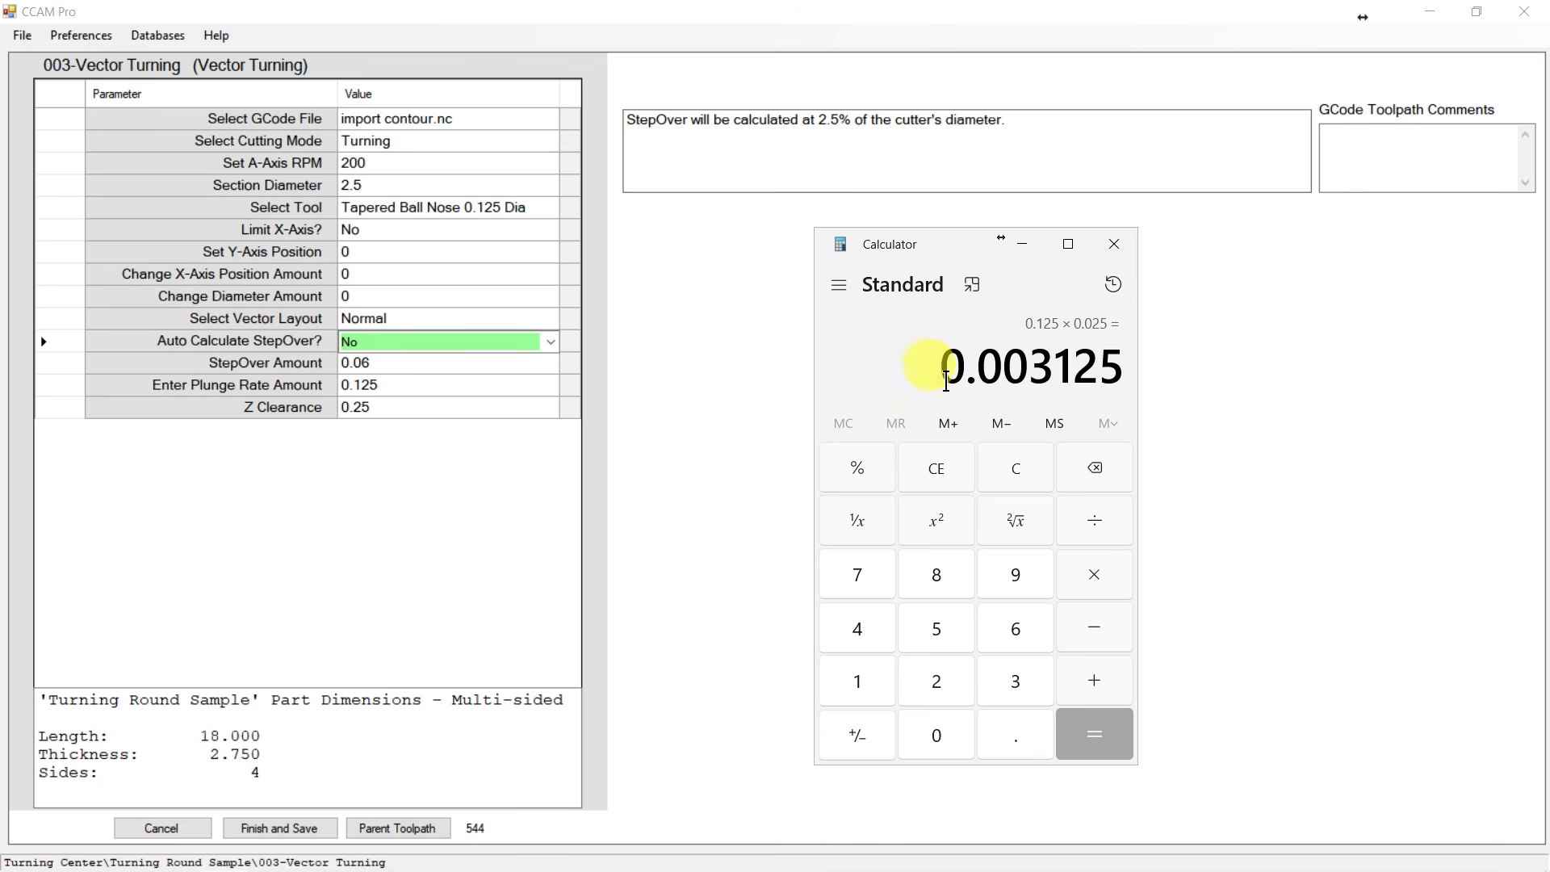
{"action": "right_click", "coordinate": [1046, 367]}
{"action": "left_click_drag", "start_coordinate": [1046, 367], "coordinate": [1026, 368]}
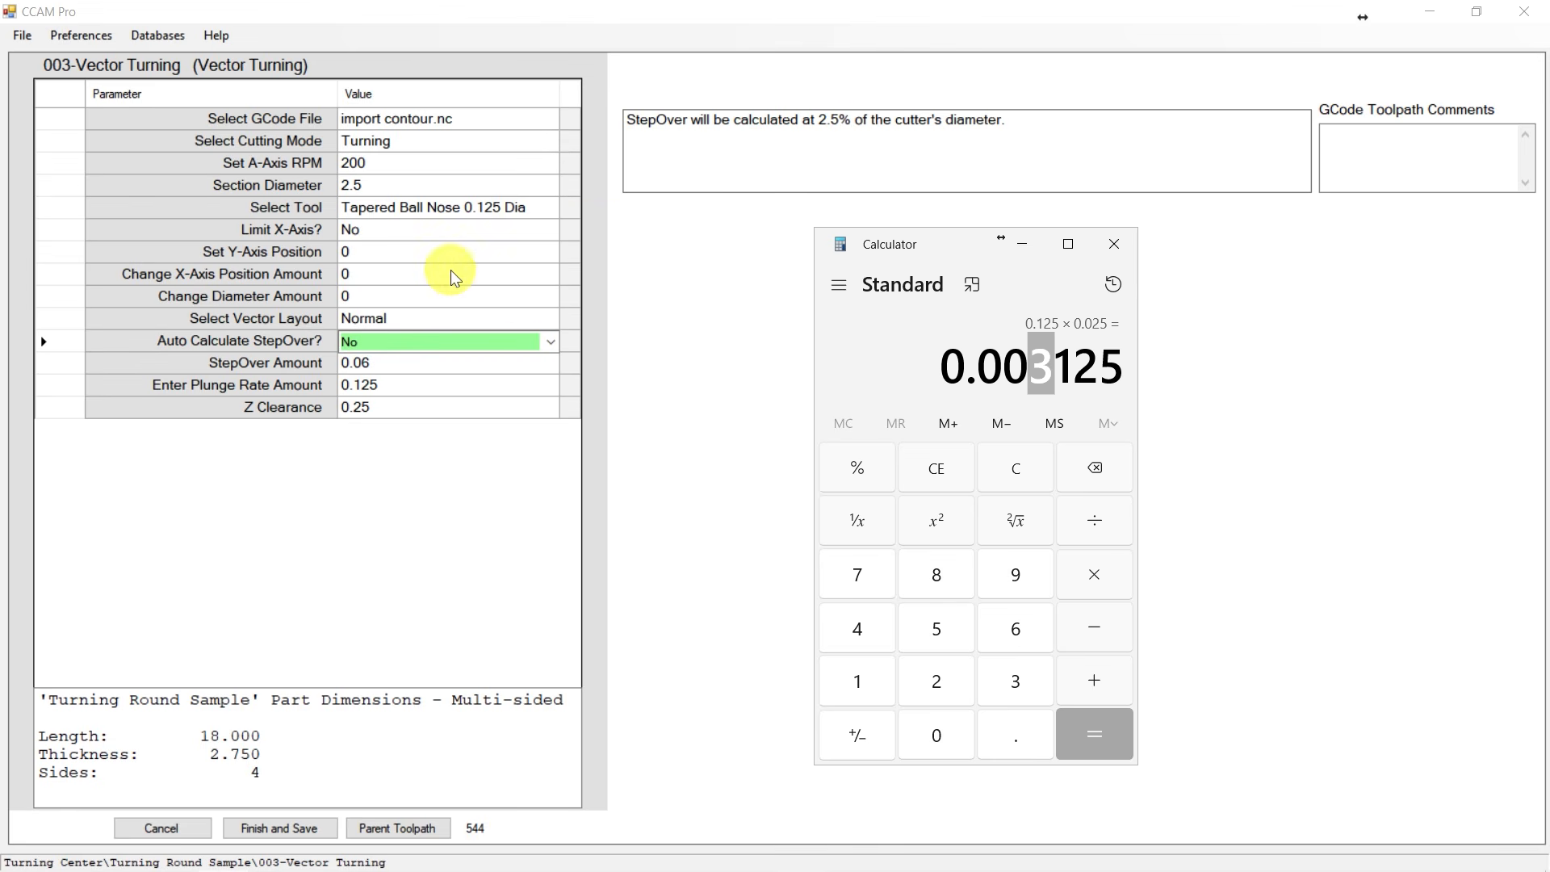
{"action": "left_click", "coordinate": [998, 356]}
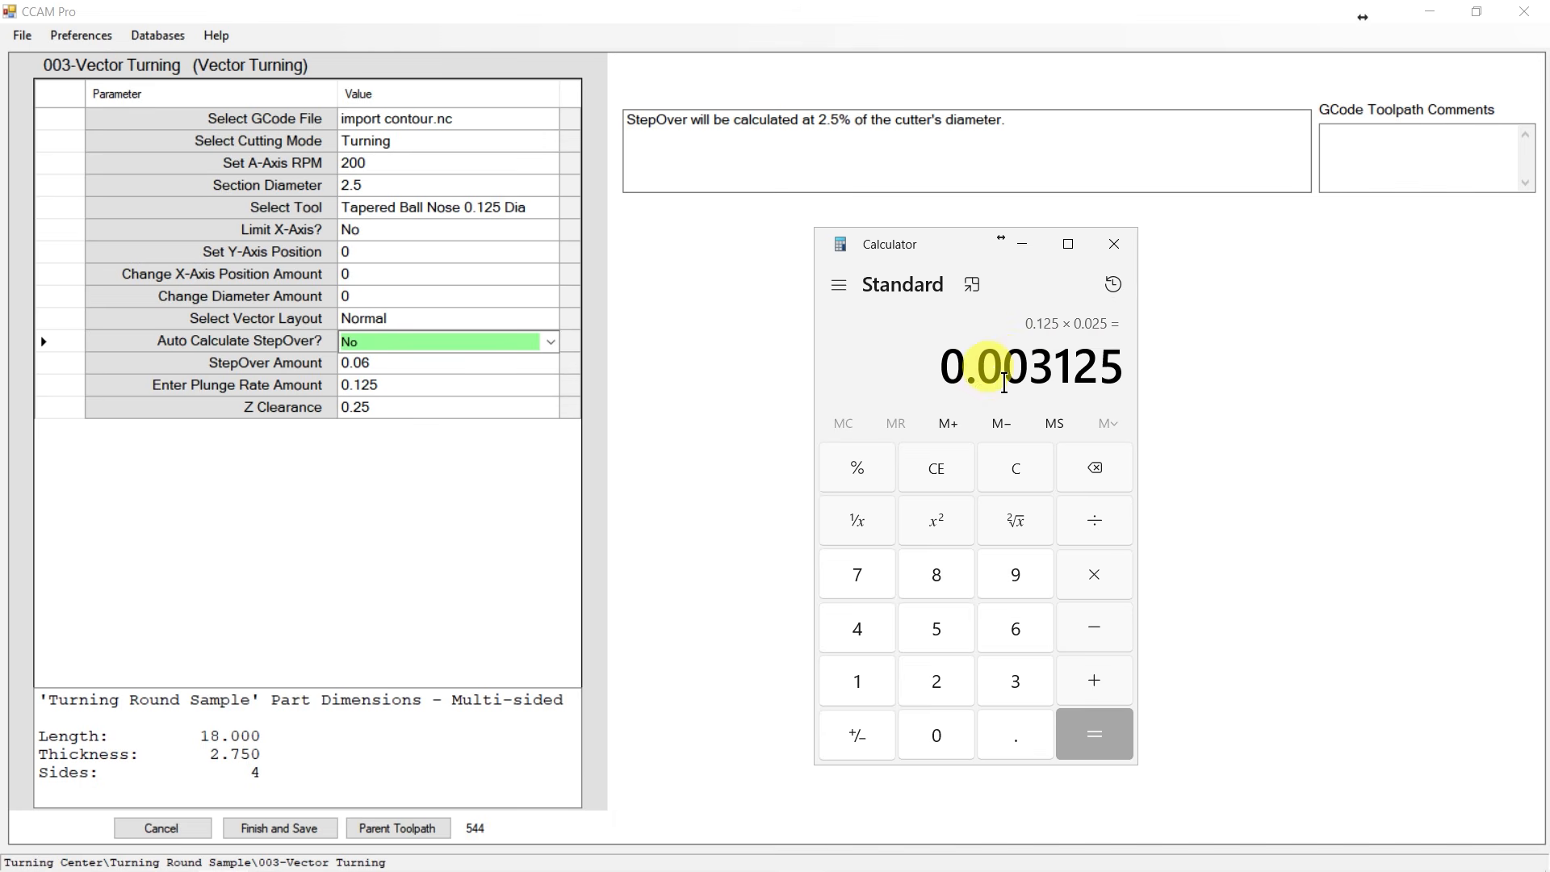
Set the toolpath's StepOver Amount to 0.006 in CCAM Pro, leaving Auto Calculate StepOver at No.
{"action": "left_click", "coordinate": [364, 363]}
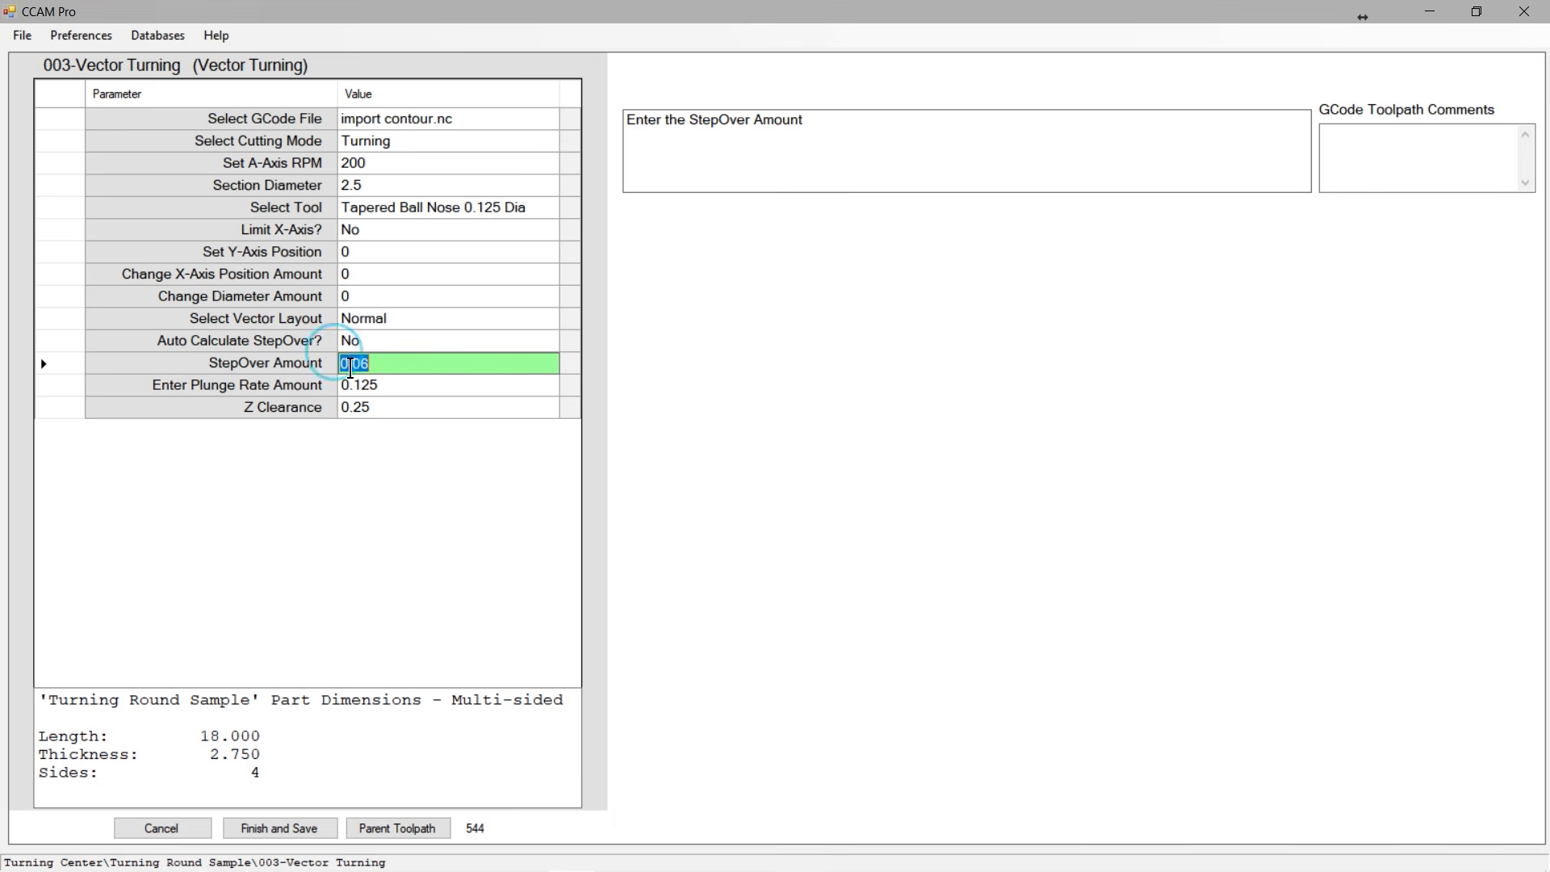
{"action": "left_click", "coordinate": [362, 365]}
{"action": "type", "text": "0"}
{"action": "left_click", "coordinate": [394, 364]}
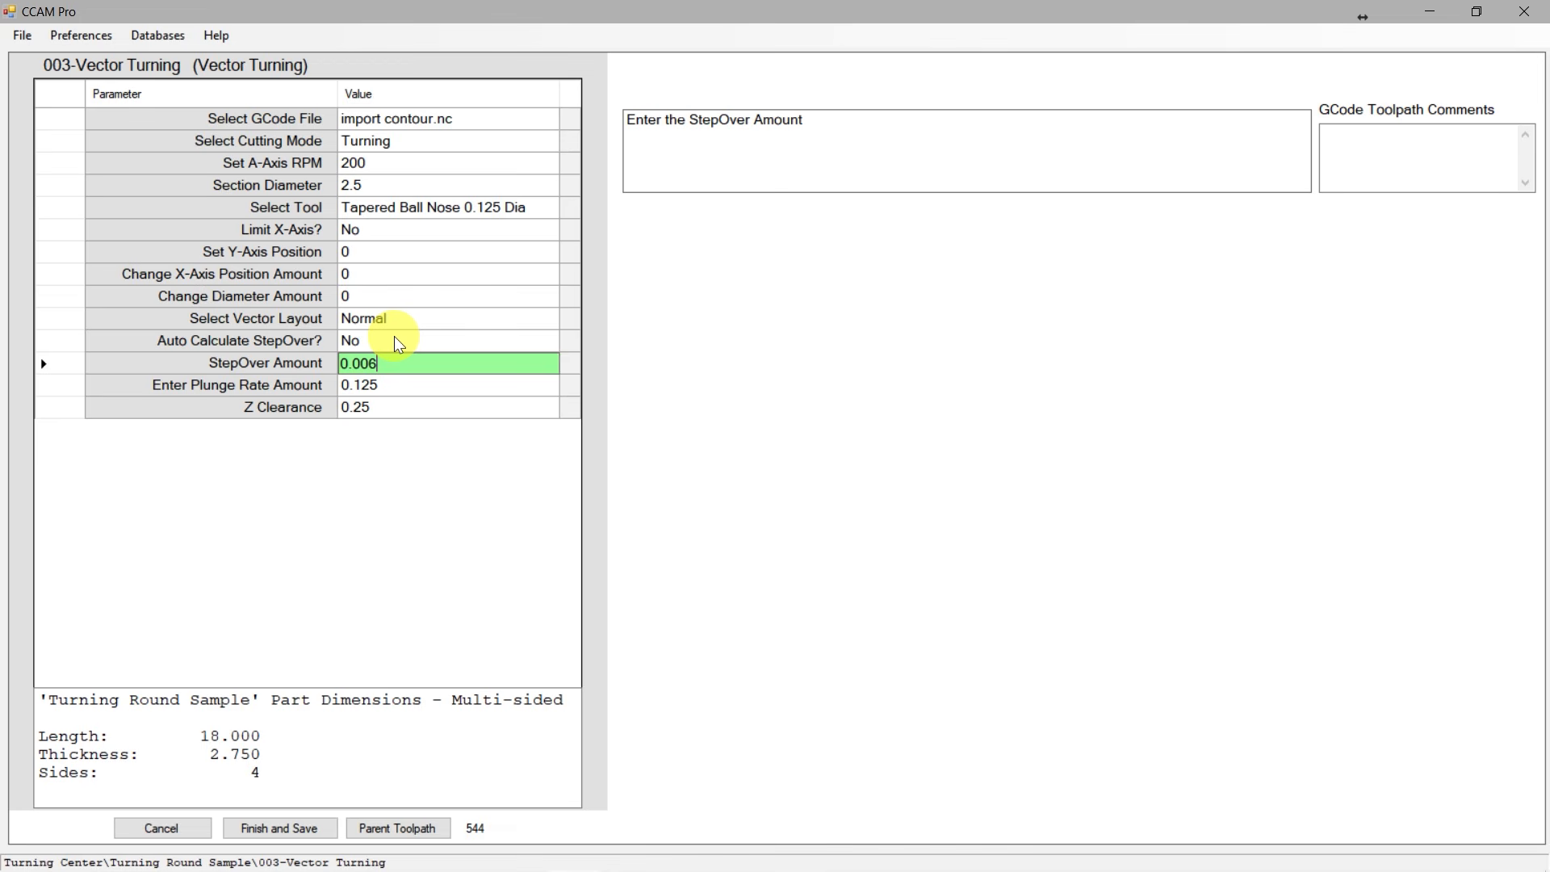
{"action": "left_click", "coordinate": [395, 340]}
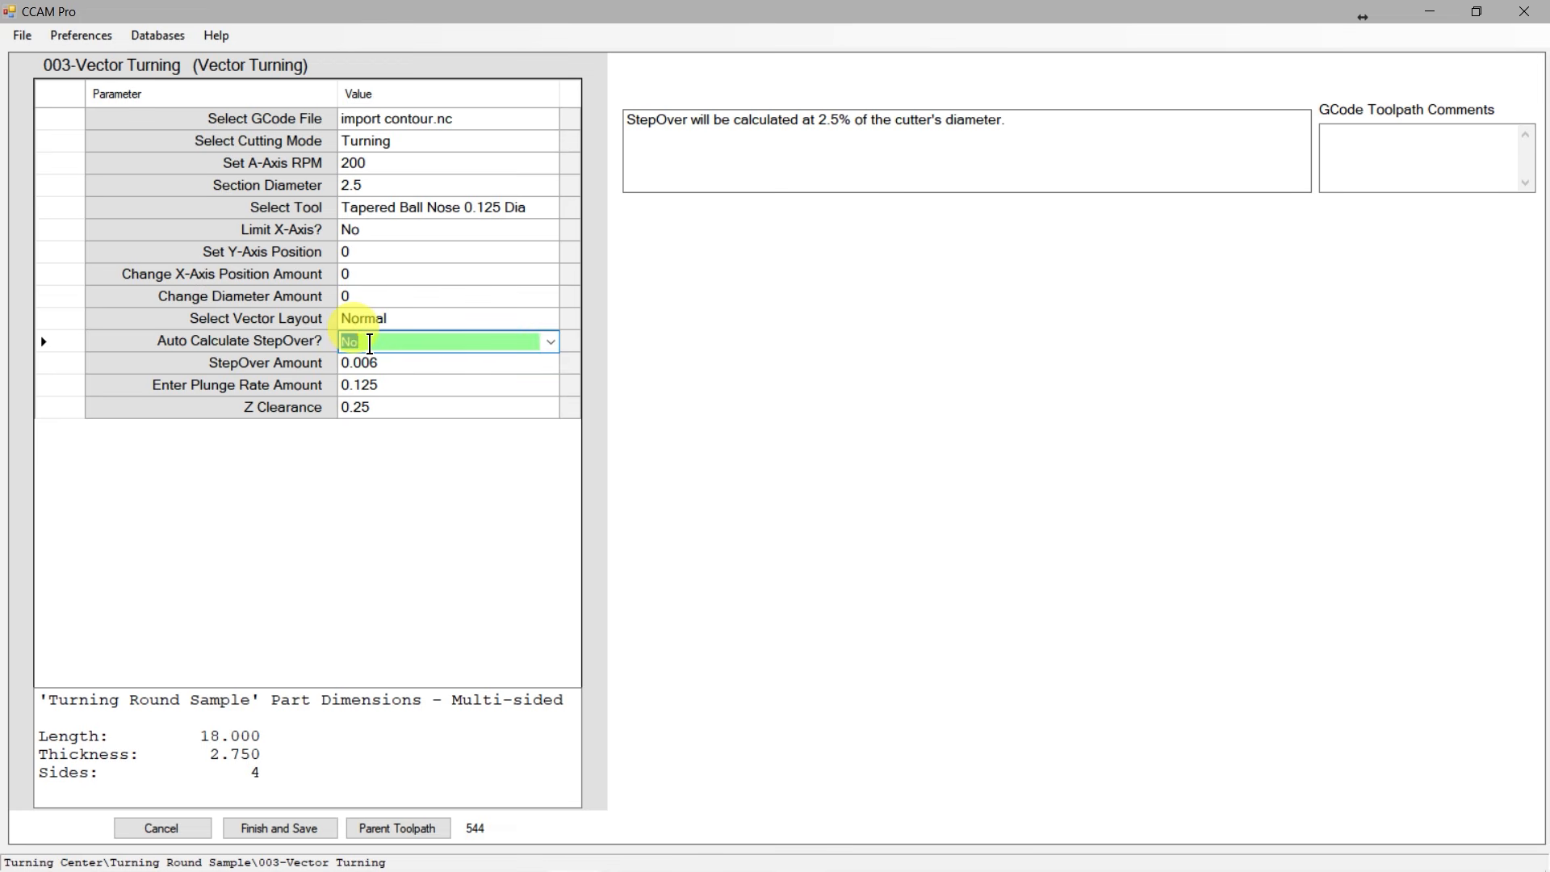
{"action": "left_click", "coordinate": [387, 364]}
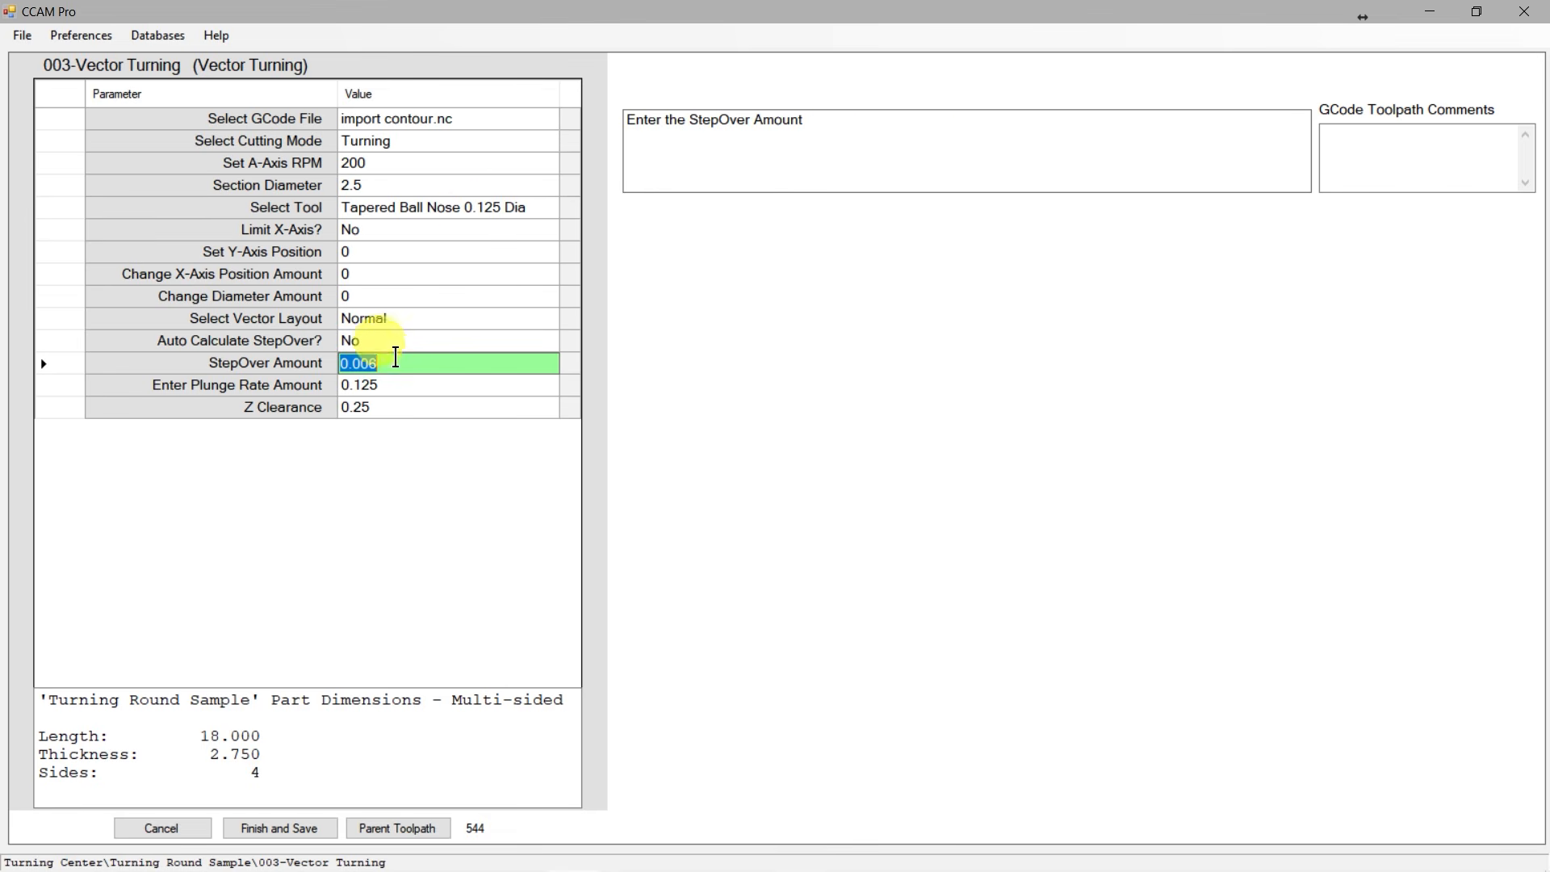
{"action": "left_click", "coordinate": [377, 365]}
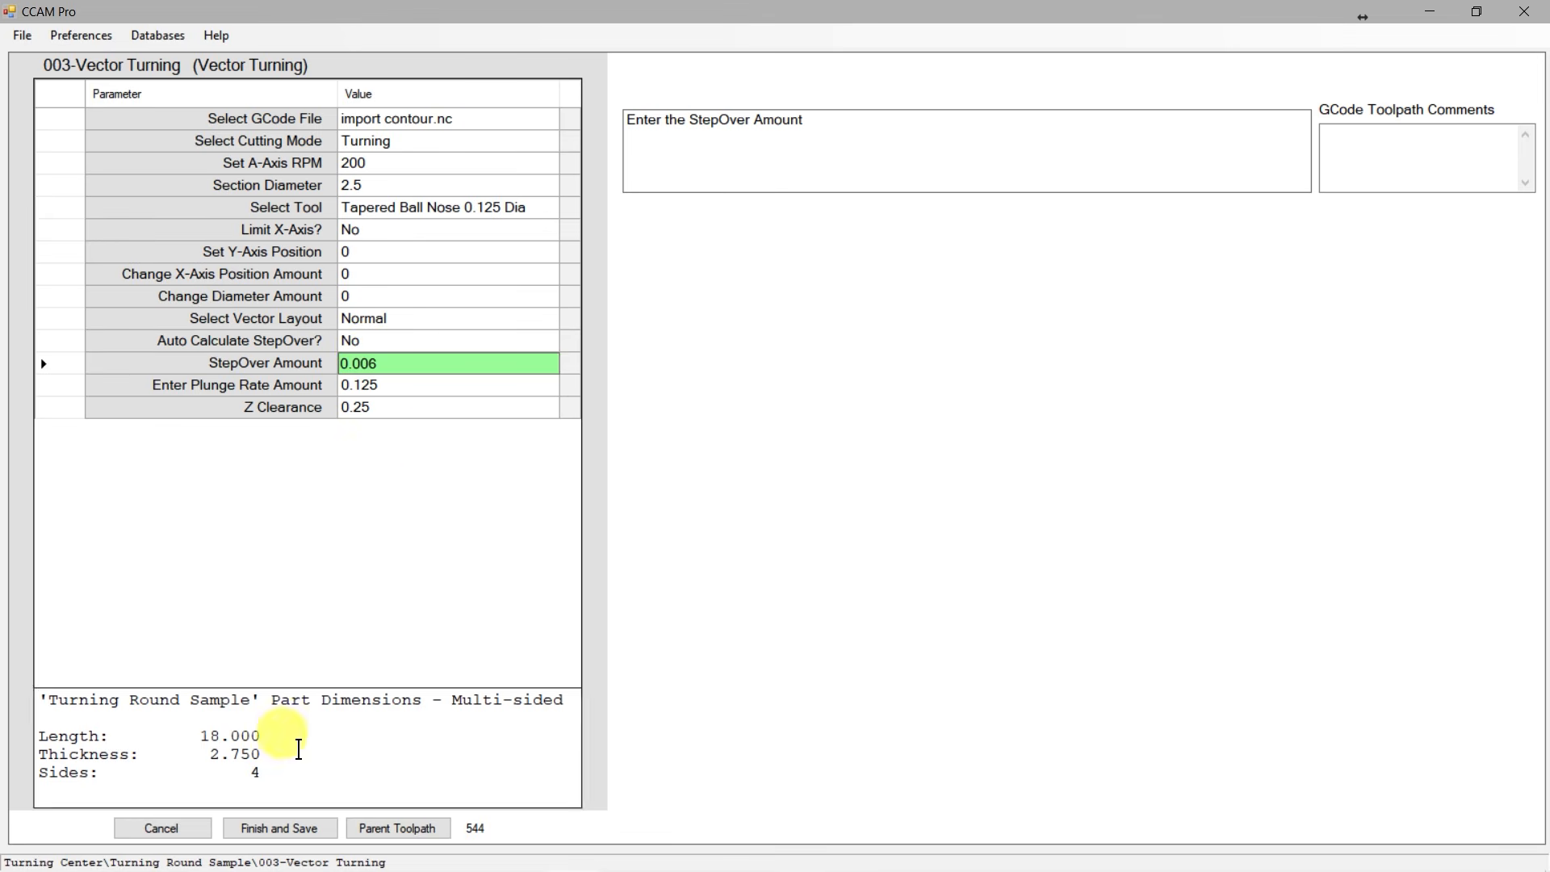
Finish and save the Vector Turning toolpath, and generate G-code for 003-Vector Turning only.
{"action": "left_click", "coordinate": [283, 830]}
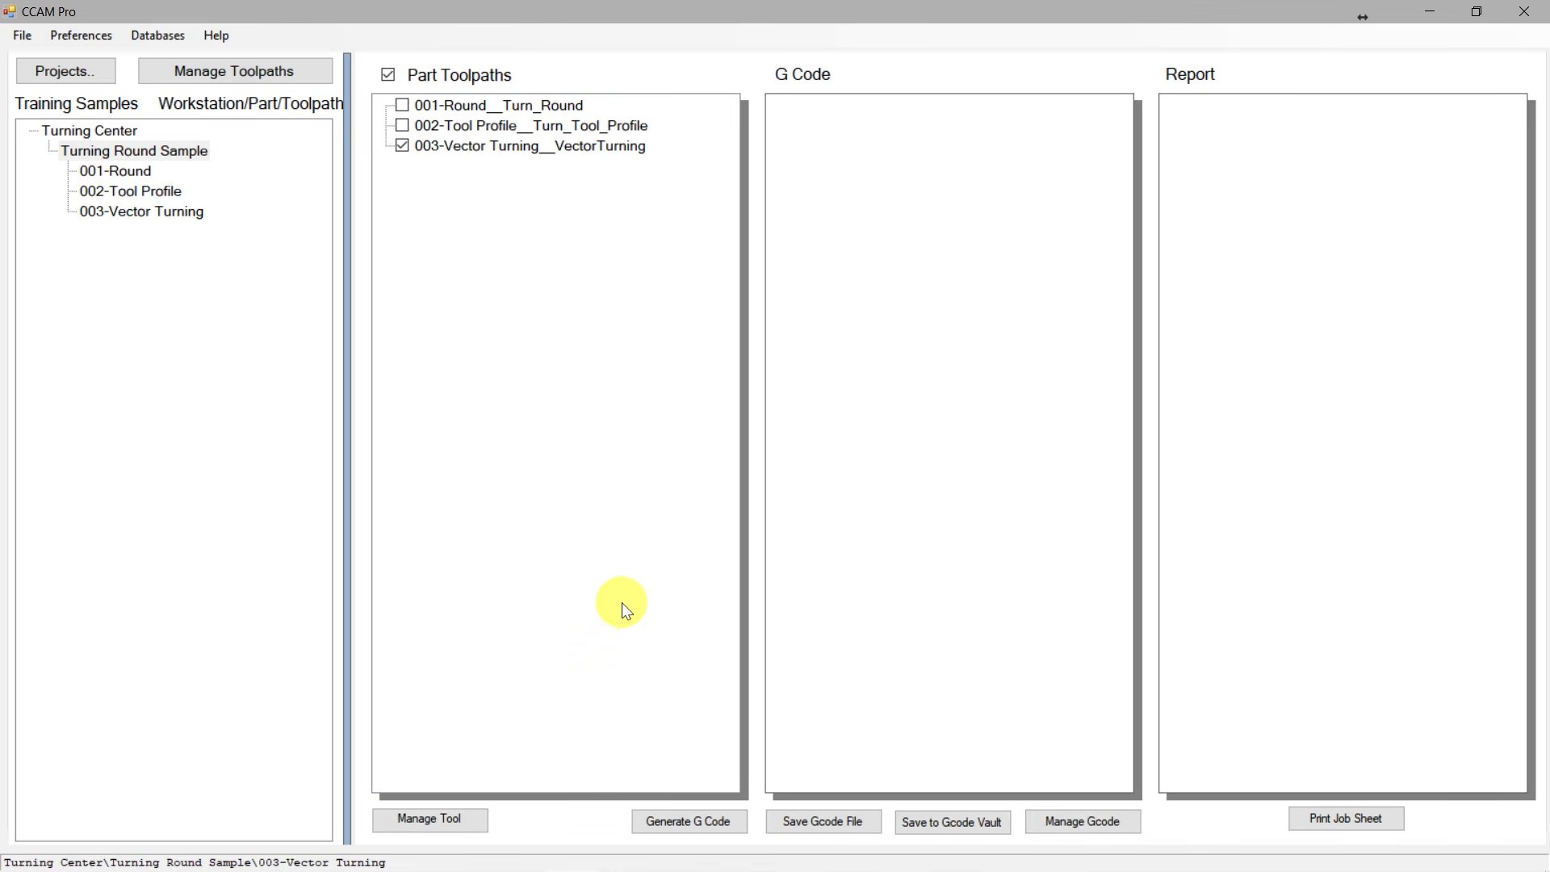
{"action": "left_click", "coordinate": [697, 820]}
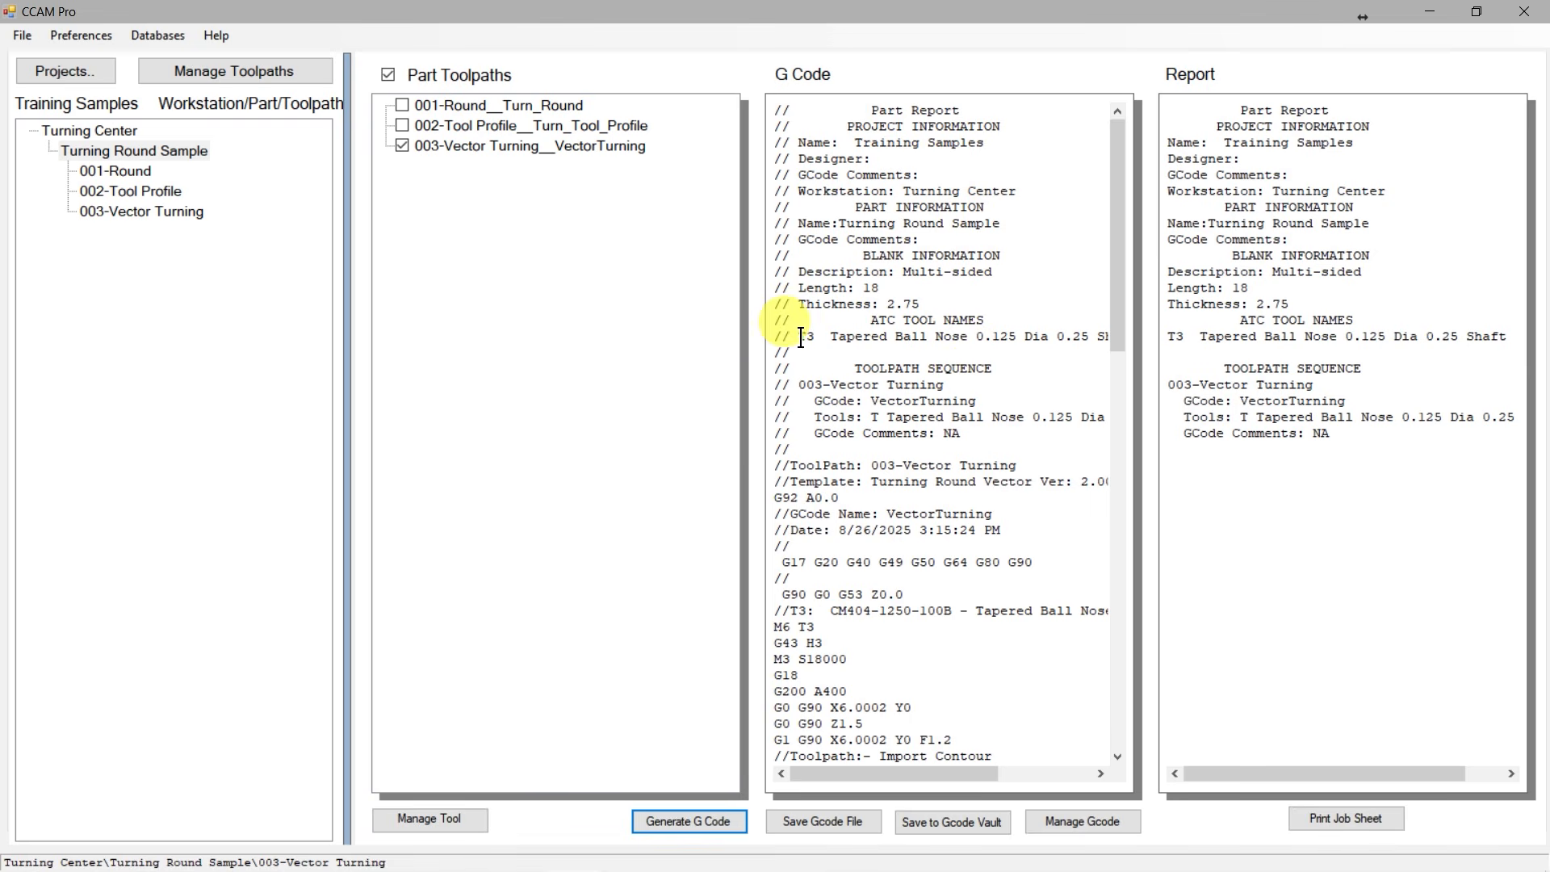
Examine the generated G-code's tool line and the starting X and Z coordinates of the Import Contour toolpath.
{"action": "left_click_drag", "start_coordinate": [798, 336], "coordinate": [1025, 339]}
{"action": "left_click", "coordinate": [947, 386]}
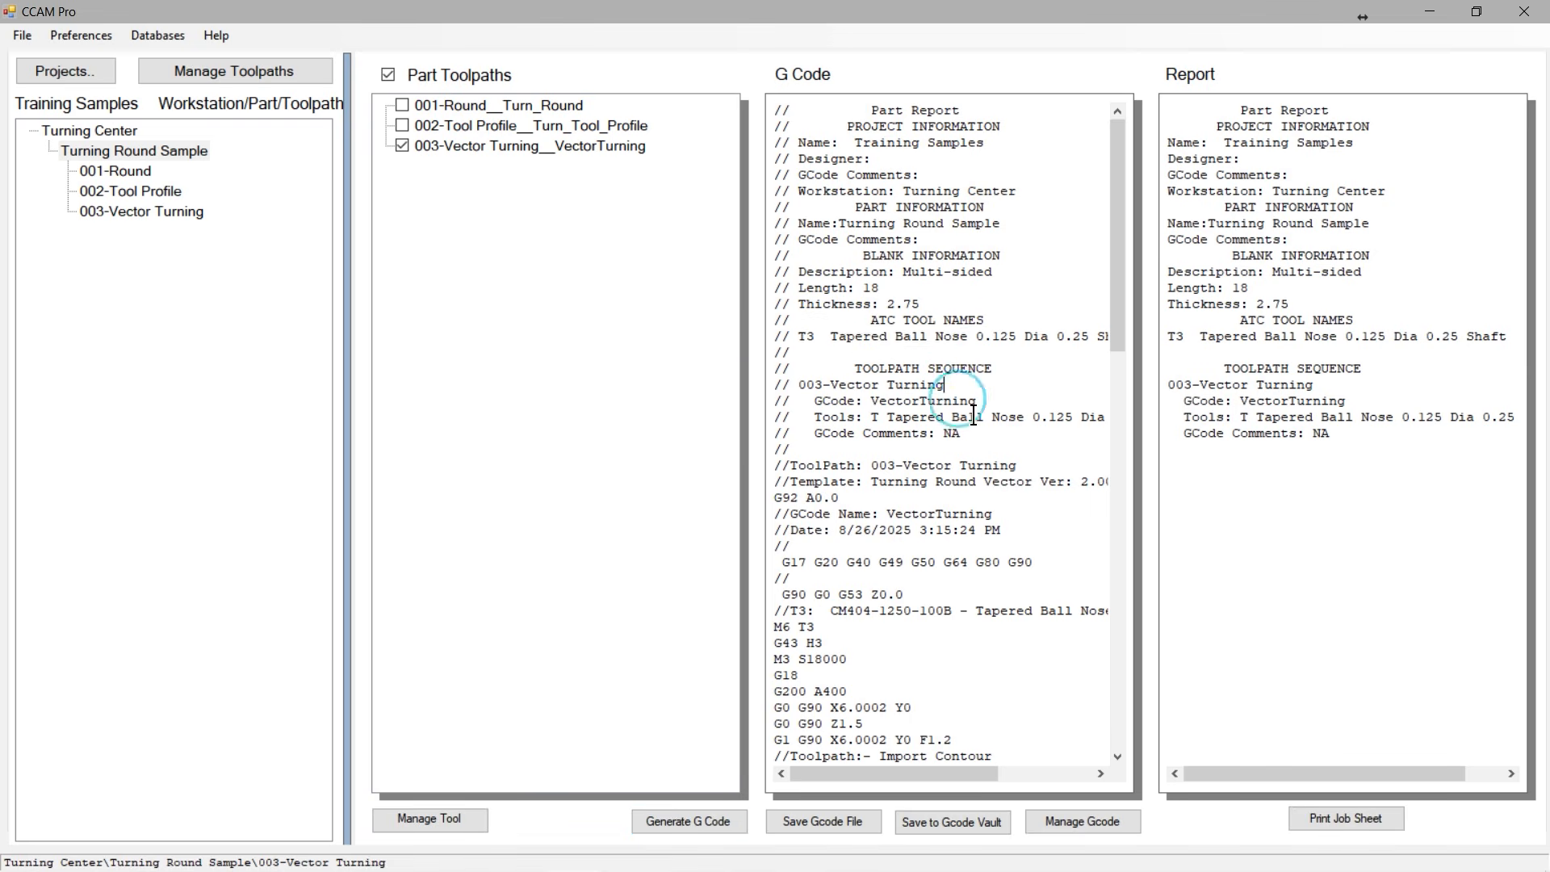
{"action": "scroll", "coordinate": [952, 420], "scroll_direction": "down", "scroll_amount": 4}
{"action": "scroll", "coordinate": [947, 428], "scroll_direction": "down", "scroll_amount": 3}
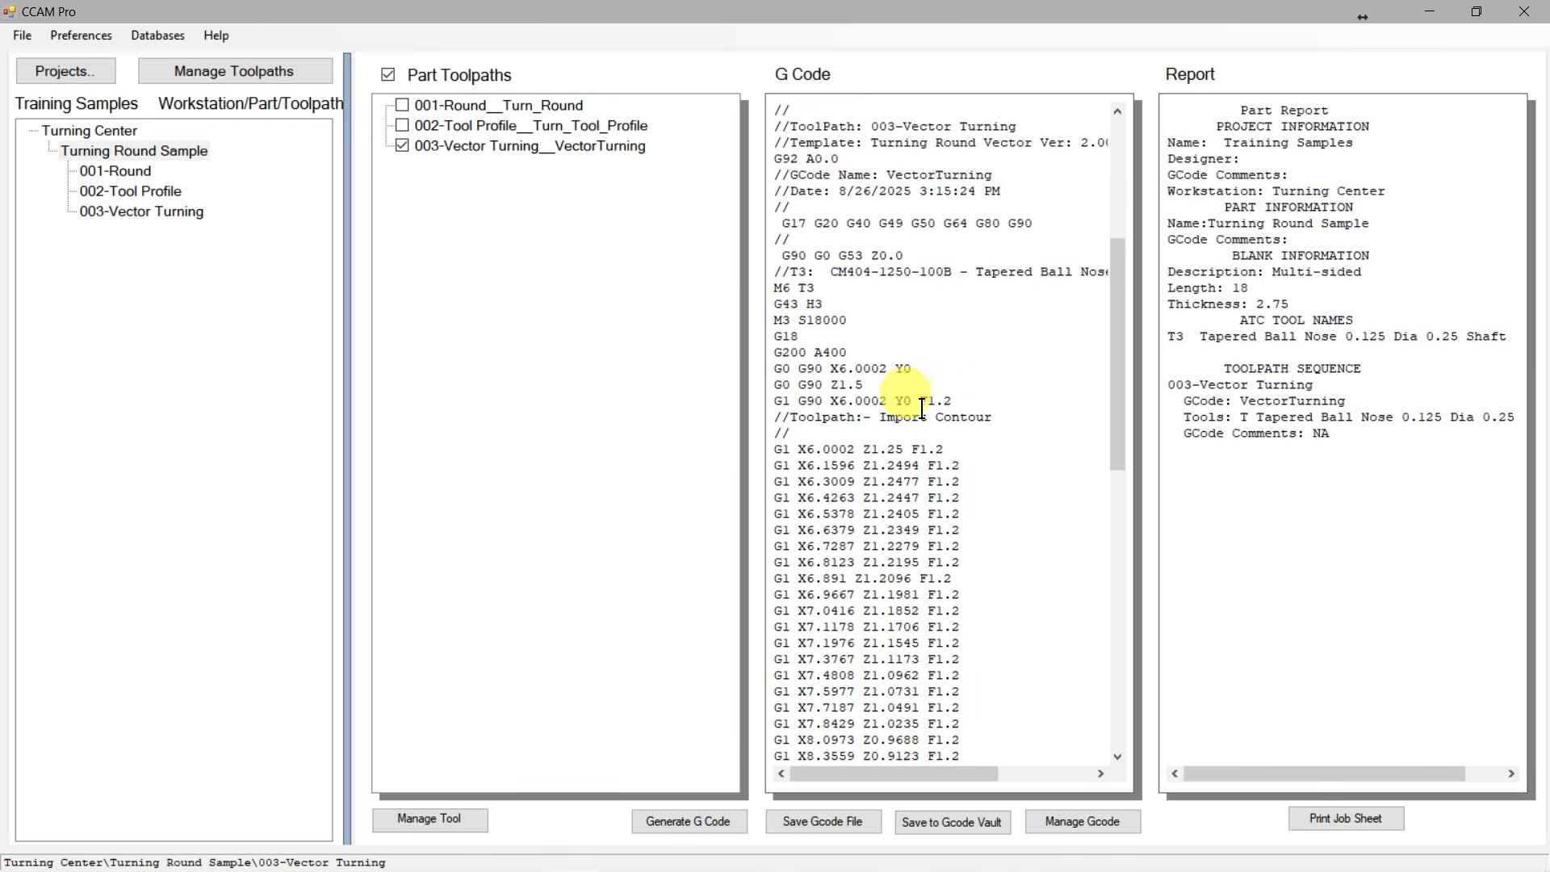
{"action": "scroll", "coordinate": [894, 397], "scroll_direction": "down", "scroll_amount": 1}
{"action": "scroll", "coordinate": [893, 398], "scroll_direction": "down", "scroll_amount": 1}
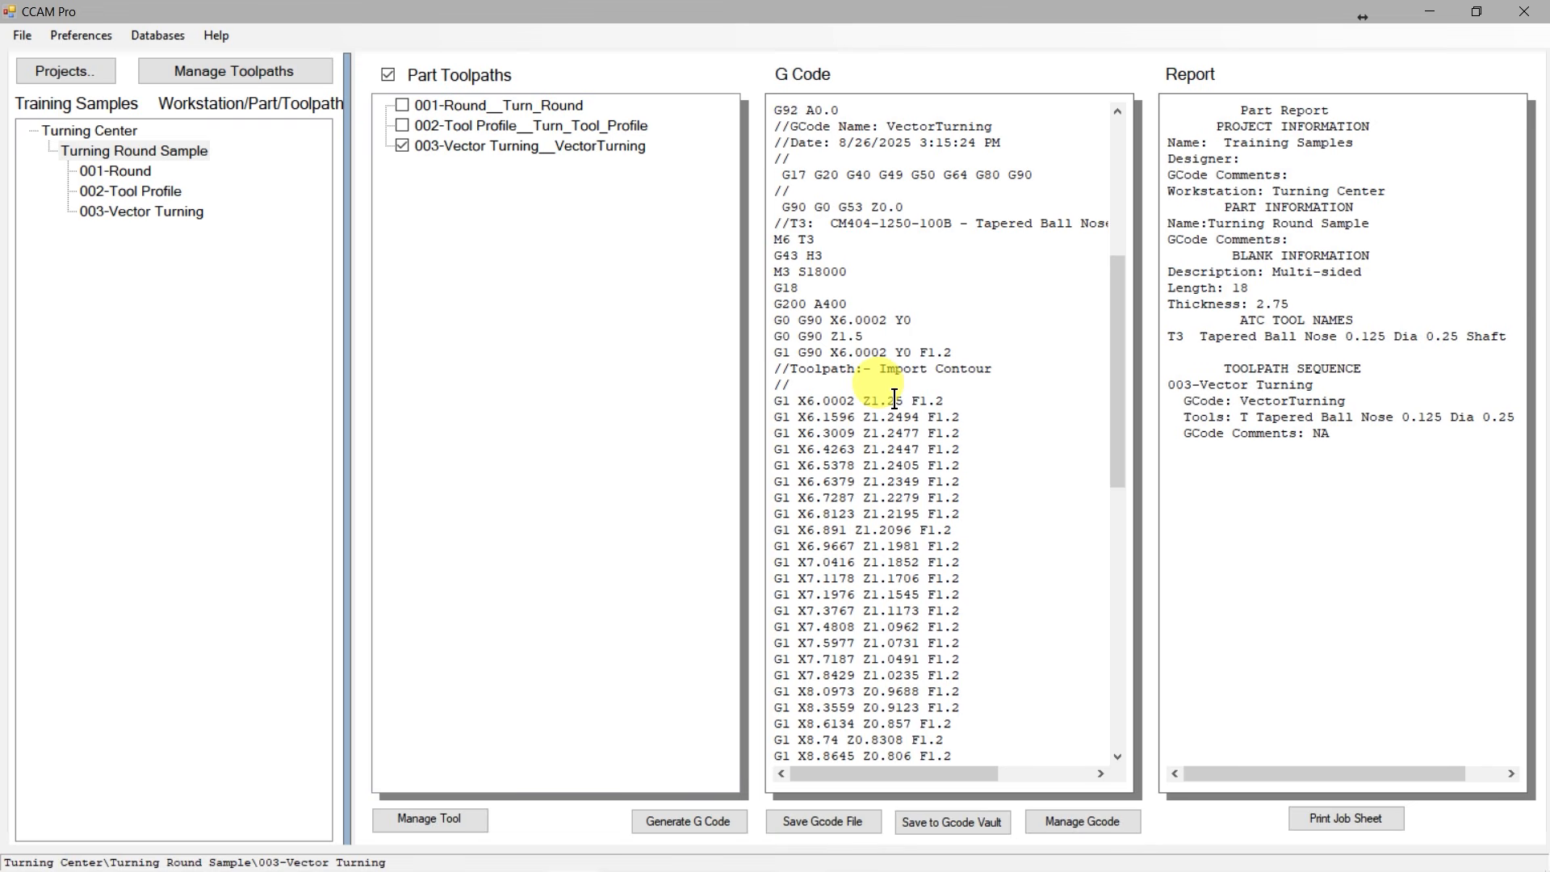
{"action": "left_click_drag", "start_coordinate": [798, 401], "coordinate": [901, 402]}
{"action": "left_click", "coordinate": [865, 404]}
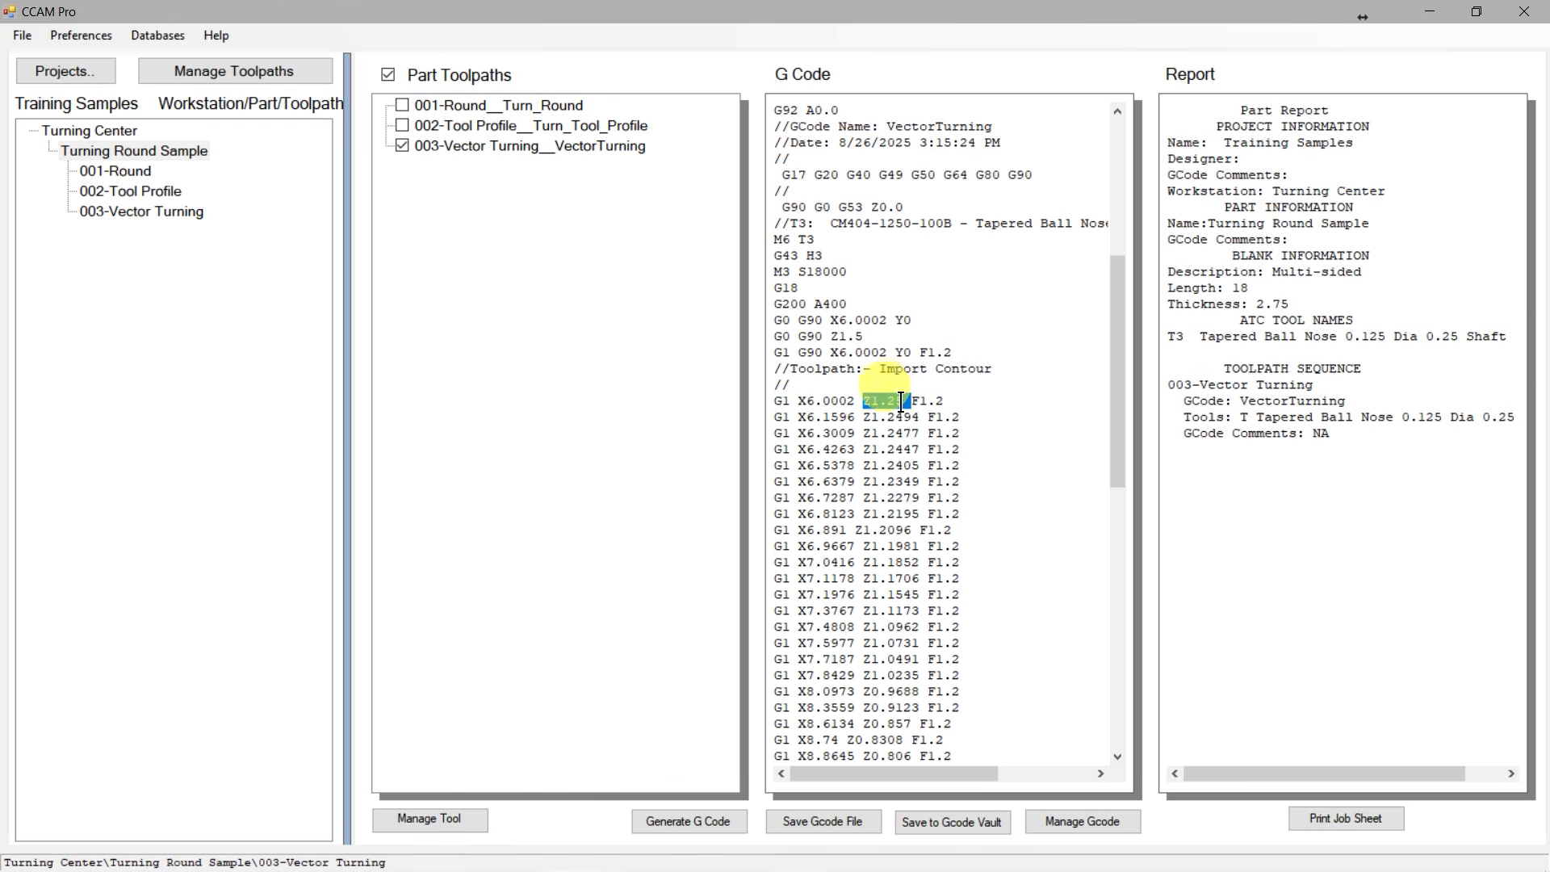
Switch to Aspire to check the spindle's diameter dimension where the contour starts, and return to CCAM Pro.
{"action": "left_click", "coordinate": [523, 845]}
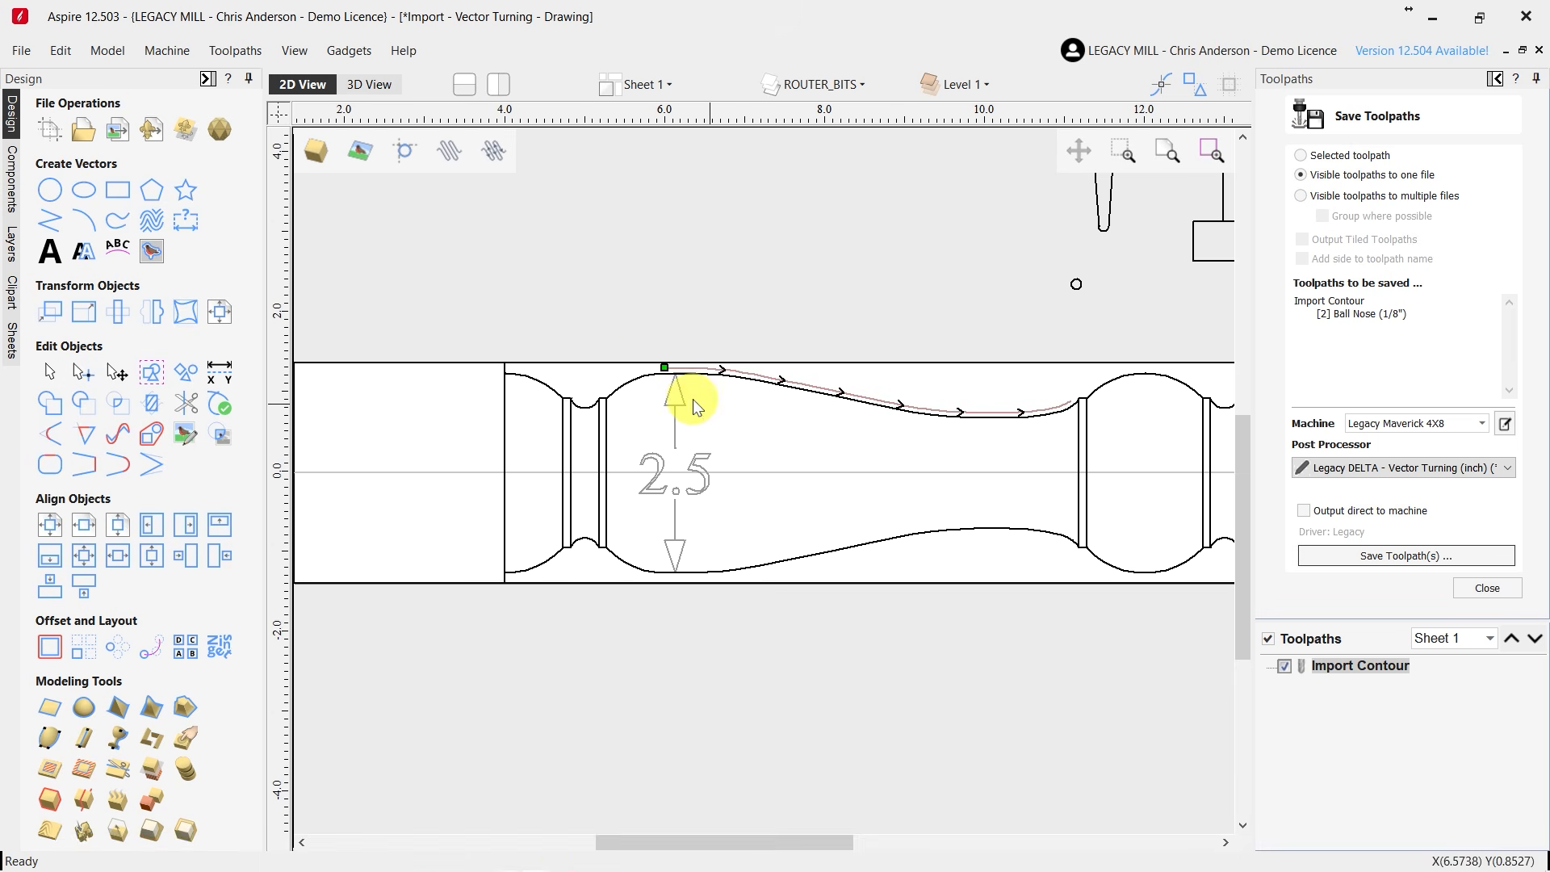
{"action": "left_click", "coordinate": [1387, 560]}
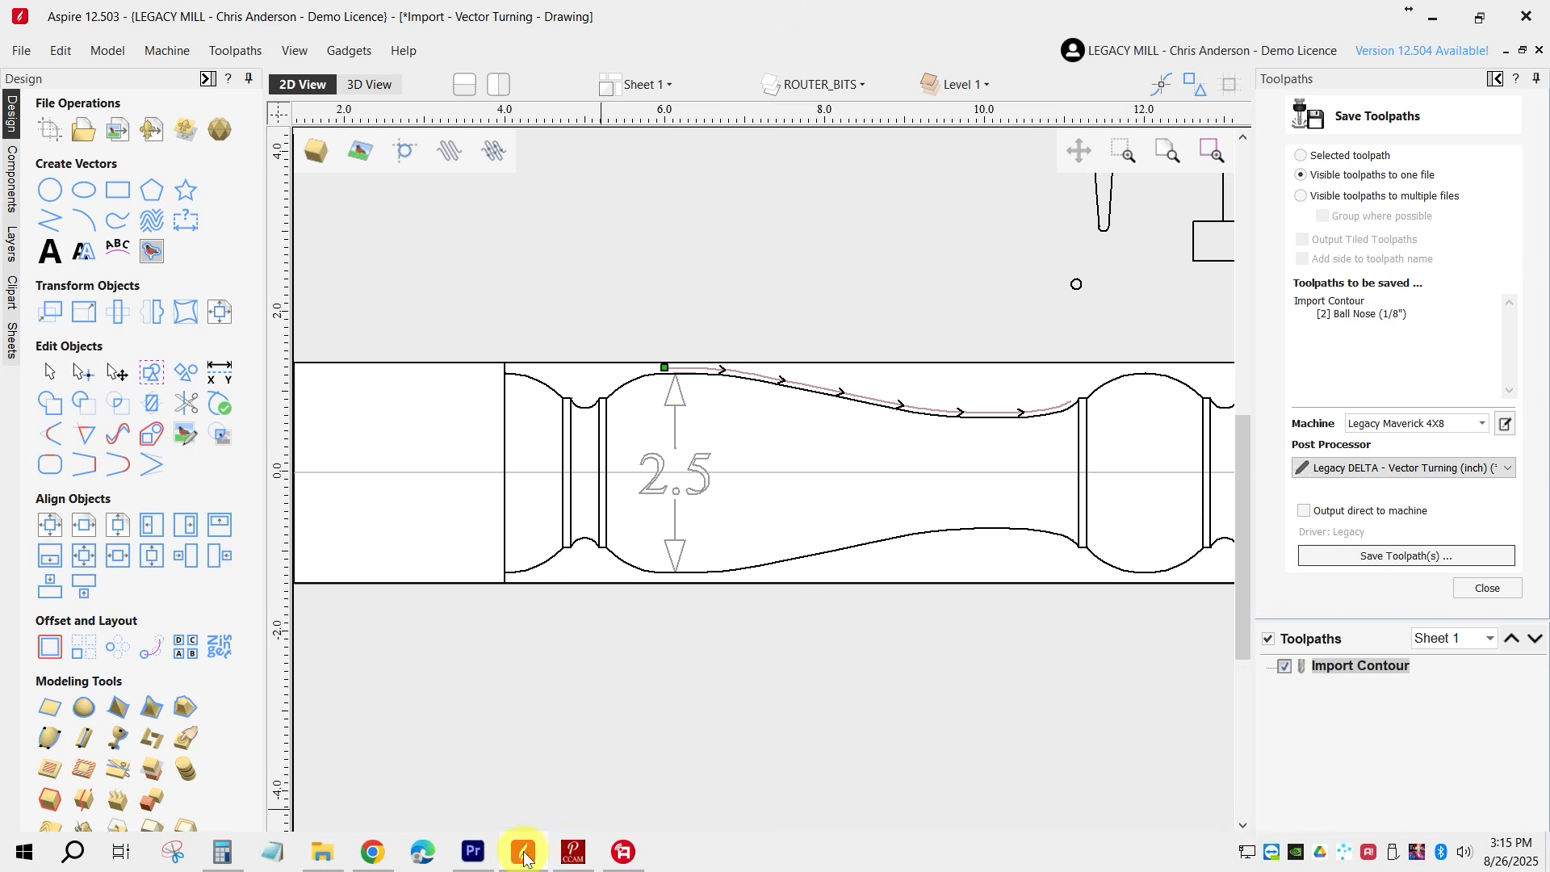
{"action": "left_click", "coordinate": [574, 852]}
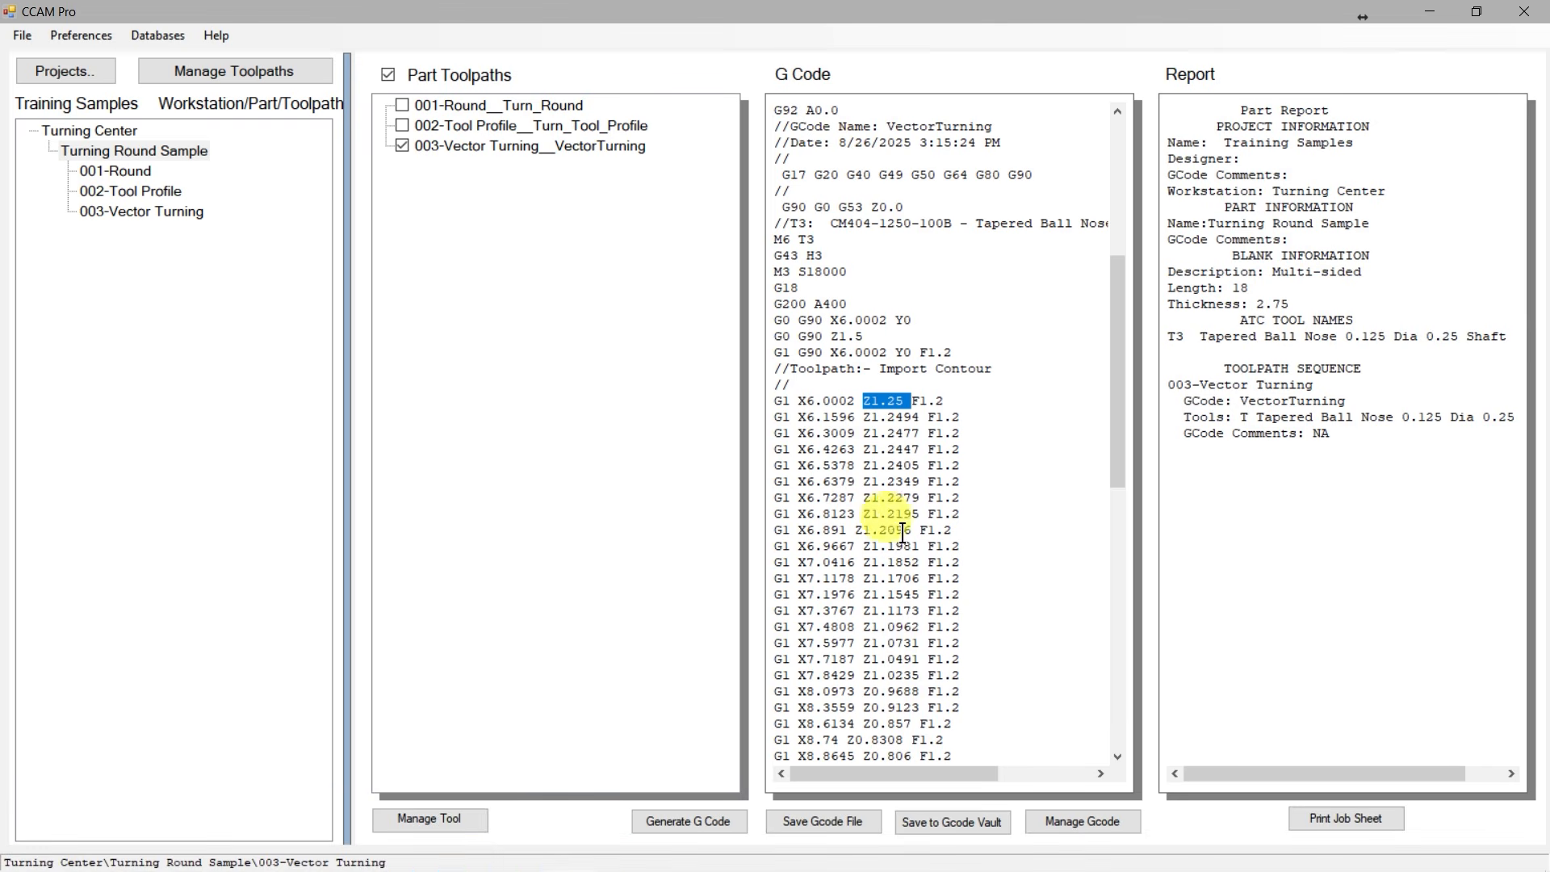
Review the contour's first Z values and the Y position in the G-code, and check the code through to the program's end.
{"action": "left_click", "coordinate": [861, 404]}
{"action": "double_click", "coordinate": [879, 400]}
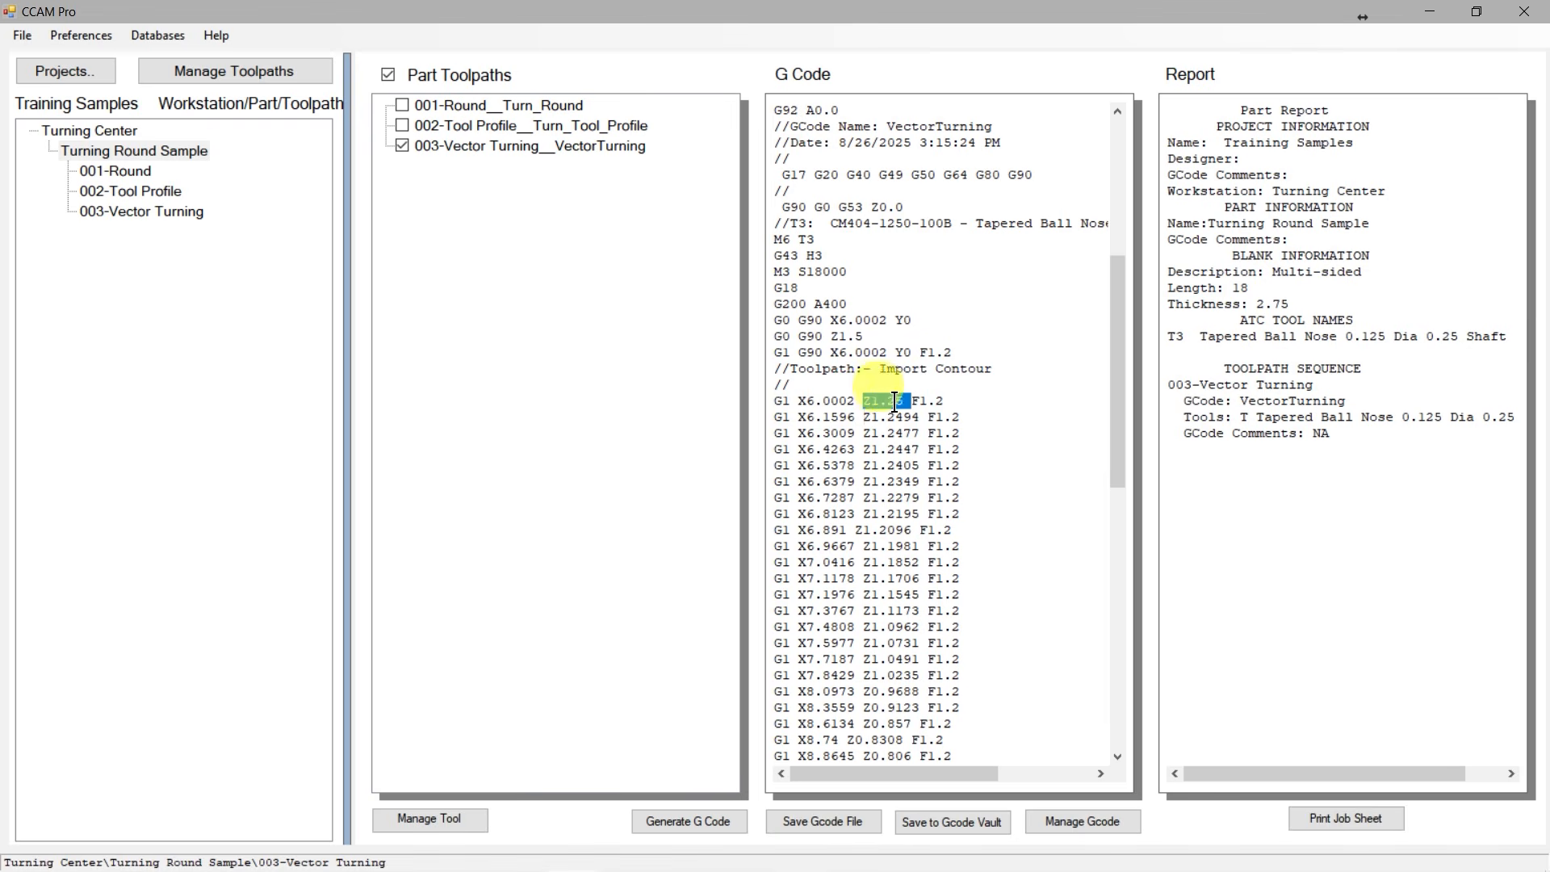
{"action": "double_click", "coordinate": [903, 418]}
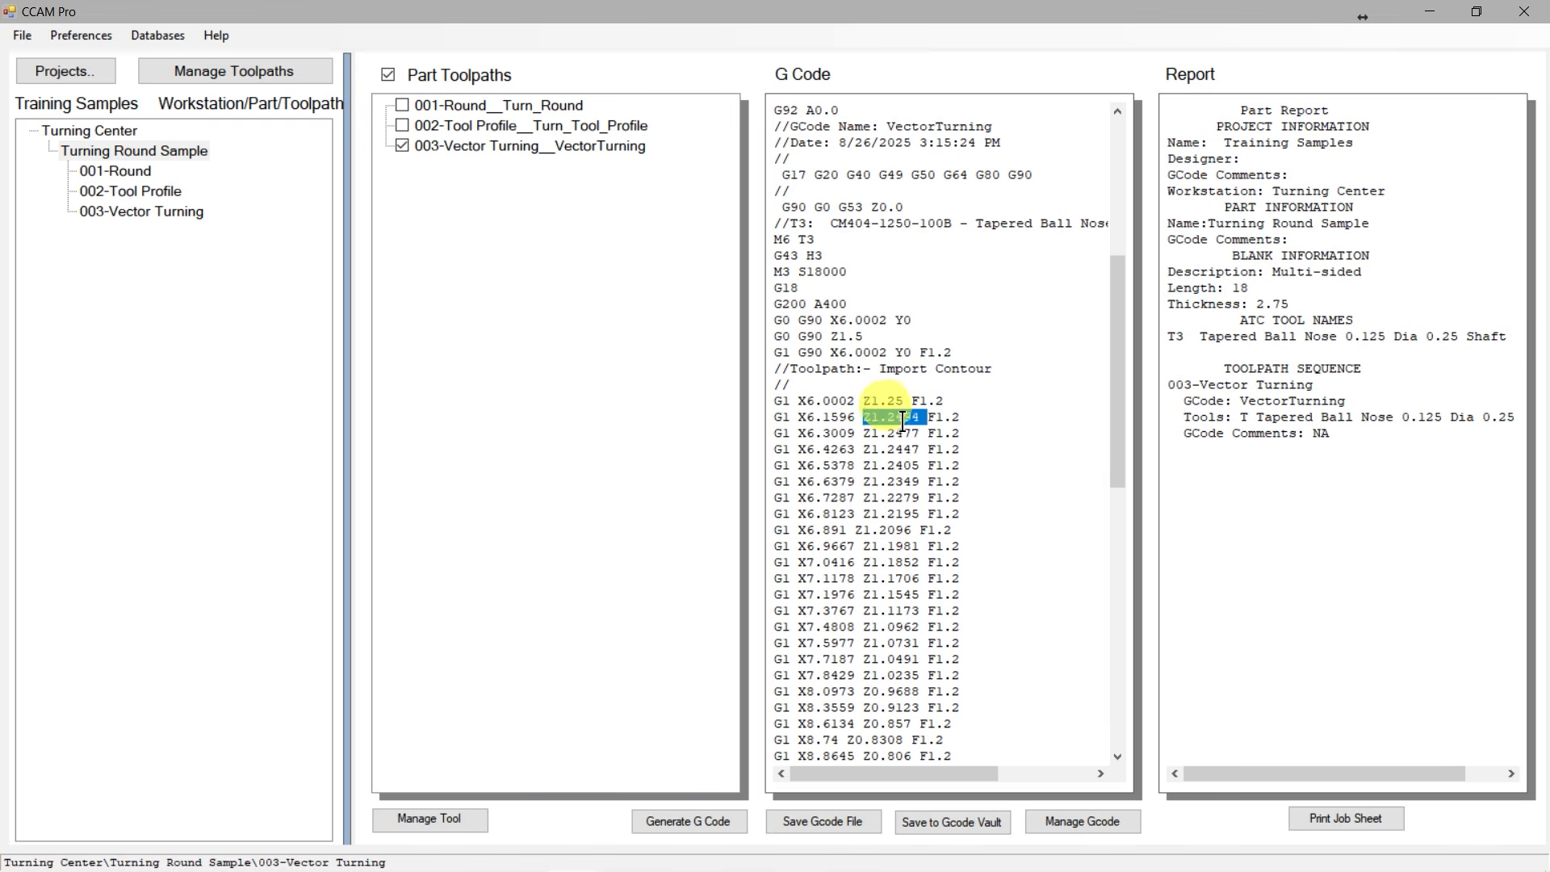
{"action": "left_click", "coordinate": [862, 449]}
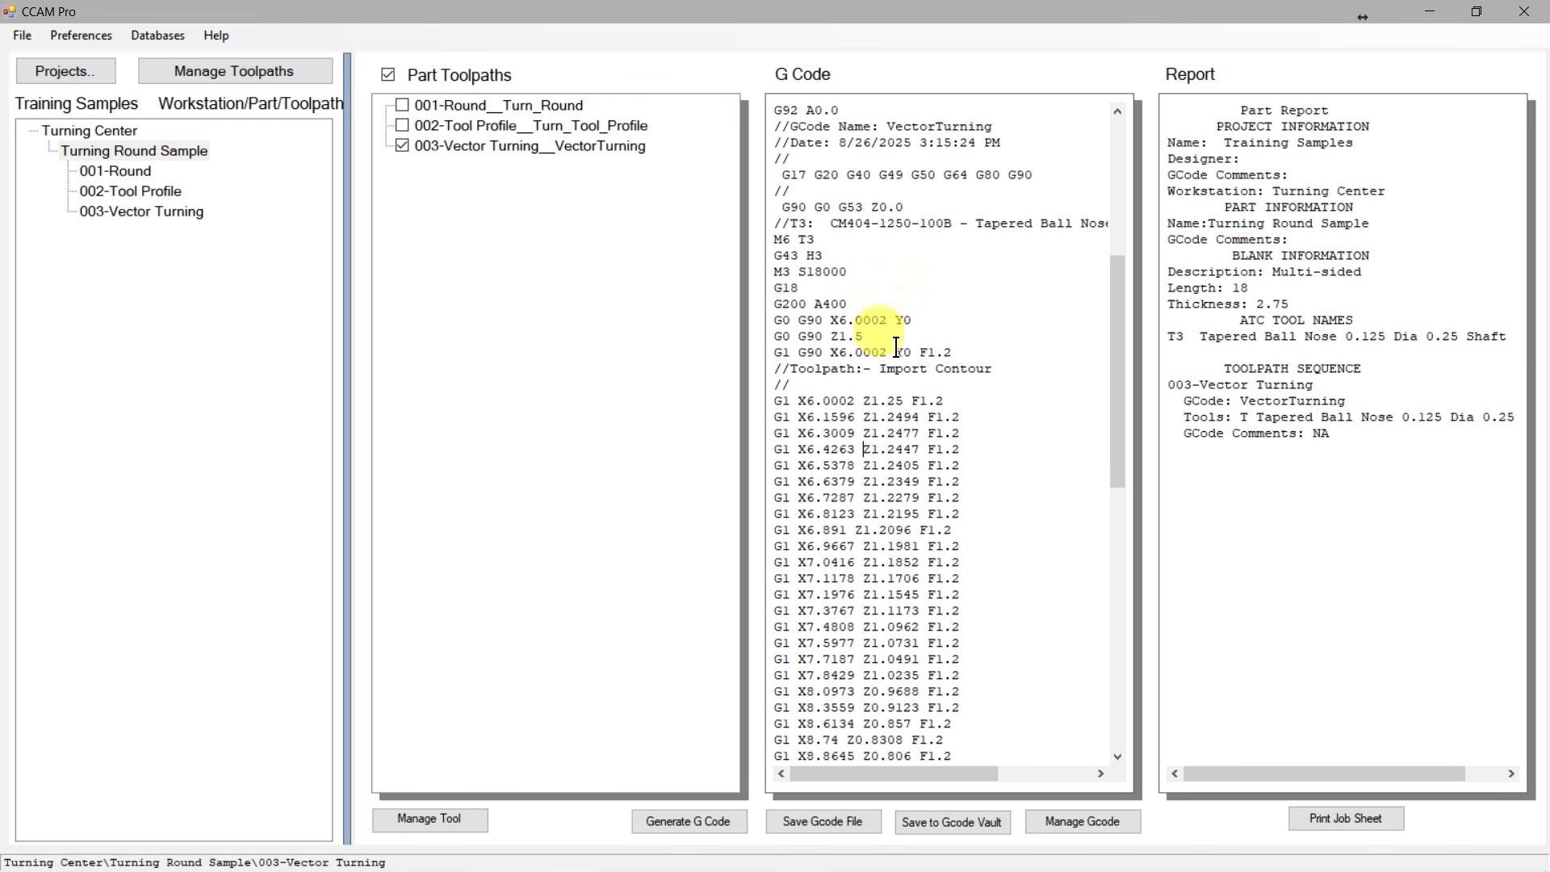
{"action": "double_click", "coordinate": [904, 320]}
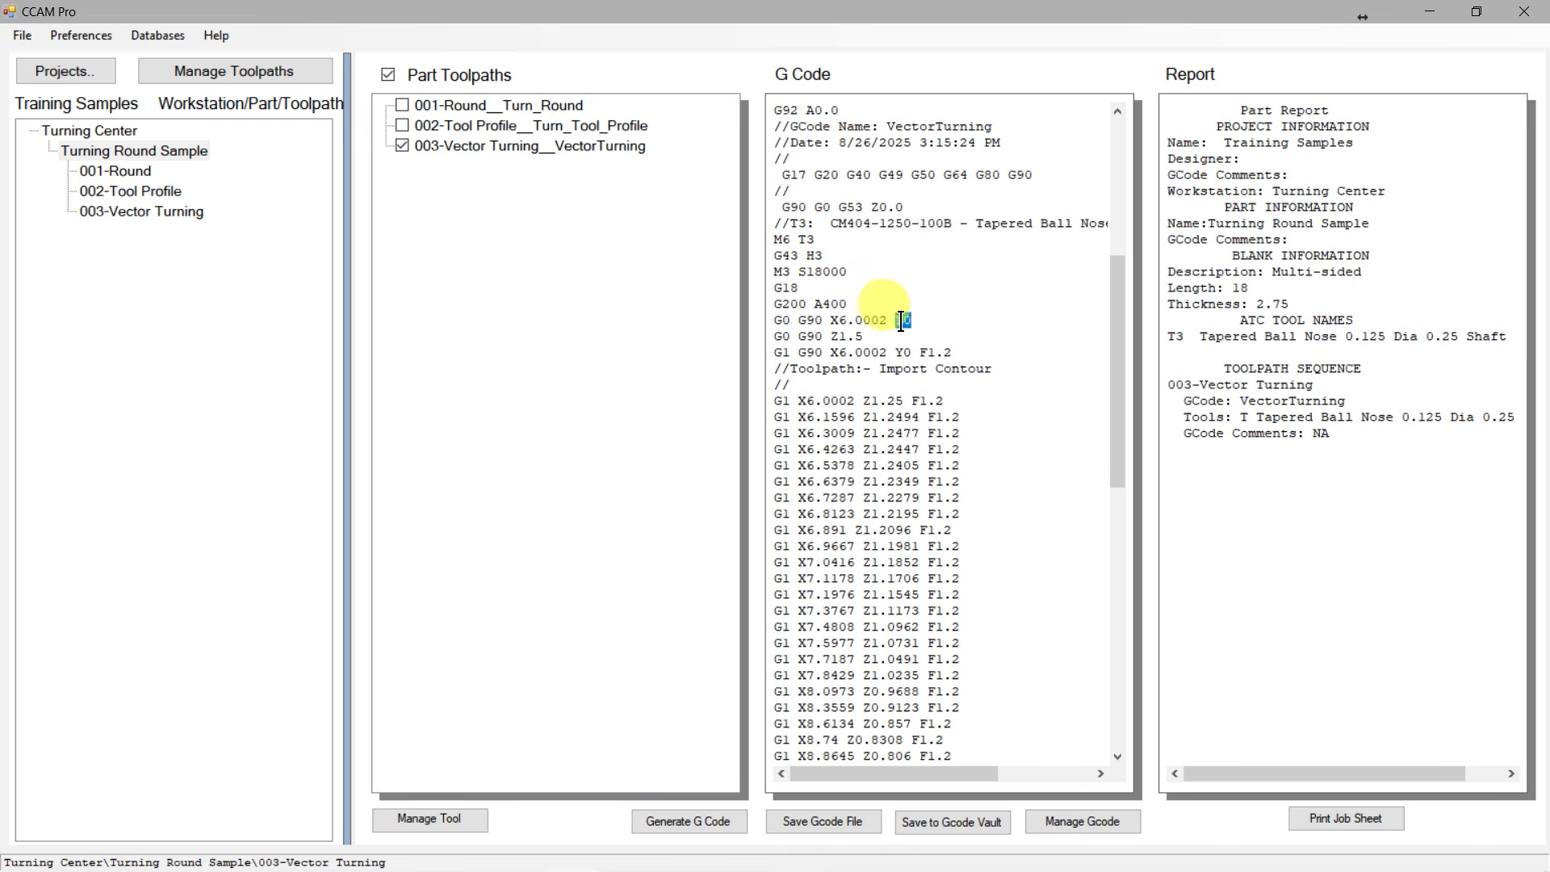
{"action": "left_click", "coordinate": [951, 449]}
{"action": "left_click_drag", "start_coordinate": [1117, 370], "coordinate": [1105, 693]}
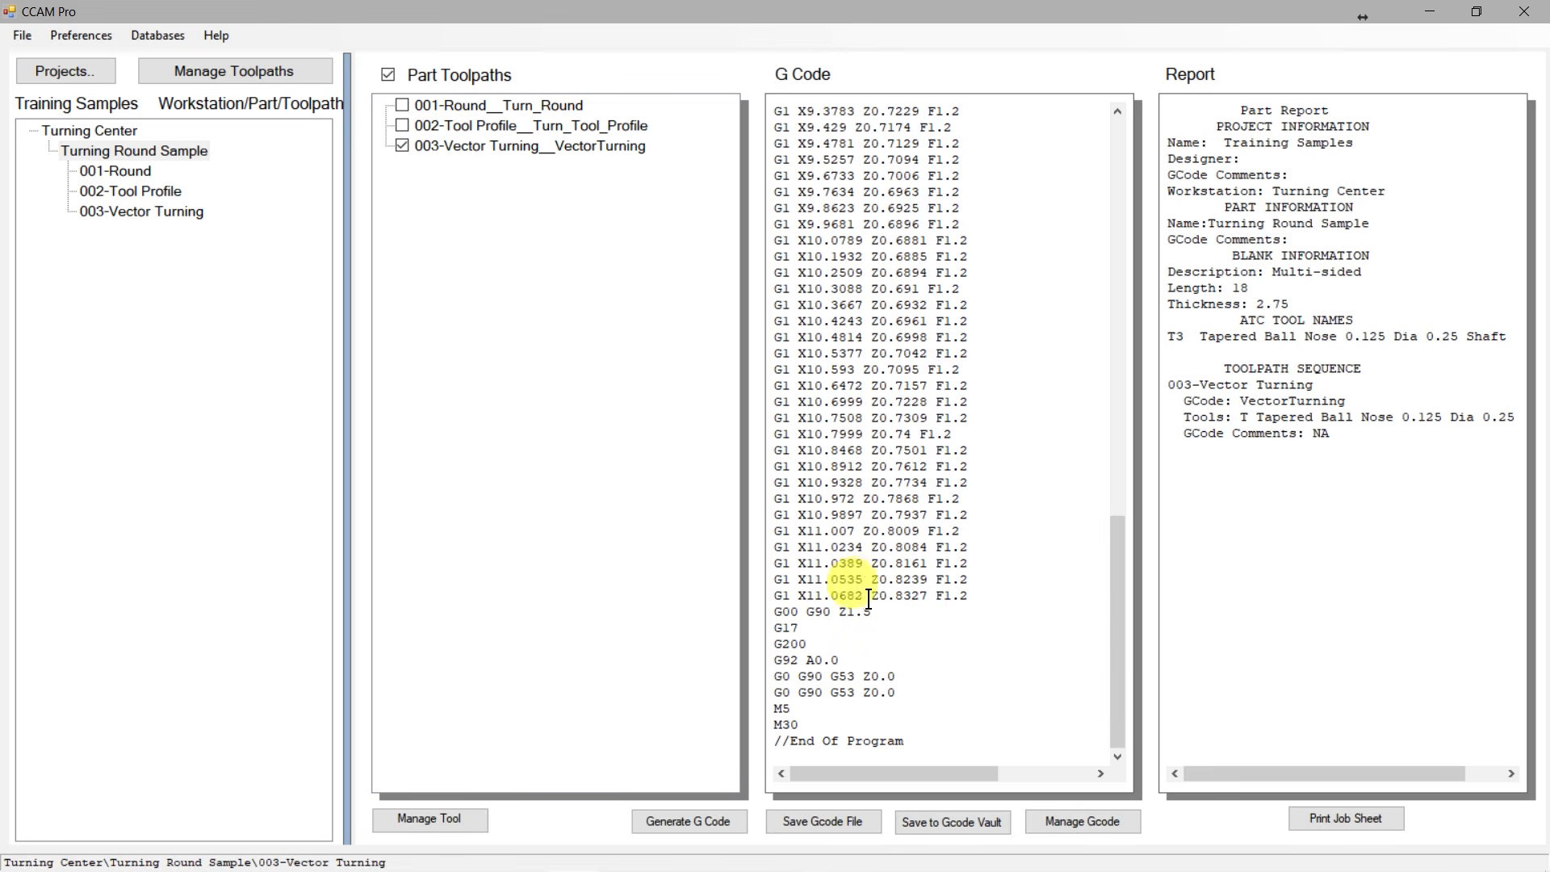
Save the G-code file as Vector Turning - C-Code in the Import - Vector Turning folder on Google Drive.
{"action": "left_click", "coordinate": [831, 821]}
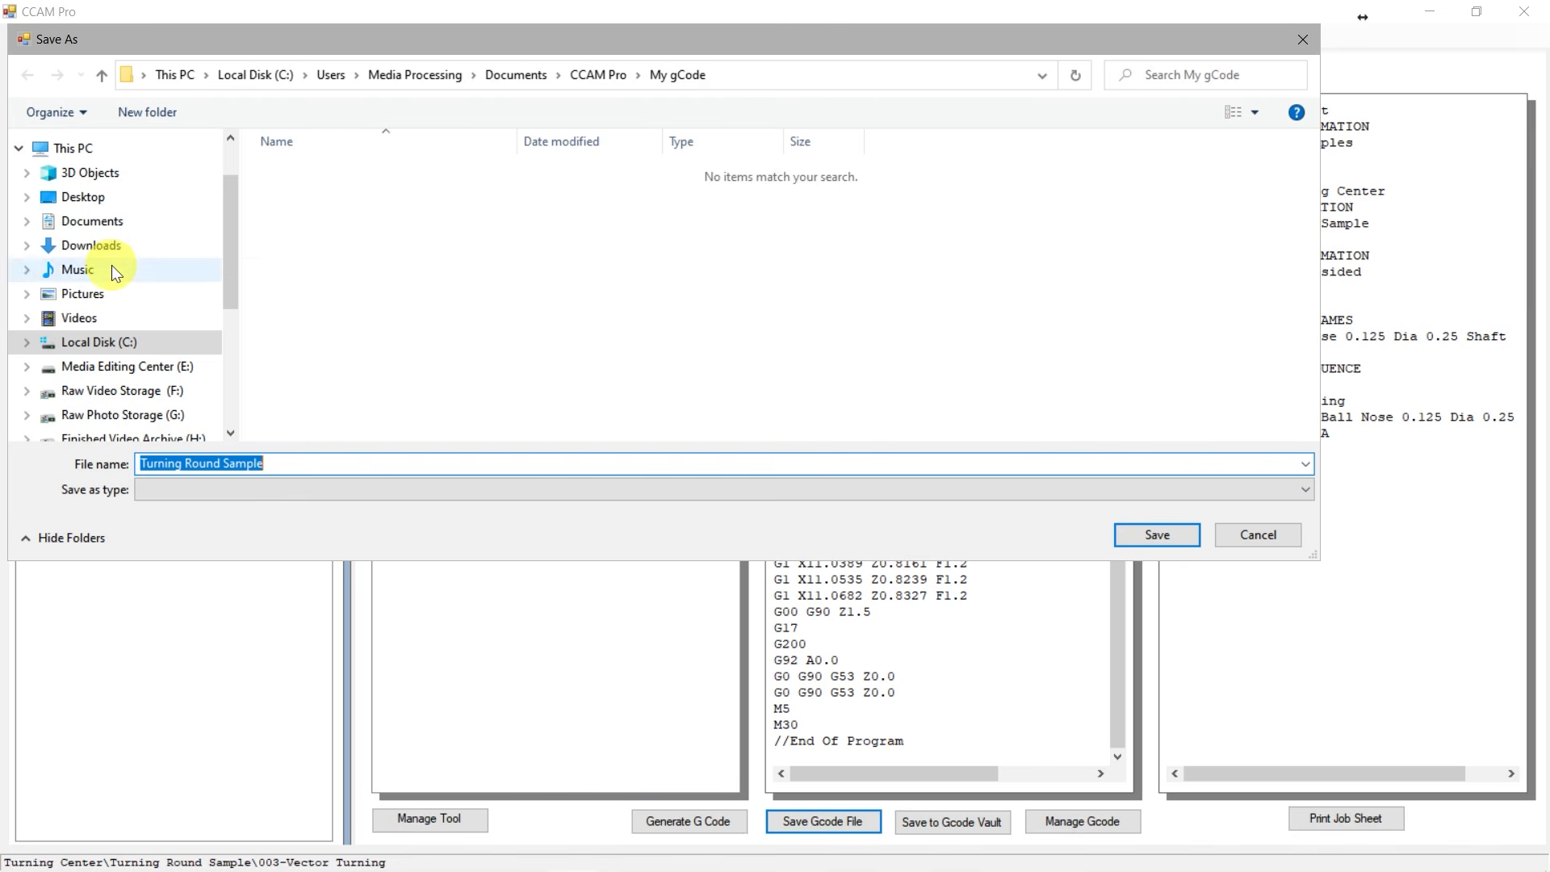
{"action": "scroll", "coordinate": [111, 265], "scroll_direction": "up", "scroll_amount": 1}
{"action": "left_click", "coordinate": [101, 161]}
{"action": "left_click", "coordinate": [311, 186]}
{"action": "right_click", "coordinate": [327, 186]}
{"action": "left_click", "coordinate": [420, 606]}
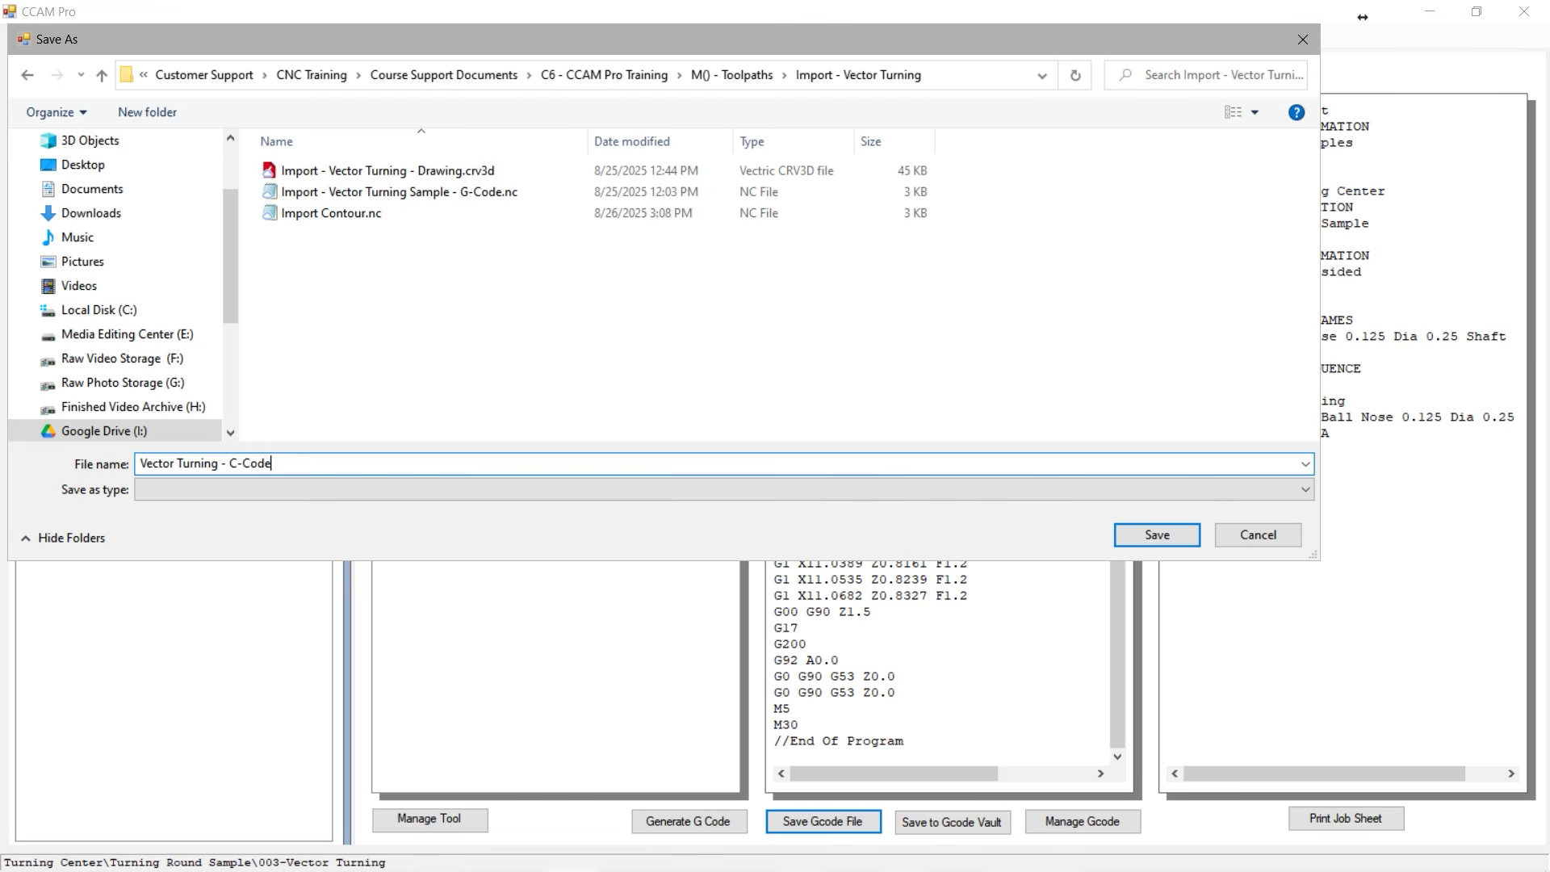
{"action": "left_click", "coordinate": [1157, 535]}
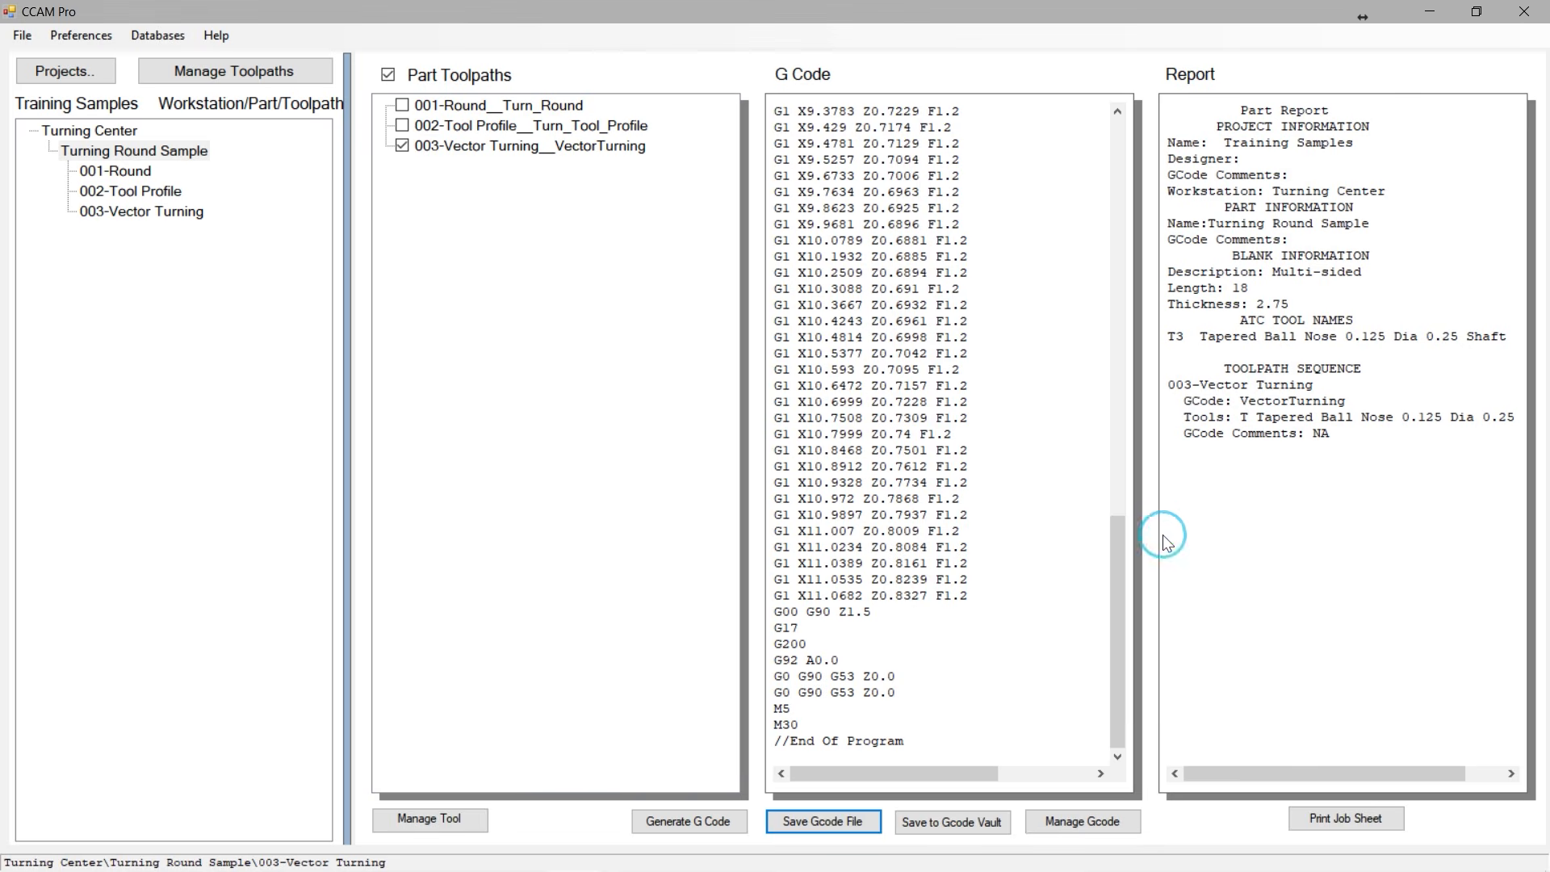